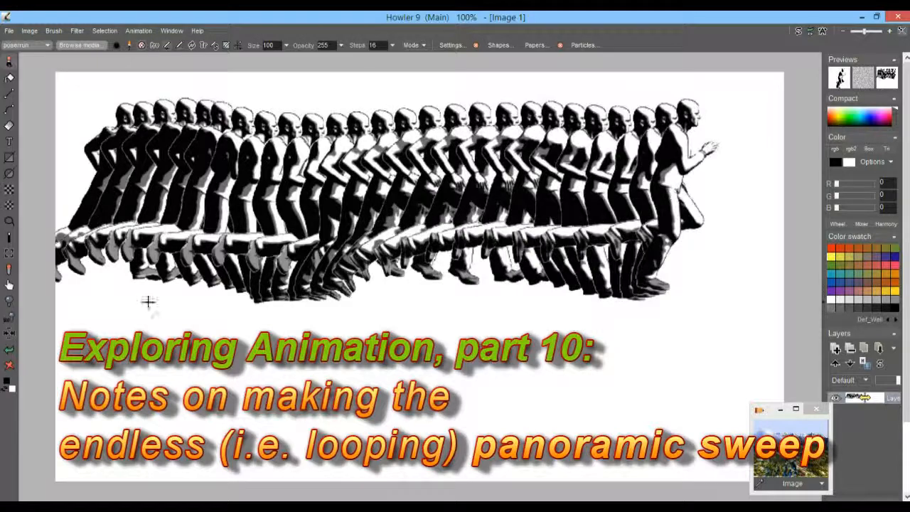
# Paint overlapping rows of running figures across the canvas and over the pasted landscape with the poserrun animated brush.
pyautogui.moveTo(114, 315); pyautogui.dragTo(668, 317)
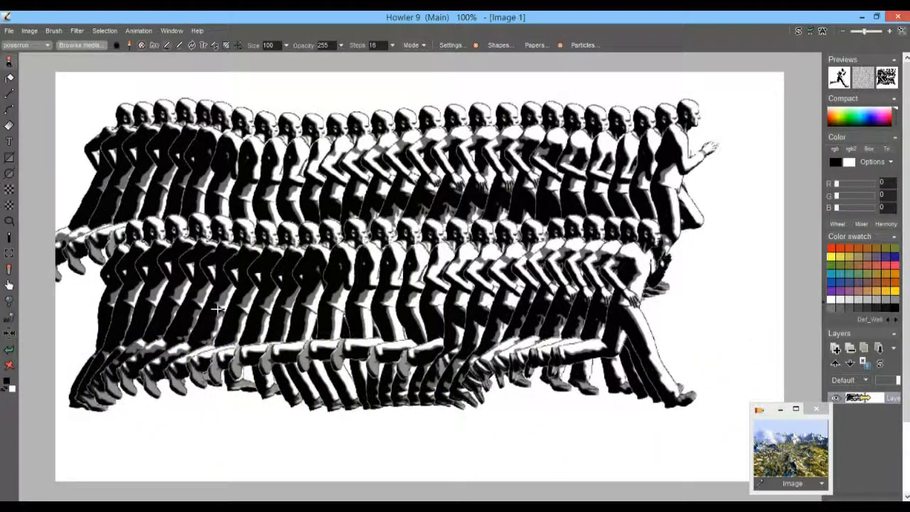
pyautogui.moveTo(28, 246)
pyautogui.mouseDown()
pyautogui.moveTo(320, 284)
pyautogui.moveTo(420, 275)
pyautogui.mouseUp()
pyautogui.moveTo(583, 338); pyautogui.dragTo(765, 339)
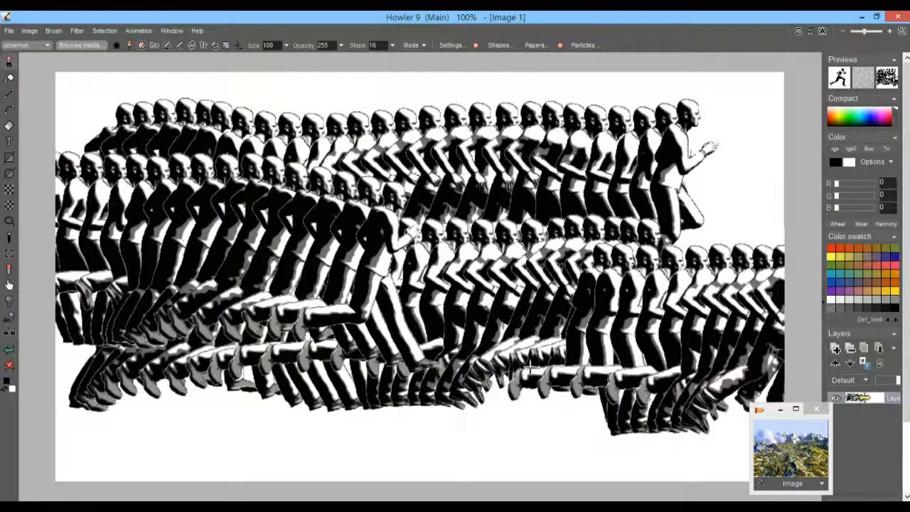
pyautogui.moveTo(296, 387); pyautogui.dragTo(642, 379)
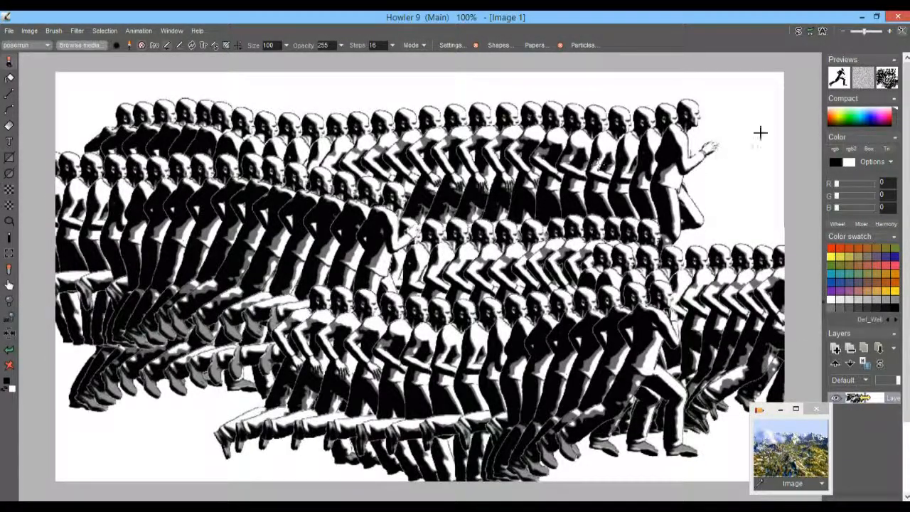
pyautogui.moveTo(170, 199); pyautogui.dragTo(729, 213)
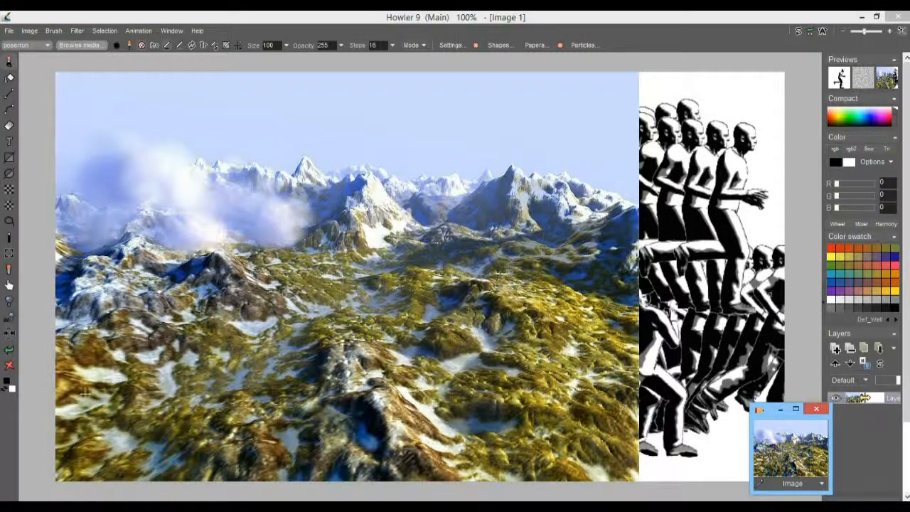
pyautogui.moveTo(78, 377)
pyautogui.mouseDown()
pyautogui.moveTo(611, 370)
pyautogui.moveTo(625, 399)
pyautogui.mouseUp()
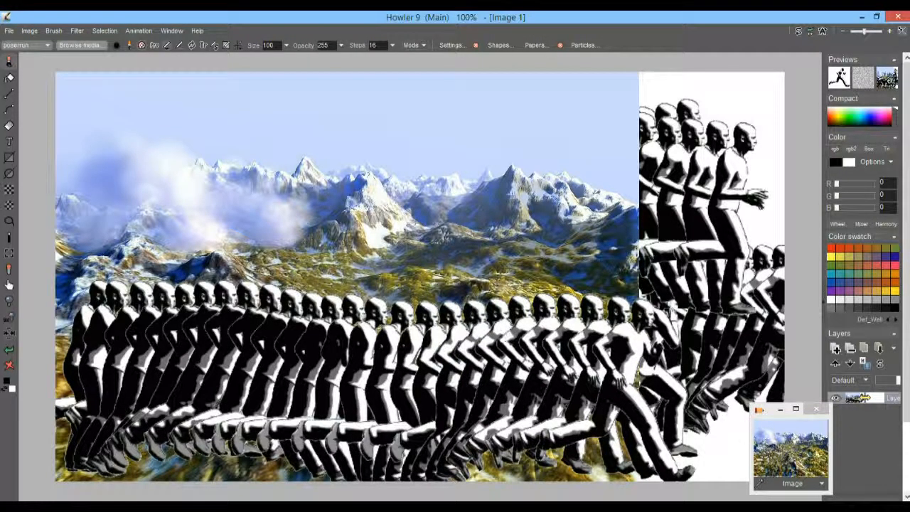
# Replace the existing image with a new one made from the stored mountain landscape.
pyautogui.click(819, 483)
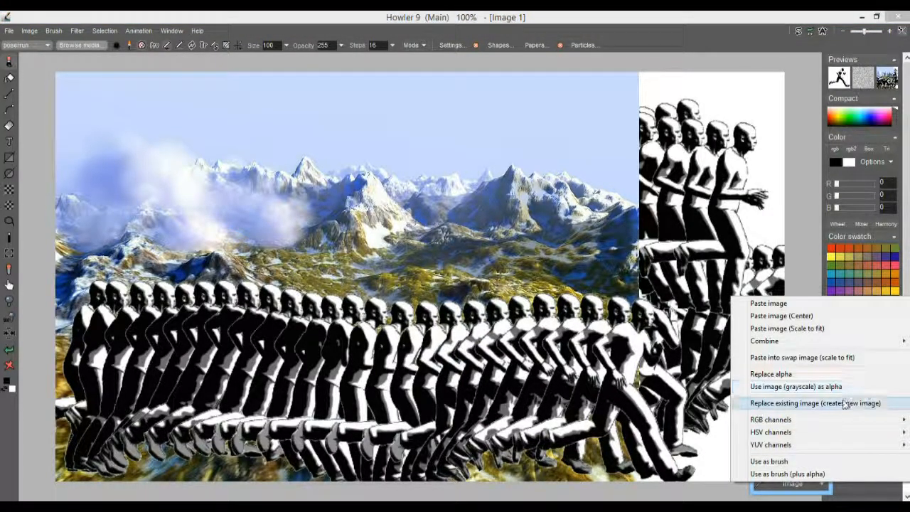
pyautogui.click(863, 402)
pyautogui.click(459, 297)
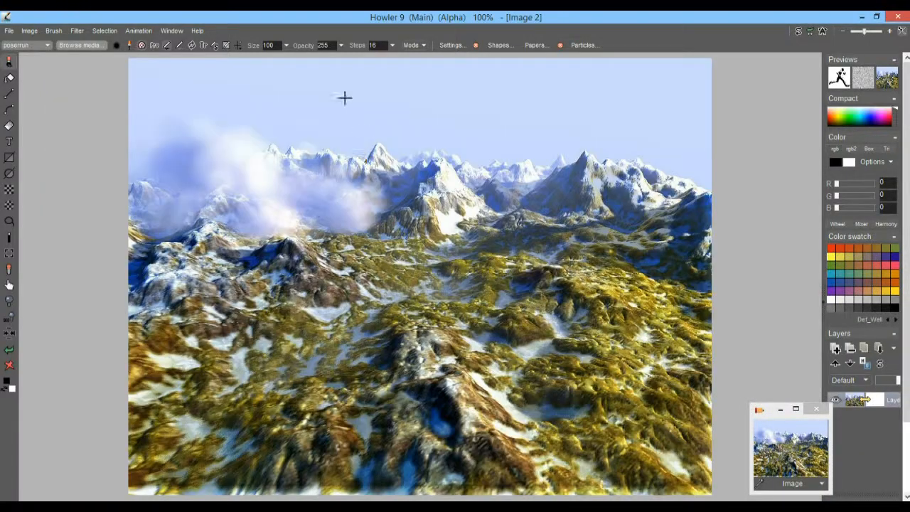
# Create a 90-frame animation from the landscape image.
pyautogui.click(137, 32)
pyautogui.click(167, 38)
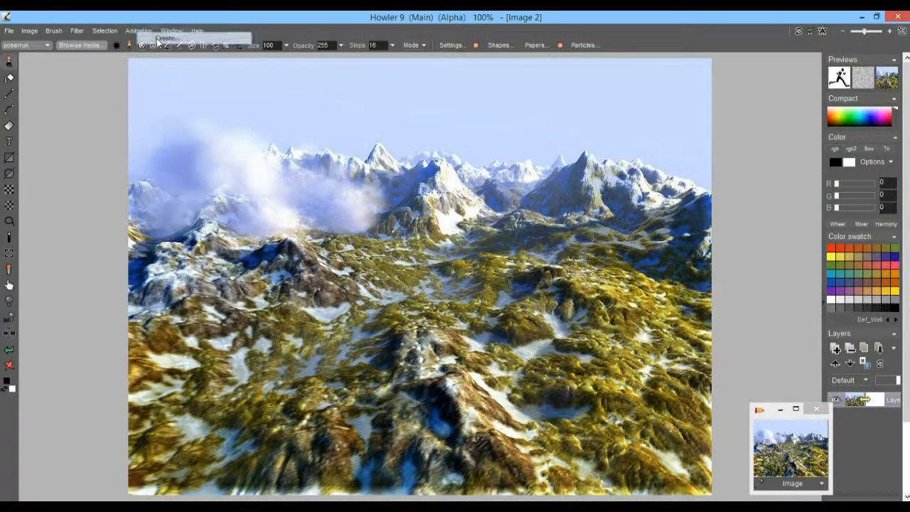
pyautogui.write('90')
pyautogui.click(294, 341)
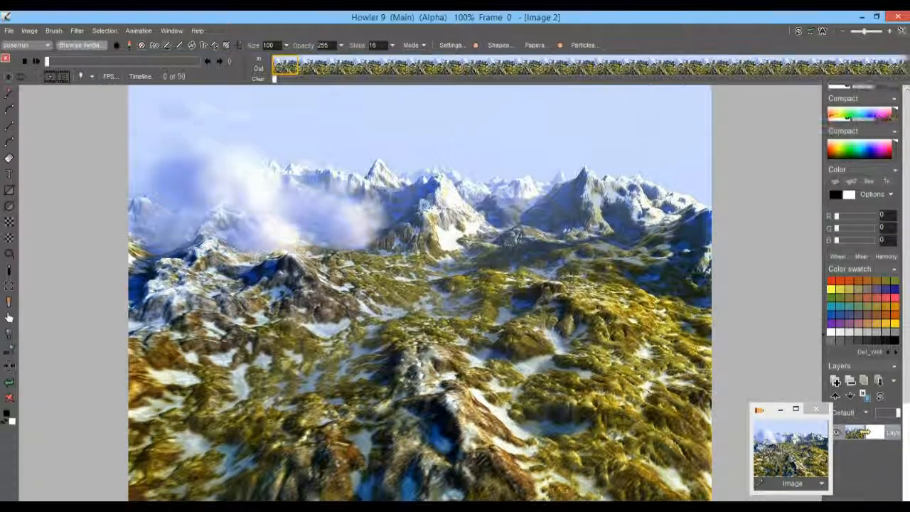
pyautogui.click(139, 76)
pyautogui.click(171, 121)
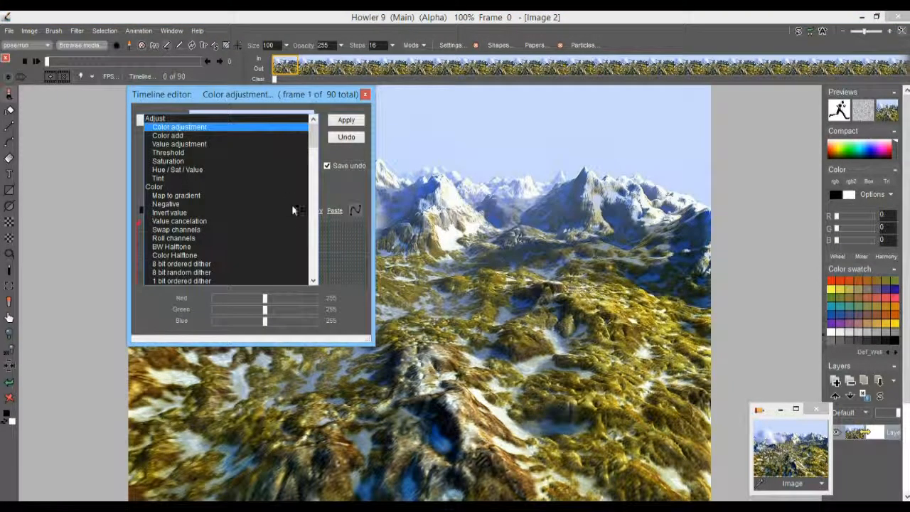
pyautogui.scroll(-15, 312, 238)
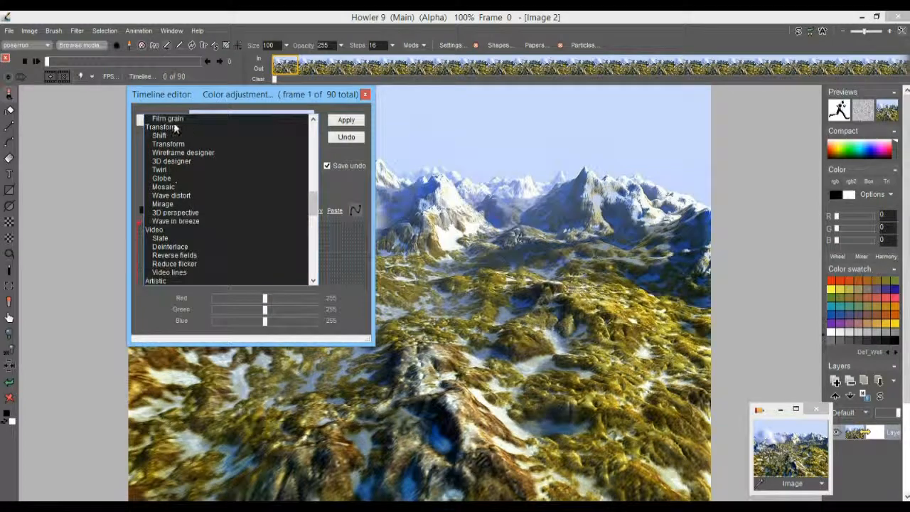
pyautogui.click(168, 144)
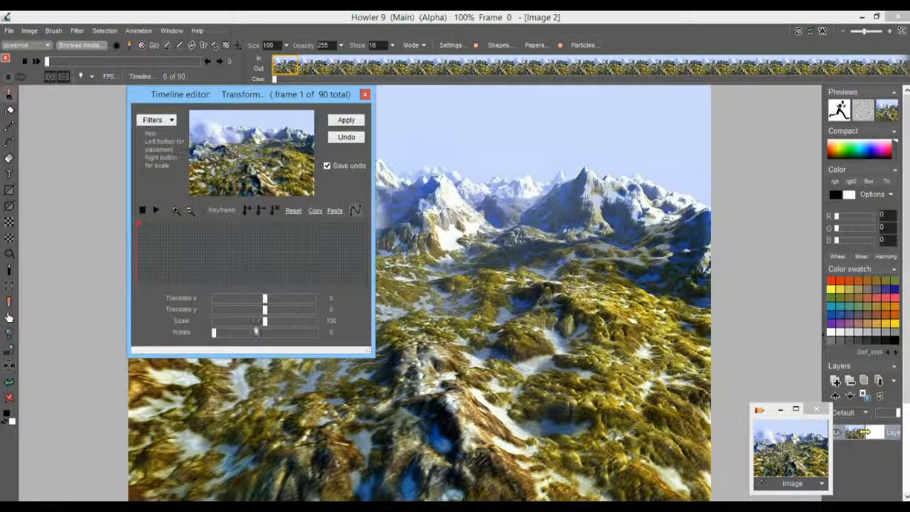
pyautogui.moveTo(265, 320); pyautogui.dragTo(296, 322)
pyautogui.moveTo(265, 181); pyautogui.dragTo(236, 149)
pyautogui.moveTo(196, 249); pyautogui.dragTo(270, 252)
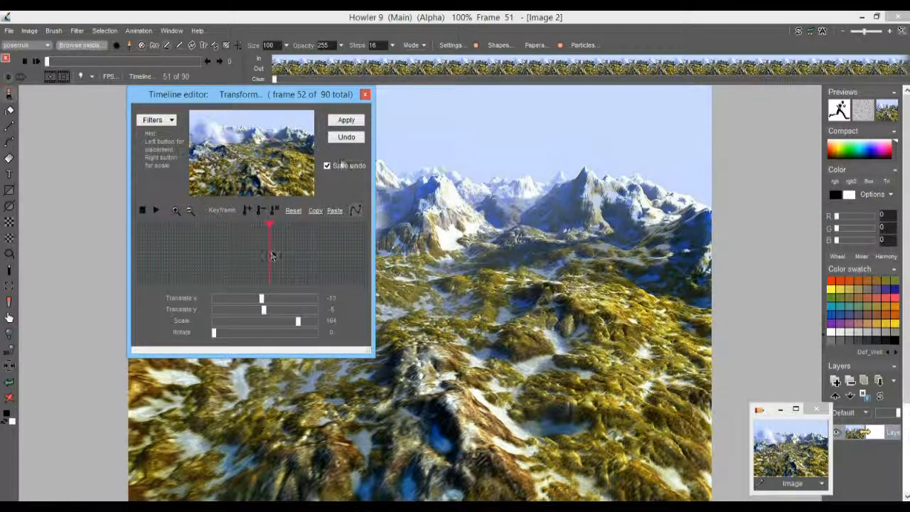
pyautogui.click(365, 95)
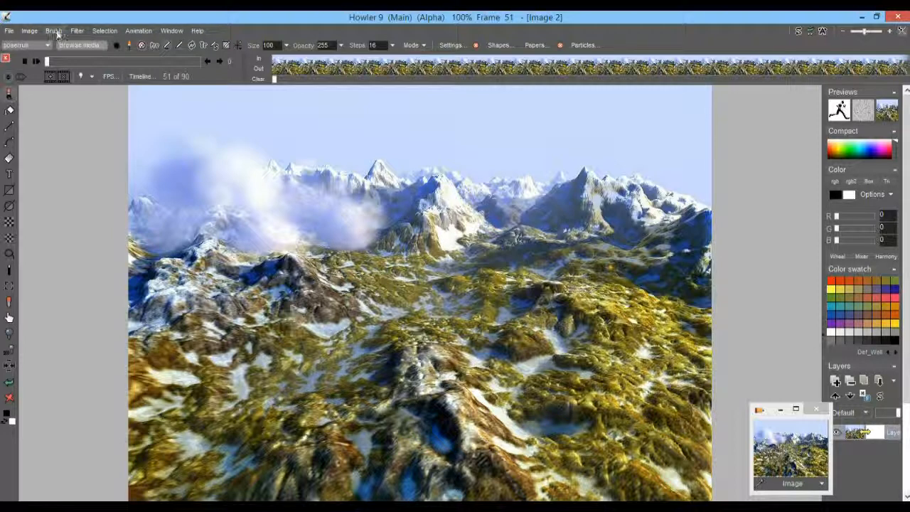
# Turn on the alpha overlay to inspect the selection and clear the alpha.
pyautogui.click(105, 30)
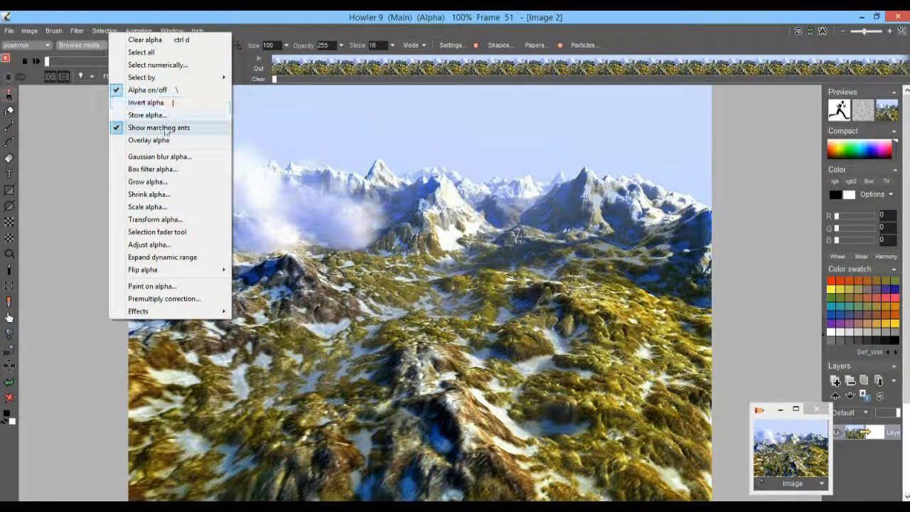
pyautogui.click(148, 140)
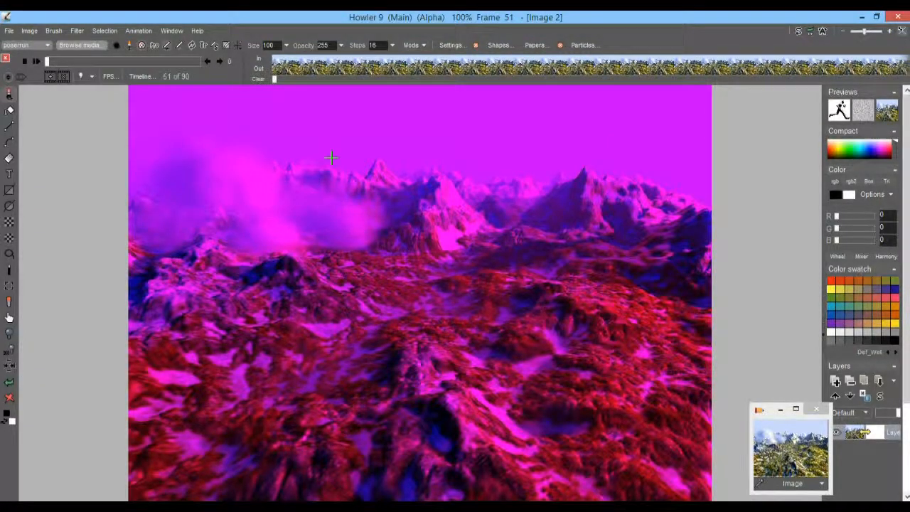
pyautogui.click(106, 31)
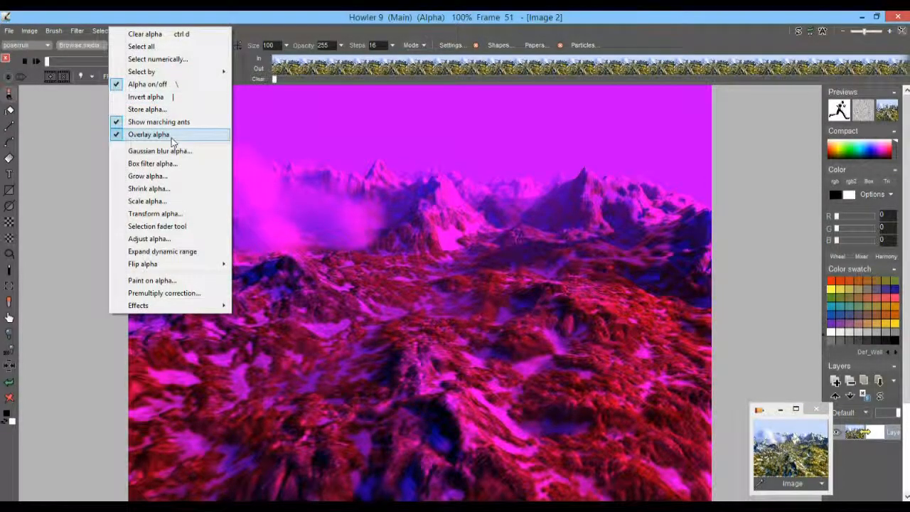
pyautogui.click(145, 34)
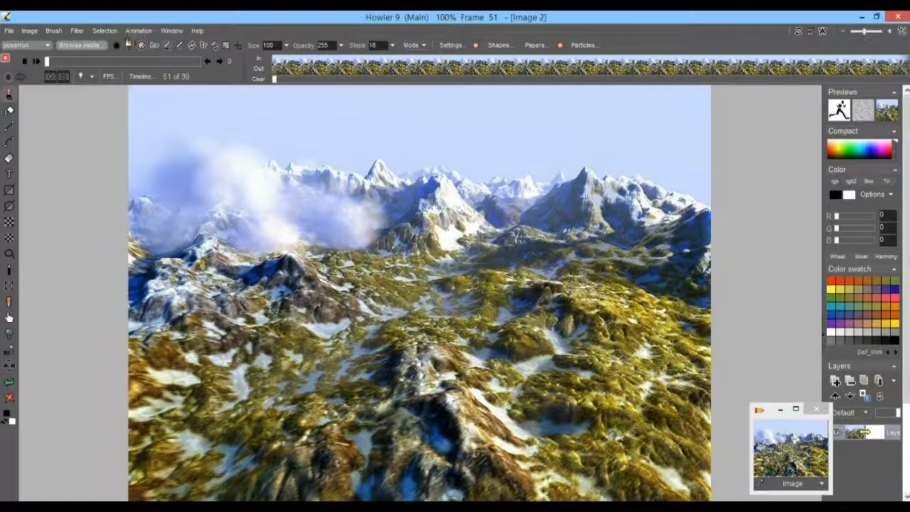
# Choose the Transform filter in the timeline editor and set Scale to 200, Translate x to 87 and Translate y to 55.
pyautogui.click(141, 77)
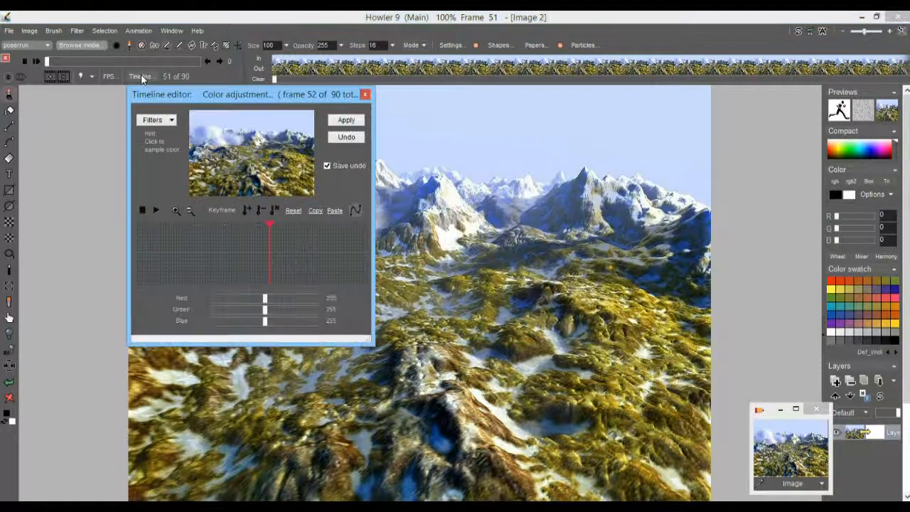
pyautogui.click(153, 119)
pyautogui.scroll(-15, 289, 249)
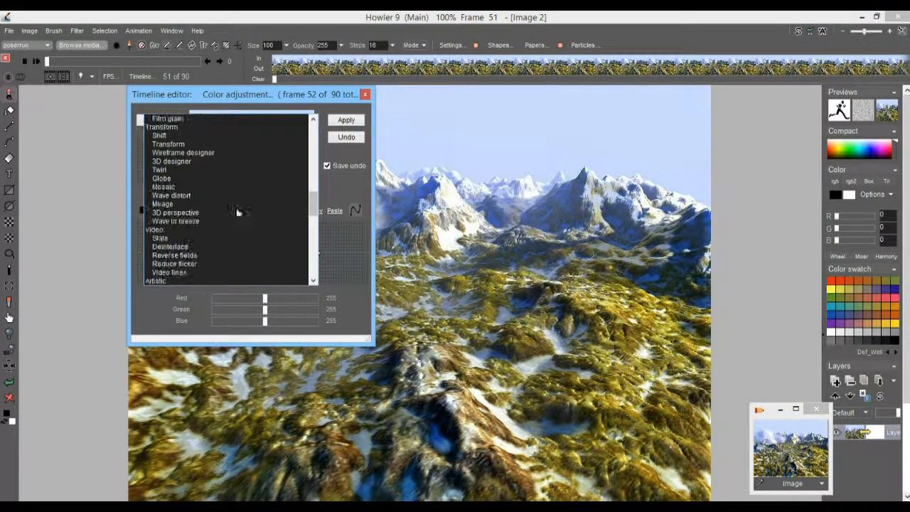
pyautogui.click(169, 143)
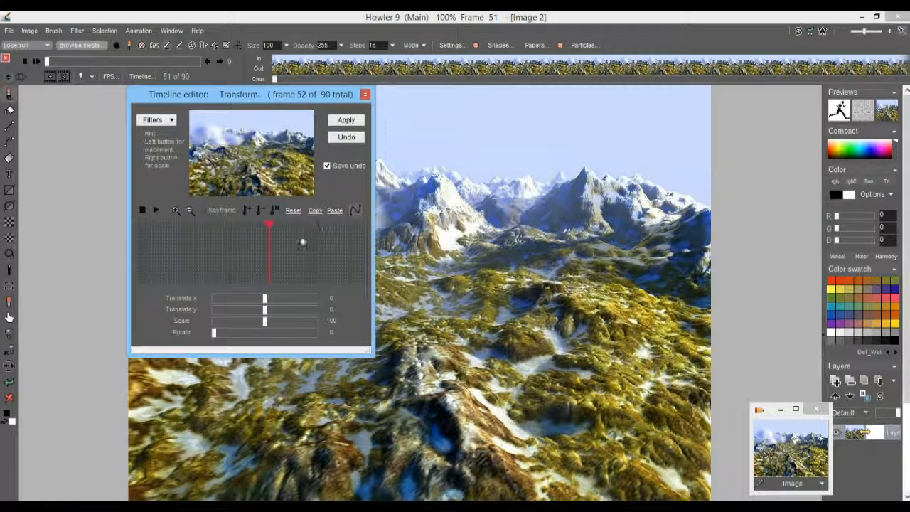
pyautogui.moveTo(269, 318); pyautogui.dragTo(315, 327)
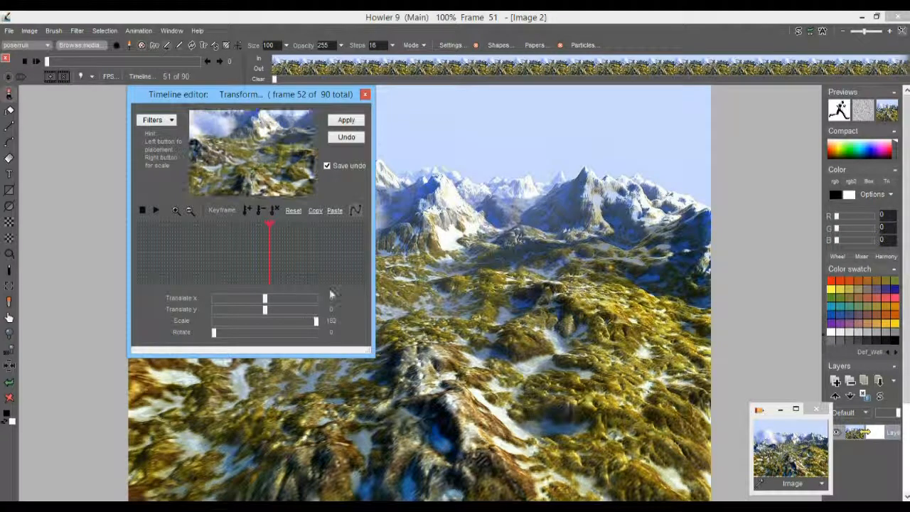
pyautogui.moveTo(244, 151); pyautogui.dragTo(305, 178)
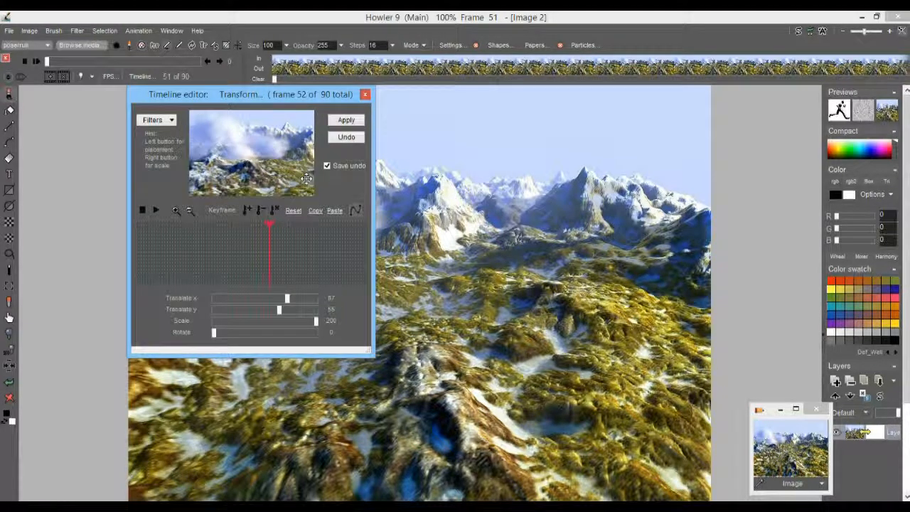
# Widen the timeline editor and add a keyframe with the current transform values at the first frame.
pyautogui.moveTo(267, 233); pyautogui.dragTo(138, 239)
pyautogui.moveTo(373, 285); pyautogui.dragTo(815, 286)
pyautogui.moveTo(581, 98); pyautogui.dragTo(510, 124)
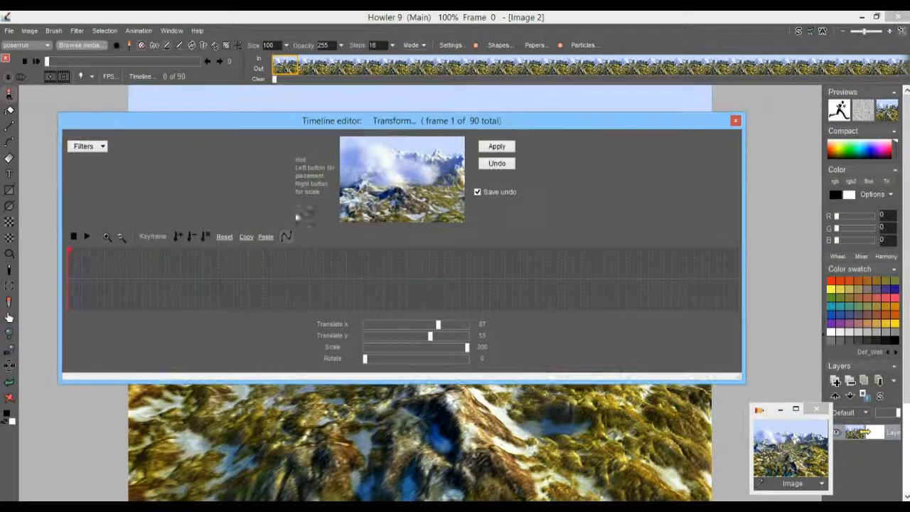
pyautogui.moveTo(68, 257)
pyautogui.mouseDown()
pyautogui.moveTo(81, 256)
pyautogui.moveTo(66, 256)
pyautogui.mouseUp()
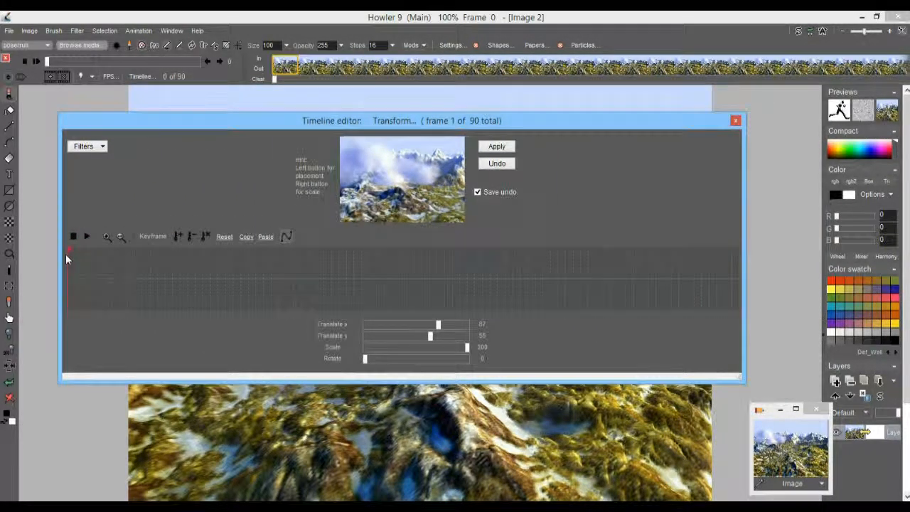
pyautogui.click(178, 236)
# Add a keyframe at frame 90 with Translate x at -96 and apply the transform to the whole animation.
pyautogui.moveTo(173, 264); pyautogui.dragTo(669, 290)
pyautogui.moveTo(739, 290); pyautogui.dragTo(743, 290)
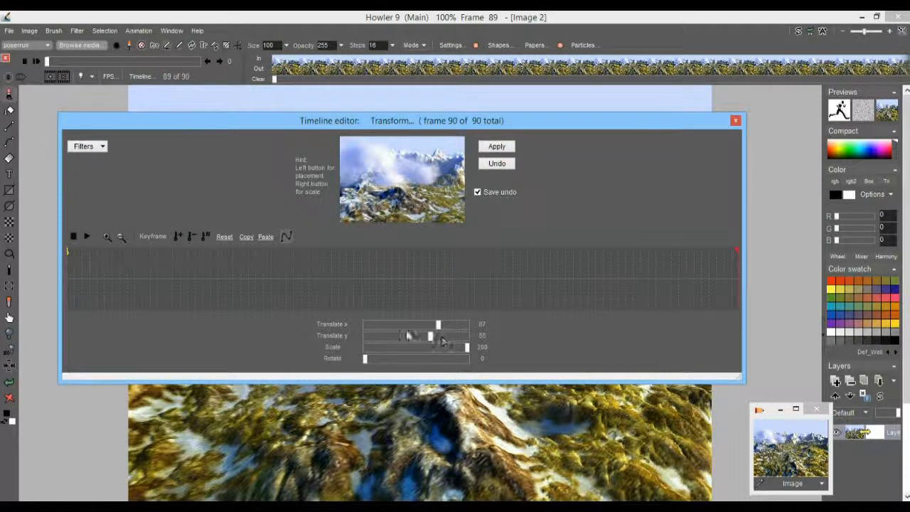
pyautogui.moveTo(440, 327); pyautogui.dragTo(392, 327)
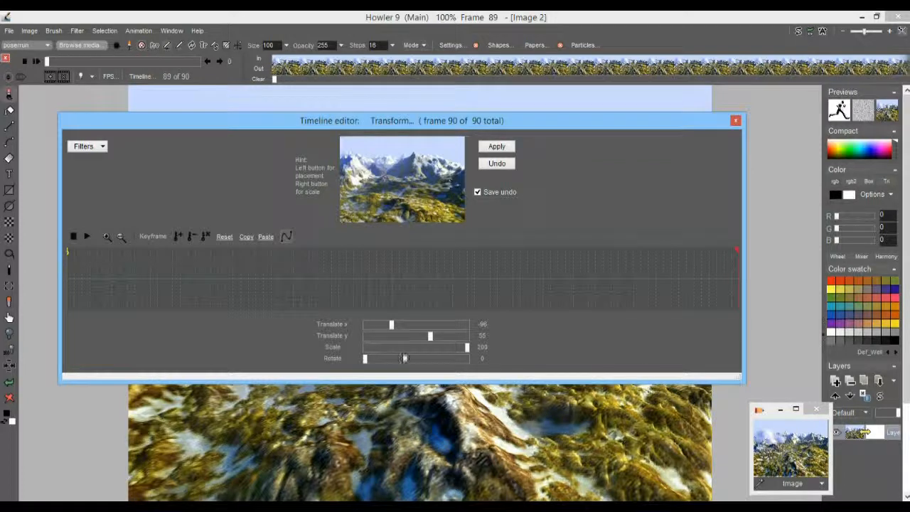
pyautogui.click(178, 236)
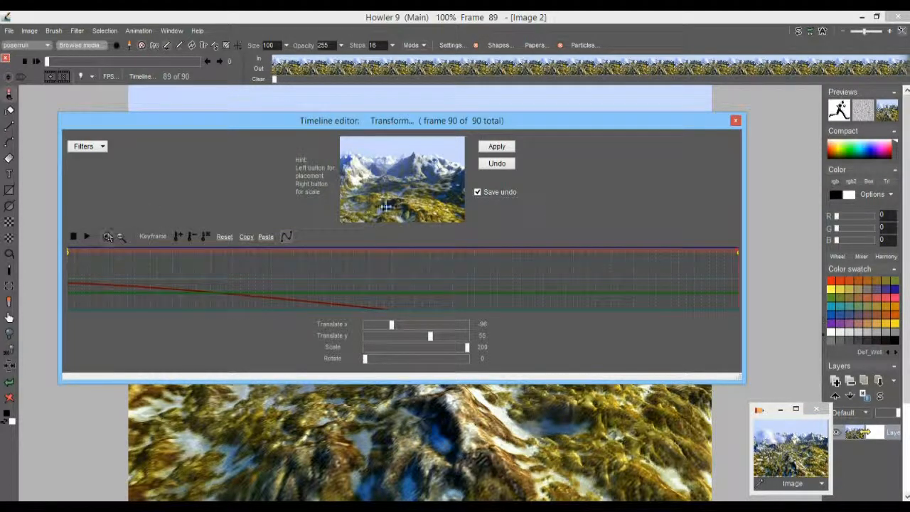
pyautogui.click(496, 147)
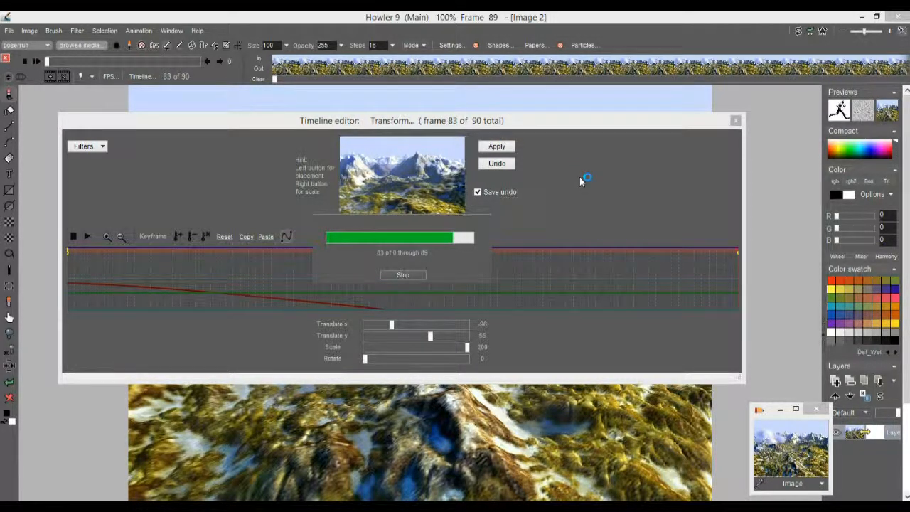
pyautogui.click(735, 121)
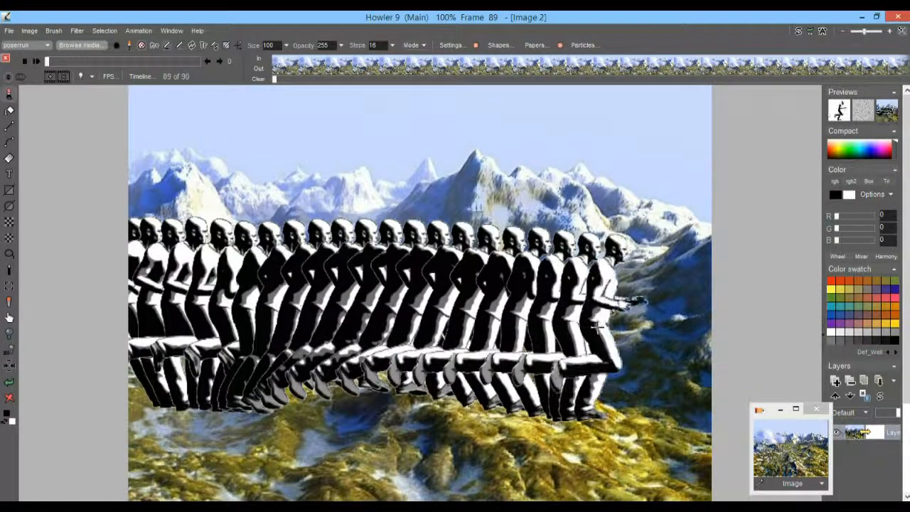
# Undo the row of runners painted on the last frame and paint the runner across the landscape, one figure per frame.
pyautogui.hotkey('ctrl', 'z')
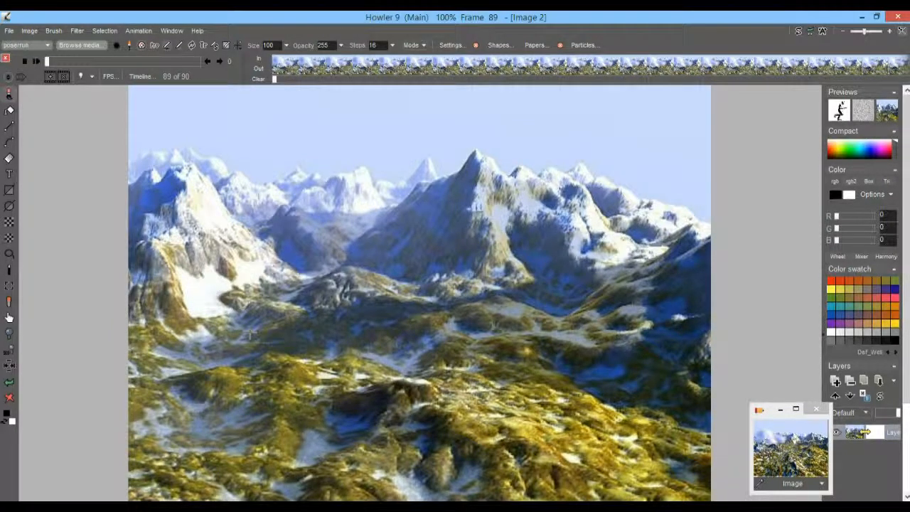
pyautogui.moveTo(84, 325)
pyautogui.mouseDown()
pyautogui.moveTo(163, 319)
pyautogui.moveTo(669, 336)
pyautogui.mouseUp()
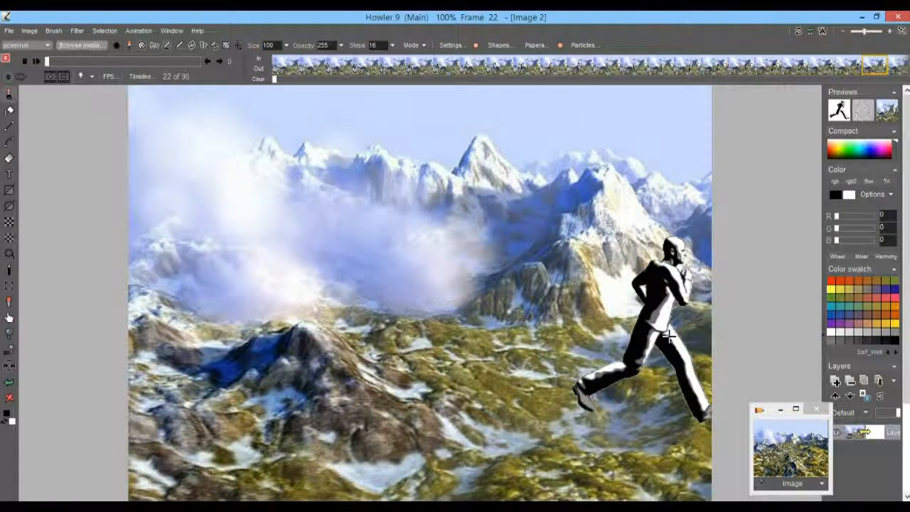
pyautogui.moveTo(669, 336); pyautogui.dragTo(866, 334)
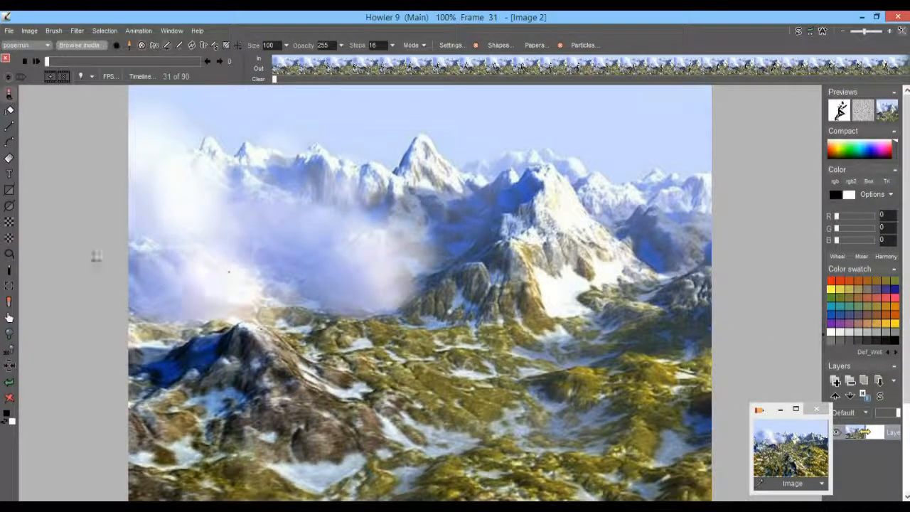
pyautogui.scroll(-2, 552, 280)
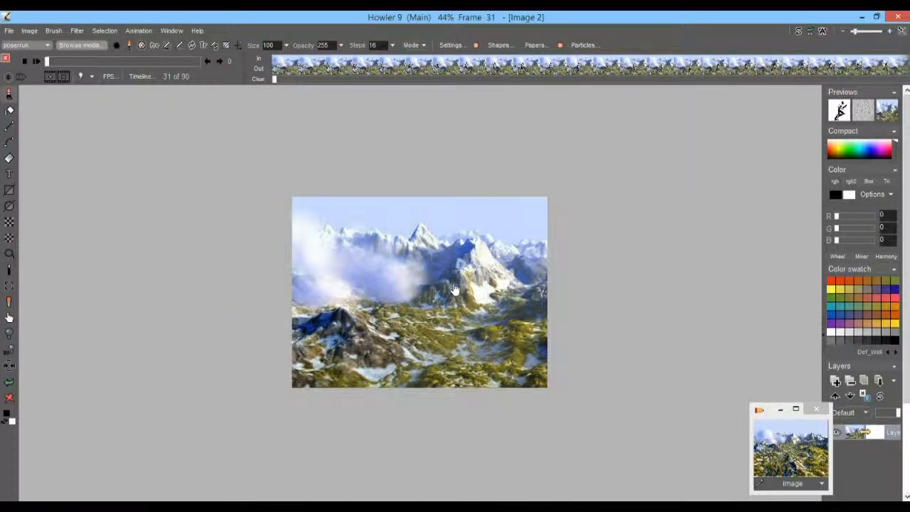
pyautogui.moveTo(682, 238)
pyautogui.mouseDown()
pyautogui.moveTo(713, 272)
pyautogui.moveTo(702, 269)
pyautogui.mouseUp()
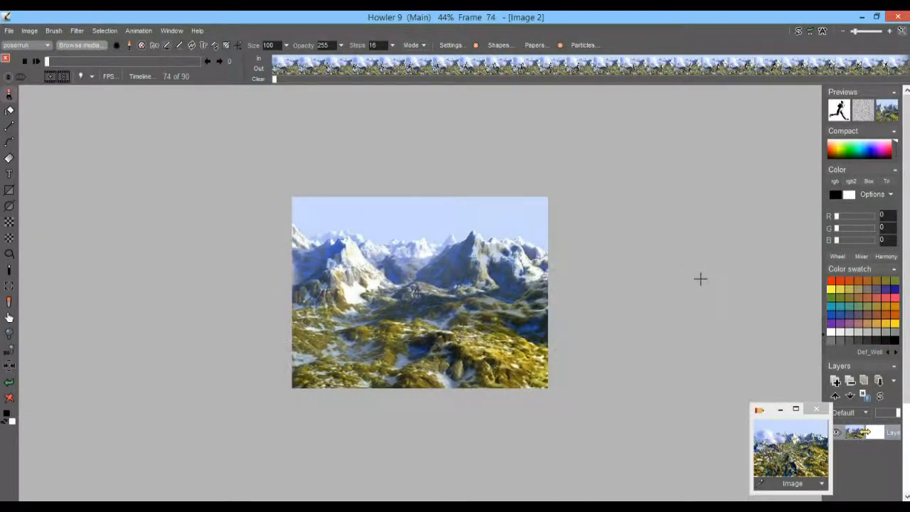
# Go to the animation's first frame and set the runner brush's steps to 4.
pyautogui.click(276, 67)
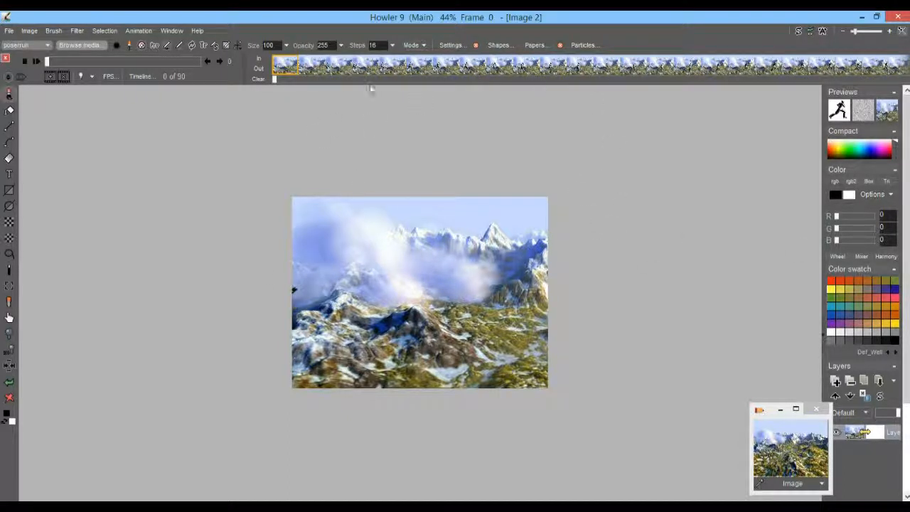
pyautogui.click(392, 45)
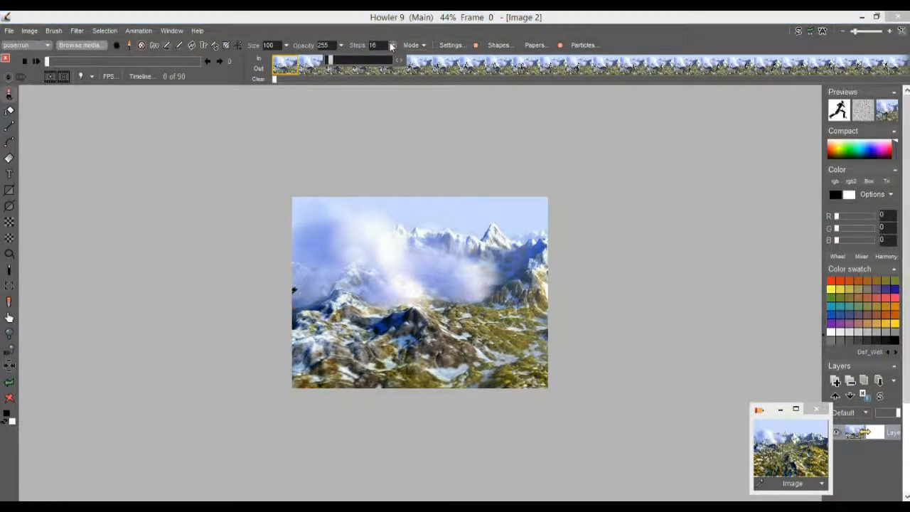
pyautogui.moveTo(331, 61)
pyautogui.mouseDown()
pyautogui.moveTo(352, 61)
pyautogui.moveTo(329, 64)
pyautogui.mouseUp()
pyautogui.moveTo(327, 67); pyautogui.dragTo(328, 64)
# Scale the stored runner brush to 35 and paint a row of small runners across the sky over the animation frames.
pyautogui.click(53, 30)
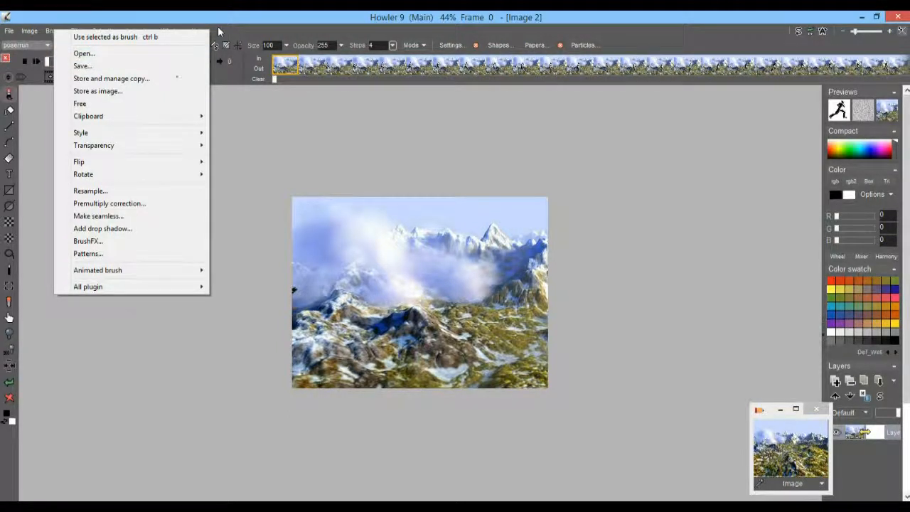
pyautogui.click(111, 78)
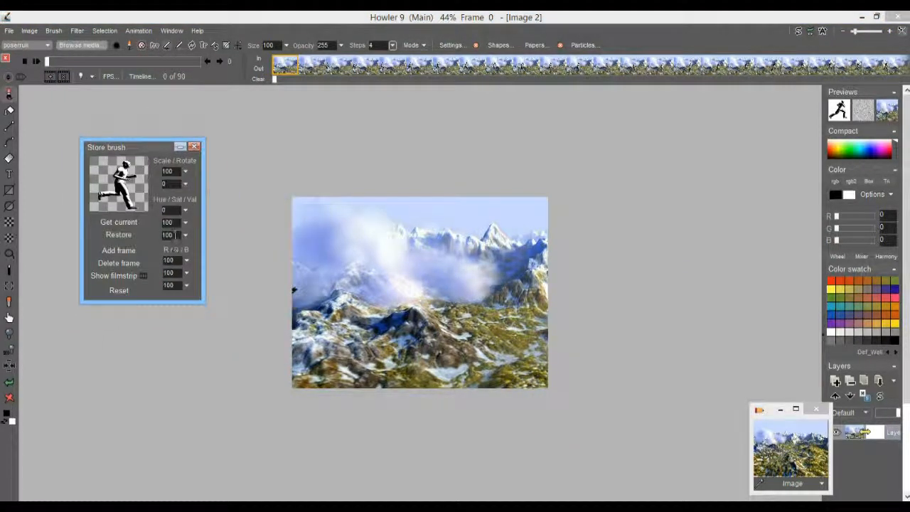
pyautogui.click(186, 172)
pyautogui.moveTo(150, 186); pyautogui.dragTo(130, 187)
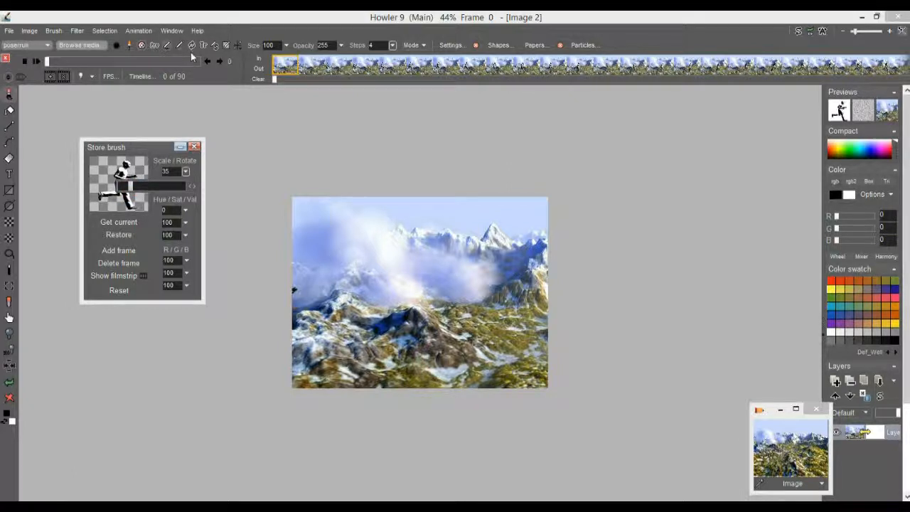
pyautogui.click(155, 45)
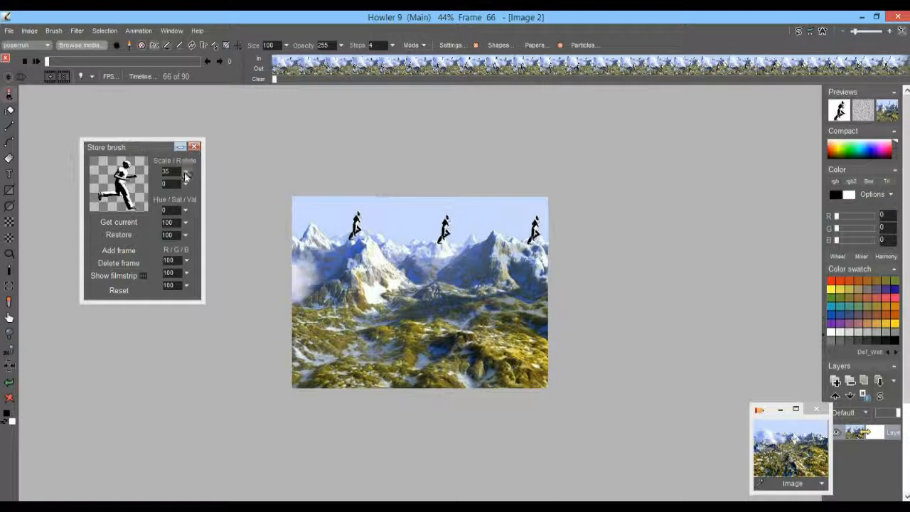
# Scale the stored runner brush to 68, set its steps to 6 and paint a larger runner across the foreground.
pyautogui.moveTo(187, 175); pyautogui.dragTo(351, 57)
pyautogui.click(393, 46)
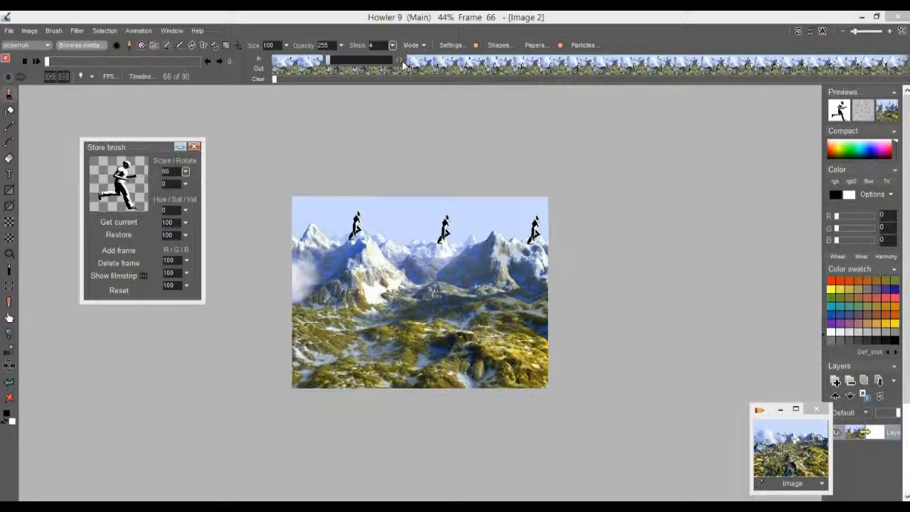
pyautogui.click(403, 63)
pyautogui.moveTo(313, 380); pyautogui.dragTo(404, 352)
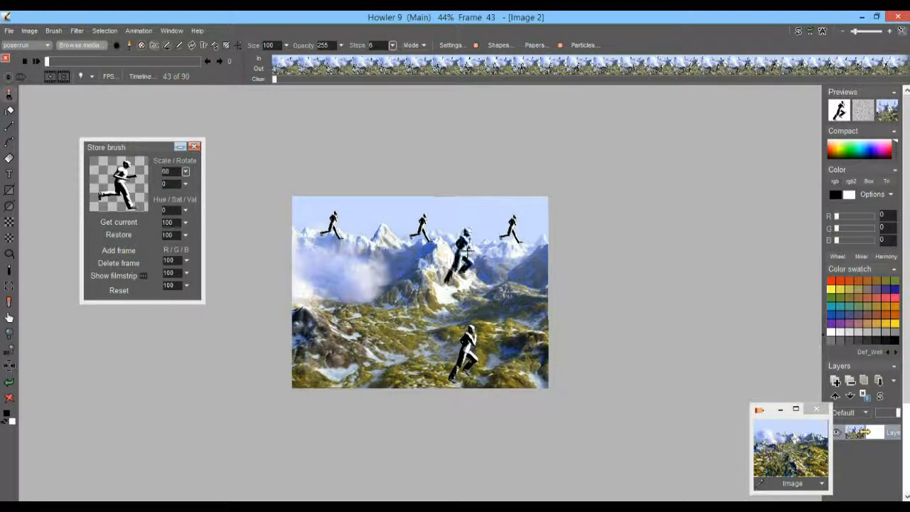
pyautogui.moveTo(129, 151)
pyautogui.mouseDown()
pyautogui.moveTo(82, 290)
pyautogui.moveTo(87, 305)
pyautogui.mouseUp()
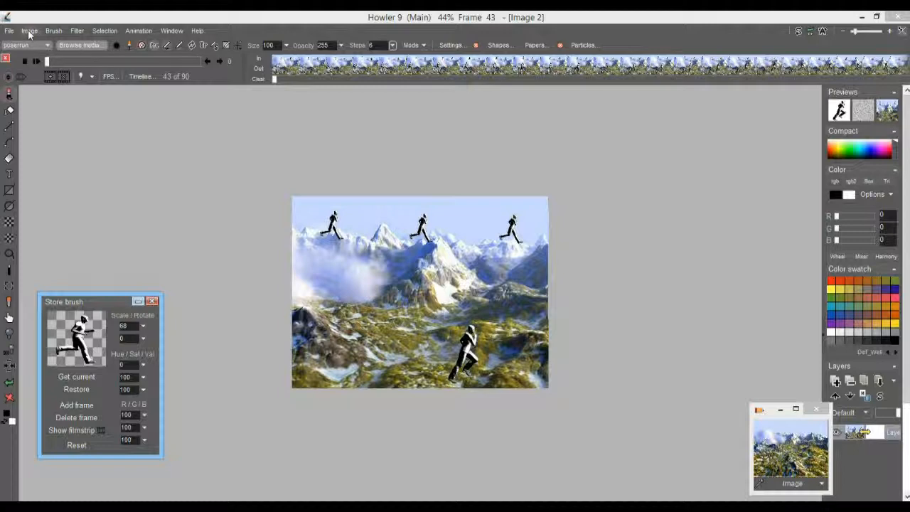
pyautogui.click(75, 30)
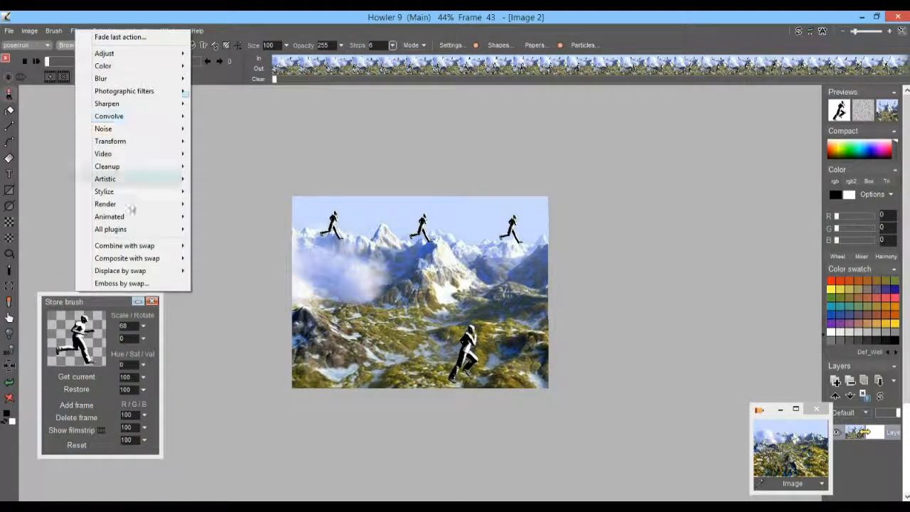
pyautogui.moveTo(130, 204)
pyautogui.click(257, 206)
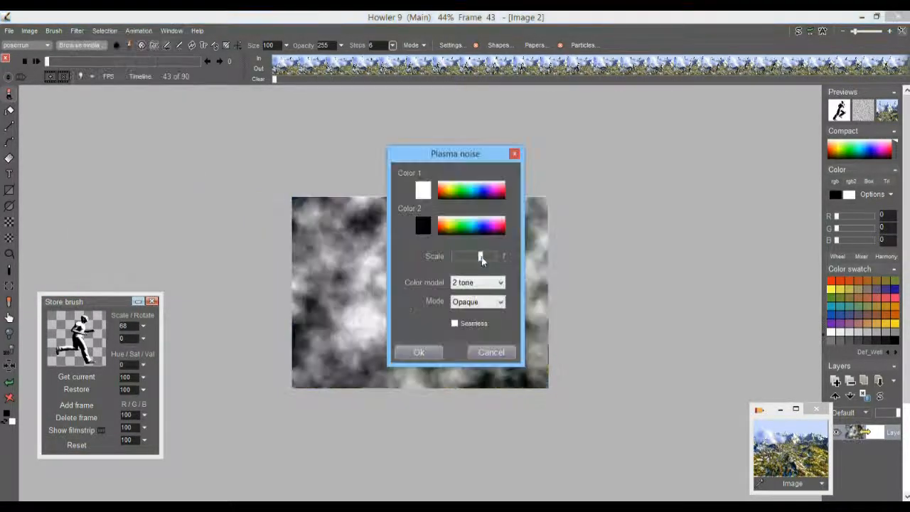
pyautogui.moveTo(426, 148); pyautogui.dragTo(649, 111)
pyautogui.click(710, 316)
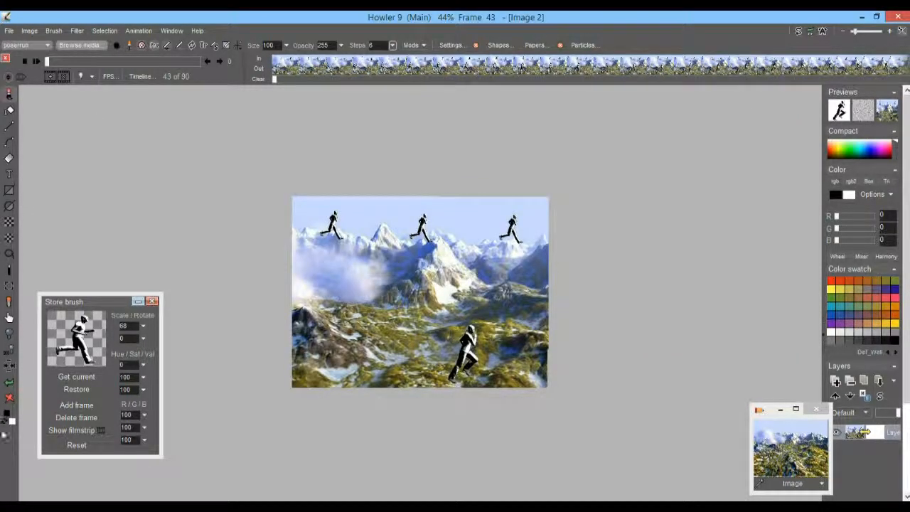
# Clear the current frame and fill it with a diagonal linear gradient, black at the lower left and white at the upper right.
pyautogui.click(10, 400)
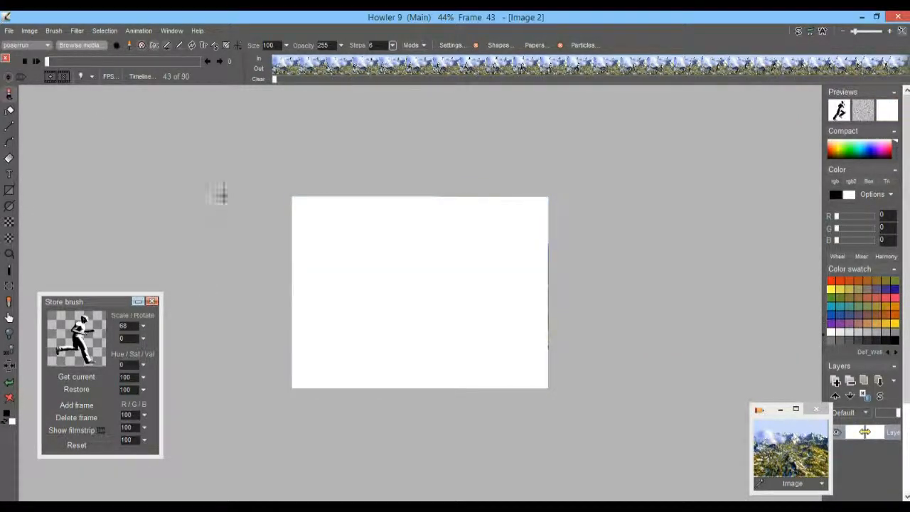
pyautogui.rightClick(10, 159)
pyautogui.click(60, 169)
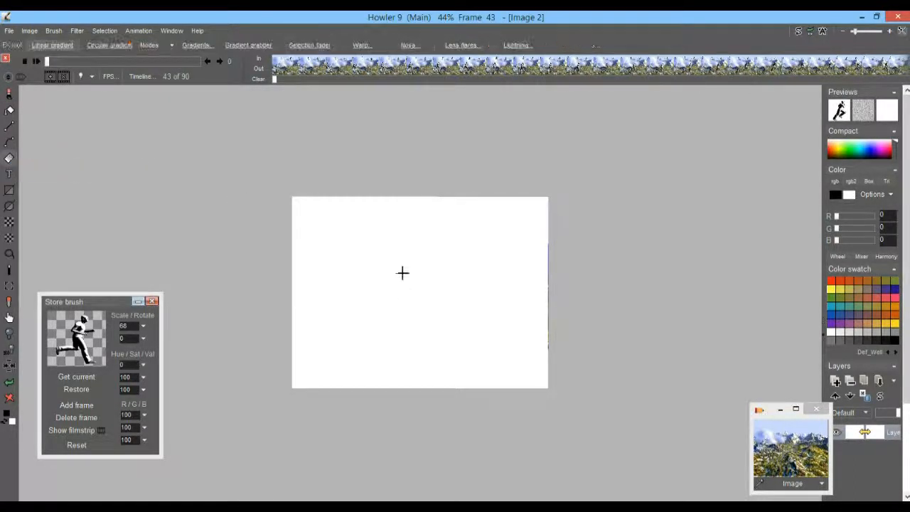
pyautogui.moveTo(418, 242); pyautogui.dragTo(418, 349)
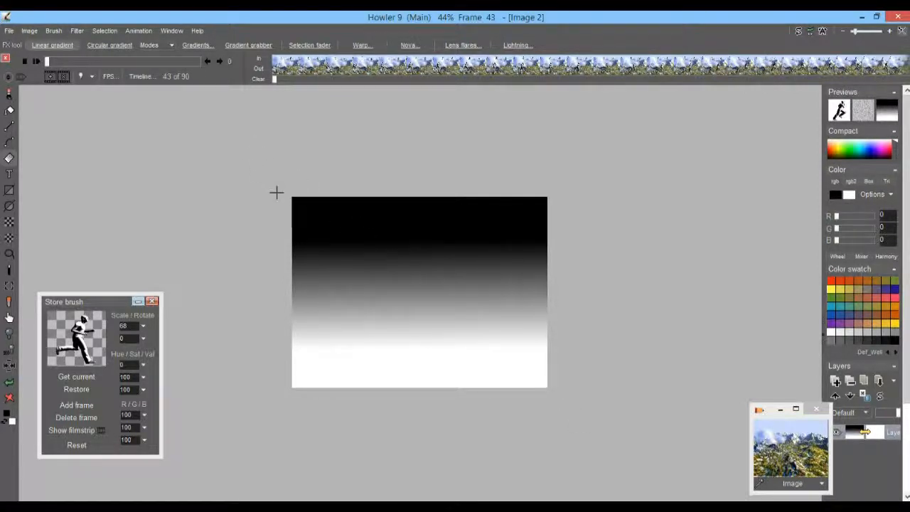
pyautogui.moveTo(393, 330); pyautogui.dragTo(431, 283)
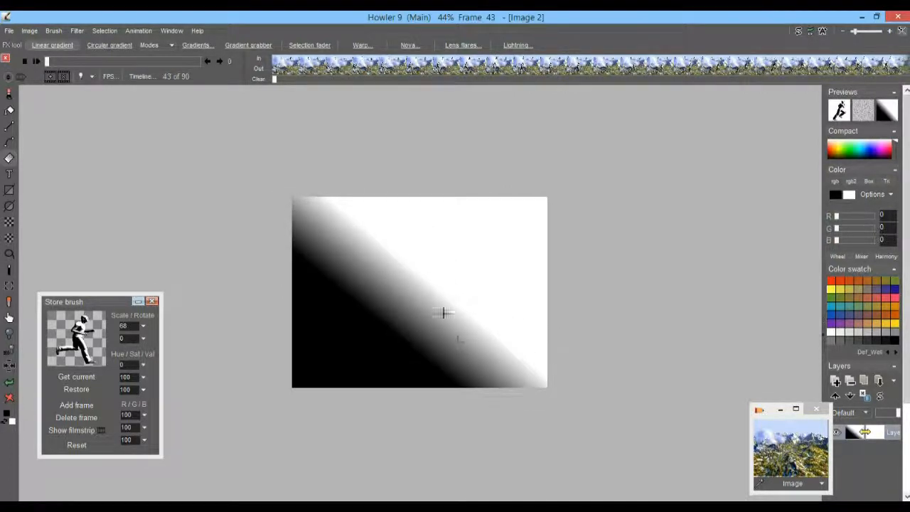
pyautogui.moveTo(396, 309); pyautogui.dragTo(331, 246)
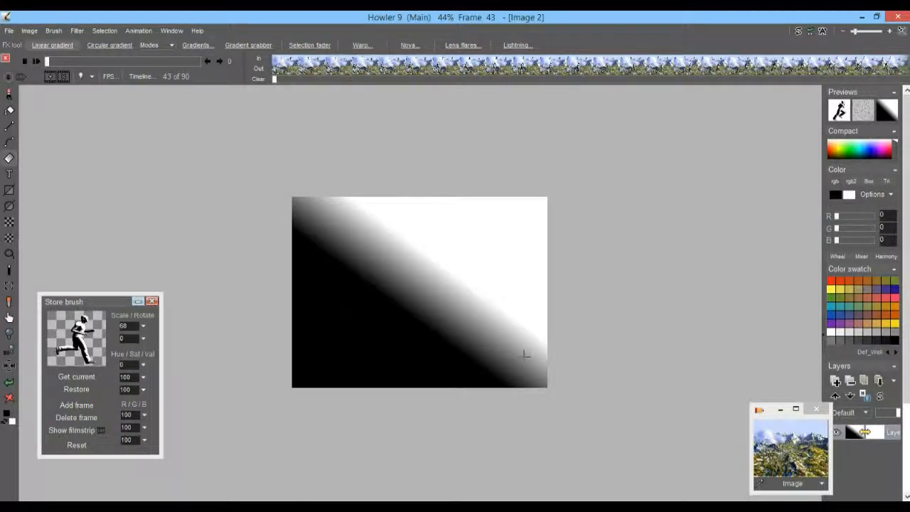
# Try Plasma noise over the diagonal gradient in Difference mode with Scale 8.
pyautogui.click(78, 31)
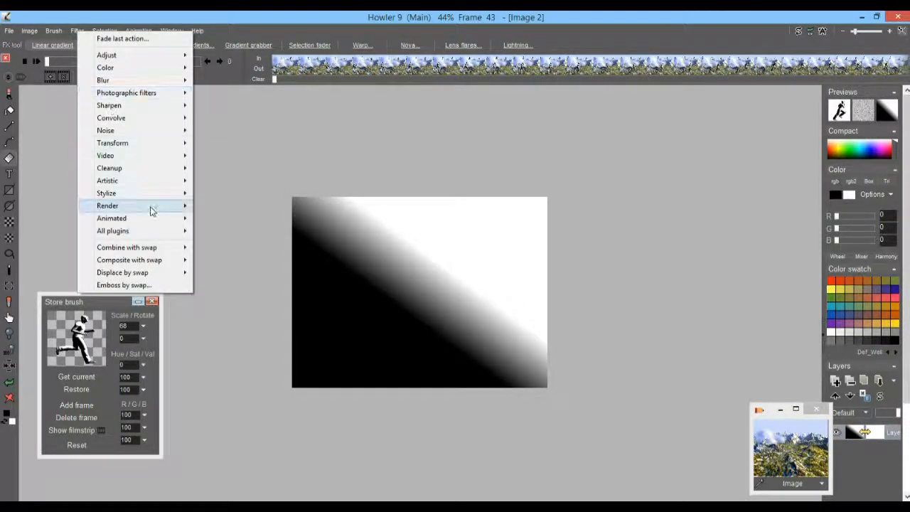
pyautogui.moveTo(153, 206)
pyautogui.click(213, 206)
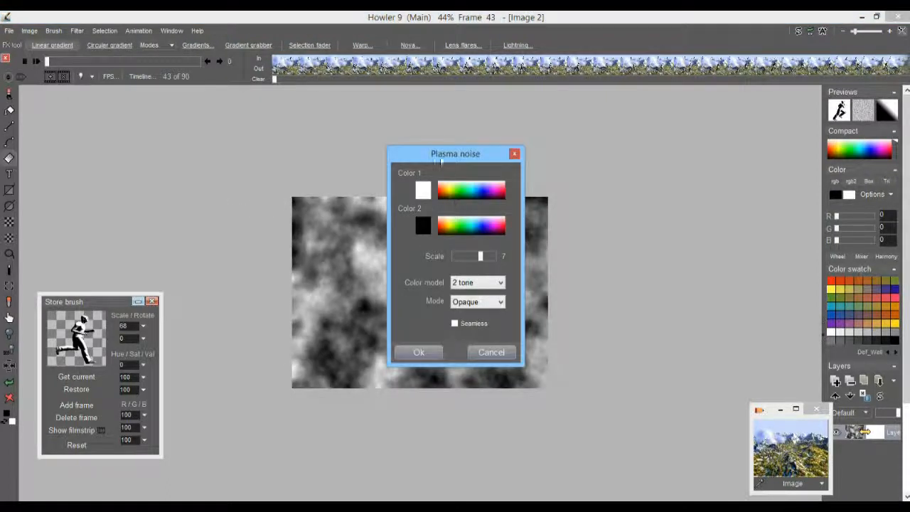
pyautogui.moveTo(441, 162); pyautogui.dragTo(664, 164)
pyautogui.click(710, 304)
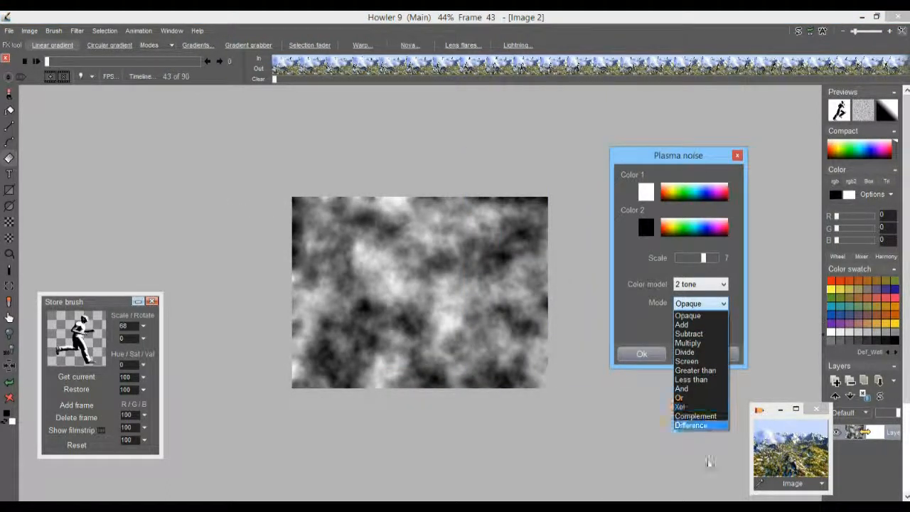
pyautogui.click(700, 425)
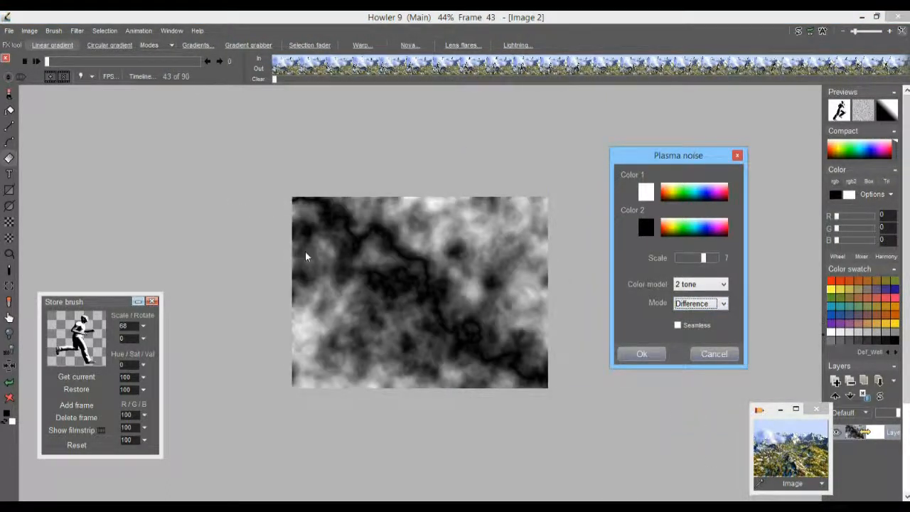
pyautogui.moveTo(707, 258); pyautogui.dragTo(711, 259)
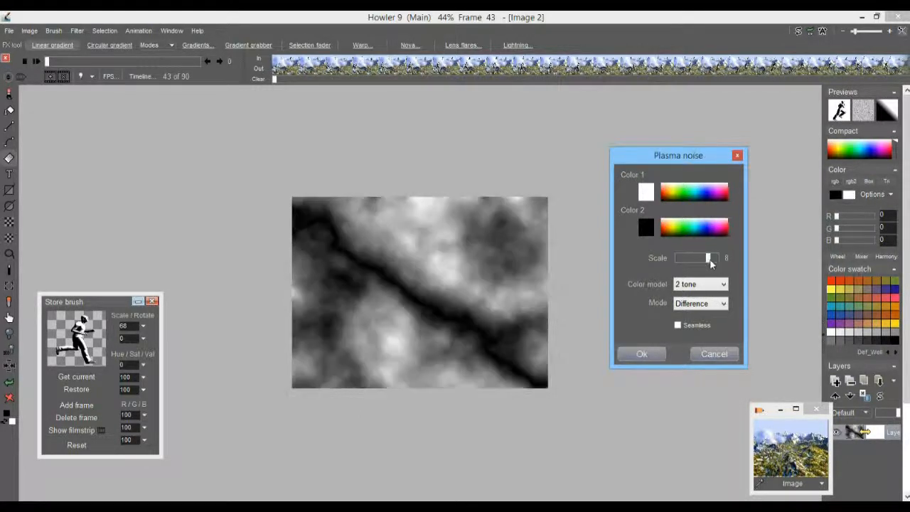
pyautogui.click(712, 354)
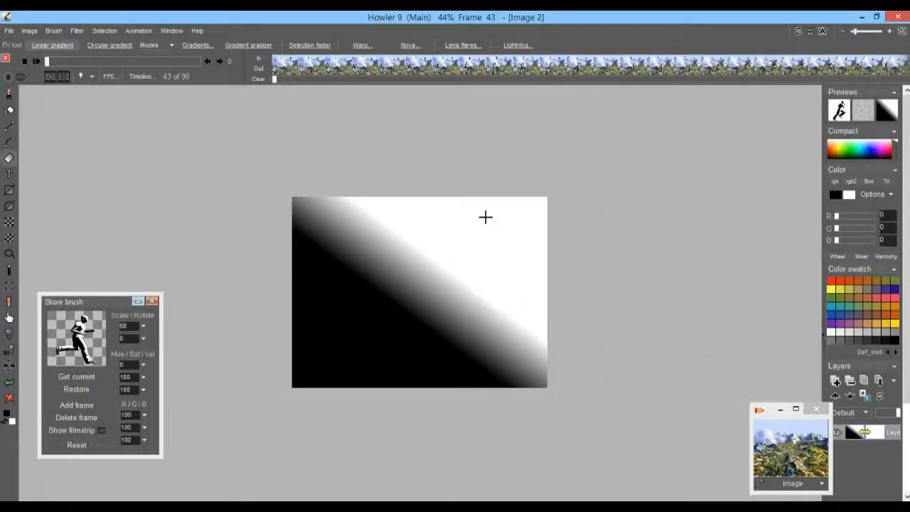
# Close the current document and create a new unconstrained image 1200 wide by 1200 high.
pyautogui.click(9, 31)
pyautogui.click(29, 37)
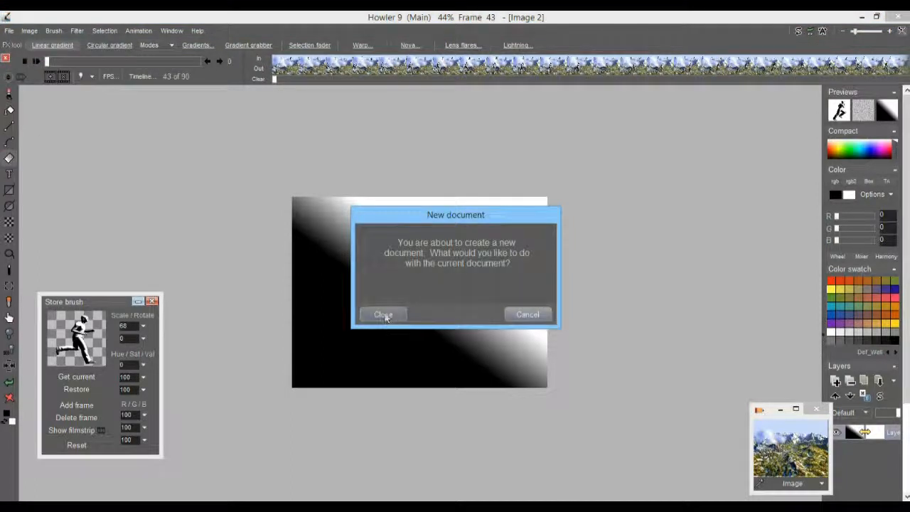
pyautogui.click(383, 315)
pyautogui.moveTo(383, 201); pyautogui.dragTo(345, 202)
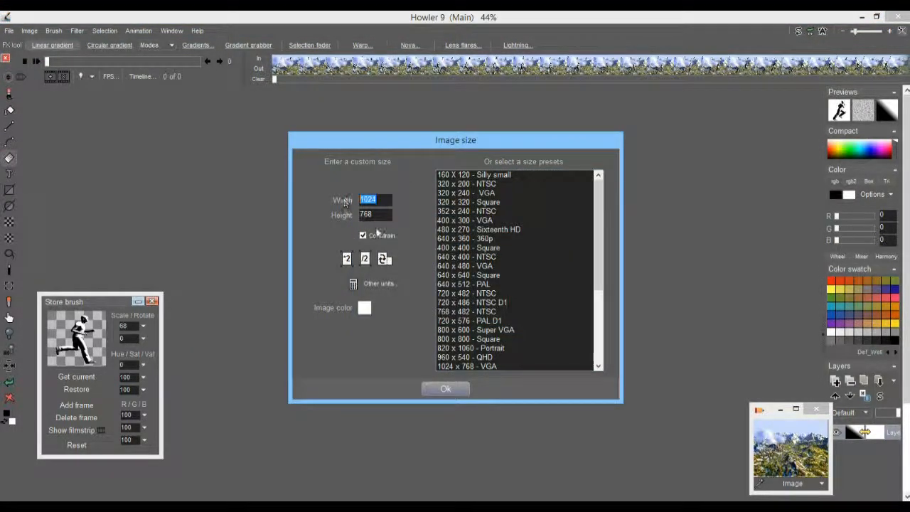
pyautogui.click(363, 236)
pyautogui.doubleClick(378, 214)
pyautogui.moveTo(383, 200); pyautogui.dragTo(310, 206)
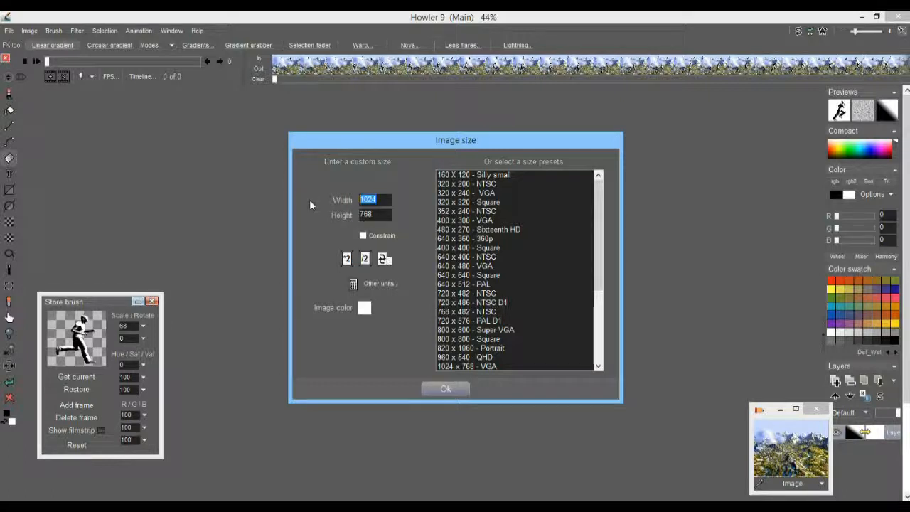
pyautogui.write('12')
pyautogui.moveTo(379, 214); pyautogui.dragTo(341, 216)
pyautogui.write('1200')
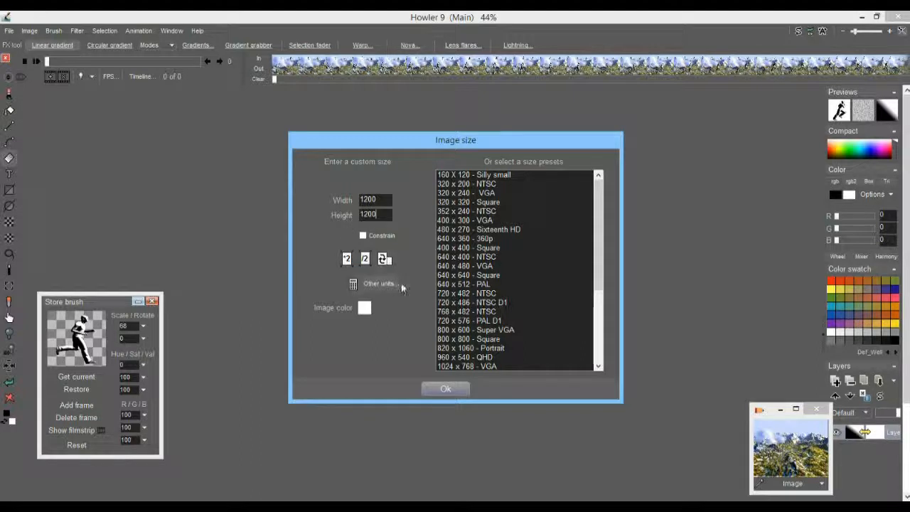
pyautogui.click(437, 387)
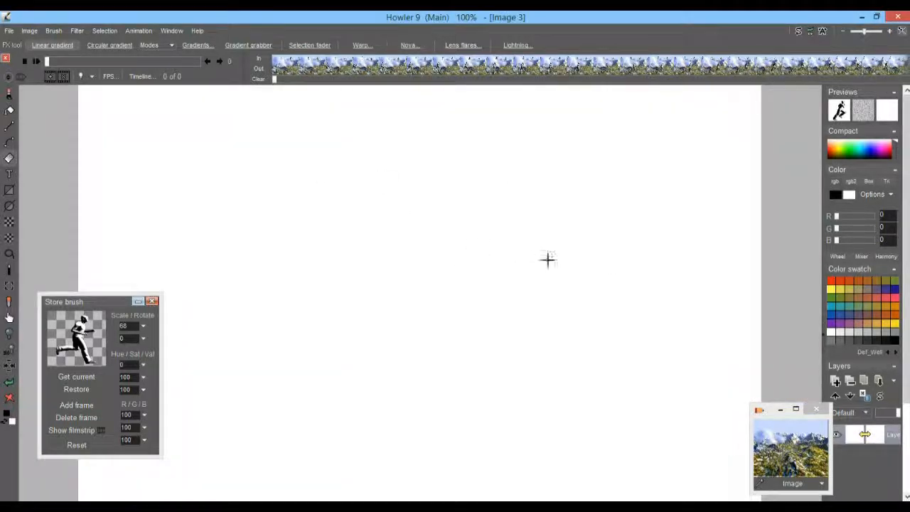
# Fill the blank canvas with a linear gradient running from black at the top to white at the bottom.
pyautogui.scroll(-5, 528, 246)
pyautogui.scroll(2, 519, 260)
pyautogui.scroll(2, 569, 258)
pyautogui.scroll(-4, 579, 262)
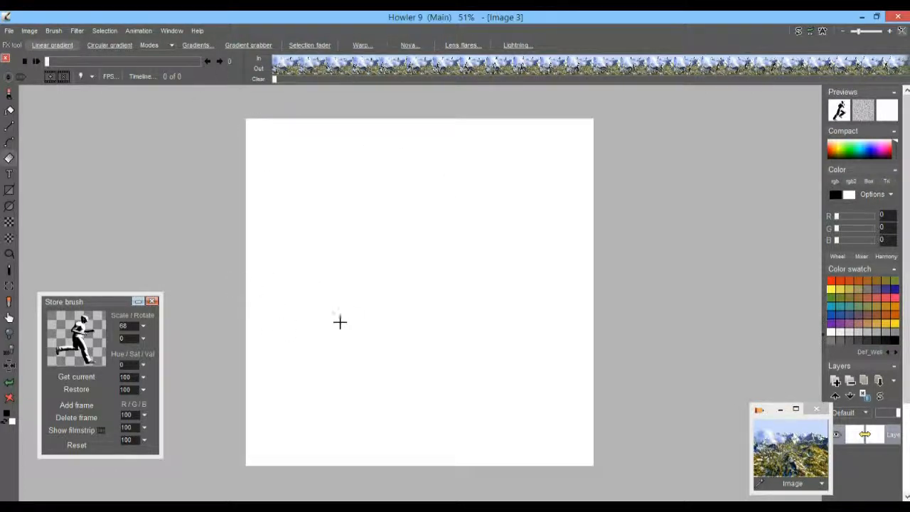
pyautogui.moveTo(325, 332); pyautogui.dragTo(390, 268)
pyautogui.moveTo(397, 229); pyautogui.dragTo(400, 339)
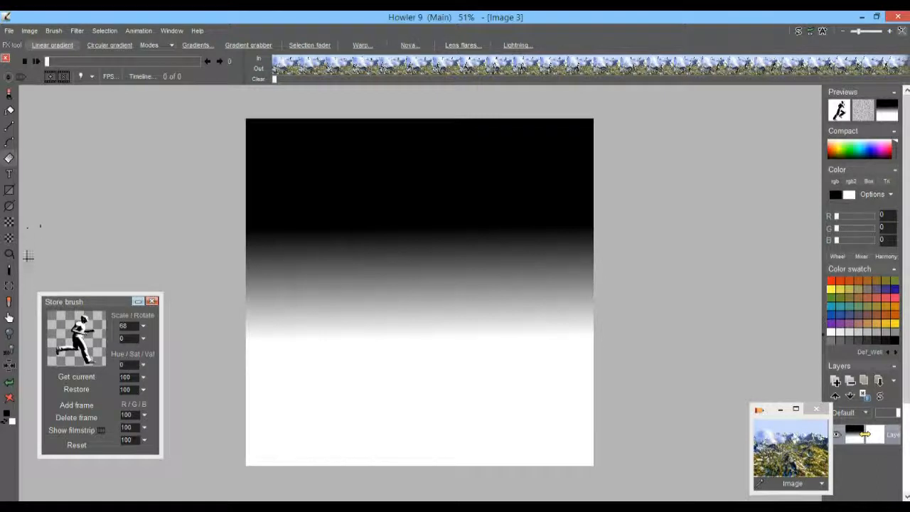
# Clear the canvas to white and draw a large filled black circle around its centre.
pyautogui.click(10, 206)
pyautogui.click(10, 426)
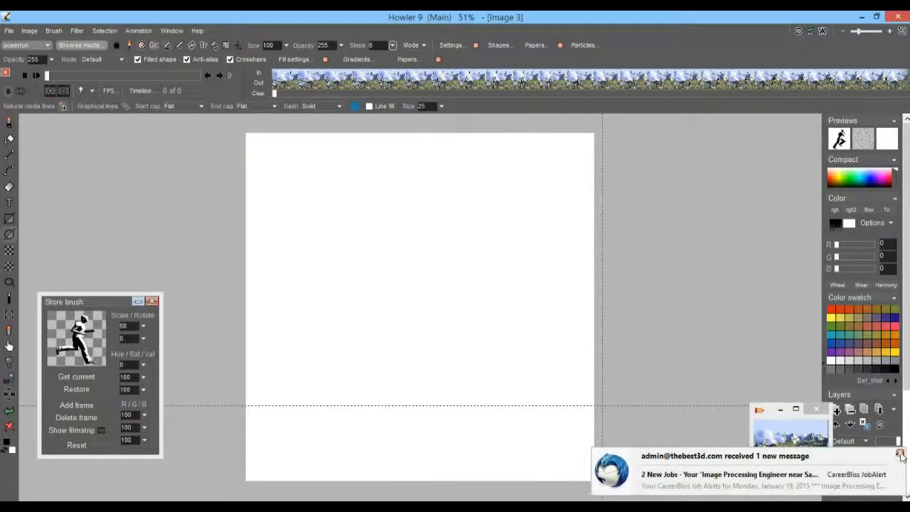
pyautogui.click(899, 454)
pyautogui.moveTo(423, 298); pyautogui.dragTo(538, 185)
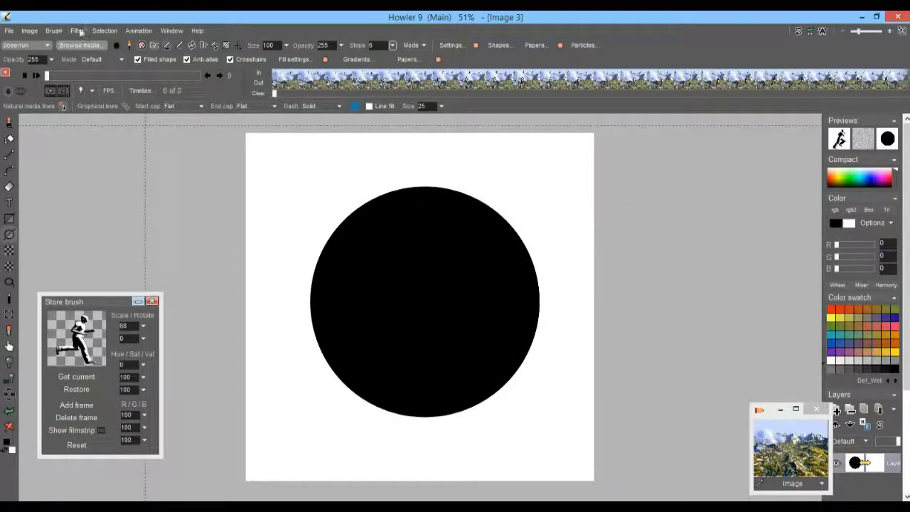
# Apply a blur filter to the image to give the black circle a wide, soft edge.
pyautogui.click(77, 32)
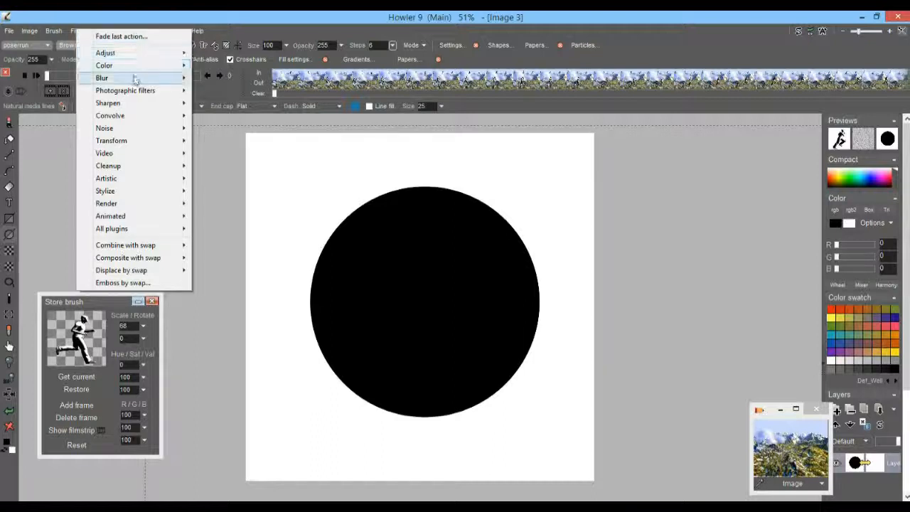
pyautogui.moveTo(143, 78)
pyautogui.click(270, 106)
pyautogui.moveTo(455, 233); pyautogui.dragTo(549, 242)
pyautogui.click(416, 324)
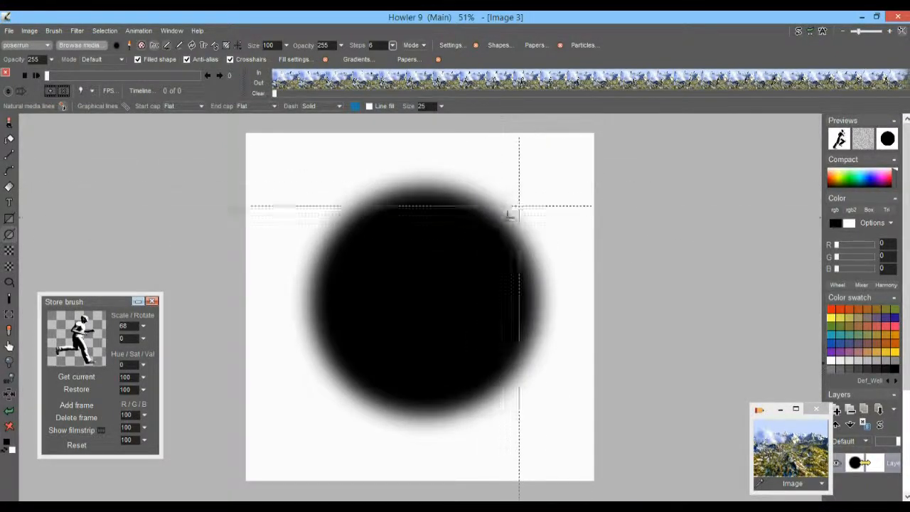
# Apply a Gaussian blur with the Approximate algorithm to further soften the edge of the black circle.
pyautogui.click(76, 32)
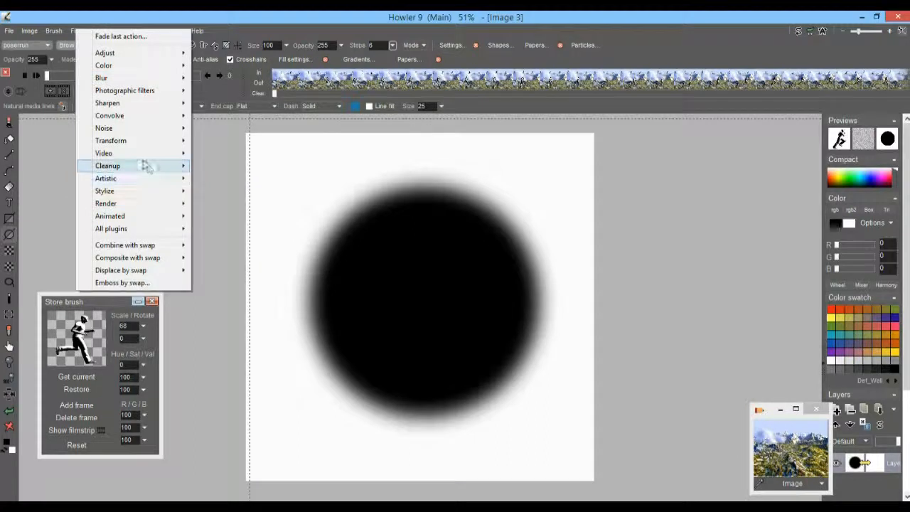
pyautogui.moveTo(127, 78)
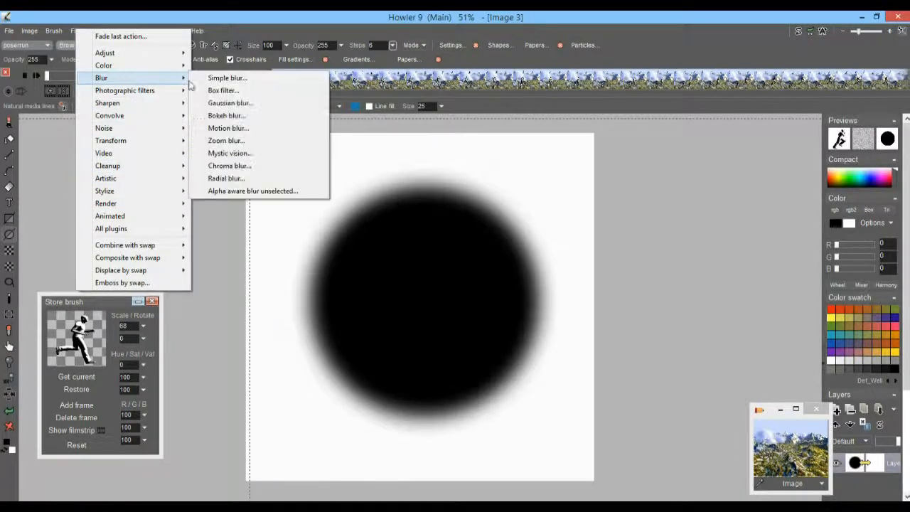
pyautogui.click(238, 102)
pyautogui.click(472, 234)
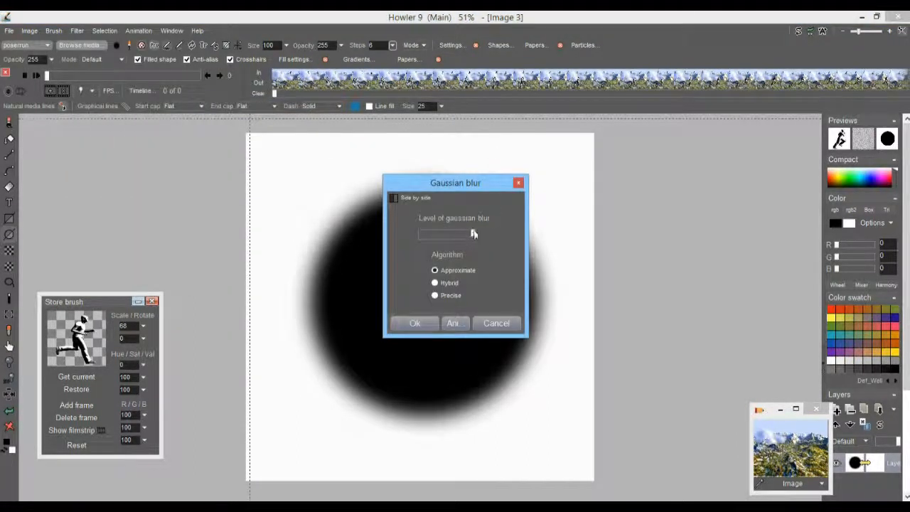
pyautogui.click(415, 323)
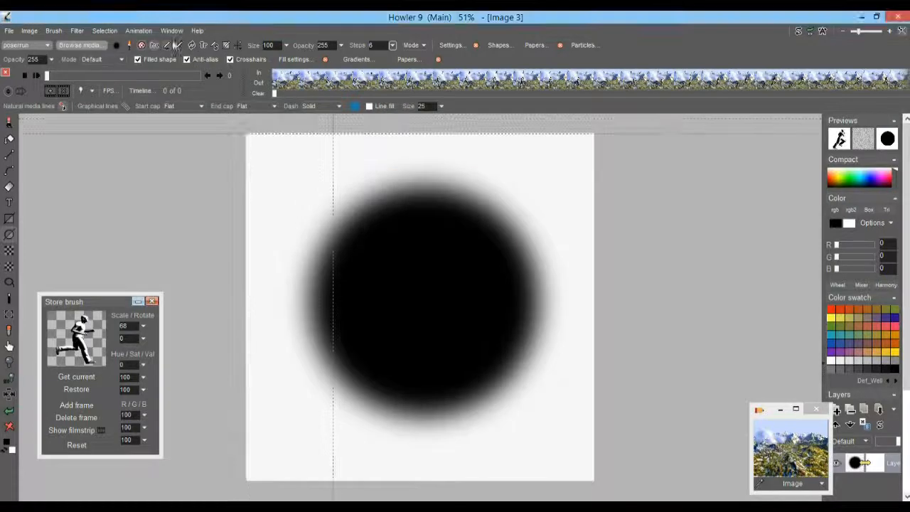
# Apply a Threshold adjustment of 0 to turn the blurred circle into a smaller hard-edged black disc.
pyautogui.click(76, 32)
pyautogui.moveTo(111, 156)
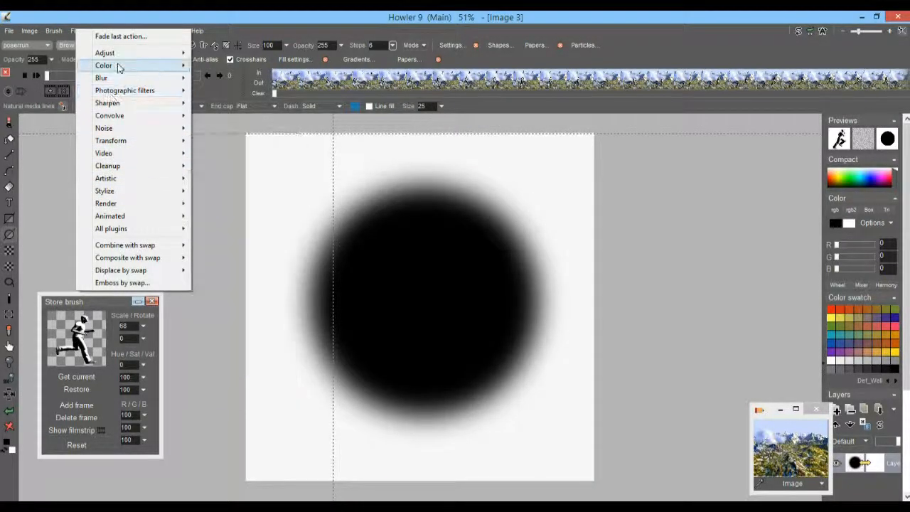
pyautogui.moveTo(119, 67)
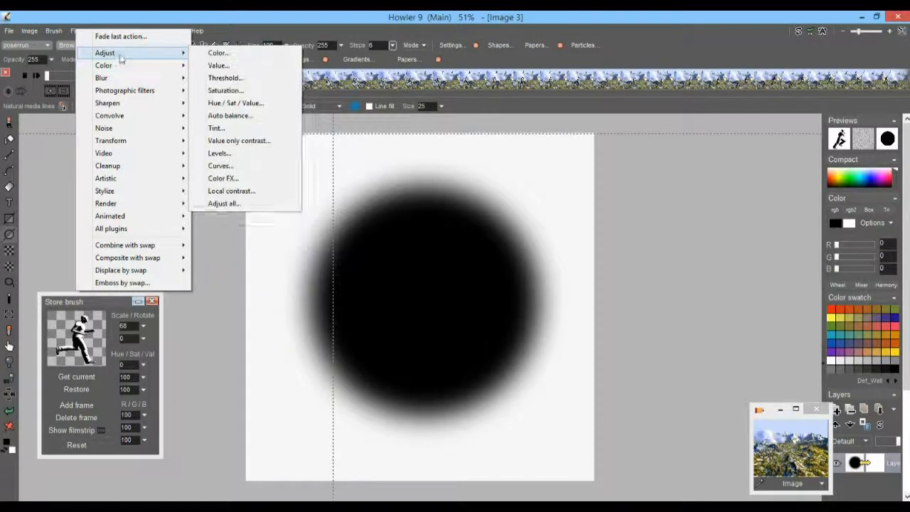
pyautogui.click(226, 77)
pyautogui.moveTo(524, 267); pyautogui.dragTo(314, 270)
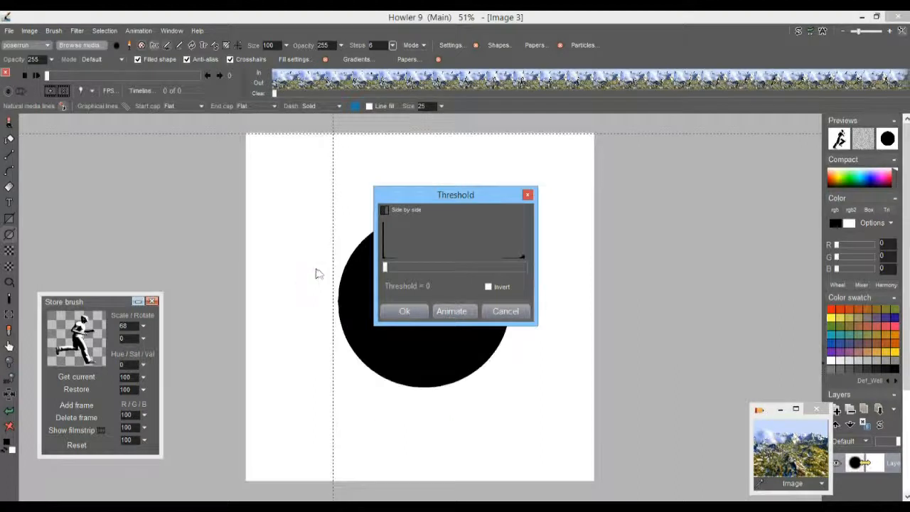
pyautogui.click(404, 311)
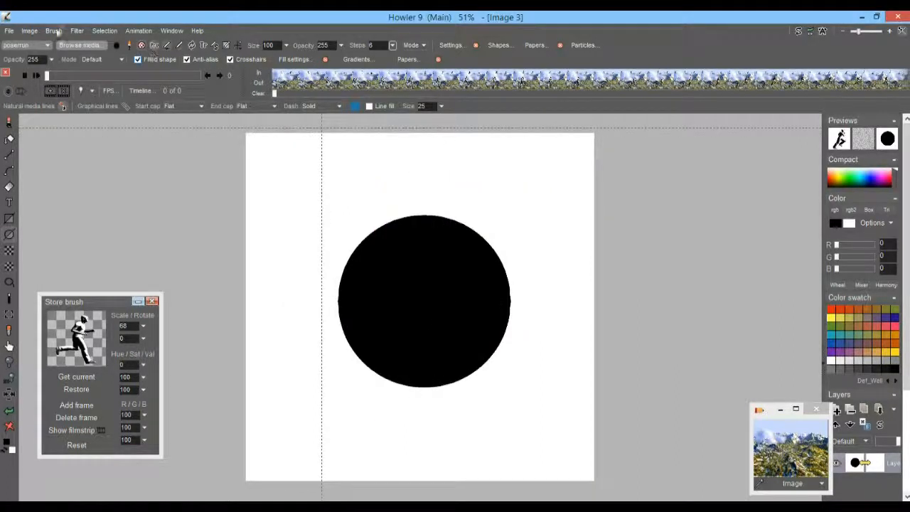
# Smear the black disc diagonally with a Motion blur whose vector points up and to the right, at Faster quality.
pyautogui.click(76, 31)
pyautogui.moveTo(101, 78)
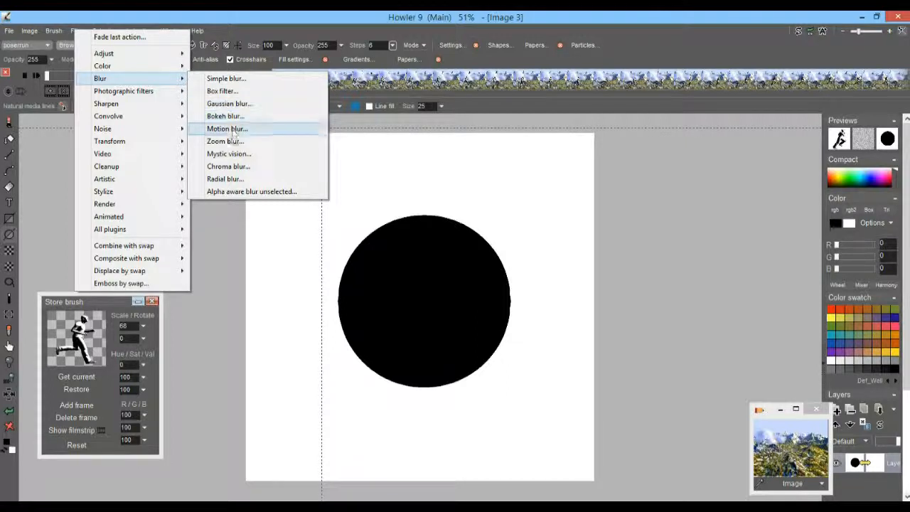
pyautogui.click(239, 133)
pyautogui.moveTo(458, 256); pyautogui.dragTo(465, 236)
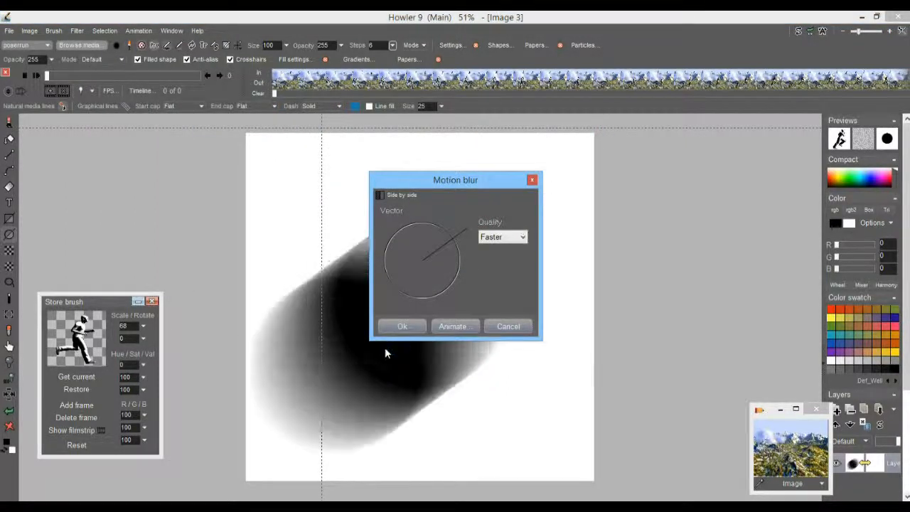
pyautogui.click(403, 327)
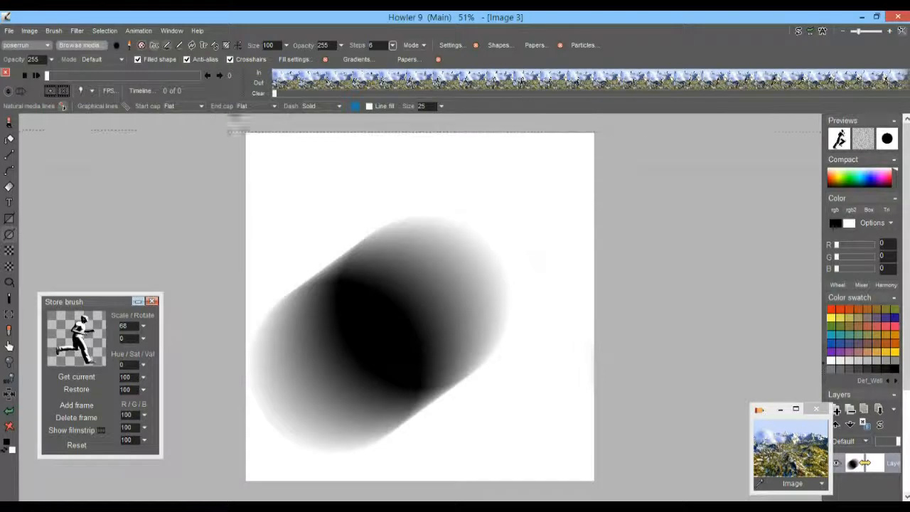
# Shift the image pixels by 171 in X and -119 in Y to centre the smeared shape.
pyautogui.click(79, 31)
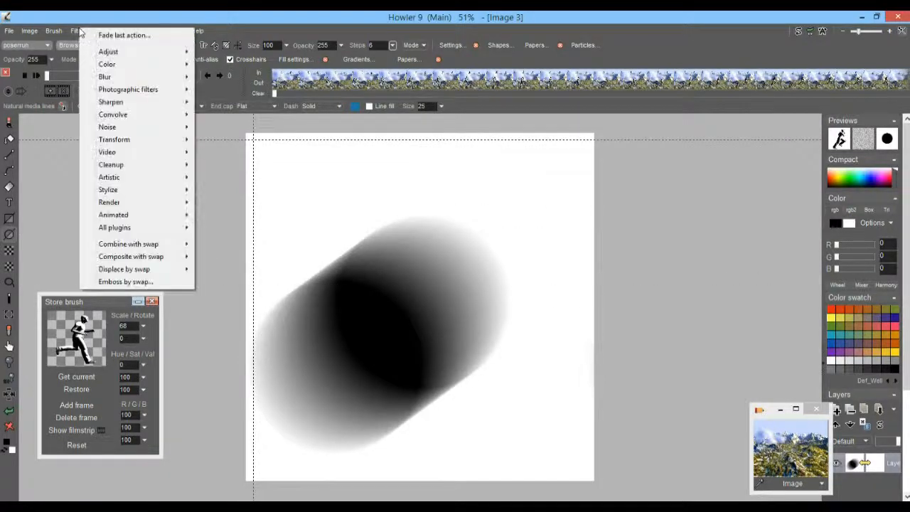
pyautogui.moveTo(123, 140)
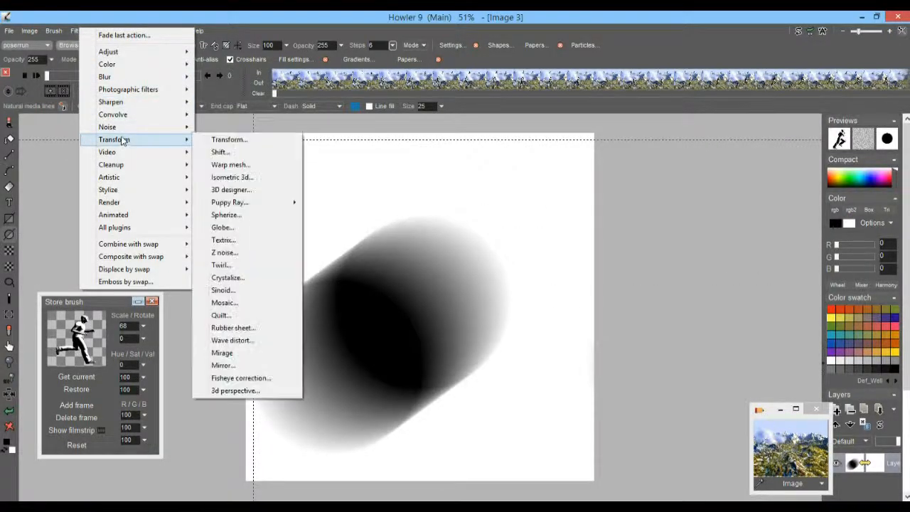
pyautogui.click(220, 150)
pyautogui.moveTo(412, 219); pyautogui.dragTo(516, 154)
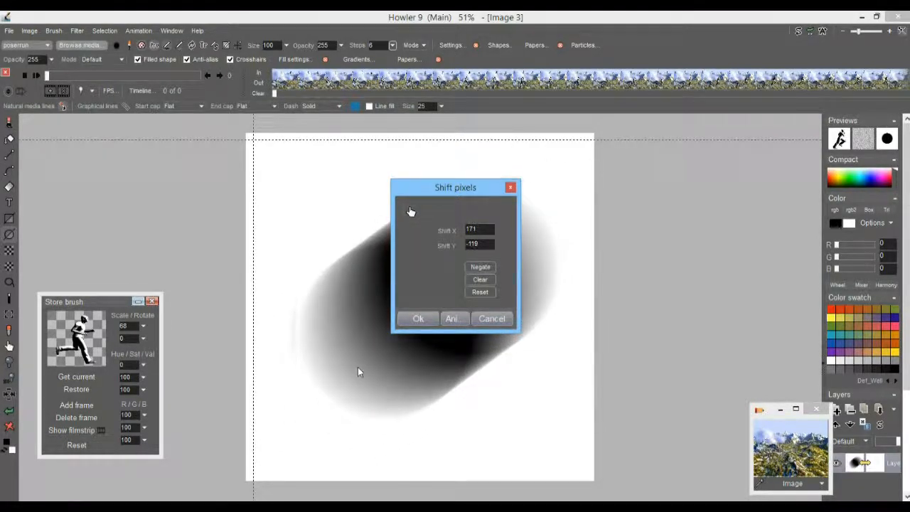
pyautogui.click(417, 318)
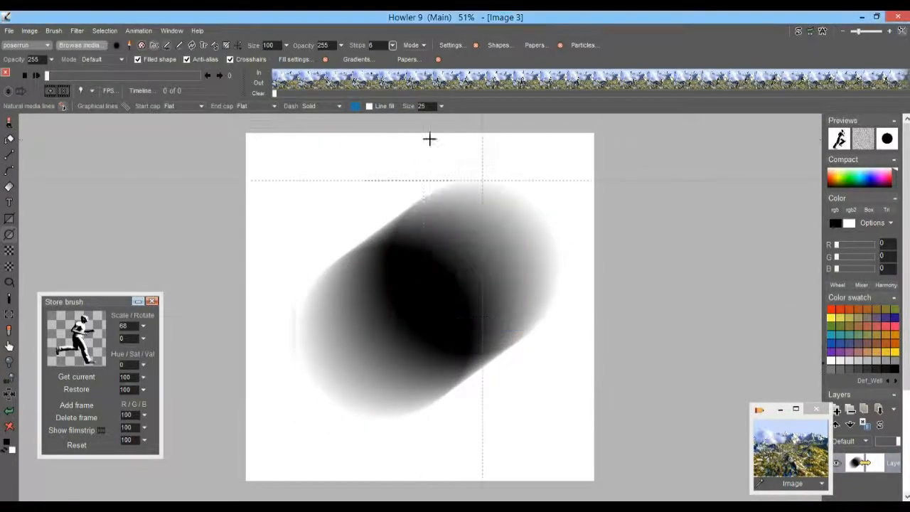
# Soften the smeared shape with a Gaussian blur at the maximum level, using the Approximate algorithm.
pyautogui.click(77, 30)
pyautogui.moveTo(146, 78)
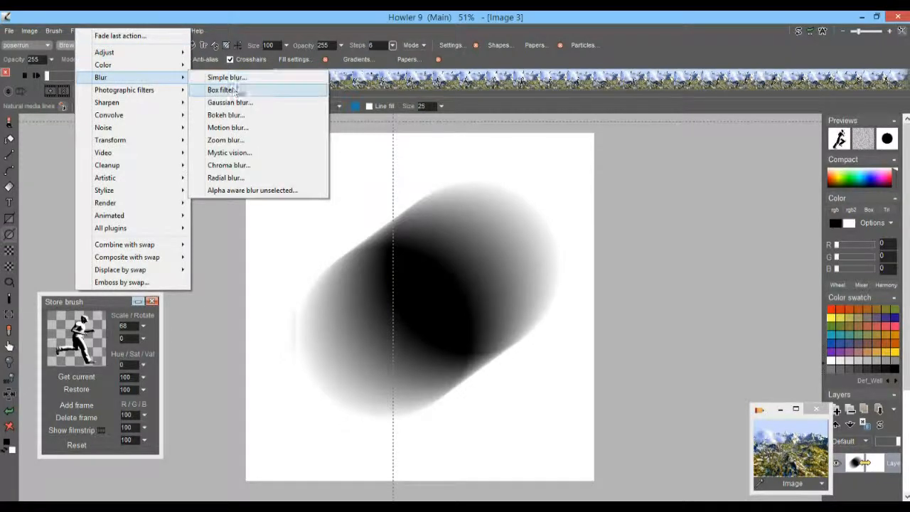
pyautogui.click(234, 103)
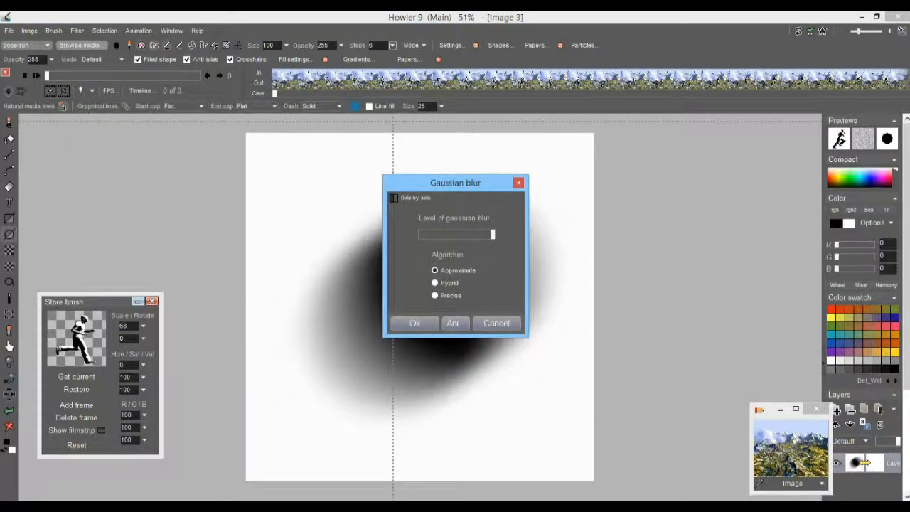
pyautogui.click(415, 323)
# Apply a centred Zoom blur with a raised factor to spread the dark shape outward towards the canvas edges.
pyautogui.click(84, 32)
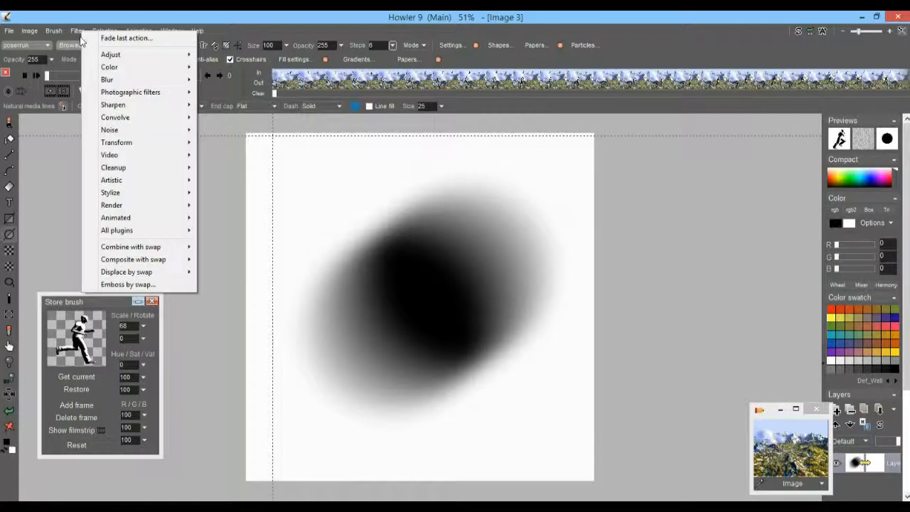
pyautogui.moveTo(126, 82)
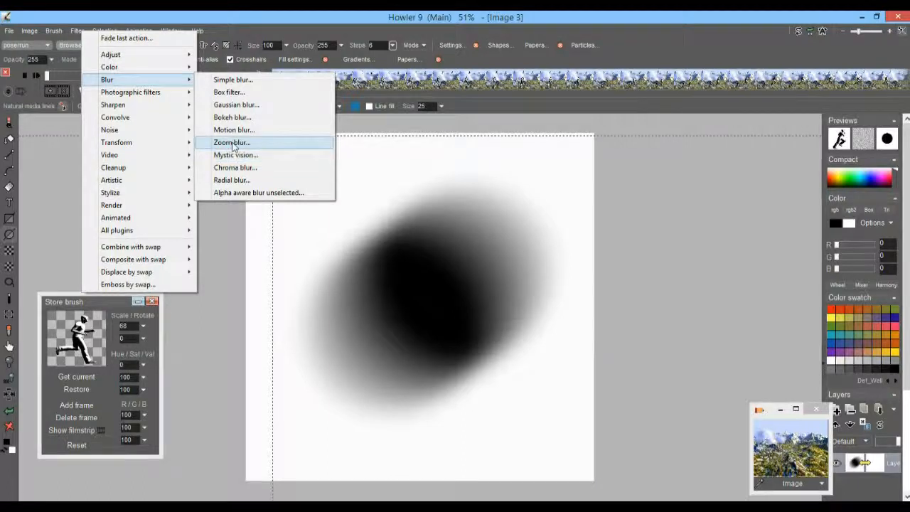
pyautogui.click(233, 144)
pyautogui.moveTo(509, 238)
pyautogui.mouseDown()
pyautogui.moveTo(554, 245)
pyautogui.moveTo(494, 245)
pyautogui.moveTo(534, 240)
pyautogui.moveTo(520, 254)
pyautogui.moveTo(545, 255)
pyautogui.moveTo(516, 244)
pyautogui.moveTo(527, 240)
pyautogui.mouseUp()
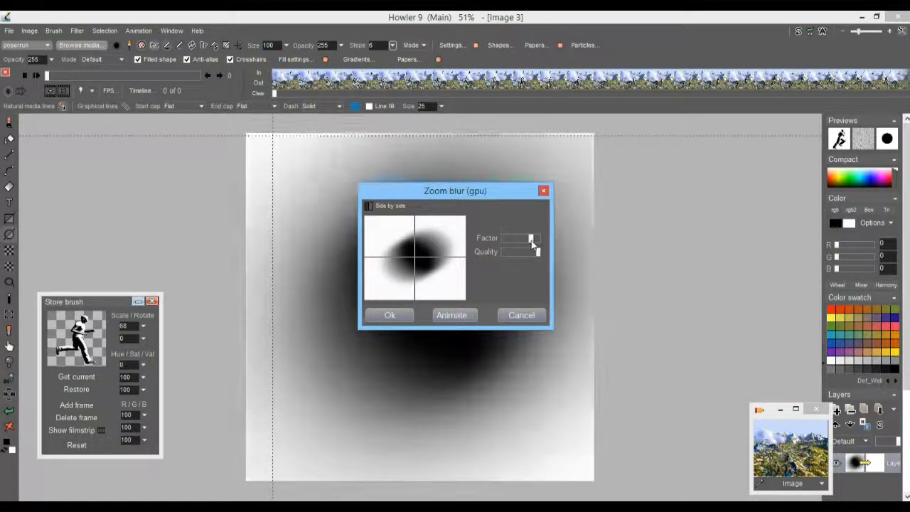
pyautogui.click(390, 315)
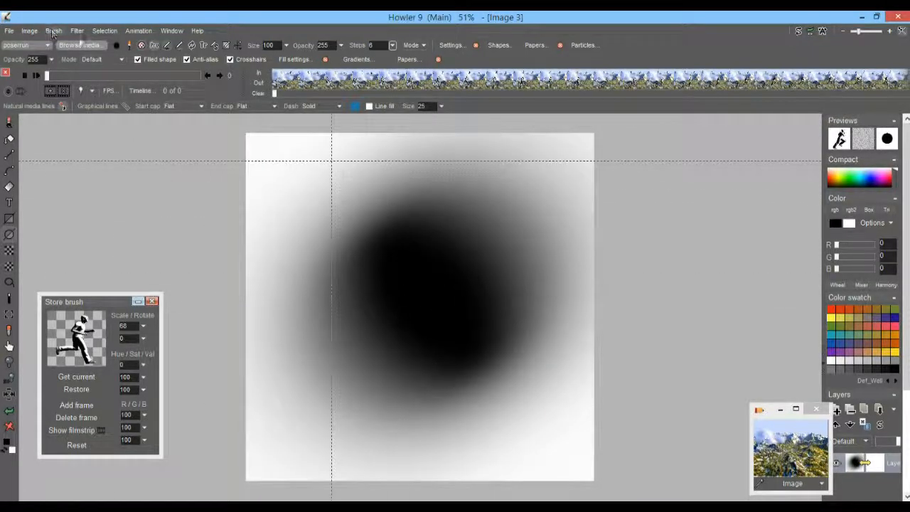
# Store a copy of the blurred image and place its thumbnail above the stored mountain image.
pyautogui.click(78, 31)
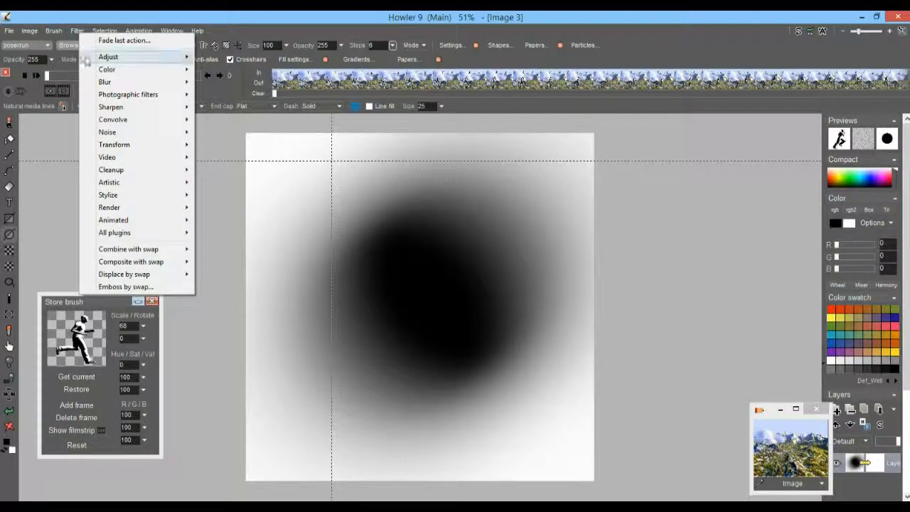
pyautogui.moveTo(30, 32)
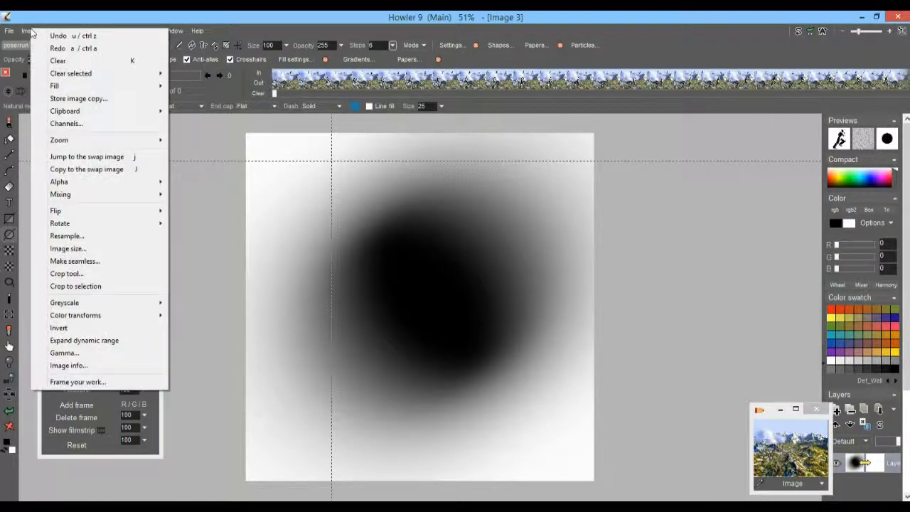
pyautogui.click(78, 98)
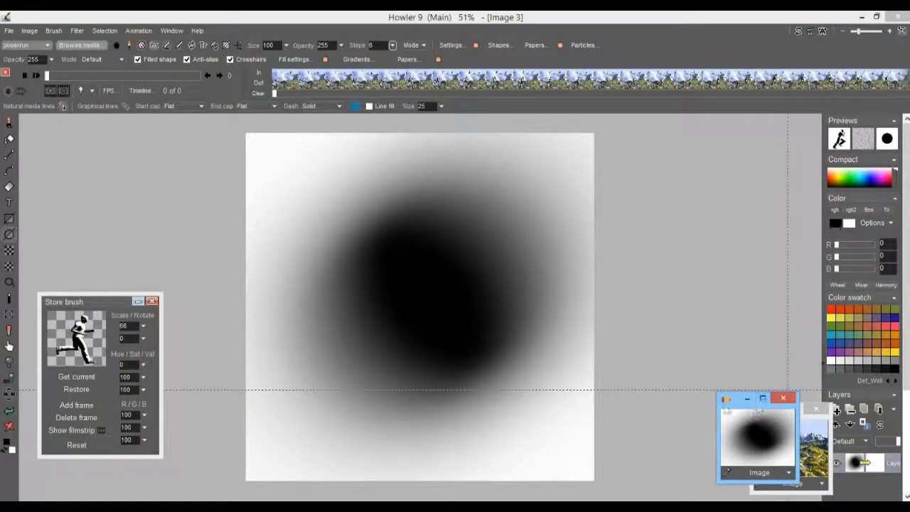
pyautogui.moveTo(758, 411); pyautogui.dragTo(768, 344)
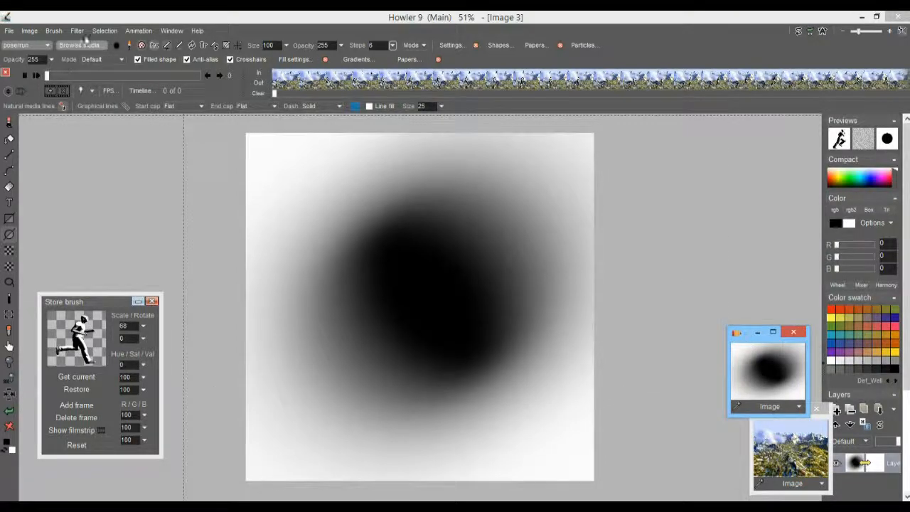
# Render 2 tone plasma noise in Difference mode at scale 9 over the blurred shape, regenerating the pattern several times before applying it.
pyautogui.click(76, 31)
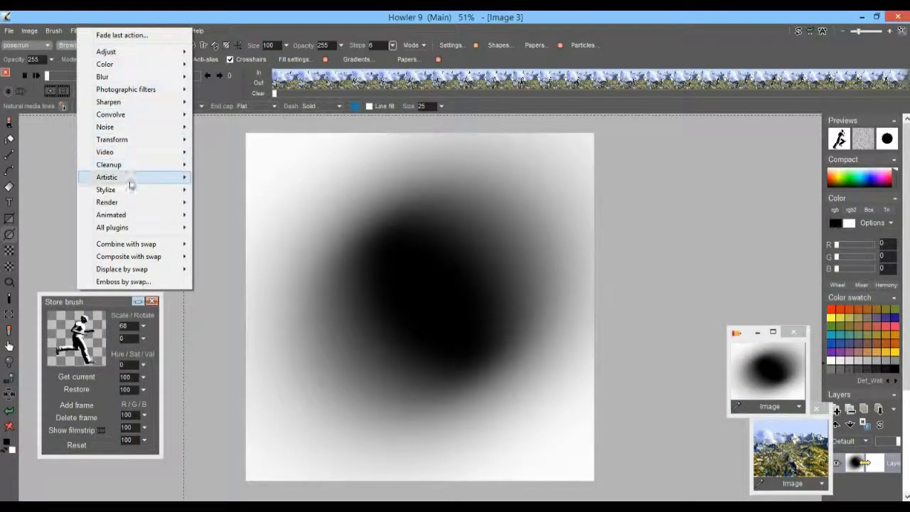
pyautogui.moveTo(126, 204)
pyautogui.click(245, 202)
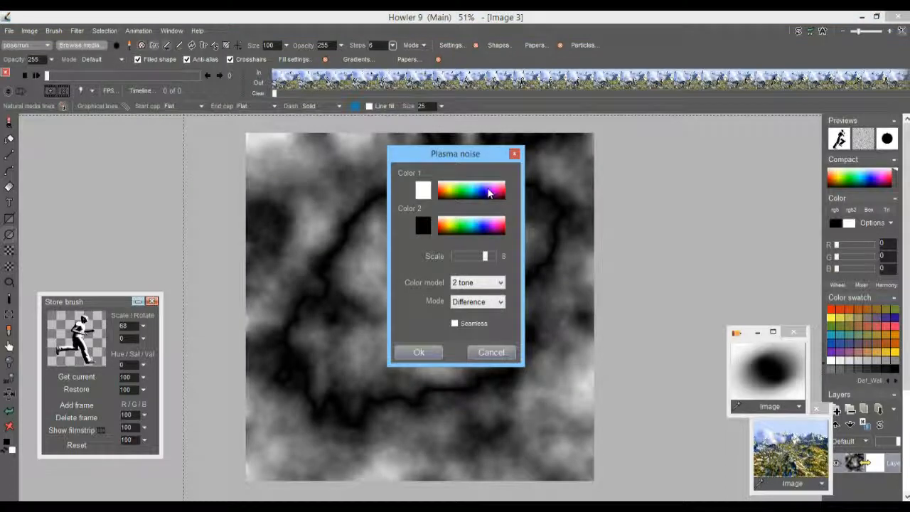
pyautogui.moveTo(436, 159); pyautogui.dragTo(697, 172)
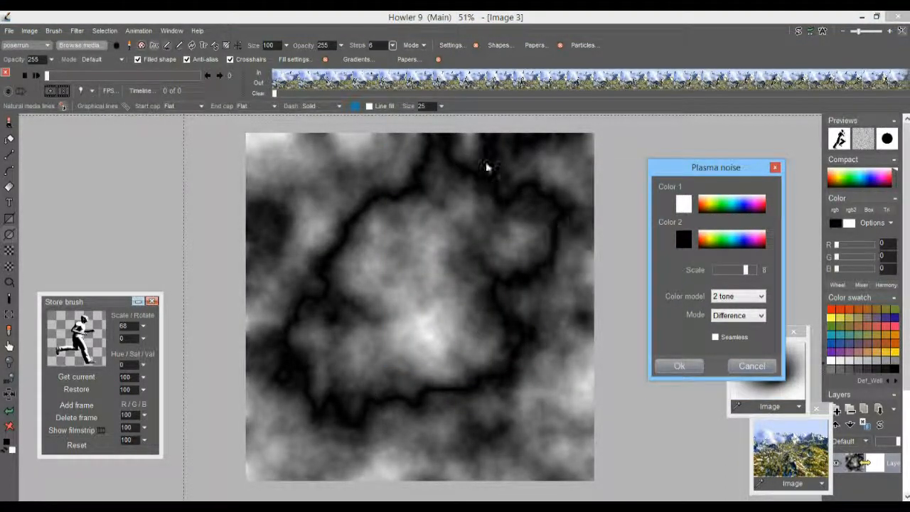
pyautogui.moveTo(735, 268); pyautogui.dragTo(752, 269)
pyautogui.click(752, 270)
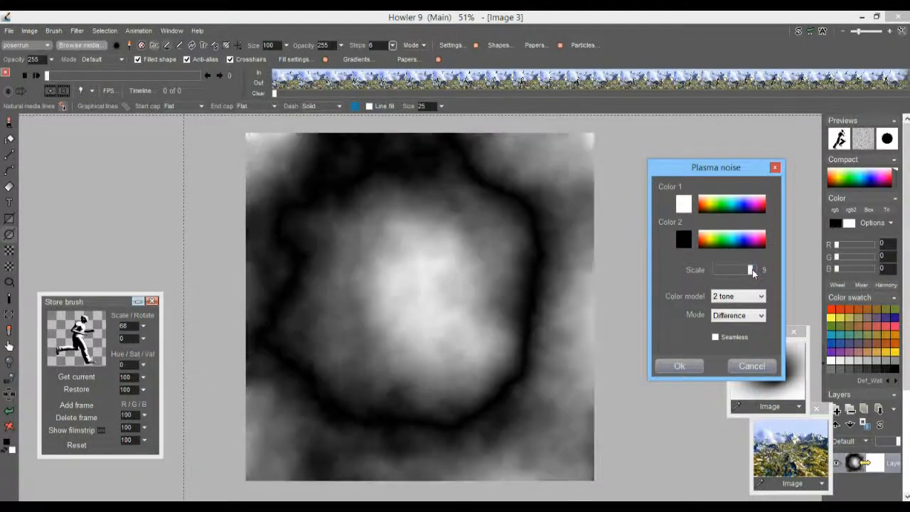
pyautogui.click(752, 270)
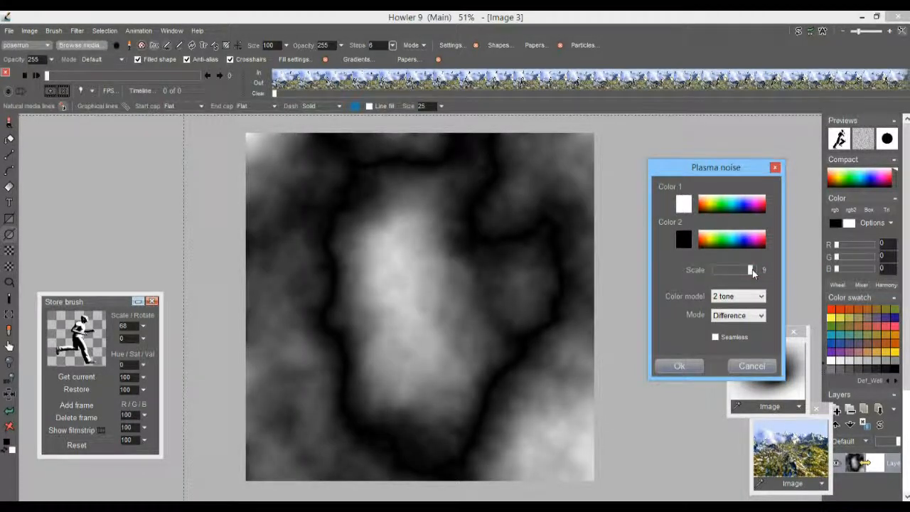
pyautogui.click(752, 270)
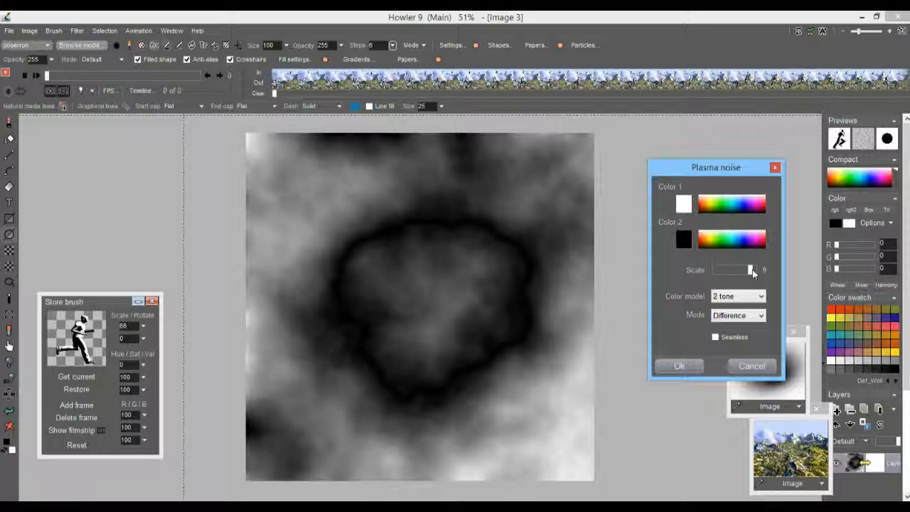
pyautogui.click(752, 269)
pyautogui.click(752, 270)
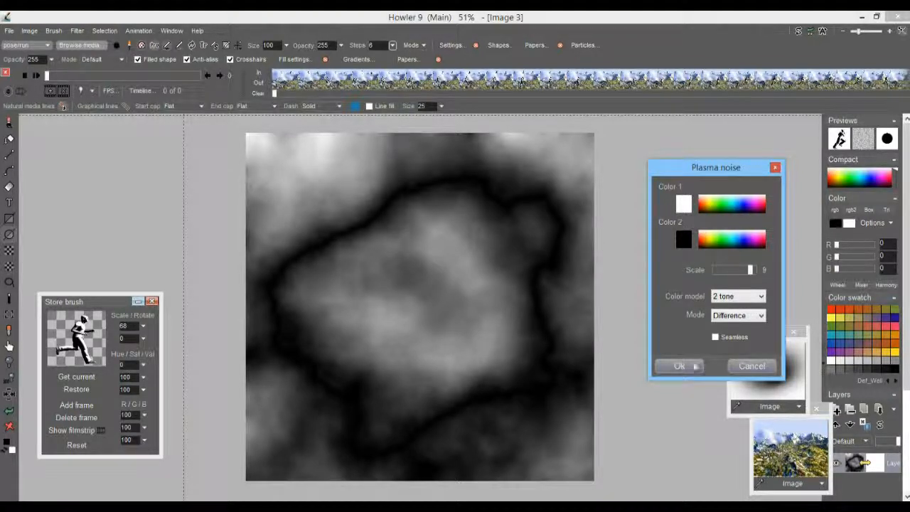
pyautogui.click(684, 366)
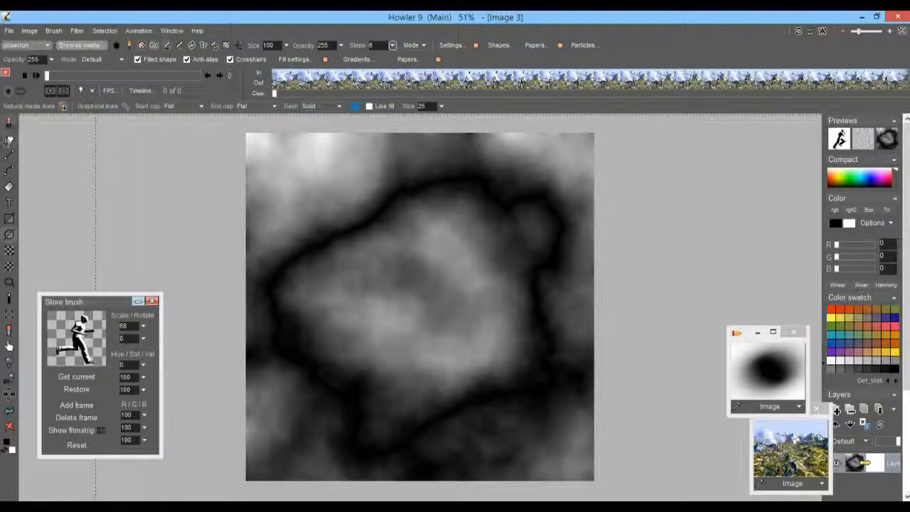
# Choose the linear gradient tool with the black-to-white gradient preset and set its mode to Additive.
pyautogui.click(9, 186)
pyautogui.click(48, 194)
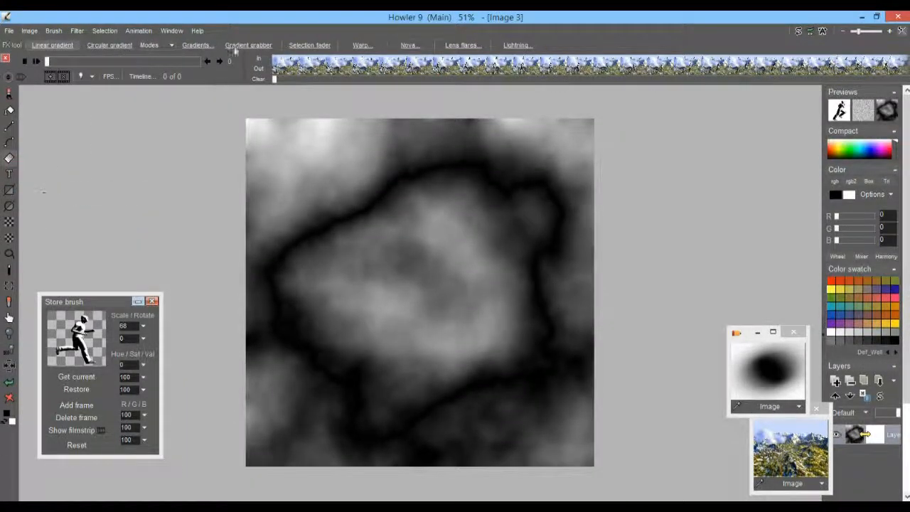
pyautogui.click(198, 44)
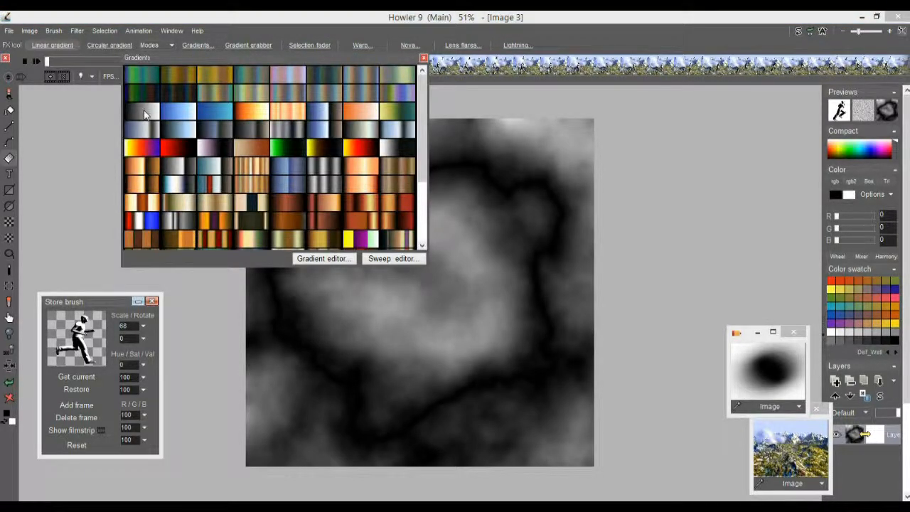
pyautogui.click(145, 113)
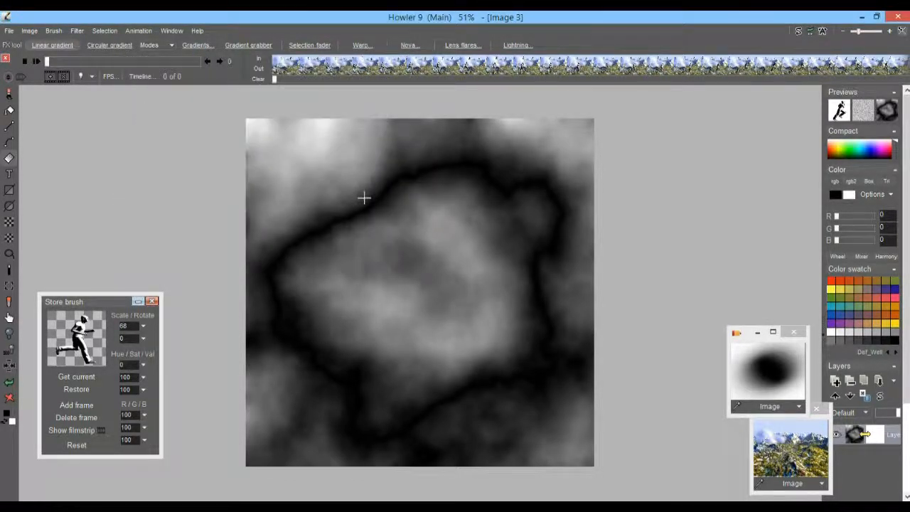
pyautogui.click(149, 46)
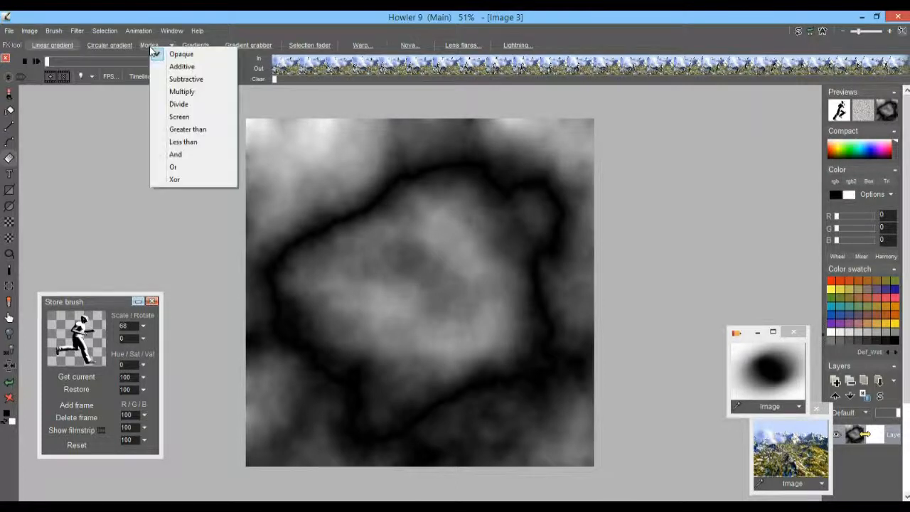
pyautogui.click(187, 67)
# Undo a first trial gradient, and fade all four canvas edges to white with additive linear gradients drawn outward.
pyautogui.moveTo(228, 108); pyautogui.dragTo(86, 165)
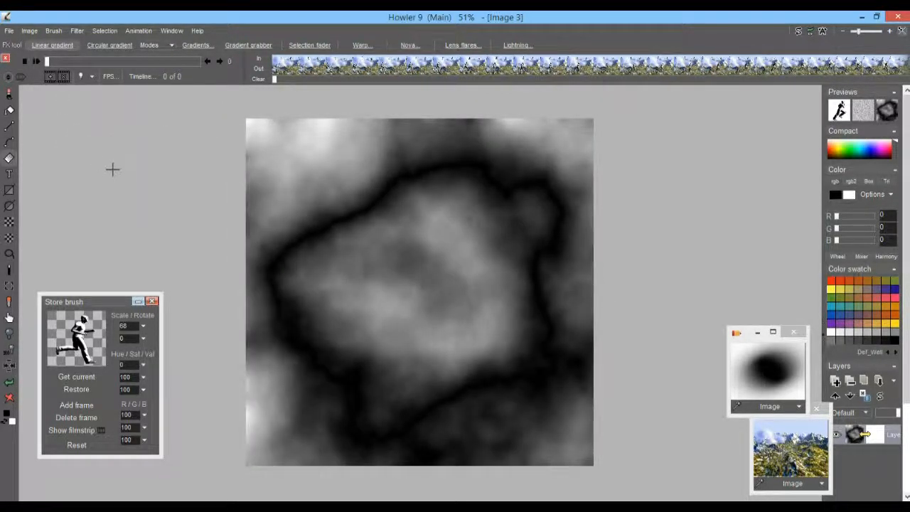
pyautogui.click(9, 381)
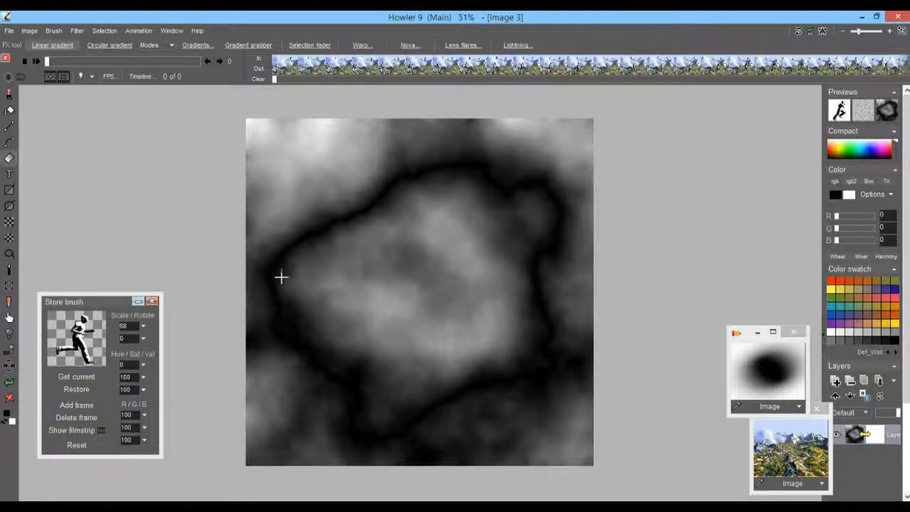
pyautogui.moveTo(279, 283); pyautogui.dragTo(242, 283)
pyautogui.moveTo(523, 298); pyautogui.dragTo(640, 312)
pyautogui.moveTo(423, 185); pyautogui.dragTo(440, 62)
pyautogui.moveTo(415, 416); pyautogui.dragTo(415, 492)
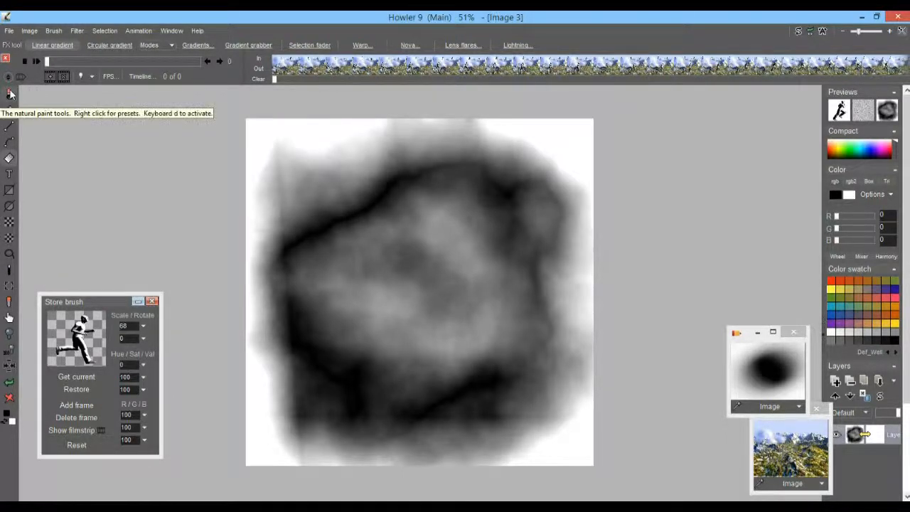
# Lasso an irregular splat-shaped area in the canvas centre and soften its alpha with an Approximate Gaussian blur.
pyautogui.click(10, 265)
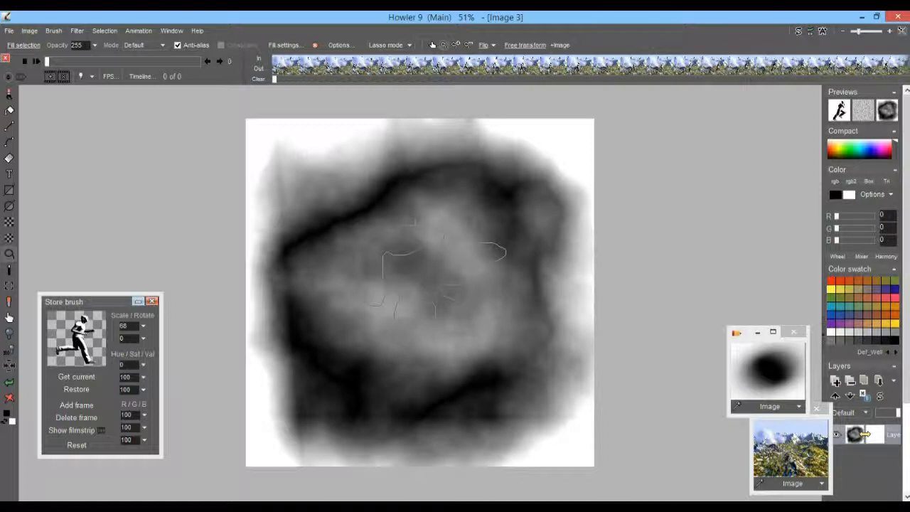
pyautogui.moveTo(415, 250); pyautogui.dragTo(399, 227)
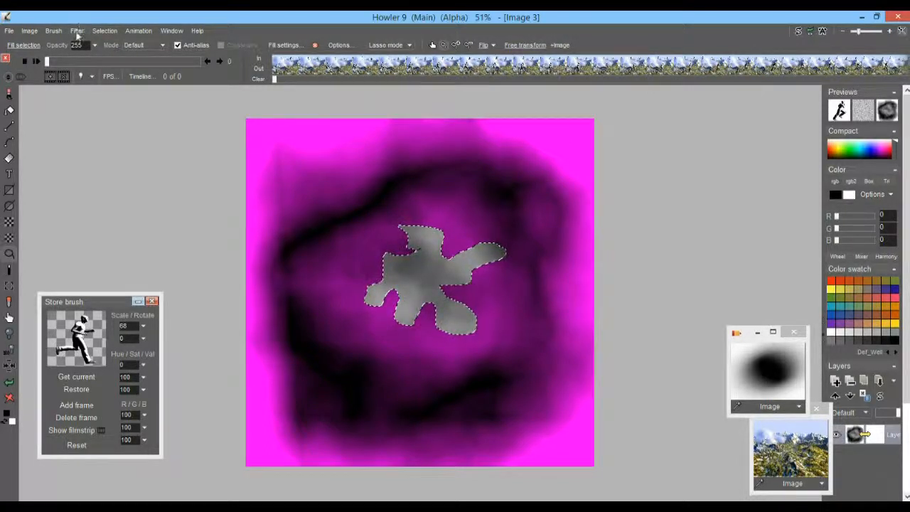
pyautogui.click(100, 31)
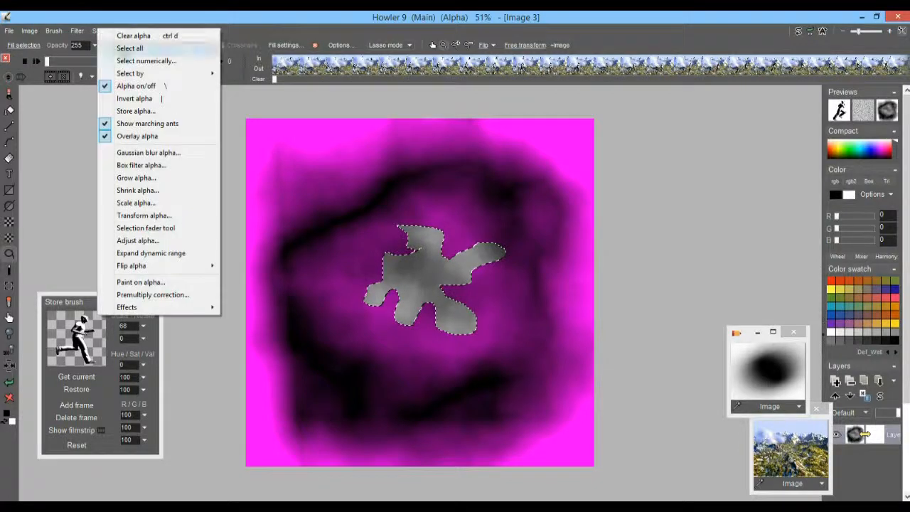
pyautogui.click(148, 153)
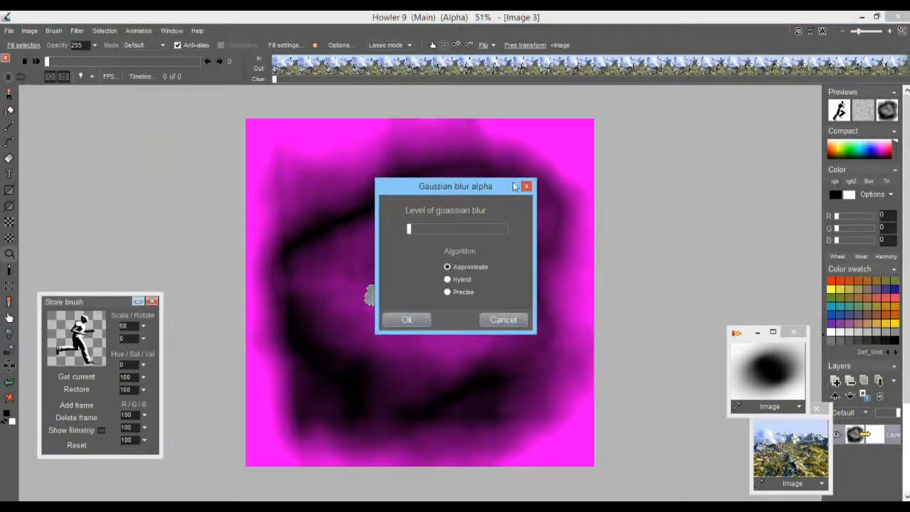
pyautogui.moveTo(515, 185); pyautogui.dragTo(666, 192)
pyautogui.moveTo(568, 235); pyautogui.dragTo(595, 238)
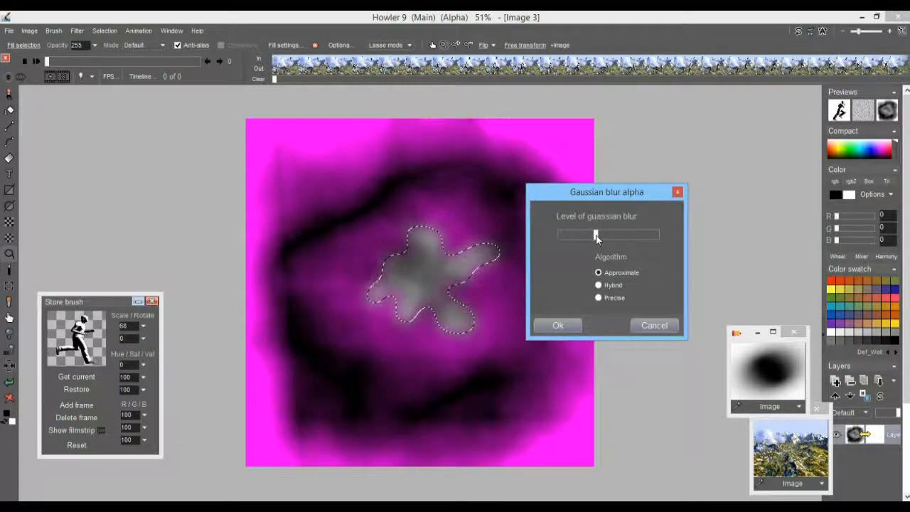
pyautogui.click(561, 325)
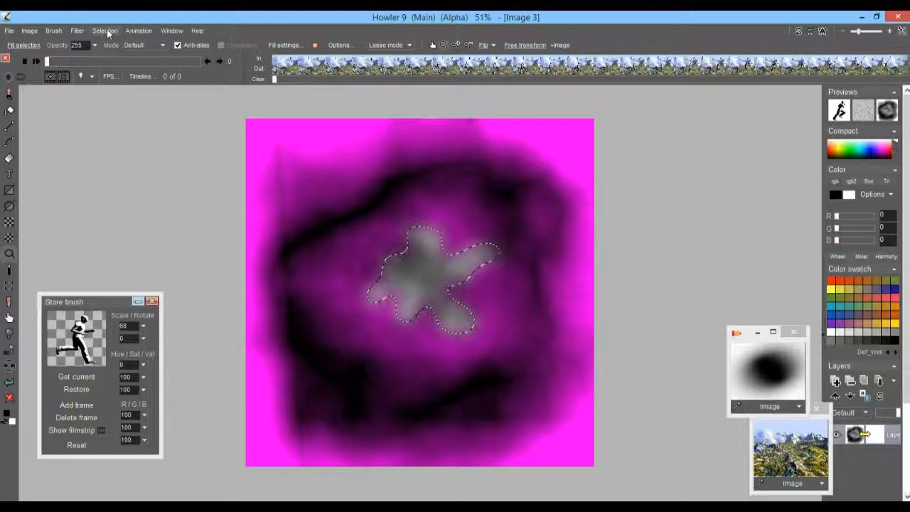
# Turn the soft-edged selection into a brush, set its opacity to 85, and undo the trial strokes on the canvas.
pyautogui.click(54, 31)
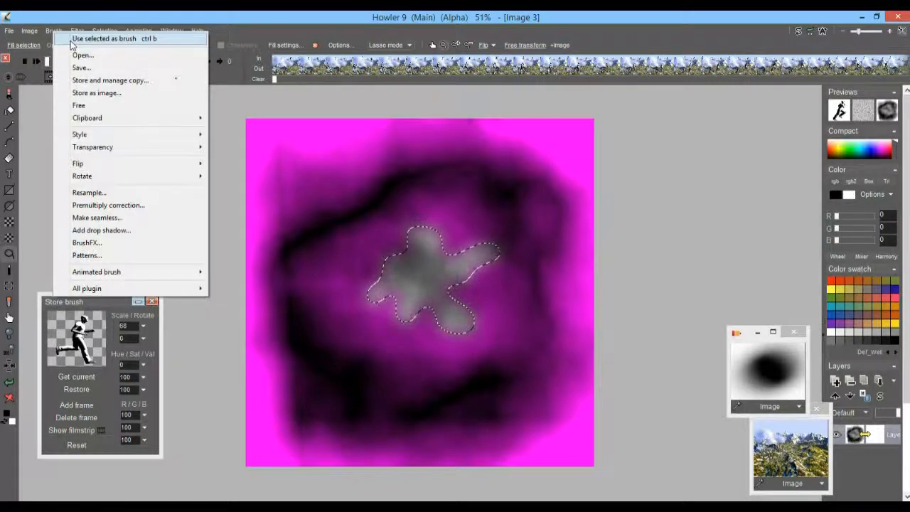
pyautogui.click(70, 40)
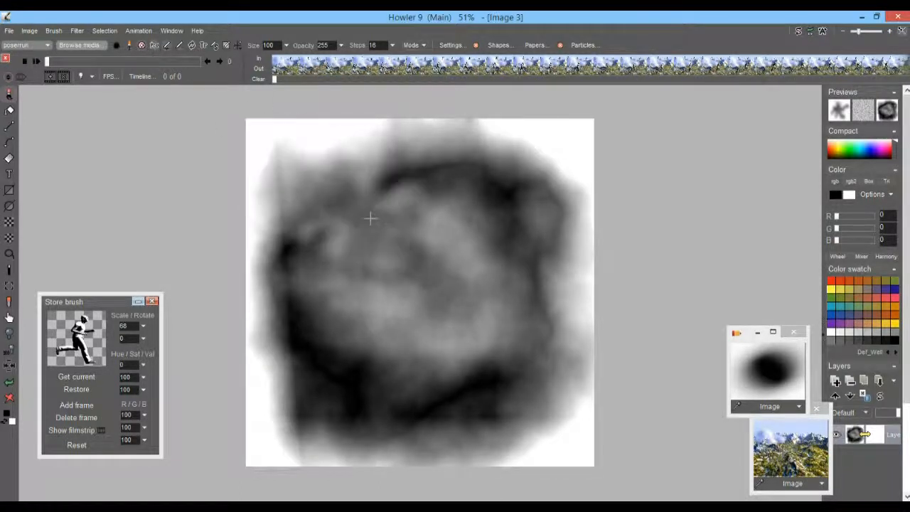
pyautogui.click(341, 46)
pyautogui.moveTo(340, 60); pyautogui.dragTo(297, 63)
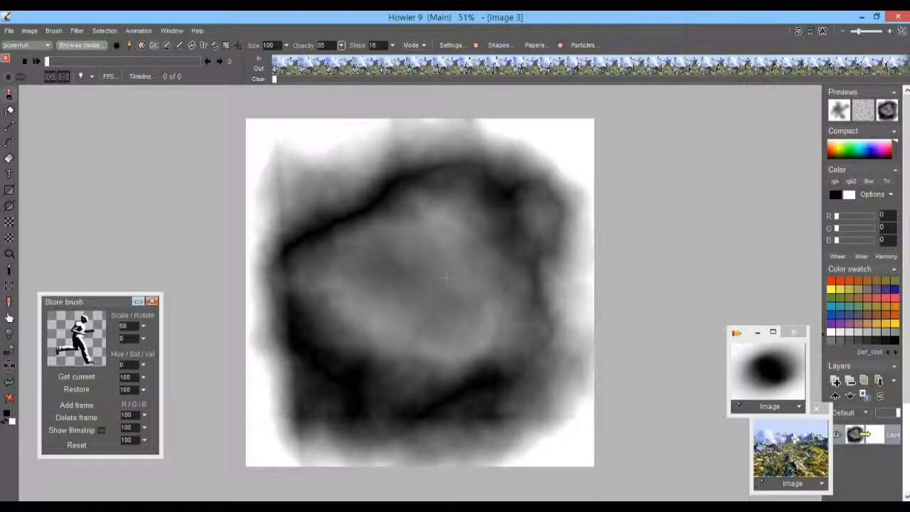
pyautogui.click(12, 384)
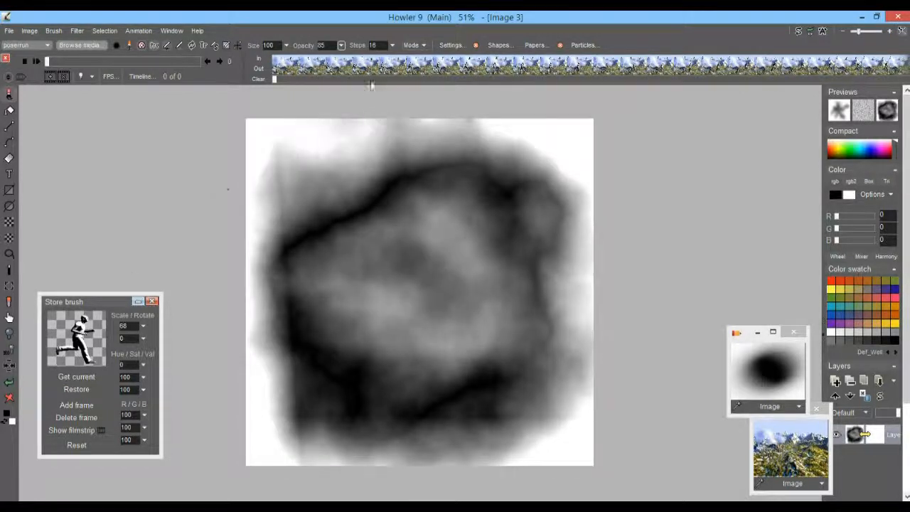
# Set the brush mode to Subtractive, undo the test strokes over the centre, and lightly darken the canvas's upper-left corner.
pyautogui.click(412, 46)
pyautogui.click(440, 77)
pyautogui.moveTo(414, 188)
pyautogui.mouseDown()
pyautogui.moveTo(422, 296)
pyautogui.moveTo(453, 268)
pyautogui.moveTo(450, 329)
pyautogui.moveTo(458, 250)
pyautogui.moveTo(487, 301)
pyautogui.moveTo(408, 376)
pyautogui.moveTo(422, 266)
pyautogui.moveTo(471, 260)
pyautogui.moveTo(220, 346)
pyautogui.mouseUp()
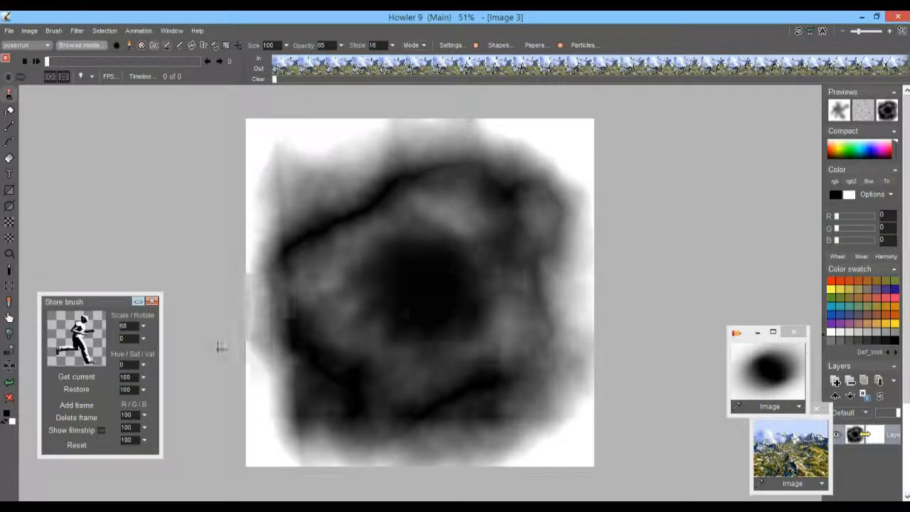
pyautogui.click(9, 385)
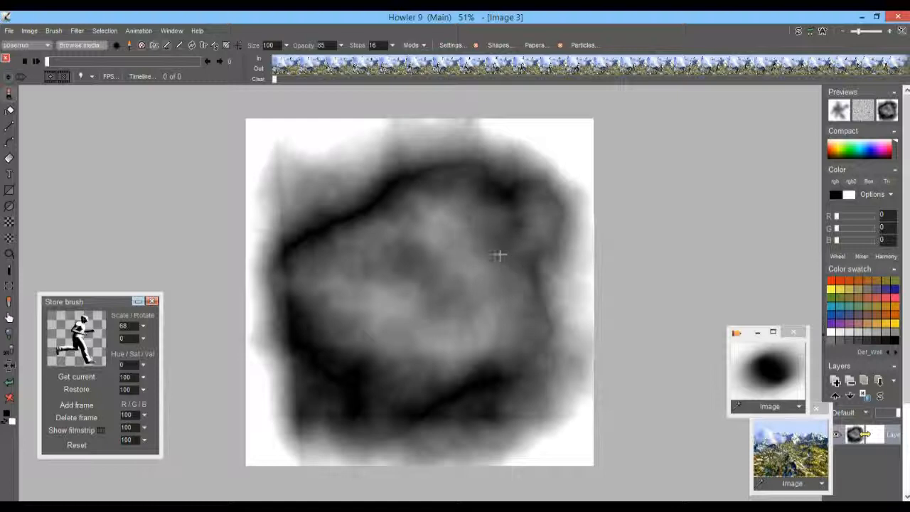
pyautogui.moveTo(499, 254)
pyautogui.mouseDown()
pyautogui.moveTo(494, 276)
pyautogui.moveTo(478, 227)
pyautogui.moveTo(490, 231)
pyautogui.moveTo(263, 132)
pyautogui.mouseUp()
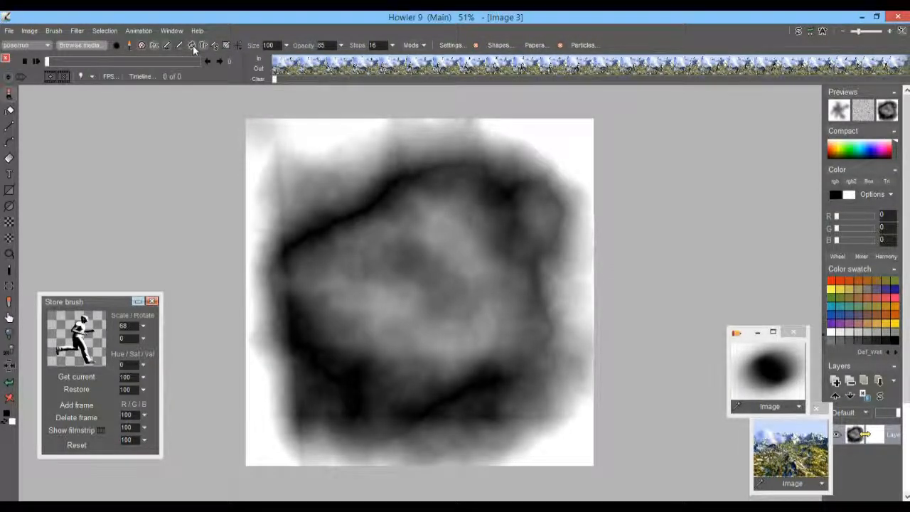
# Set the brush's speed scale to 8, random position to 41, random size to 14 and random angle to 105.
pyautogui.click(451, 46)
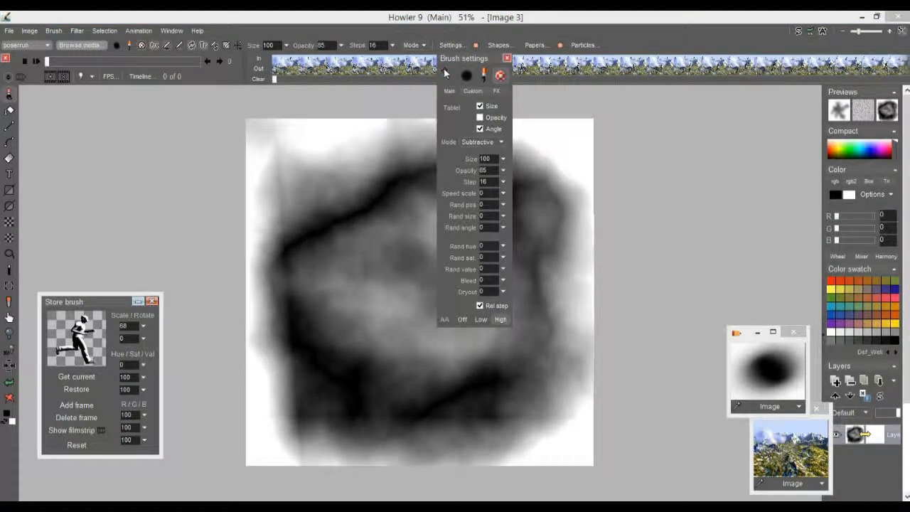
pyautogui.moveTo(456, 56)
pyautogui.mouseDown()
pyautogui.moveTo(165, 125)
pyautogui.moveTo(174, 112)
pyautogui.mouseUp()
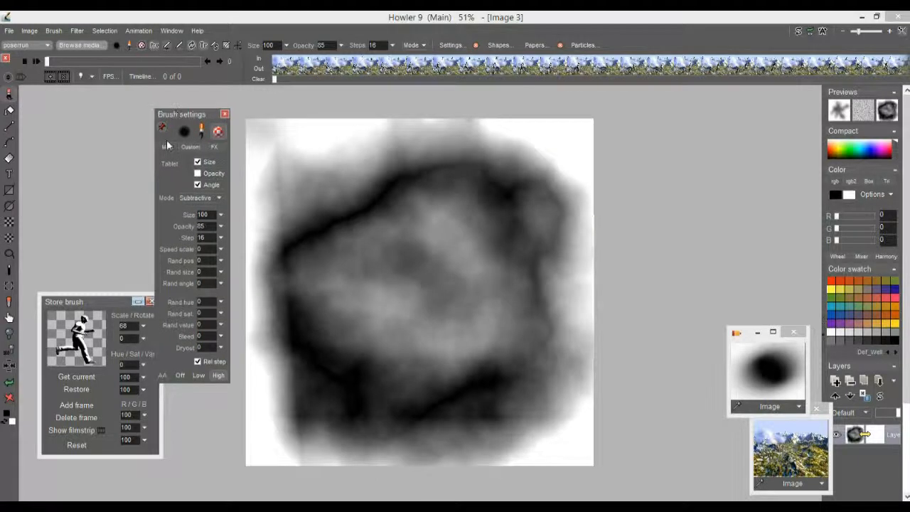
pyautogui.click(220, 250)
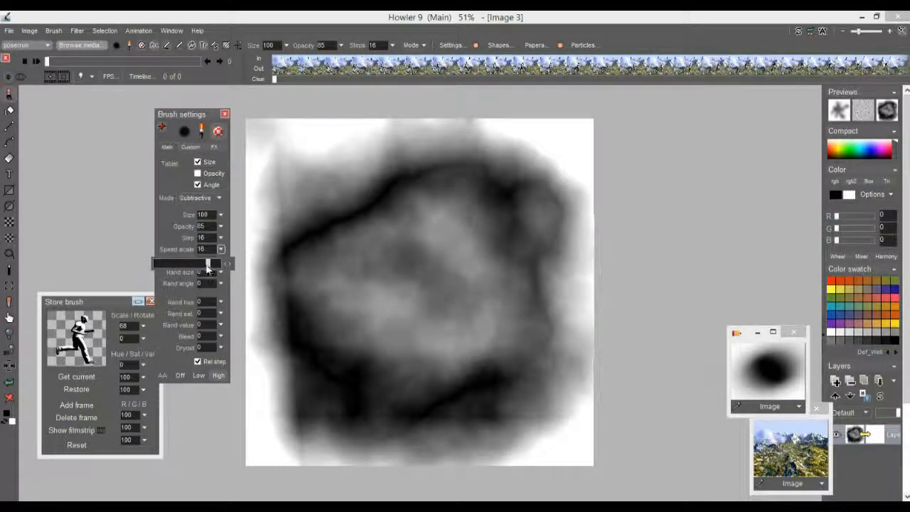
pyautogui.click(173, 232)
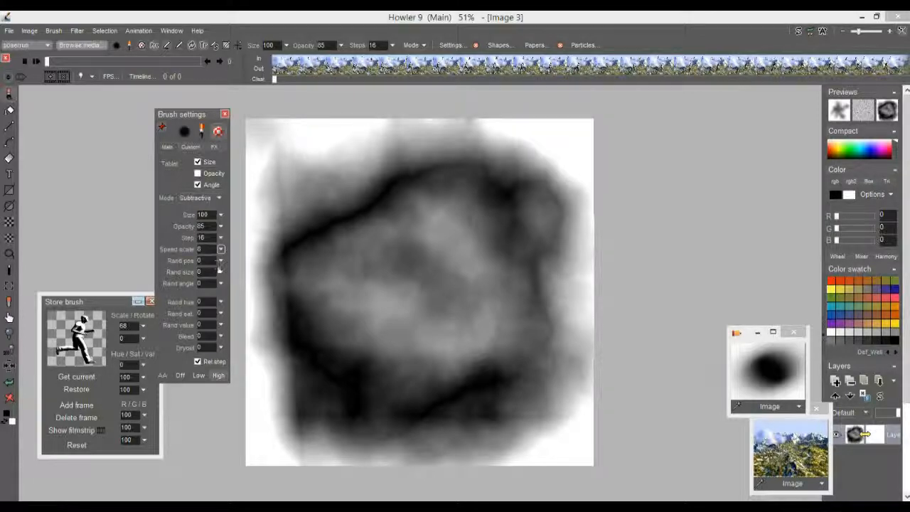
pyautogui.click(221, 261)
pyautogui.click(183, 276)
pyautogui.click(175, 236)
pyautogui.click(222, 273)
pyautogui.click(174, 232)
pyautogui.click(221, 284)
pyautogui.moveTo(400, 295)
pyautogui.mouseDown()
pyautogui.moveTo(374, 287)
pyautogui.moveTo(448, 306)
pyautogui.moveTo(475, 263)
pyautogui.moveTo(404, 258)
pyautogui.moveTo(403, 246)
pyautogui.moveTo(468, 324)
pyautogui.moveTo(423, 278)
pyautogui.moveTo(524, 270)
pyautogui.mouseUp()
pyautogui.scroll(3, 451, 272)
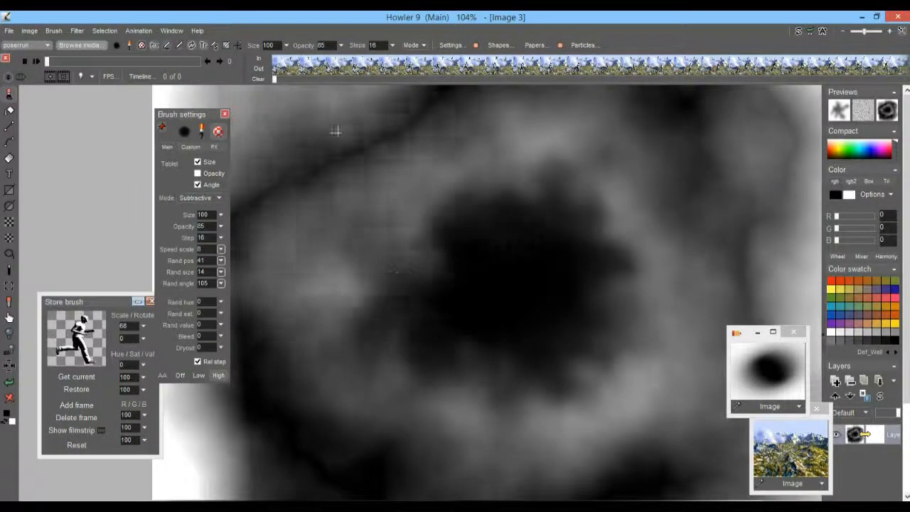
pyautogui.click(10, 384)
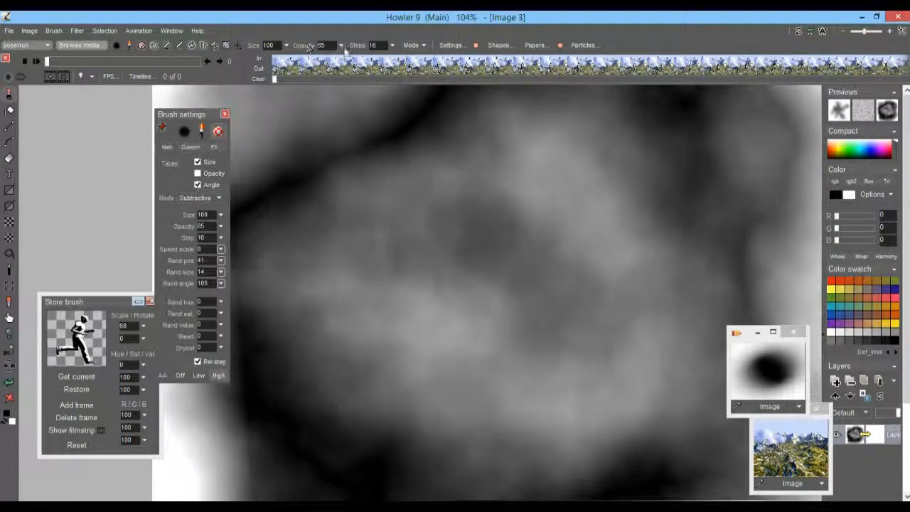
# Lower the brush opacity to 22 and paint Subtractive strokes over the grey centre to darken it into a large black mass.
pyautogui.click(341, 46)
pyautogui.moveTo(298, 60); pyautogui.dragTo(280, 60)
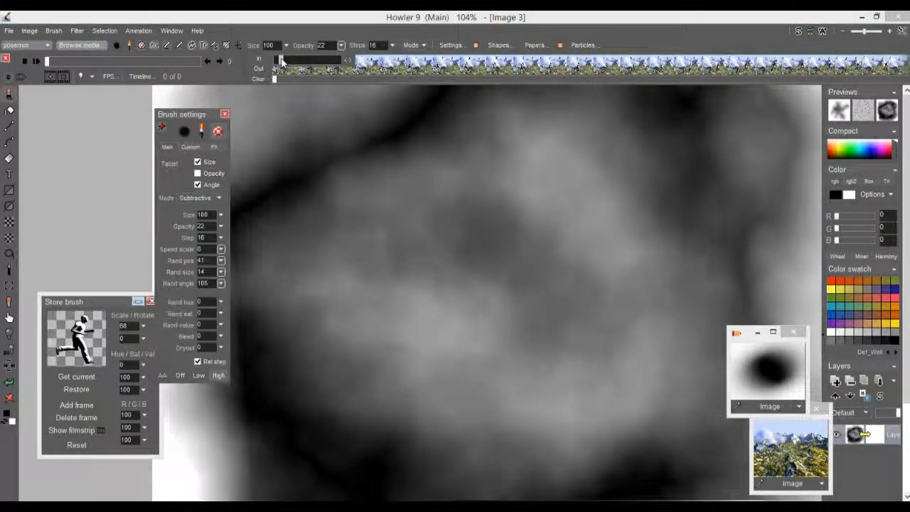
pyautogui.moveTo(488, 332)
pyautogui.mouseDown()
pyautogui.moveTo(402, 377)
pyautogui.moveTo(493, 278)
pyautogui.moveTo(483, 185)
pyautogui.moveTo(603, 466)
pyautogui.moveTo(469, 420)
pyautogui.moveTo(351, 351)
pyautogui.moveTo(457, 213)
pyautogui.moveTo(524, 187)
pyautogui.moveTo(550, 343)
pyautogui.moveTo(576, 408)
pyautogui.moveTo(552, 355)
pyautogui.moveTo(592, 304)
pyautogui.moveTo(410, 282)
pyautogui.moveTo(448, 181)
pyautogui.moveTo(556, 152)
pyautogui.moveTo(621, 115)
pyautogui.moveTo(698, 234)
pyautogui.moveTo(531, 298)
pyautogui.moveTo(685, 337)
pyautogui.moveTo(414, 441)
pyautogui.moveTo(558, 477)
pyautogui.moveTo(487, 396)
pyautogui.moveTo(351, 322)
pyautogui.moveTo(548, 203)
pyautogui.moveTo(465, 299)
pyautogui.mouseUp()
pyautogui.scroll(-4, 465, 275)
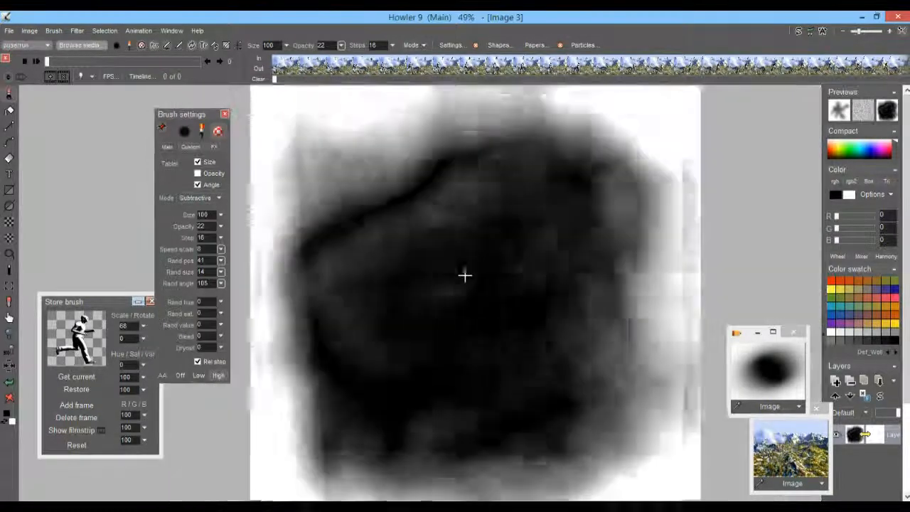
pyautogui.moveTo(469, 243)
pyautogui.mouseDown()
pyautogui.moveTo(455, 234)
pyautogui.moveTo(377, 282)
pyautogui.moveTo(384, 333)
pyautogui.moveTo(485, 394)
pyautogui.mouseUp()
pyautogui.moveTo(536, 345)
pyautogui.mouseDown()
pyautogui.moveTo(485, 363)
pyautogui.moveTo(496, 374)
pyautogui.moveTo(498, 341)
pyautogui.moveTo(552, 287)
pyautogui.moveTo(459, 199)
pyautogui.moveTo(507, 249)
pyautogui.moveTo(515, 275)
pyautogui.moveTo(524, 260)
pyautogui.moveTo(431, 392)
pyautogui.moveTo(520, 191)
pyautogui.mouseUp()
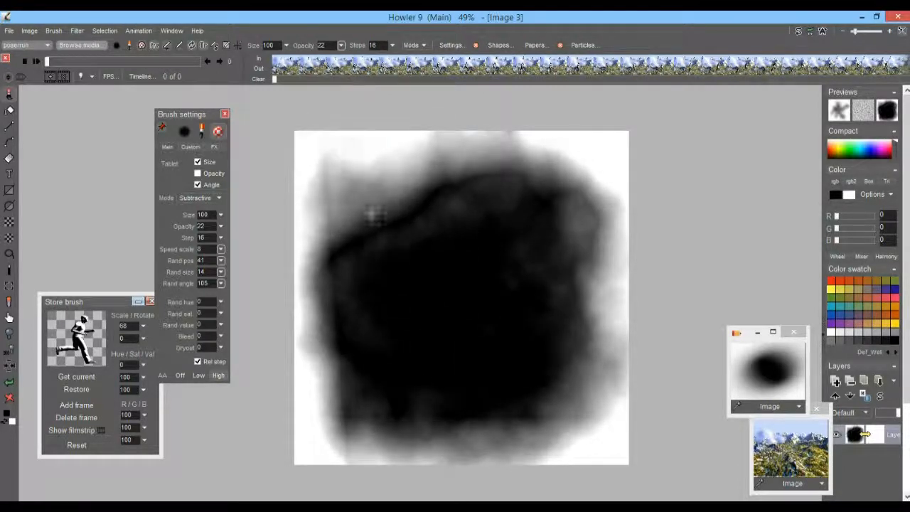
# Apply a Simple blur at level 255 to the painted image.
pyautogui.click(76, 31)
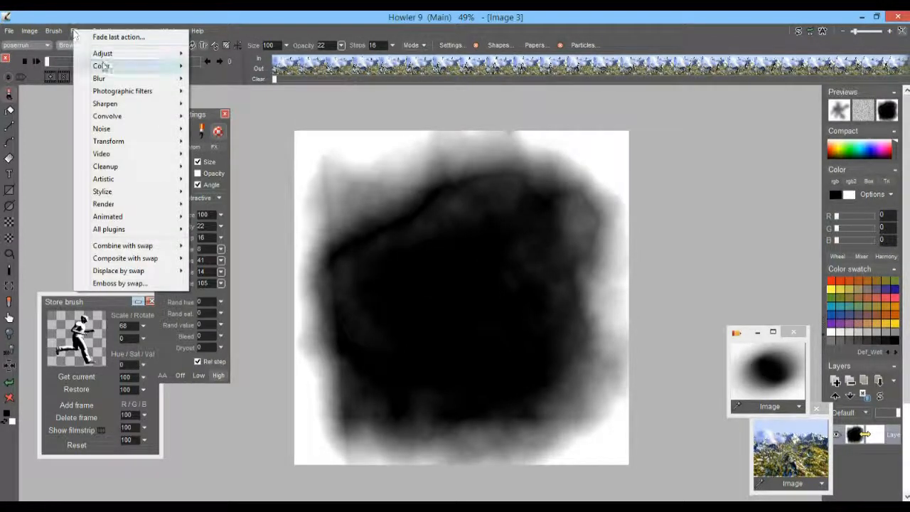
pyautogui.moveTo(118, 54)
pyautogui.moveTo(142, 78)
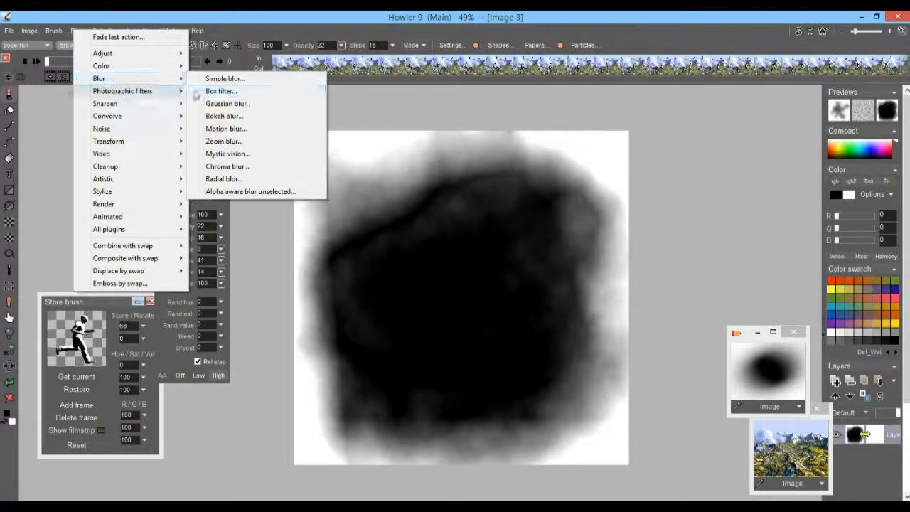
pyautogui.click(224, 79)
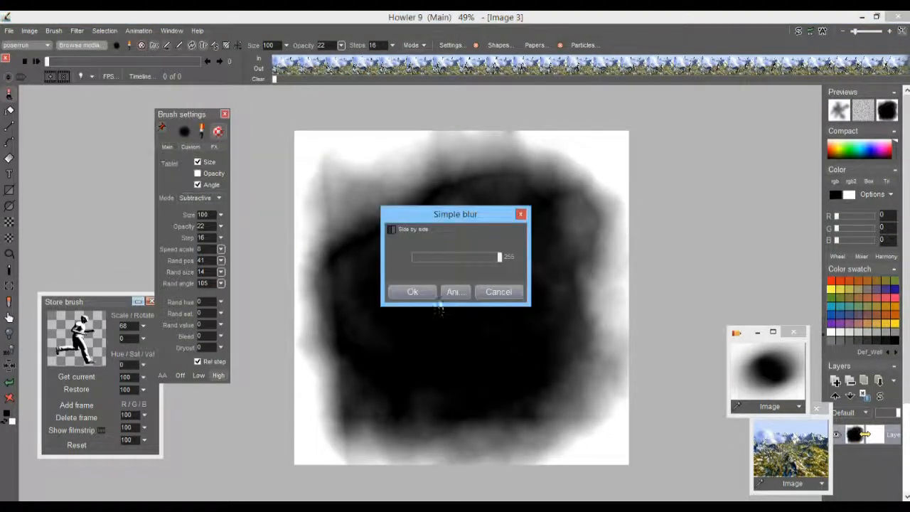
pyautogui.click(412, 292)
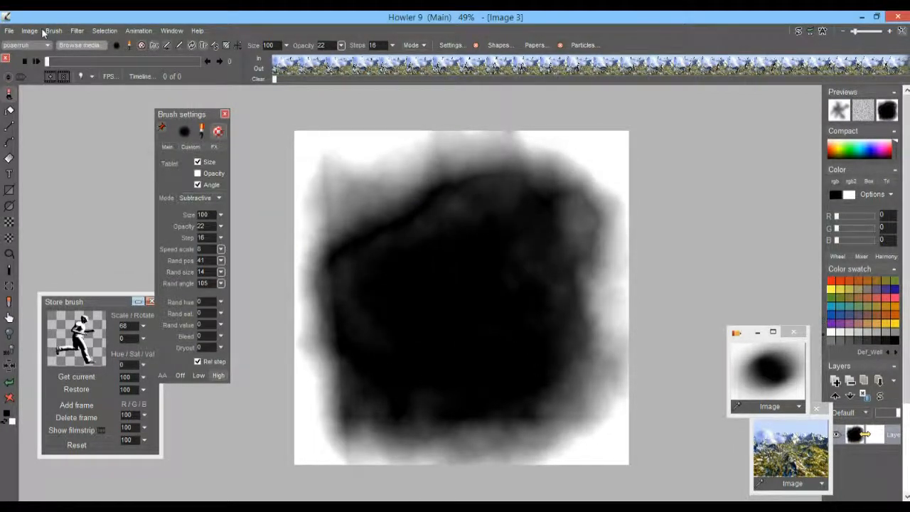
# Paint soft Subtractive strokes around the white borders to give them cloudy grey texture.
pyautogui.moveTo(310, 142)
pyautogui.mouseDown()
pyautogui.moveTo(575, 130)
pyautogui.moveTo(624, 147)
pyautogui.moveTo(635, 163)
pyautogui.moveTo(595, 146)
pyautogui.moveTo(592, 175)
pyautogui.moveTo(647, 199)
pyautogui.moveTo(622, 409)
pyautogui.moveTo(625, 254)
pyautogui.moveTo(669, 385)
pyautogui.moveTo(604, 450)
pyautogui.moveTo(540, 475)
pyautogui.moveTo(331, 451)
pyautogui.moveTo(282, 433)
pyautogui.moveTo(291, 431)
pyautogui.moveTo(274, 233)
pyautogui.moveTo(333, 122)
pyautogui.moveTo(410, 137)
pyautogui.moveTo(528, 108)
pyautogui.moveTo(429, 135)
pyautogui.mouseUp()
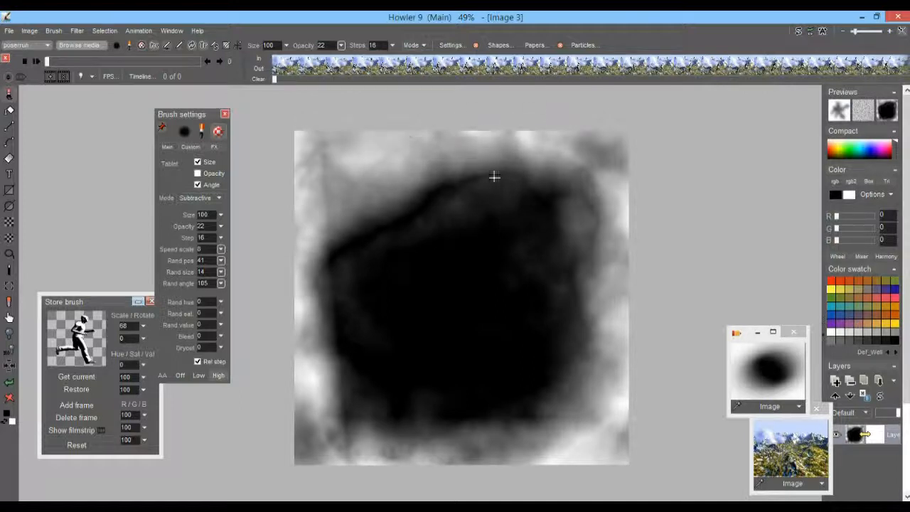
pyautogui.moveTo(388, 178); pyautogui.dragTo(370, 195)
pyautogui.moveTo(617, 211)
pyautogui.mouseDown()
pyautogui.moveTo(612, 390)
pyautogui.moveTo(608, 362)
pyautogui.mouseUp()
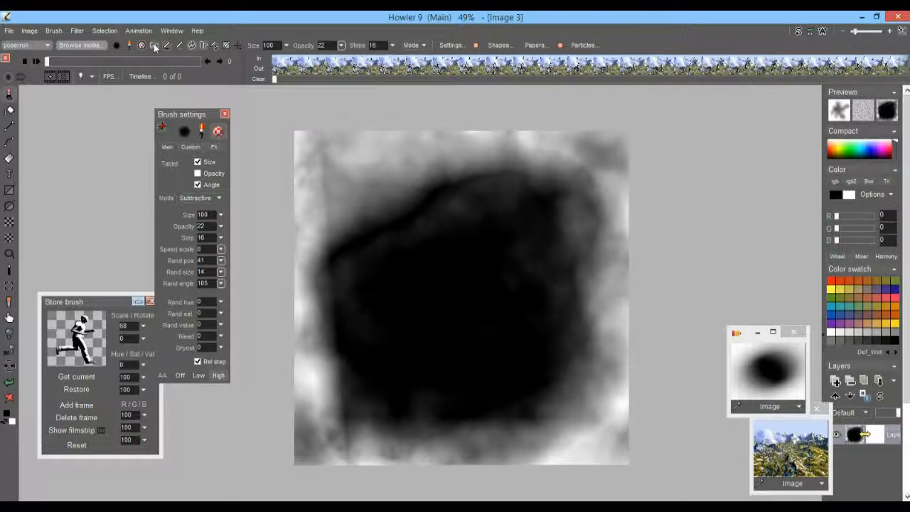
# Store a copy of the cloudy black-and-white image and place its thumbnail window above the other stored images.
pyautogui.click(29, 31)
pyautogui.click(58, 103)
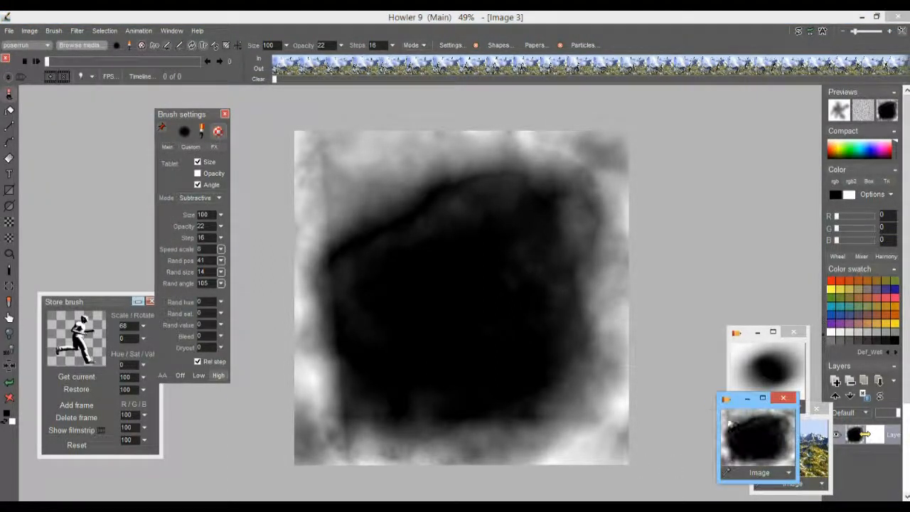
pyautogui.moveTo(744, 414); pyautogui.dragTo(777, 307)
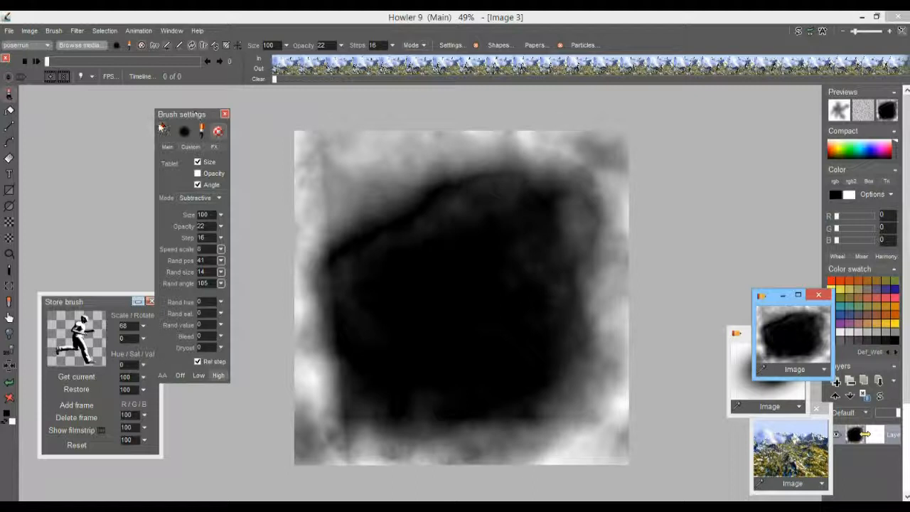
# Close the brush settings and collapse the Store brush window to clear space around the canvas.
pyautogui.click(225, 115)
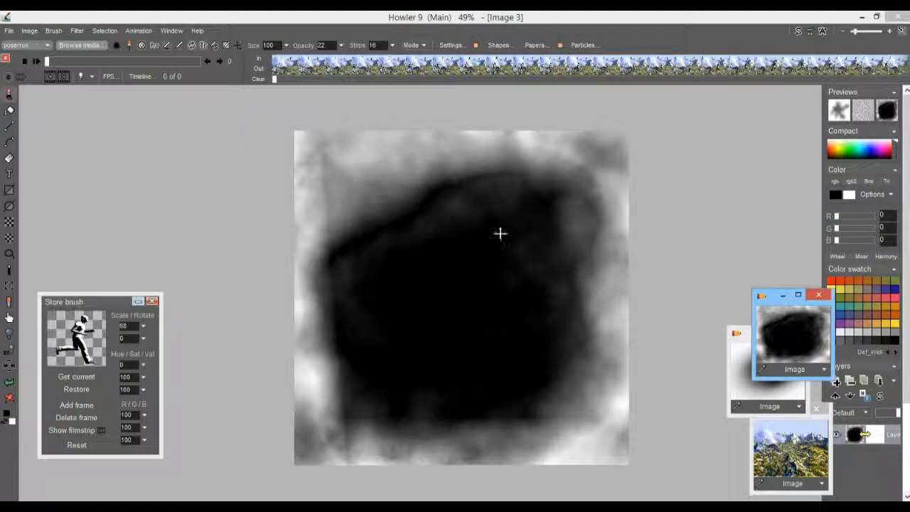
pyautogui.moveTo(273, 277); pyautogui.dragTo(63, 267)
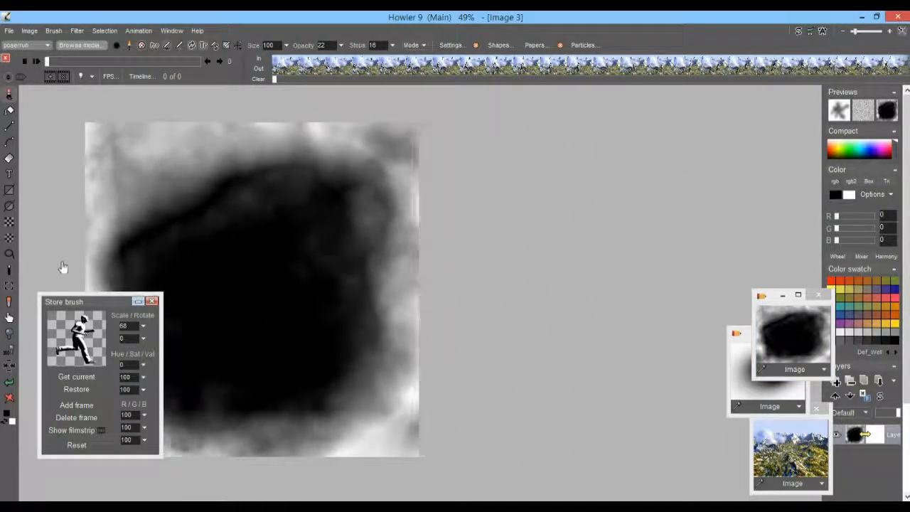
pyautogui.click(138, 302)
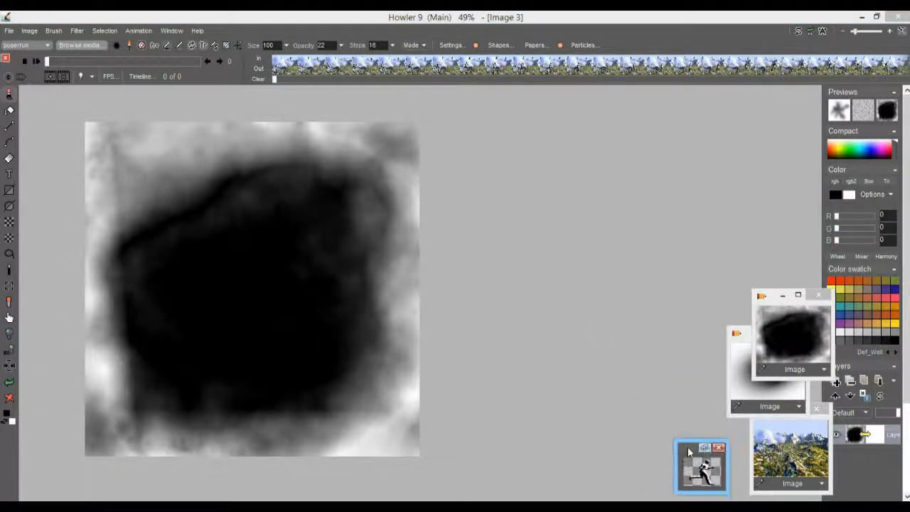
# Preview the image as a terrain in the 3D Designer with a higher amplitude, and close it without applying.
pyautogui.moveTo(320, 269); pyautogui.dragTo(353, 273)
pyautogui.scroll(1, 319, 271)
pyautogui.moveTo(276, 268)
pyautogui.mouseDown()
pyautogui.moveTo(290, 263)
pyautogui.moveTo(287, 272)
pyautogui.mouseUp()
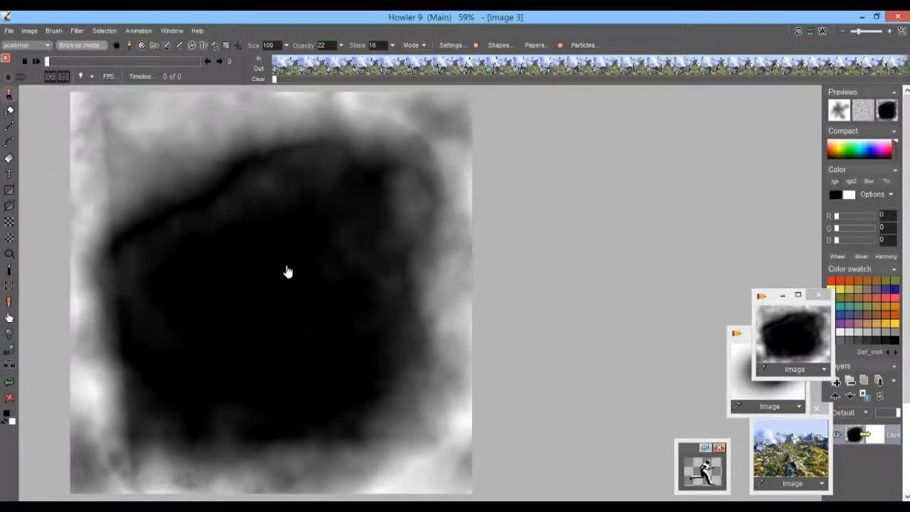
pyautogui.click(77, 32)
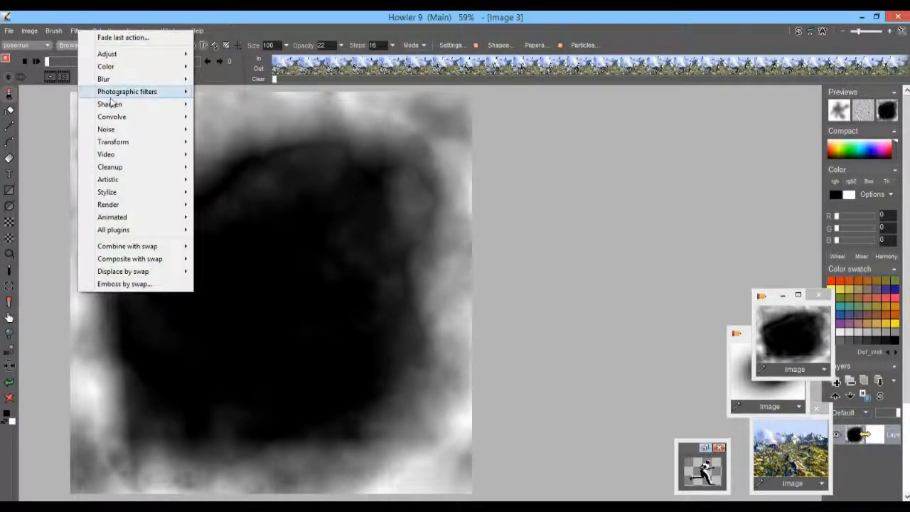
pyautogui.moveTo(143, 146)
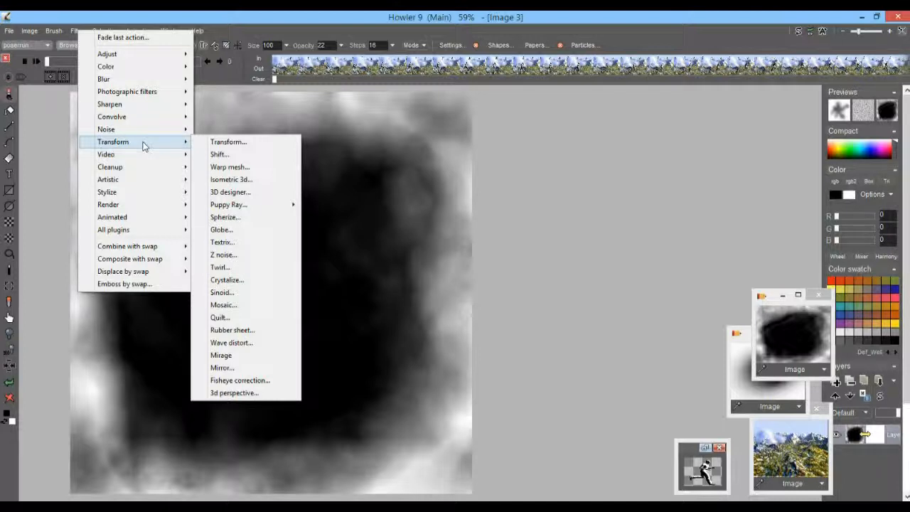
pyautogui.click(227, 195)
pyautogui.moveTo(423, 83); pyautogui.dragTo(591, 112)
pyautogui.click(678, 130)
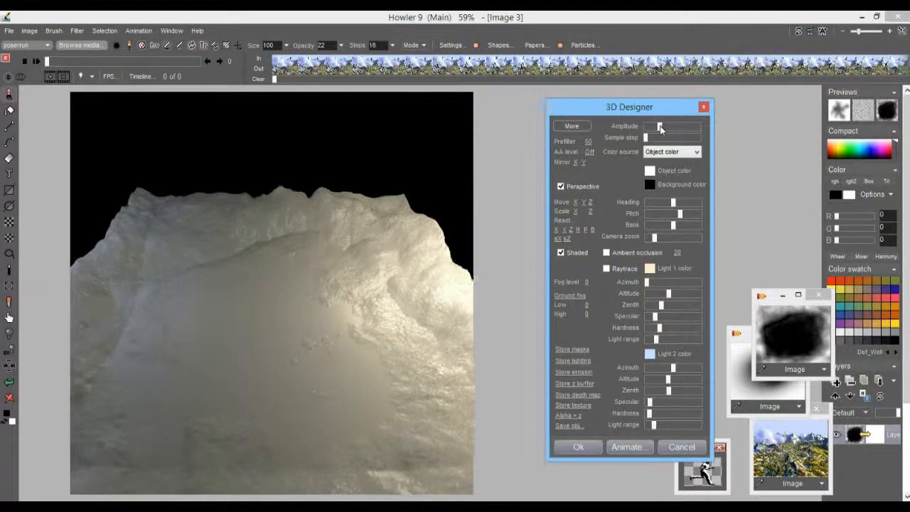
pyautogui.moveTo(678, 133); pyautogui.dragTo(684, 133)
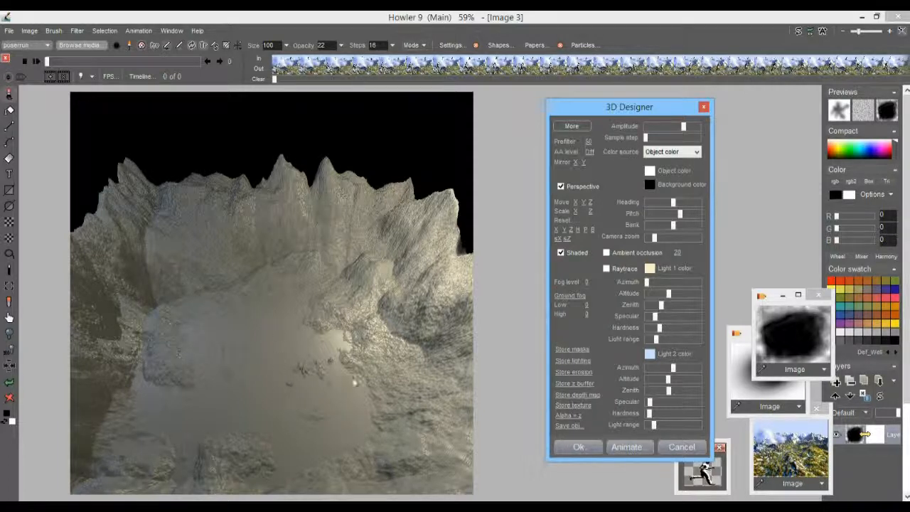
pyautogui.click(681, 447)
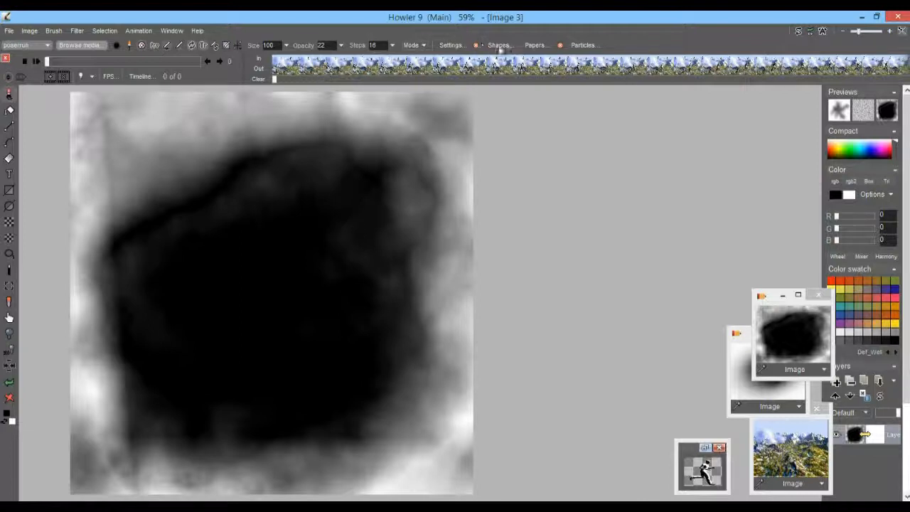
# Create a matte-style custom brush with a radius of 266 and a bias of -98 in the brush settings.
pyautogui.click(451, 45)
pyautogui.moveTo(509, 63)
pyautogui.mouseDown()
pyautogui.moveTo(540, 67)
pyautogui.moveTo(648, 126)
pyautogui.mouseUp()
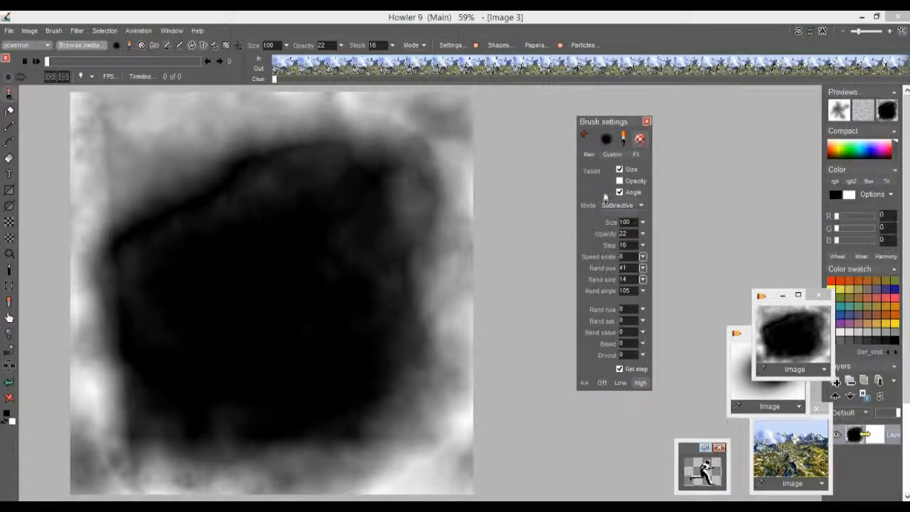
pyautogui.click(614, 155)
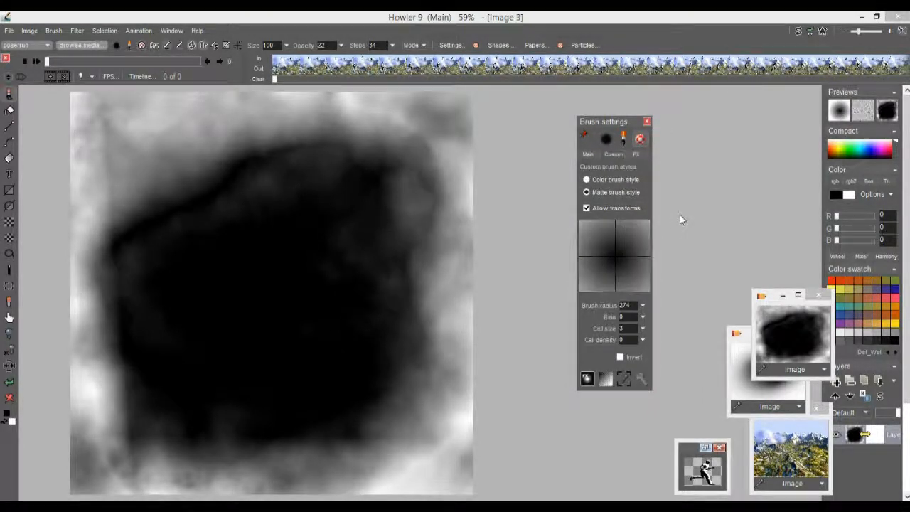
pyautogui.moveTo(642, 318); pyautogui.dragTo(577, 334)
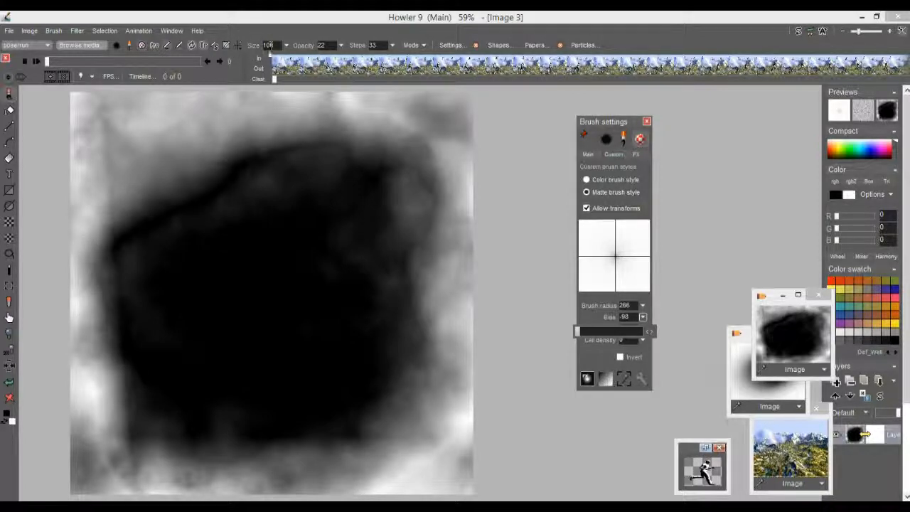
# Set the brush mode to Additive and swap the colours so that white is the painting colour.
pyautogui.click(423, 44)
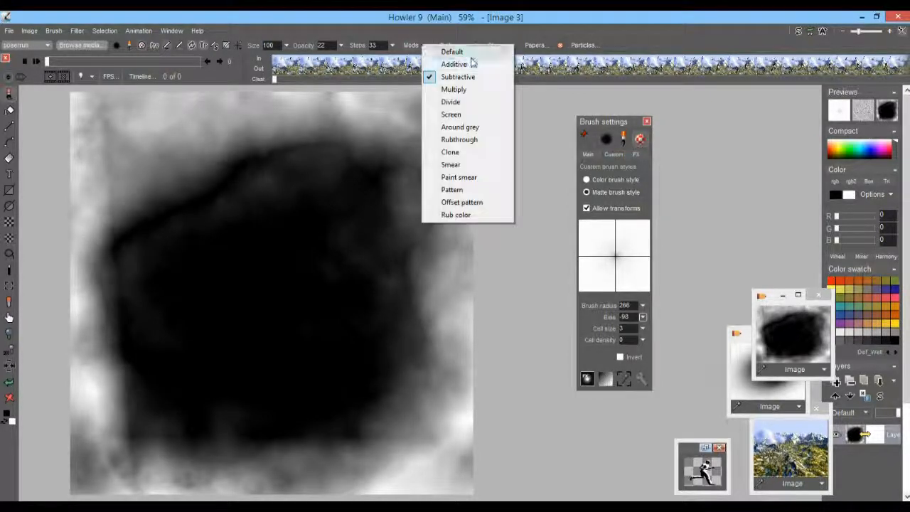
pyautogui.click(468, 65)
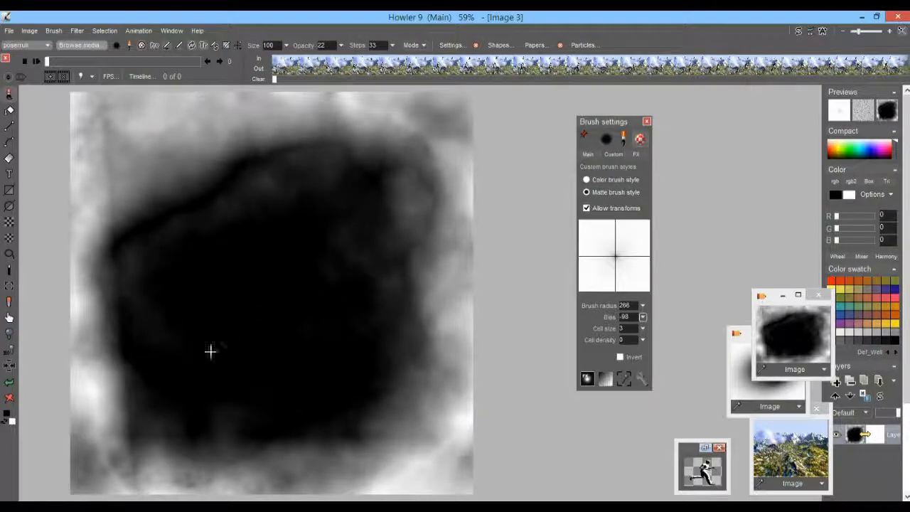
pyautogui.click(5, 425)
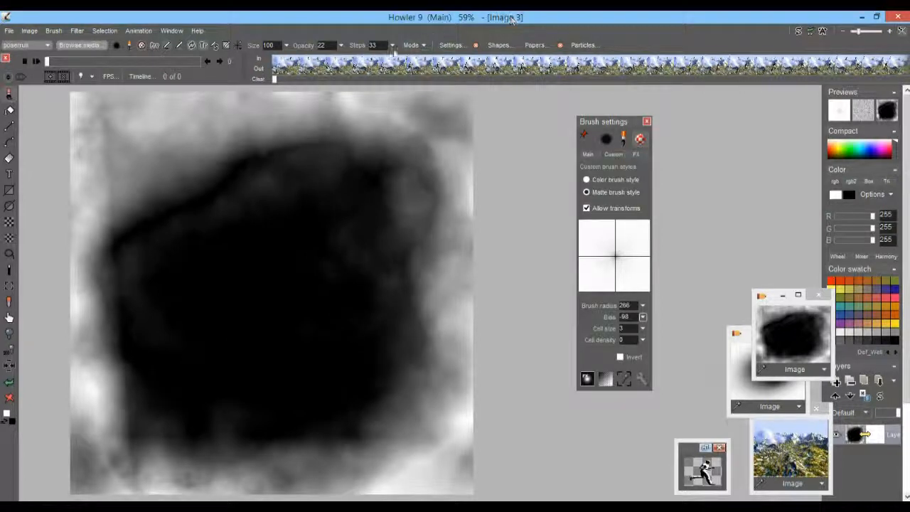
# Try Additive white strokes at opacity 155 over the black centre, and undo them.
pyautogui.click(340, 46)
pyautogui.click(317, 62)
pyautogui.moveTo(286, 396)
pyautogui.mouseDown()
pyautogui.moveTo(203, 258)
pyautogui.moveTo(303, 320)
pyautogui.moveTo(253, 309)
pyautogui.moveTo(301, 201)
pyautogui.moveTo(155, 270)
pyautogui.moveTo(183, 355)
pyautogui.moveTo(326, 316)
pyautogui.moveTo(349, 266)
pyautogui.moveTo(258, 361)
pyautogui.mouseUp()
pyautogui.click(9, 385)
pyautogui.click(9, 385)
pyautogui.click(8, 386)
pyautogui.click(8, 386)
pyautogui.click(9, 385)
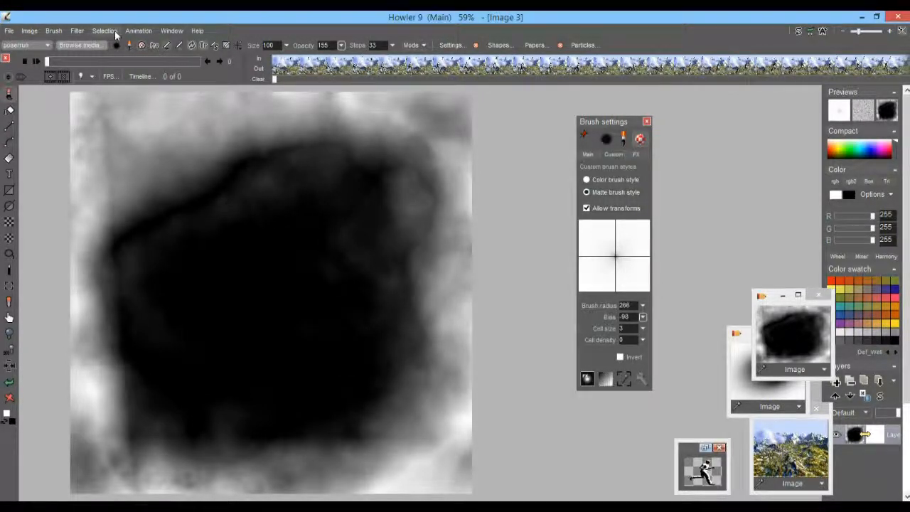
# Set the brush opacity to 255 and the step spacing to 83.
pyautogui.click(340, 46)
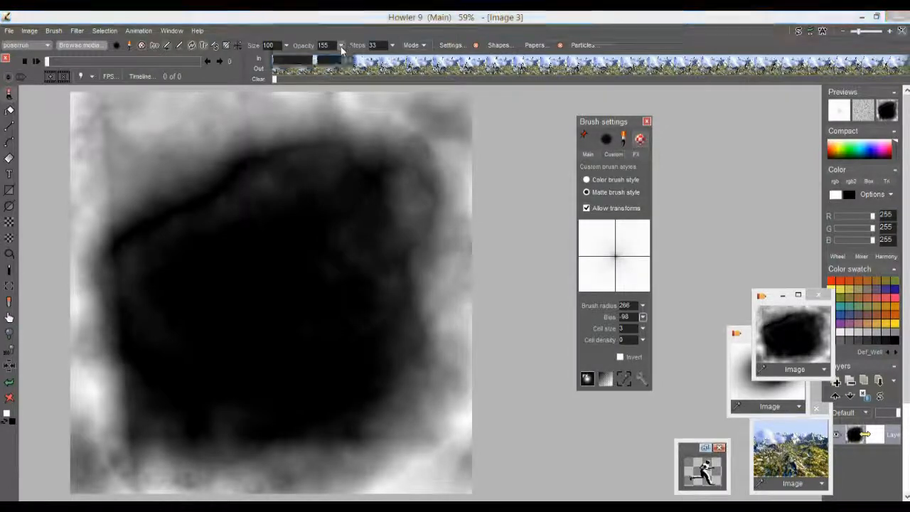
pyautogui.moveTo(327, 63); pyautogui.dragTo(344, 63)
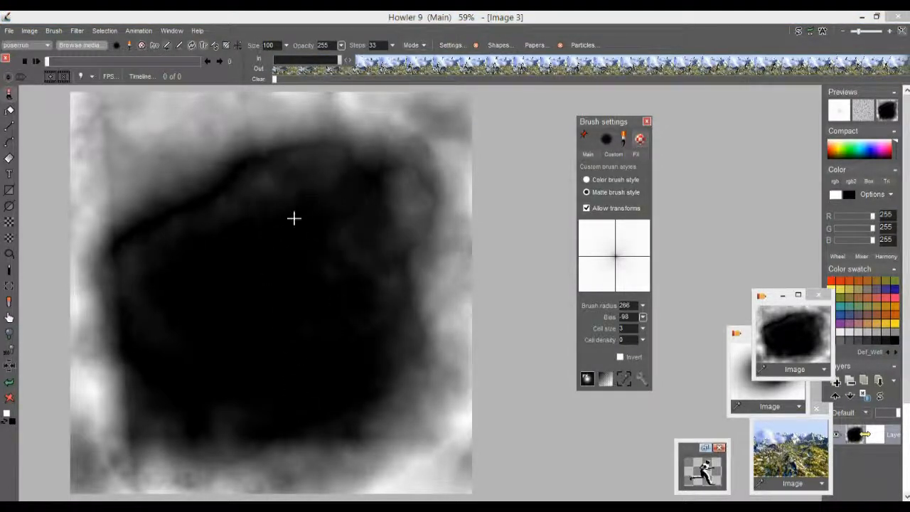
pyautogui.click(392, 46)
pyautogui.click(348, 61)
# Scatter white star-like specks over the black mass, undoing the first attempt and repainting them mainly around its outer parts.
pyautogui.moveTo(273, 202)
pyautogui.mouseDown()
pyautogui.moveTo(330, 287)
pyautogui.moveTo(283, 236)
pyautogui.moveTo(215, 334)
pyautogui.moveTo(252, 398)
pyautogui.moveTo(232, 441)
pyautogui.moveTo(164, 389)
pyautogui.moveTo(450, 430)
pyautogui.moveTo(296, 358)
pyautogui.moveTo(163, 221)
pyautogui.moveTo(119, 227)
pyautogui.mouseUp()
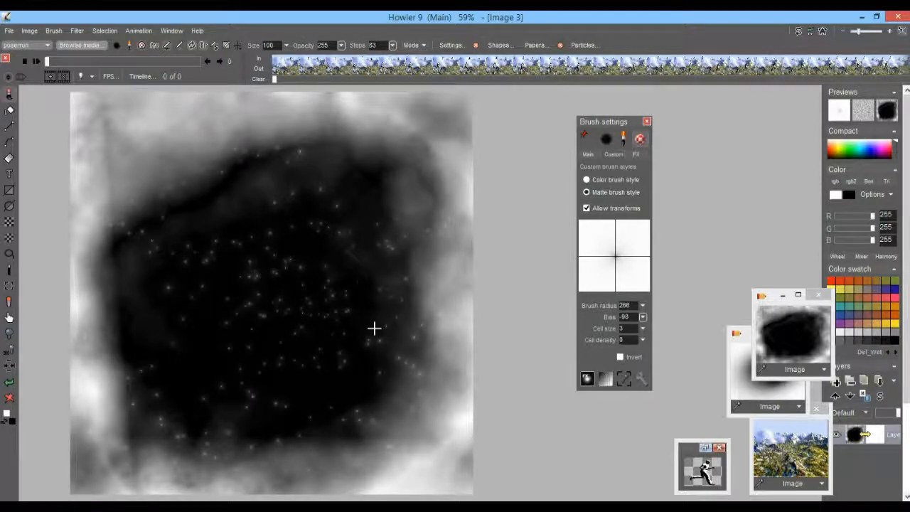
pyautogui.click(9, 382)
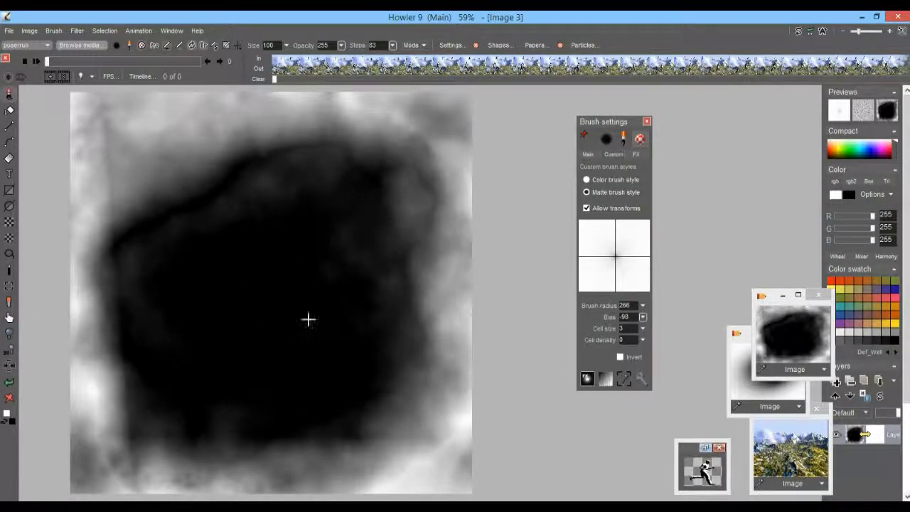
pyautogui.moveTo(228, 232)
pyautogui.mouseDown()
pyautogui.moveTo(362, 291)
pyautogui.moveTo(193, 266)
pyautogui.moveTo(362, 329)
pyautogui.moveTo(233, 202)
pyautogui.moveTo(168, 400)
pyautogui.moveTo(124, 221)
pyautogui.moveTo(313, 190)
pyautogui.mouseUp()
pyautogui.moveTo(128, 244)
pyautogui.mouseDown()
pyautogui.moveTo(199, 425)
pyautogui.moveTo(268, 436)
pyautogui.moveTo(395, 393)
pyautogui.moveTo(427, 362)
pyautogui.moveTo(417, 234)
pyautogui.moveTo(353, 168)
pyautogui.moveTo(233, 268)
pyautogui.mouseUp()
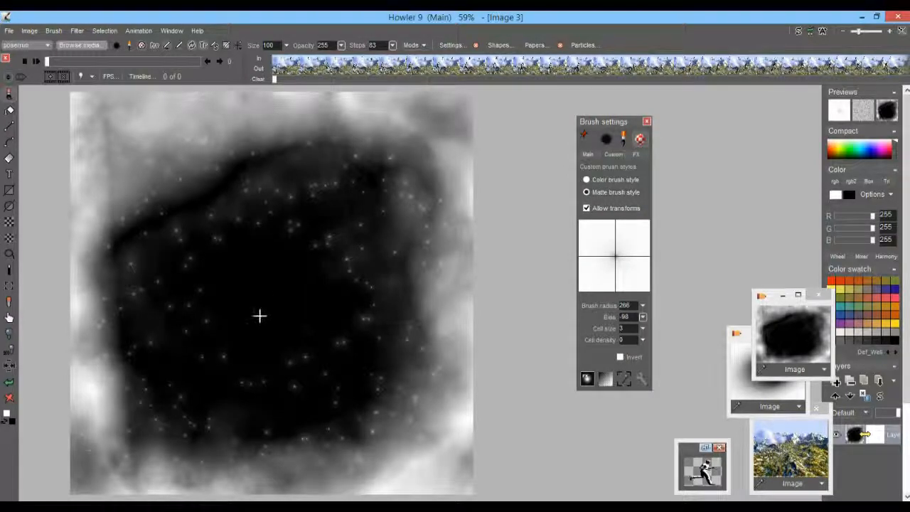
# Inspect the painted specks up close and partly fade them with Interactive undo.
pyautogui.scroll(2, 276, 296)
pyautogui.moveTo(167, 284); pyautogui.dragTo(277, 285)
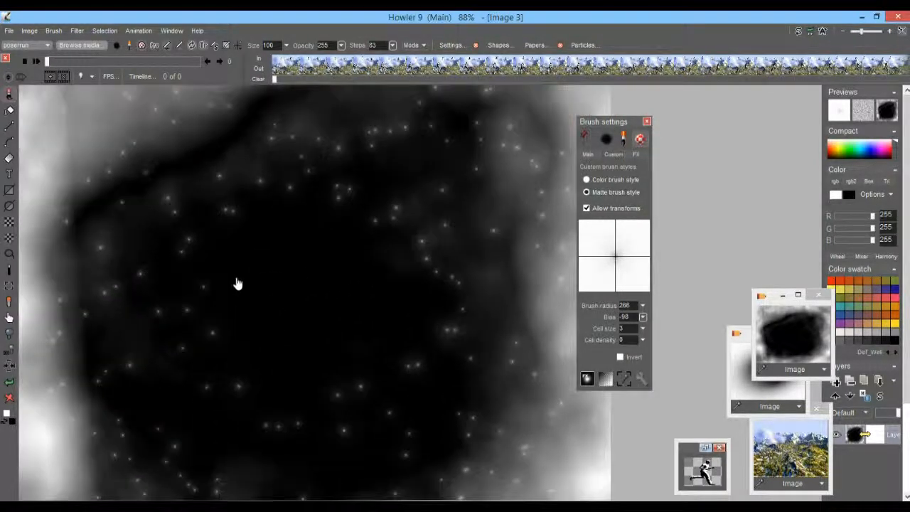
pyautogui.scroll(5, 313, 284)
pyautogui.scroll(-1, 360, 239)
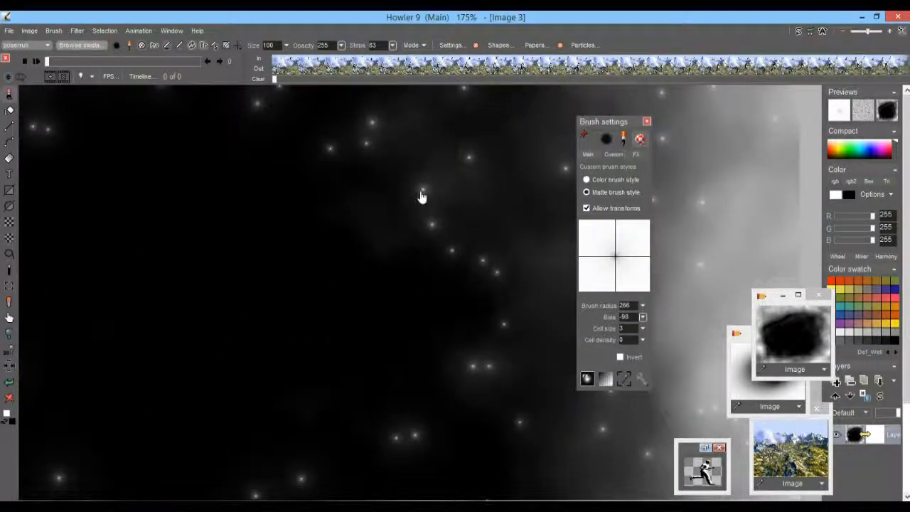
pyautogui.scroll(-3, 356, 228)
pyautogui.scroll(1, 351, 229)
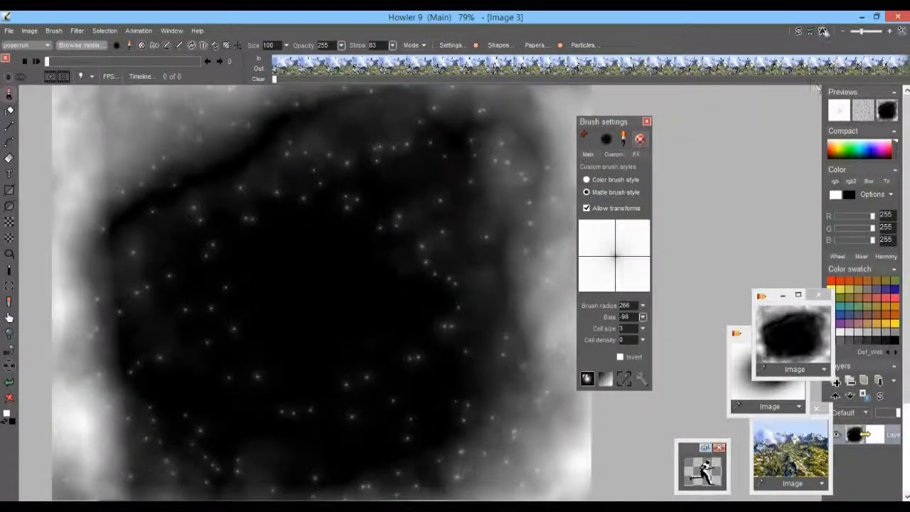
pyautogui.click(812, 32)
pyautogui.moveTo(843, 64); pyautogui.dragTo(784, 73)
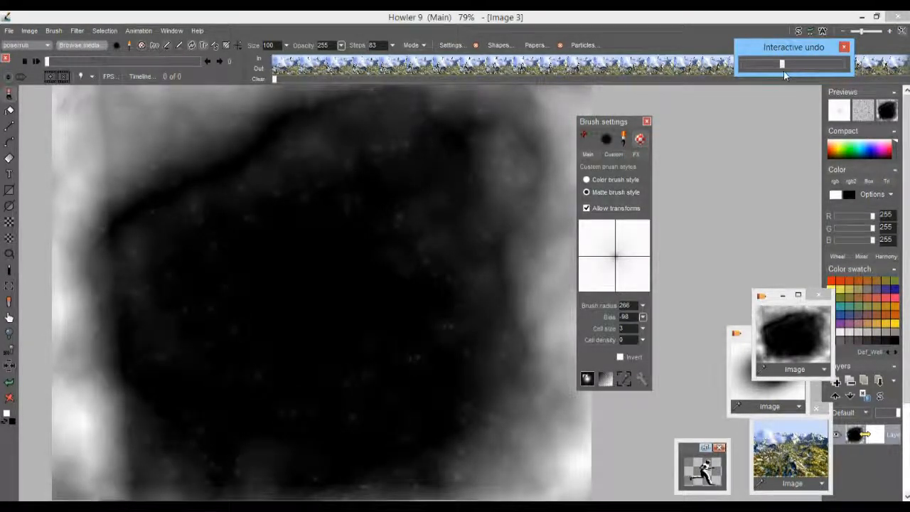
pyautogui.click(496, 16)
# Paint another cluster of white specks in the dark centre and fade most of it with Interactive undo.
pyautogui.scroll(3, 251, 316)
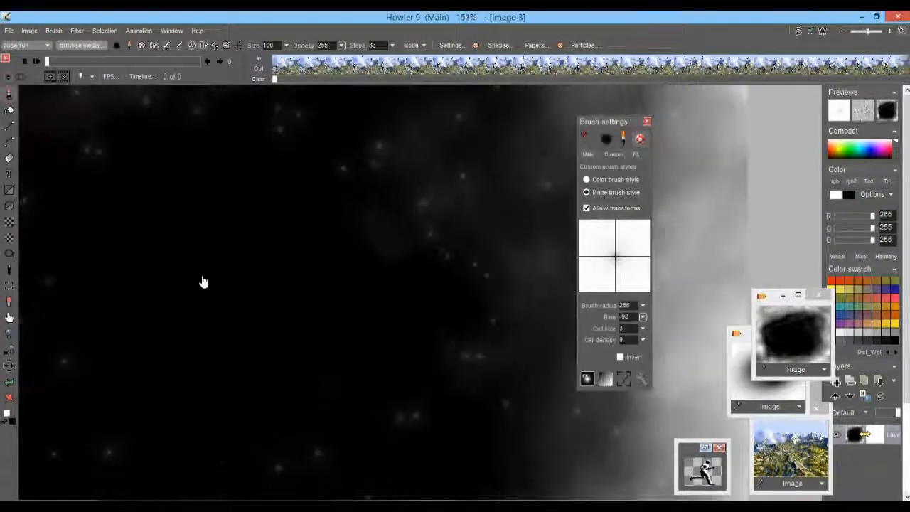
pyautogui.moveTo(245, 289)
pyautogui.mouseDown()
pyautogui.moveTo(322, 211)
pyautogui.moveTo(439, 206)
pyautogui.moveTo(368, 215)
pyautogui.moveTo(325, 285)
pyautogui.moveTo(488, 287)
pyautogui.moveTo(301, 401)
pyautogui.moveTo(310, 371)
pyautogui.mouseUp()
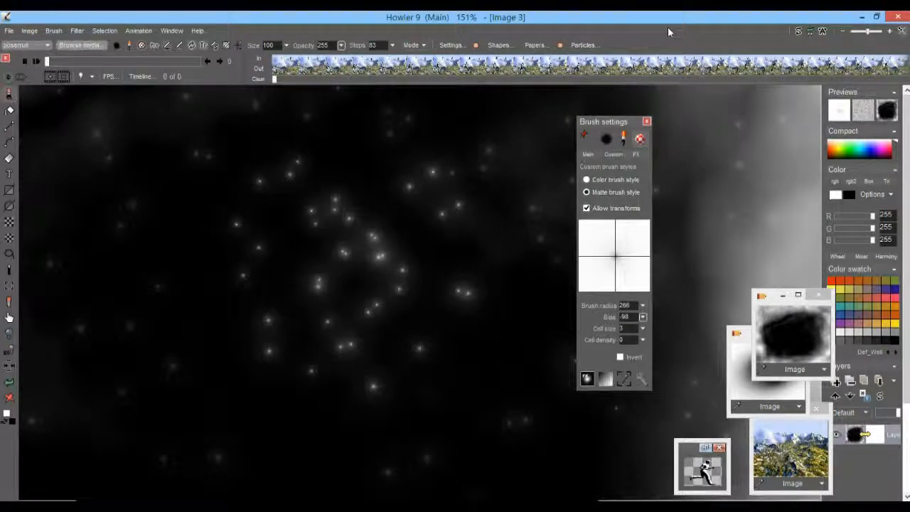
pyautogui.click(813, 32)
pyautogui.moveTo(843, 64)
pyautogui.mouseDown()
pyautogui.moveTo(778, 66)
pyautogui.moveTo(745, 80)
pyautogui.mouseUp()
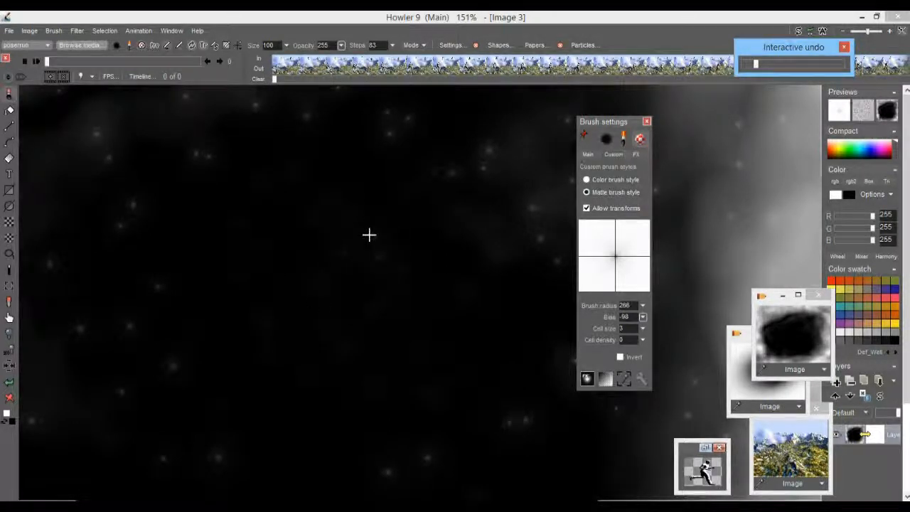
pyautogui.click(744, 17)
# Store a copy of the speckled image and close the brush settings.
pyautogui.scroll(-5, 316, 299)
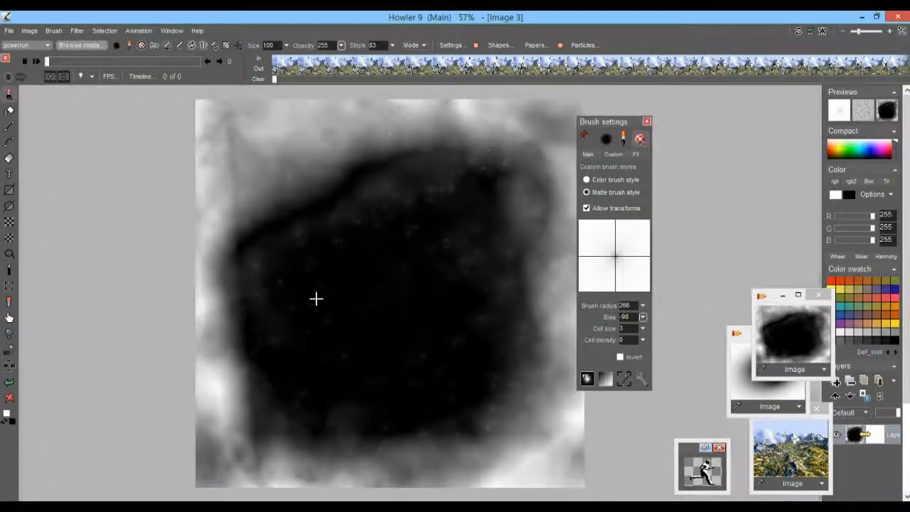
pyautogui.click(29, 31)
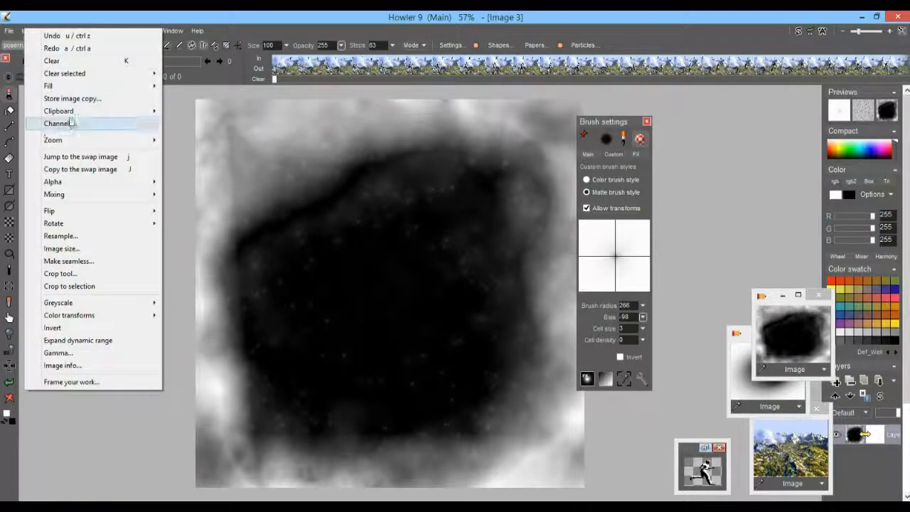
pyautogui.click(71, 98)
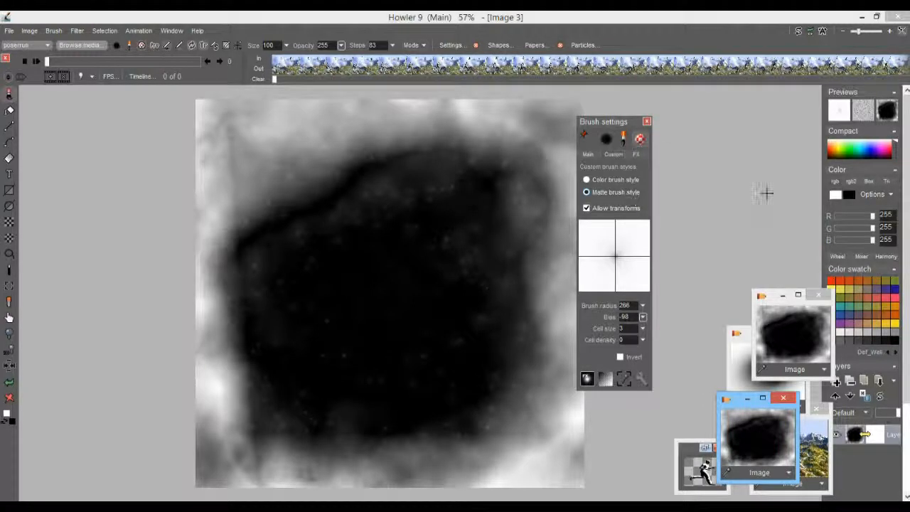
pyautogui.moveTo(606, 117)
pyautogui.mouseDown()
pyautogui.moveTo(110, 95)
pyautogui.moveTo(76, 106)
pyautogui.mouseUp()
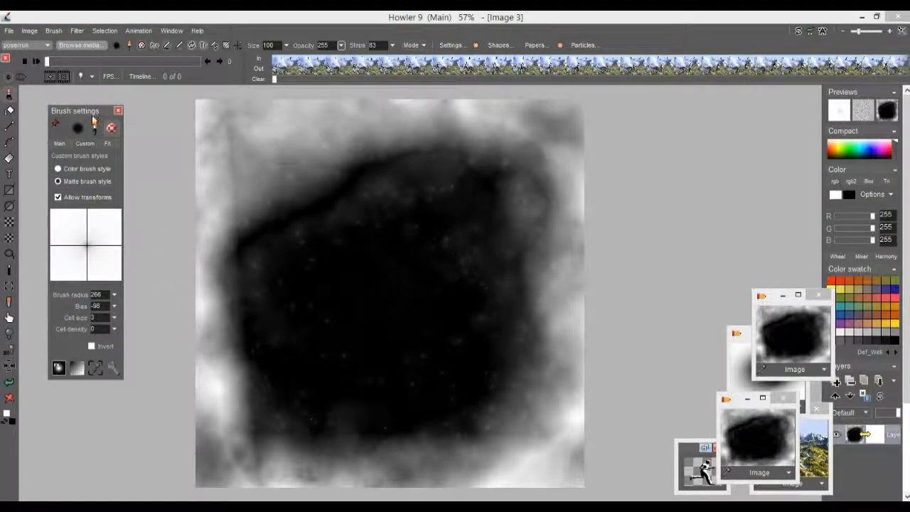
pyautogui.click(118, 112)
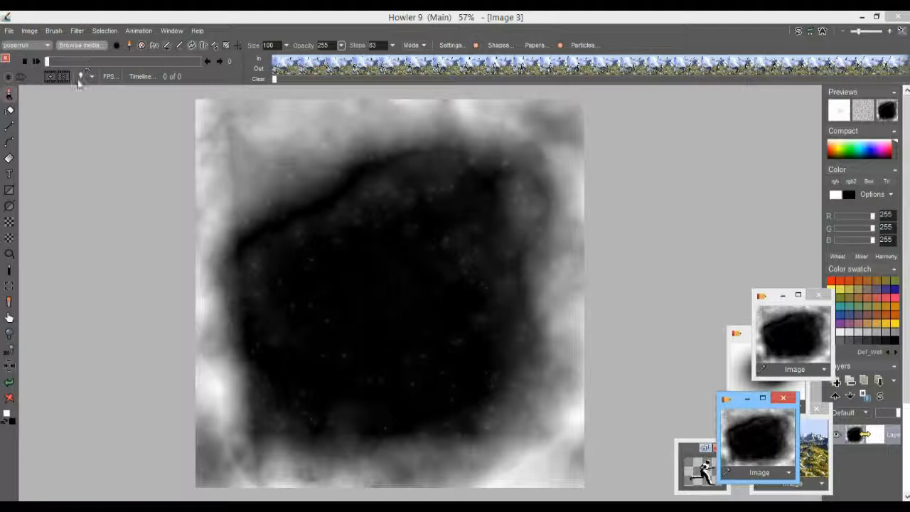
# Open the speckled heightmap in the 3D Designer and turn the terrain's heading for a view from another side.
pyautogui.click(136, 31)
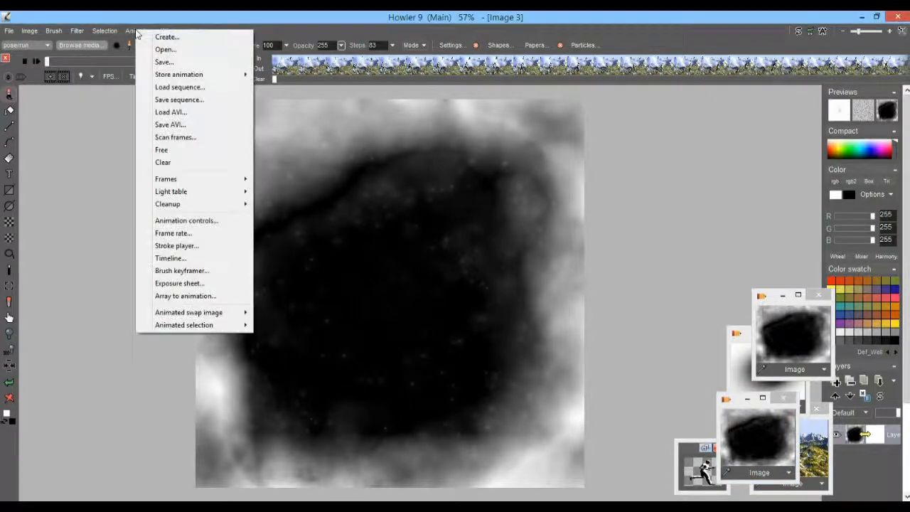
pyautogui.click(97, 23)
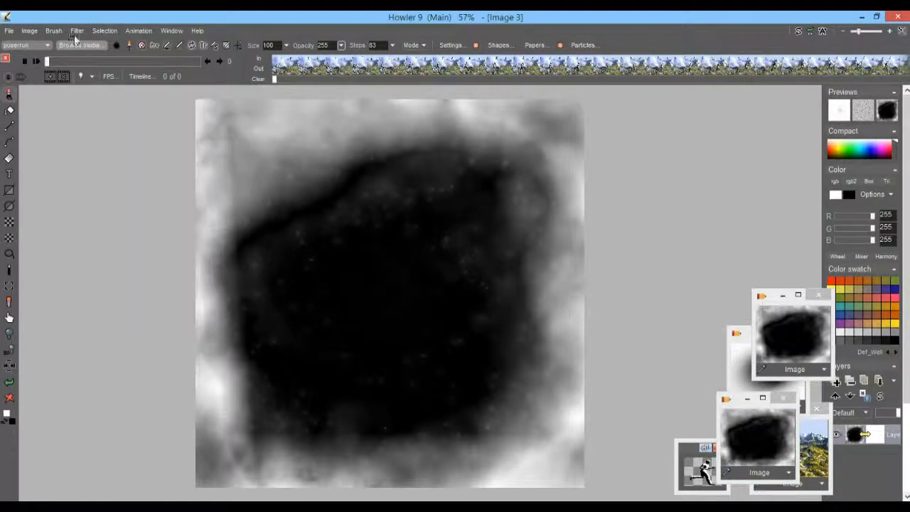
pyautogui.click(76, 32)
pyautogui.moveTo(122, 146)
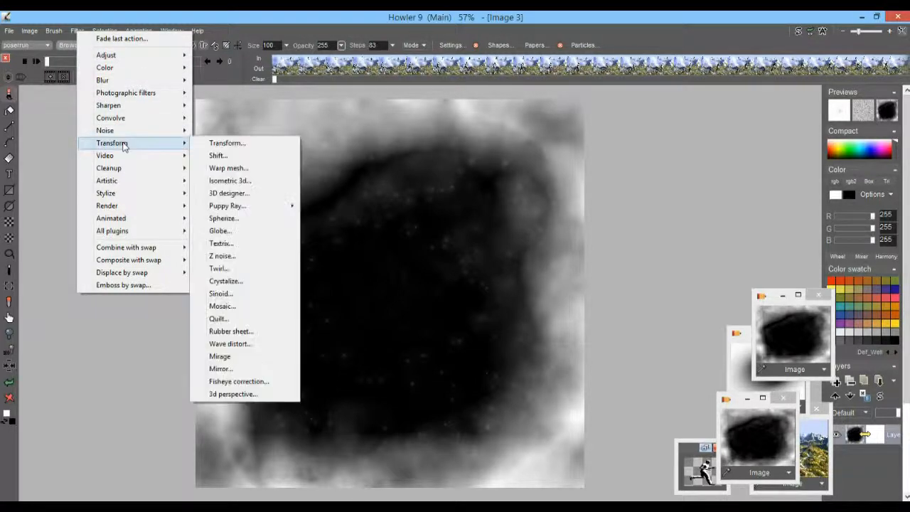
pyautogui.click(237, 193)
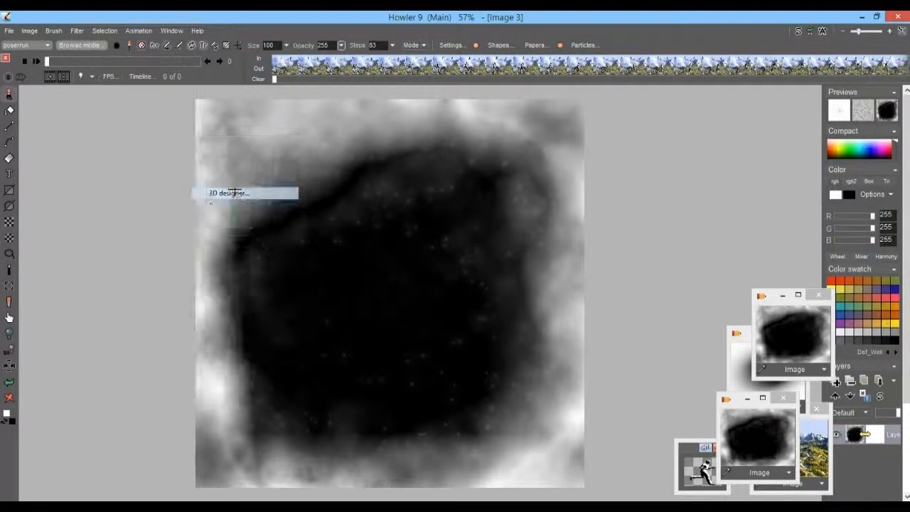
pyautogui.moveTo(448, 89); pyautogui.dragTo(756, 96)
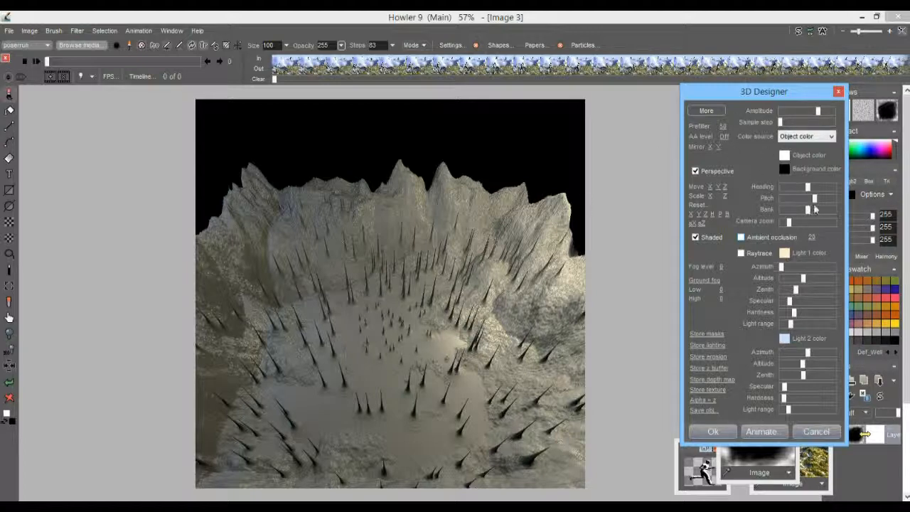
pyautogui.moveTo(725, 187); pyautogui.dragTo(821, 203)
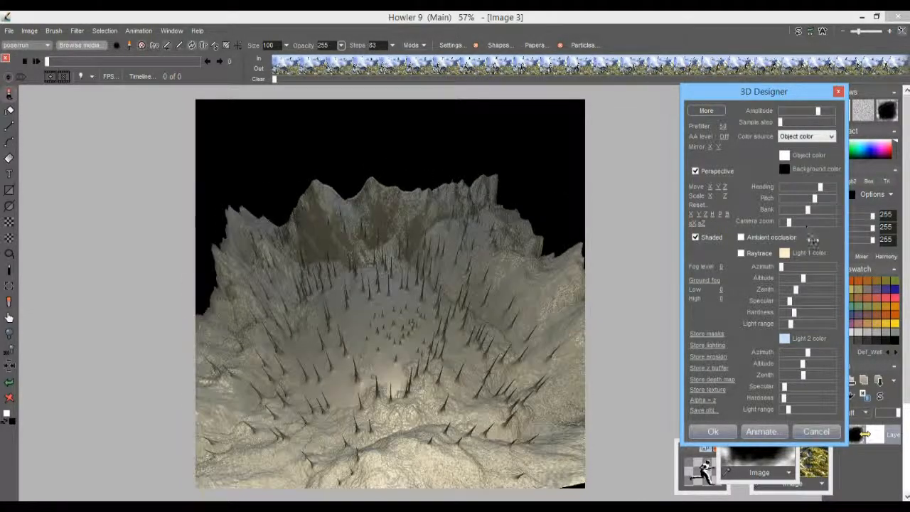
pyautogui.moveTo(769, 91); pyautogui.dragTo(731, 78)
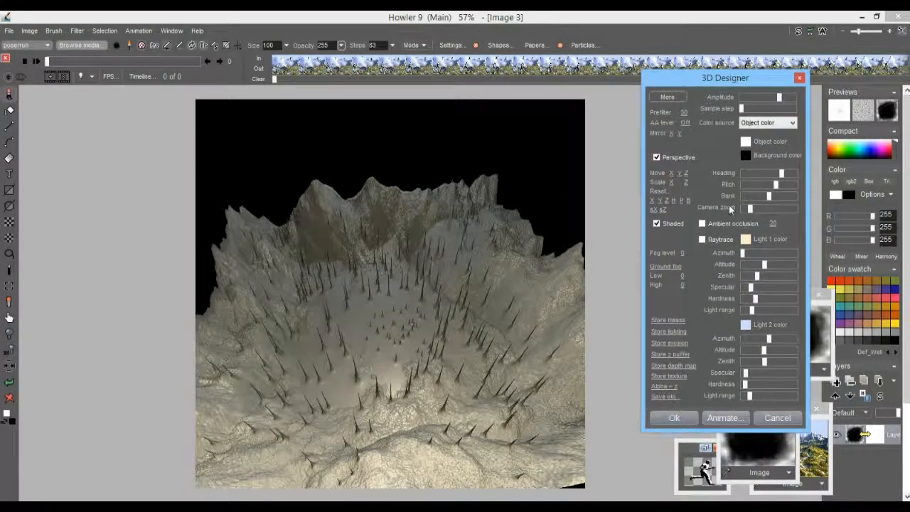
# Bring the camera down among the spikes, tilt the pitch towards the horizon, reduce the terrain amplitude and adjust the heading slightly.
pyautogui.moveTo(686, 175); pyautogui.dragTo(175, 194)
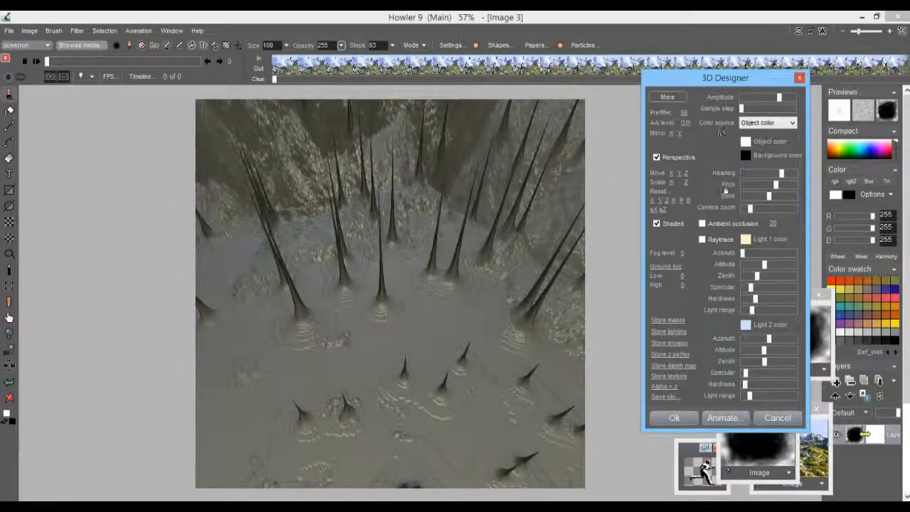
pyautogui.moveTo(776, 185)
pyautogui.mouseDown()
pyautogui.moveTo(770, 192)
pyautogui.moveTo(792, 186)
pyautogui.moveTo(783, 186)
pyautogui.mouseUp()
pyautogui.moveTo(687, 173); pyautogui.dragTo(612, 169)
pyautogui.moveTo(782, 185); pyautogui.dragTo(772, 191)
pyautogui.moveTo(779, 98); pyautogui.dragTo(759, 97)
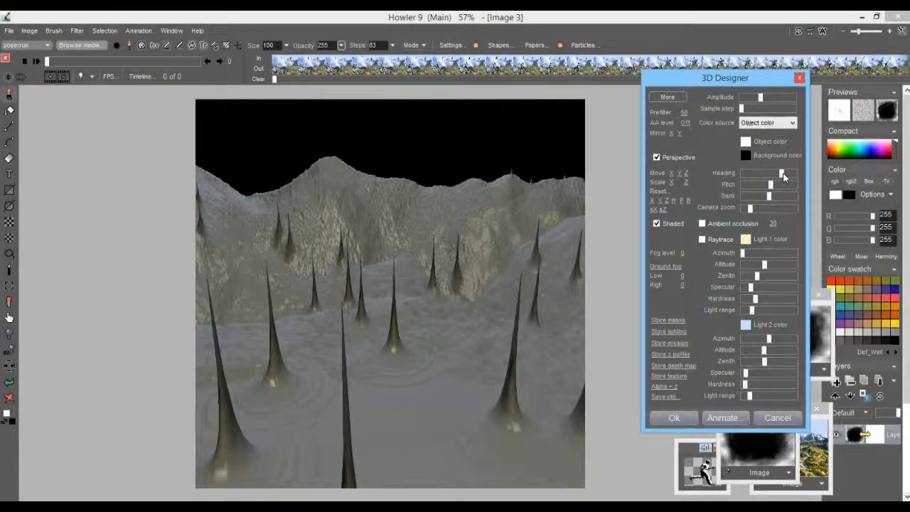
pyautogui.moveTo(783, 173)
pyautogui.mouseDown()
pyautogui.moveTo(741, 180)
pyautogui.moveTo(783, 184)
pyautogui.mouseUp()
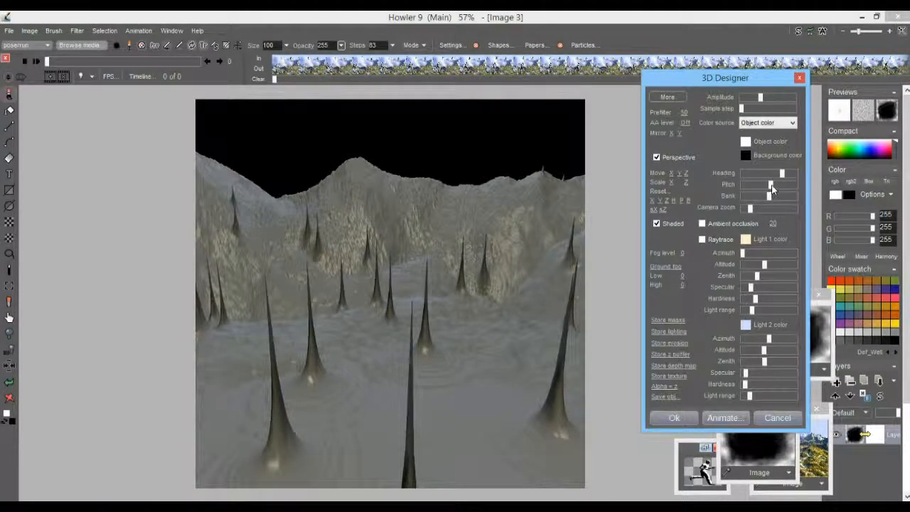
# Raise the camera zoom to its maximum, turn the heading further round and vary the camera's distance from the terrain.
pyautogui.moveTo(686, 176); pyautogui.dragTo(795, 177)
pyautogui.moveTo(753, 208); pyautogui.dragTo(786, 223)
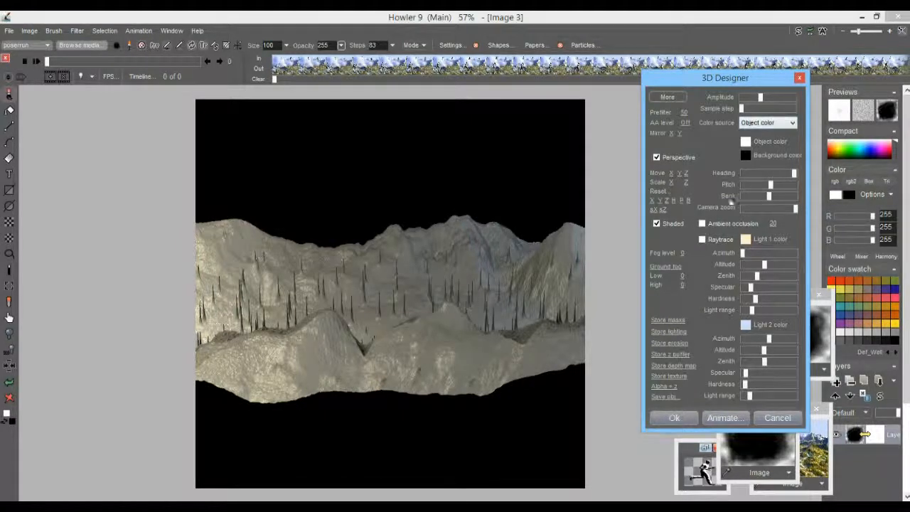
pyautogui.moveTo(774, 173); pyautogui.dragTo(339, 194)
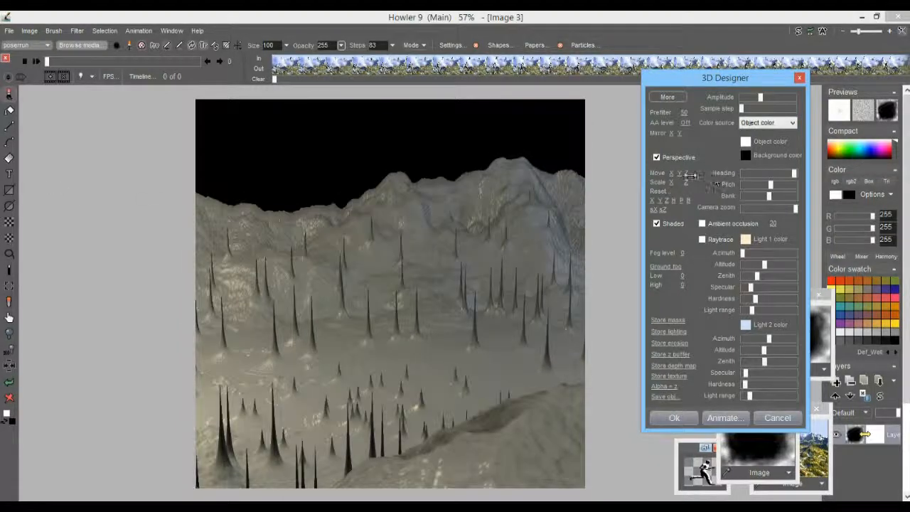
pyautogui.moveTo(686, 175); pyautogui.dragTo(812, 178)
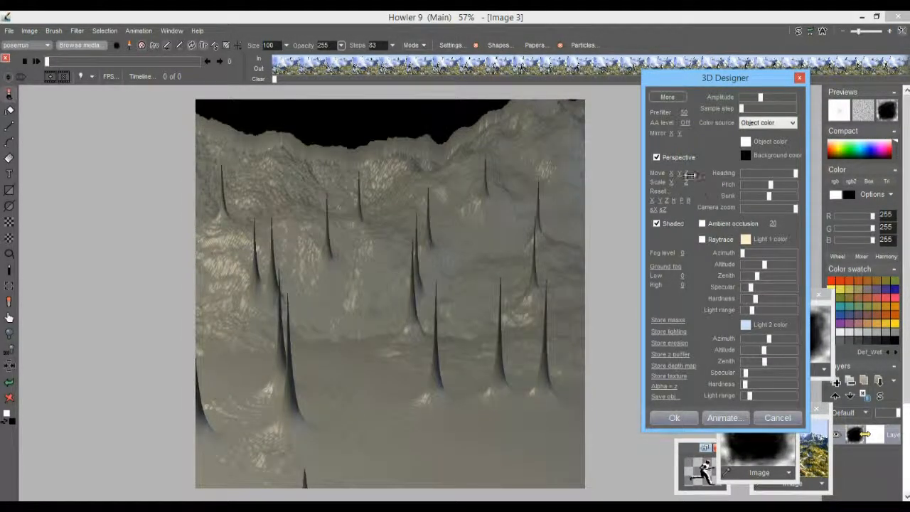
pyautogui.moveTo(688, 175); pyautogui.dragTo(834, 167)
# Reduce the camera zoom to a low value, then reposition the camera and turn the heading back for a wide view across the spiky basin.
pyautogui.moveTo(687, 174); pyautogui.dragTo(756, 209)
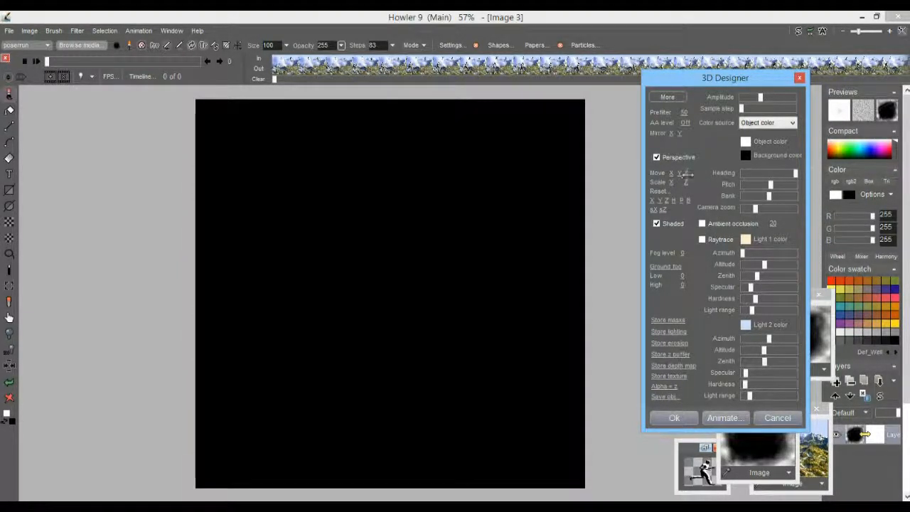
pyautogui.moveTo(687, 175); pyautogui.dragTo(720, 174)
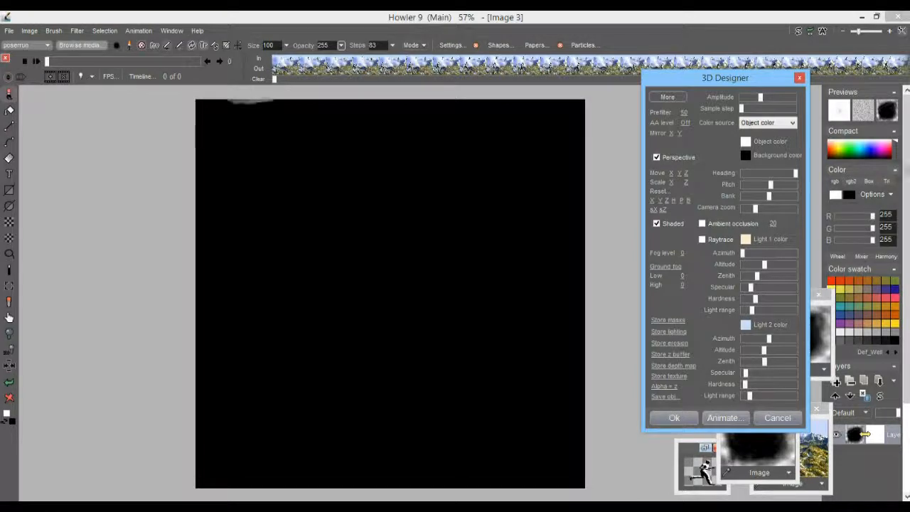
pyautogui.moveTo(779, 174); pyautogui.dragTo(823, 185)
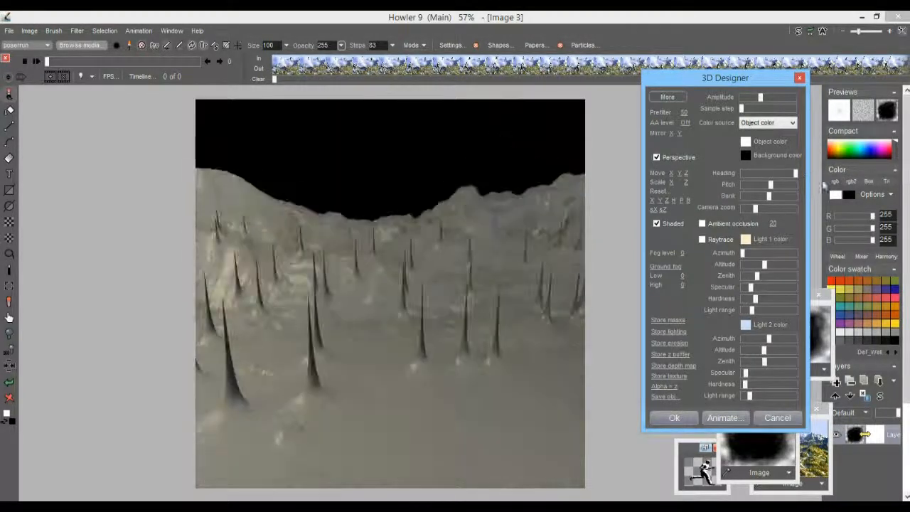
pyautogui.moveTo(688, 173); pyautogui.dragTo(745, 188)
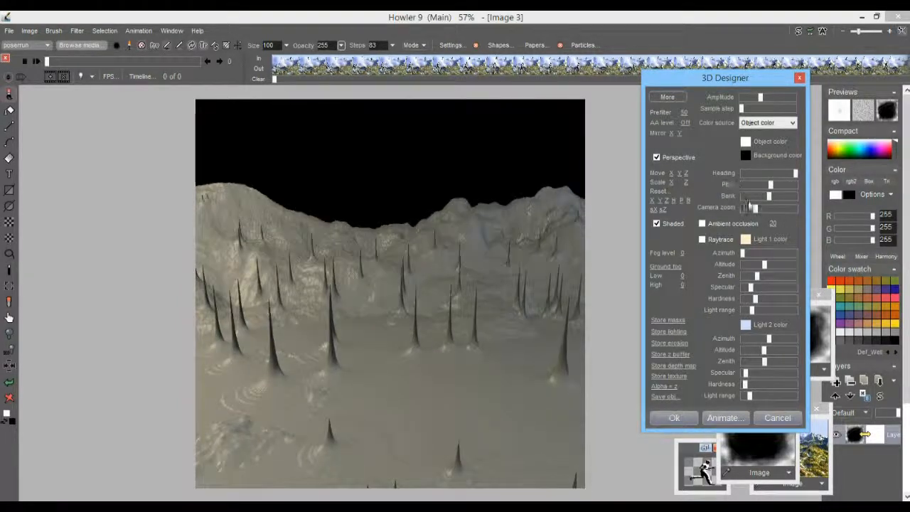
pyautogui.moveTo(794, 174); pyautogui.dragTo(774, 173)
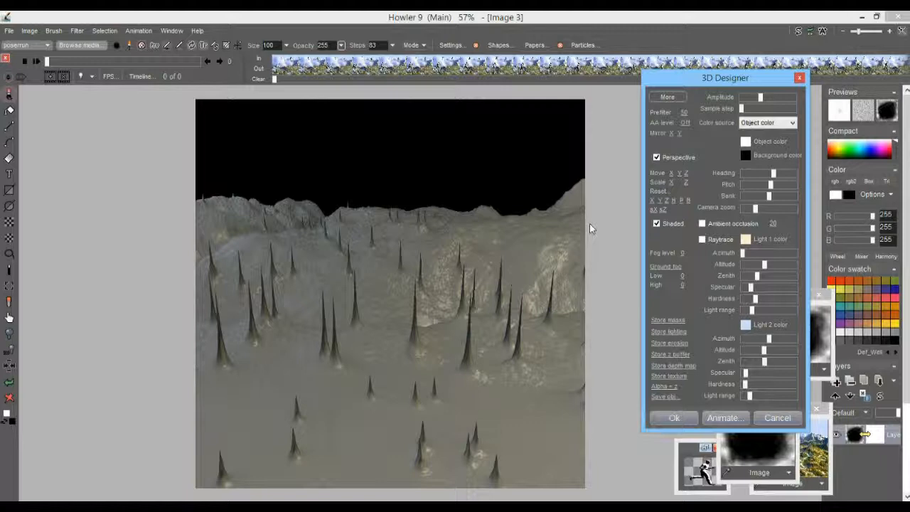
# Show the extended terrain options and apply strong erosion with a flatness threshold of 15 and rainfall of 30.
pyautogui.click(668, 97)
pyautogui.moveTo(715, 84); pyautogui.dragTo(677, 78)
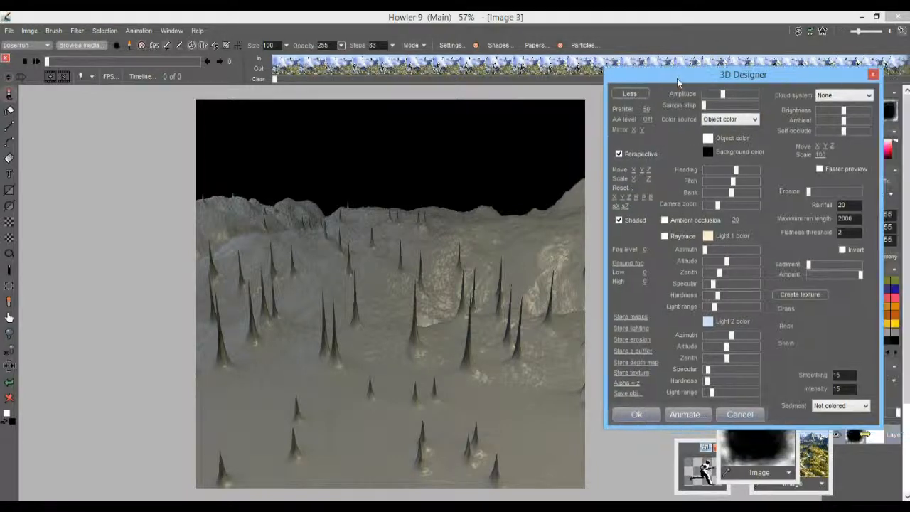
pyautogui.click(849, 193)
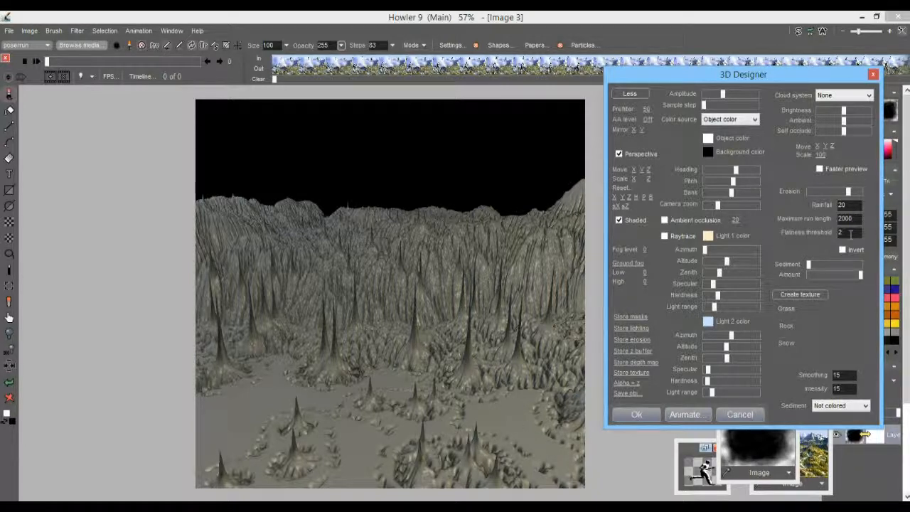
pyautogui.write('8')
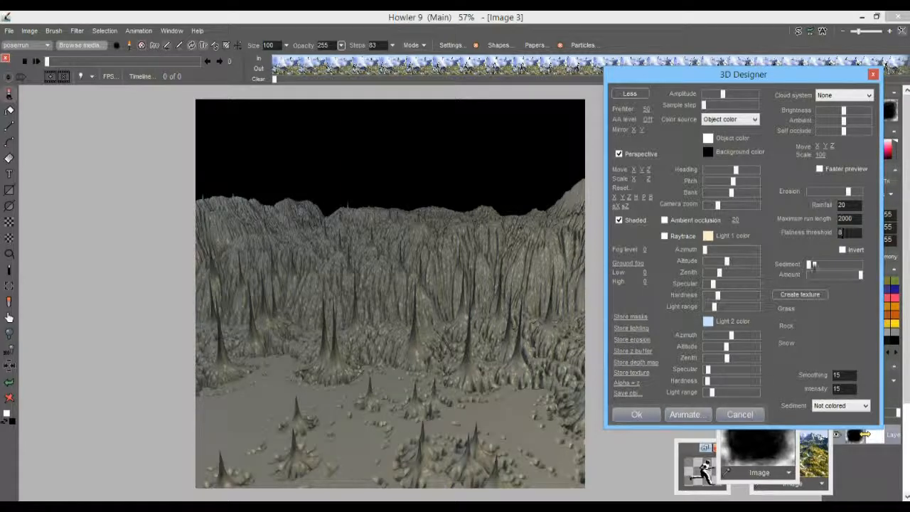
pyautogui.write('1')
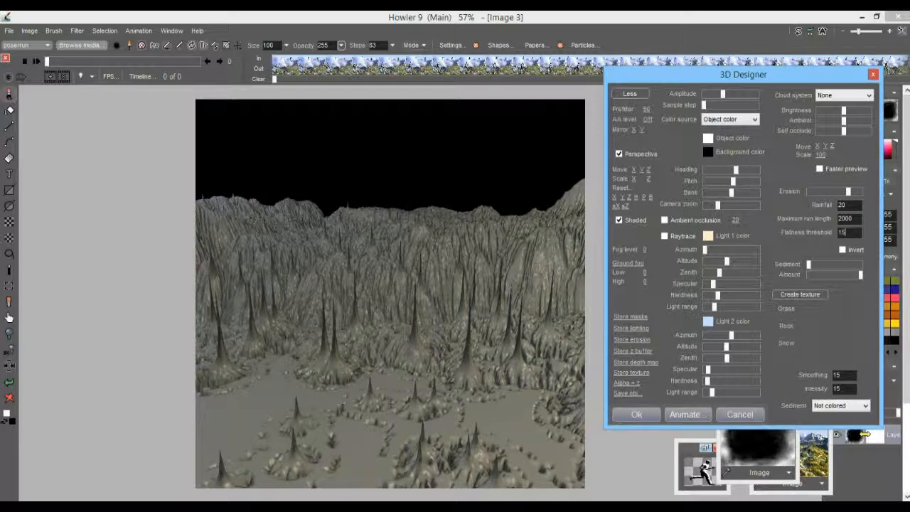
pyautogui.write('5')
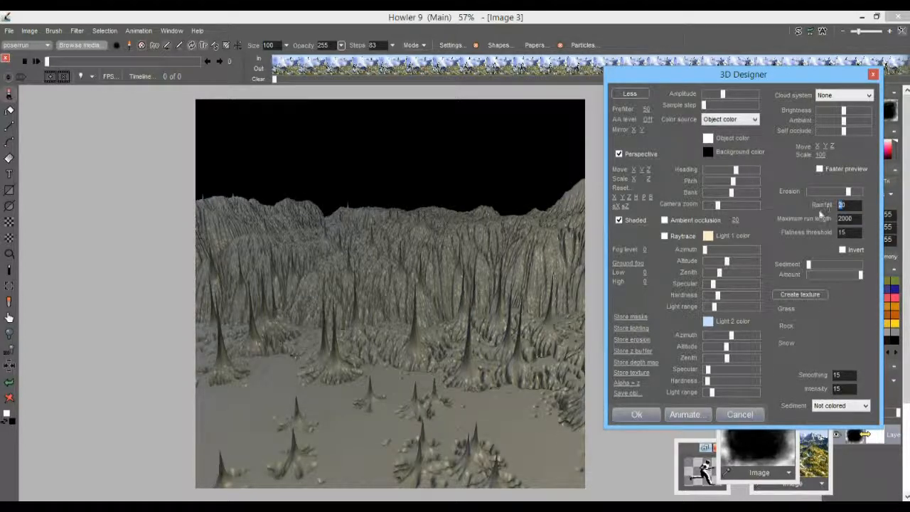
pyautogui.write('30')
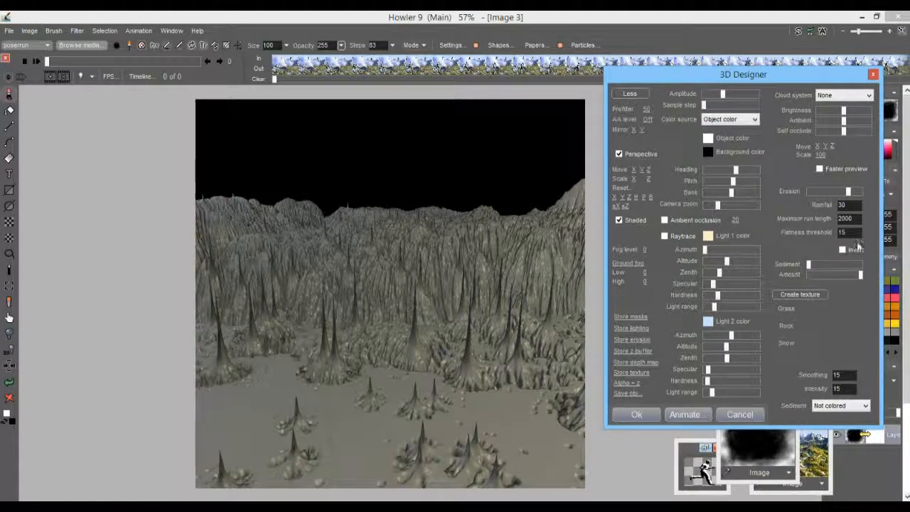
# Set the terrain's sediment to about half and its amount slightly below maximum.
pyautogui.click(849, 265)
pyautogui.moveTo(850, 268)
pyautogui.mouseDown()
pyautogui.moveTo(819, 265)
pyautogui.moveTo(851, 267)
pyautogui.moveTo(838, 267)
pyautogui.mouseUp()
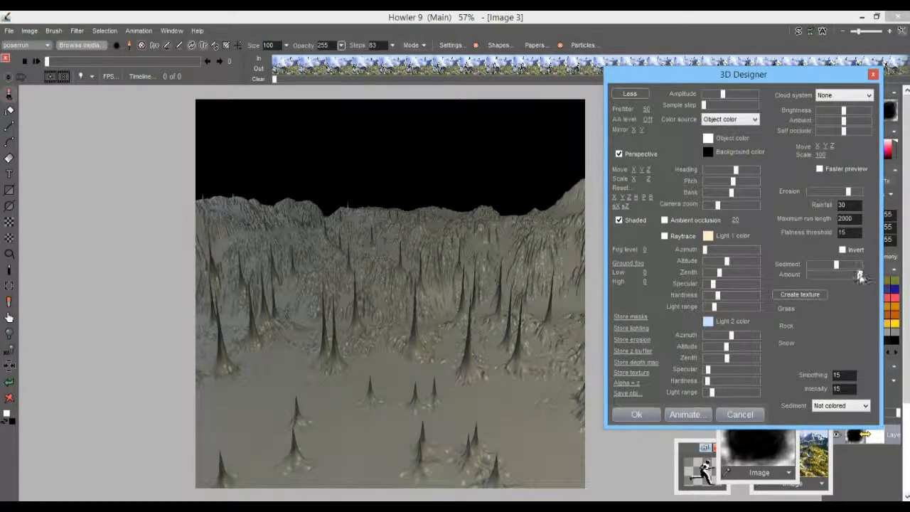
pyautogui.click(857, 275)
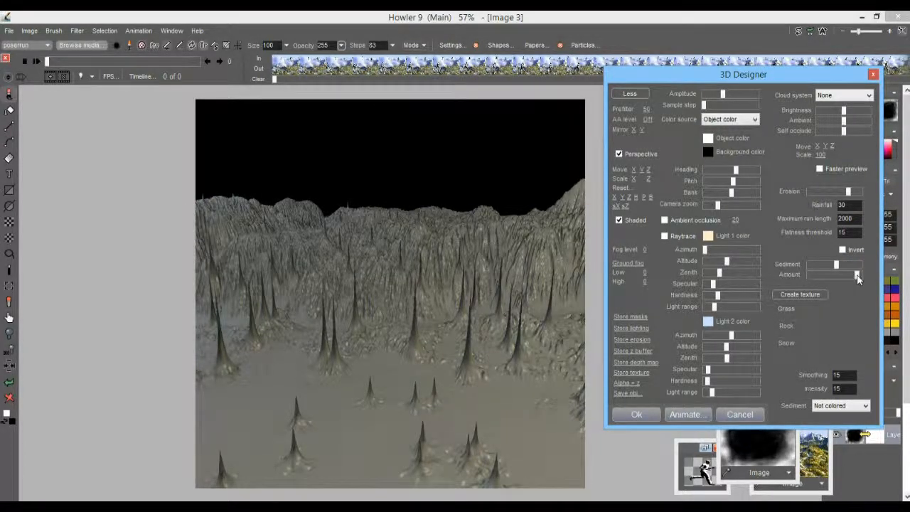
# Create a terrain texture that replaces the swap image and change its grass color to a muted brown.
pyautogui.click(795, 295)
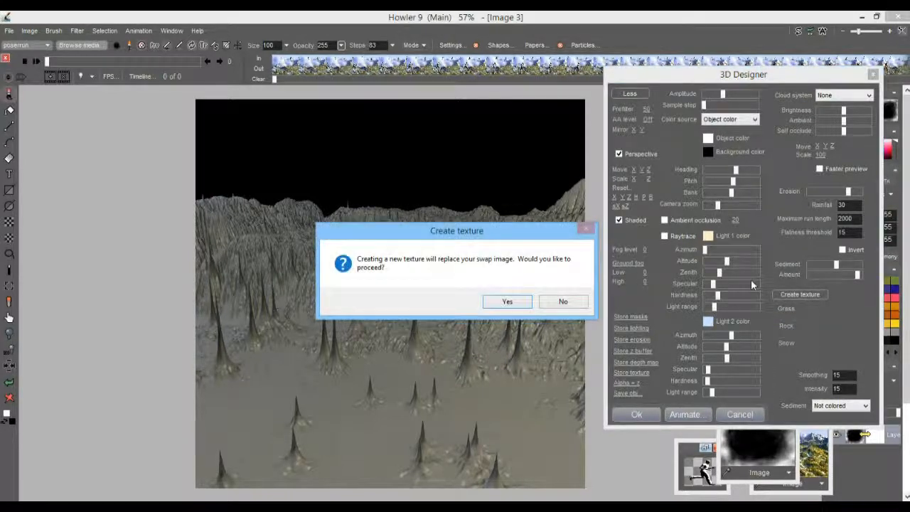
pyautogui.click(518, 301)
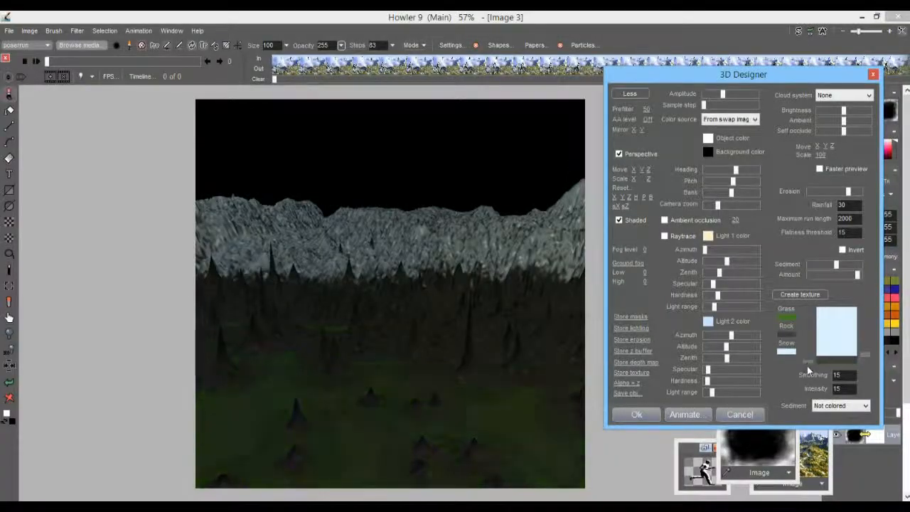
pyautogui.click(786, 317)
pyautogui.click(786, 189)
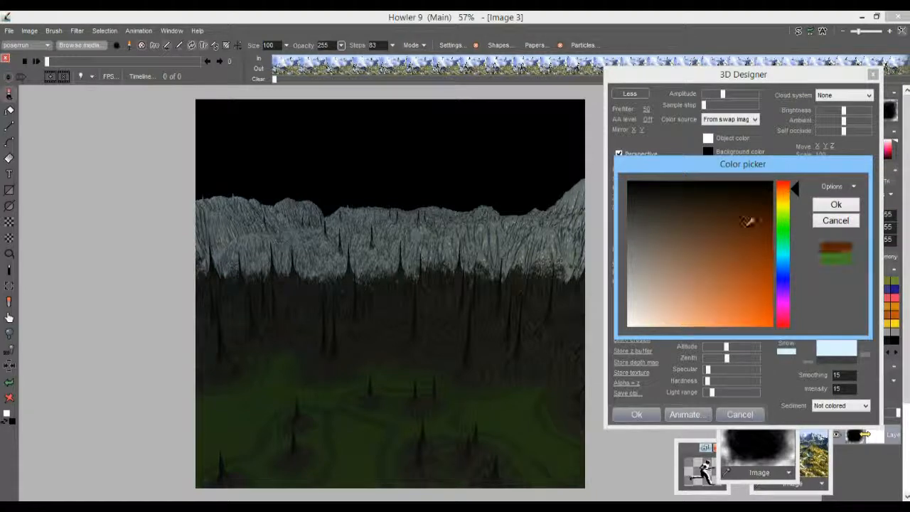
pyautogui.moveTo(733, 222); pyautogui.dragTo(710, 262)
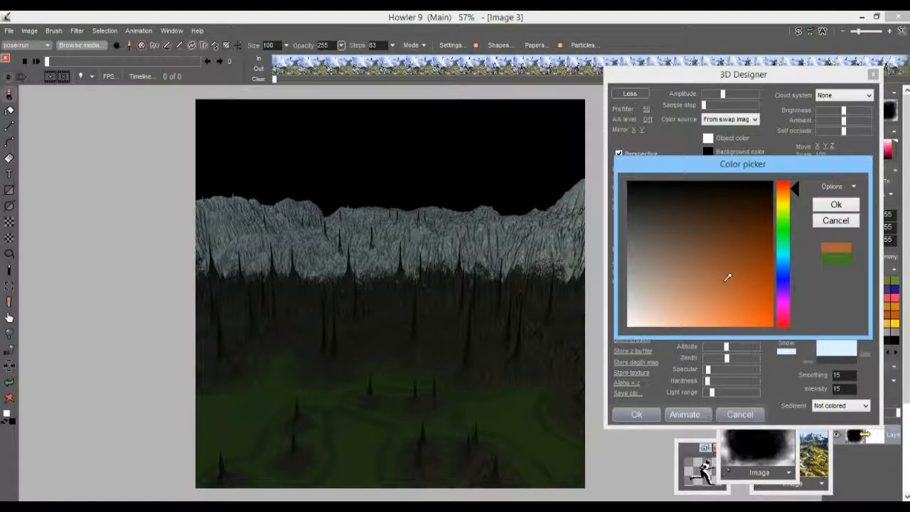
pyautogui.moveTo(782, 193); pyautogui.dragTo(783, 198)
pyautogui.moveTo(719, 234); pyautogui.dragTo(690, 241)
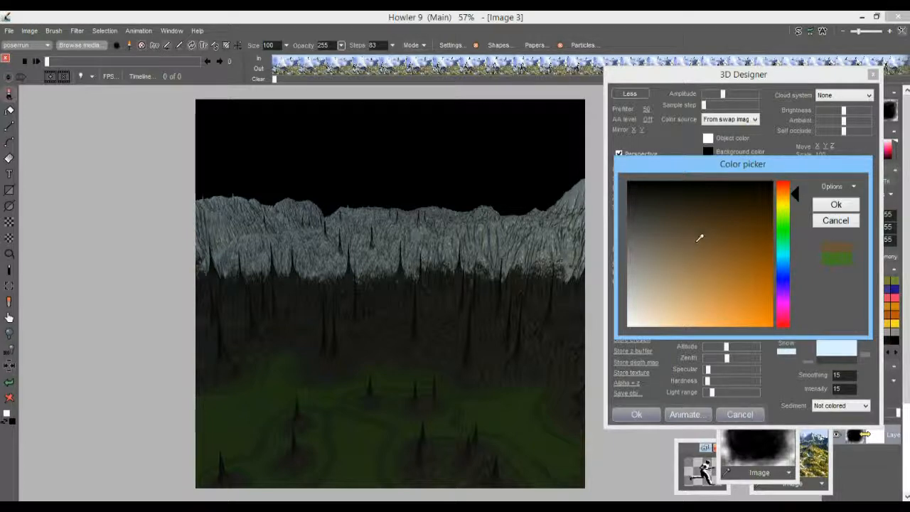
pyautogui.click(836, 204)
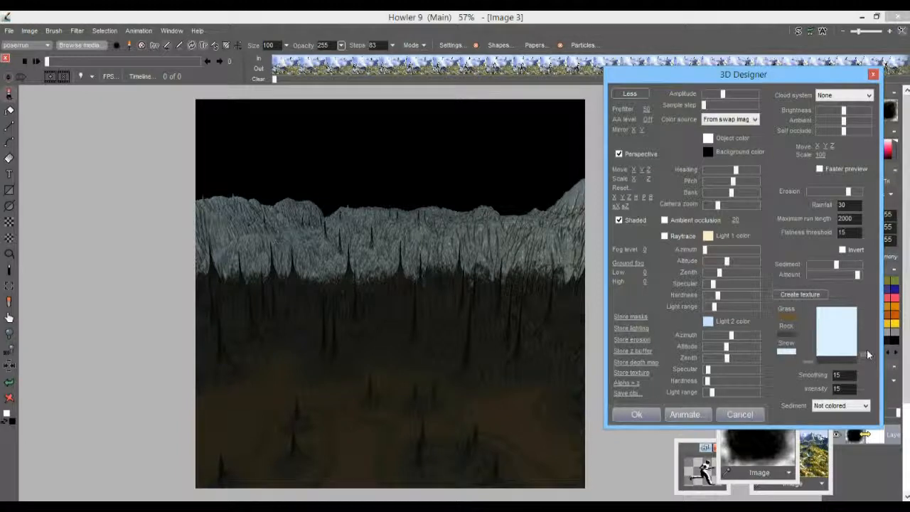
# Try Grass, Snow and Rock as the terrain's sediment coloring, and settle on Grass.
pyautogui.click(865, 405)
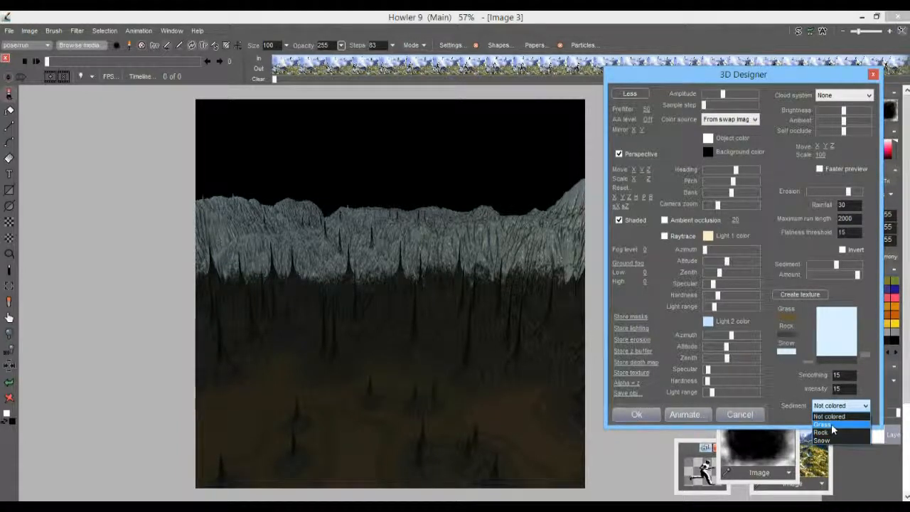
pyautogui.click(823, 423)
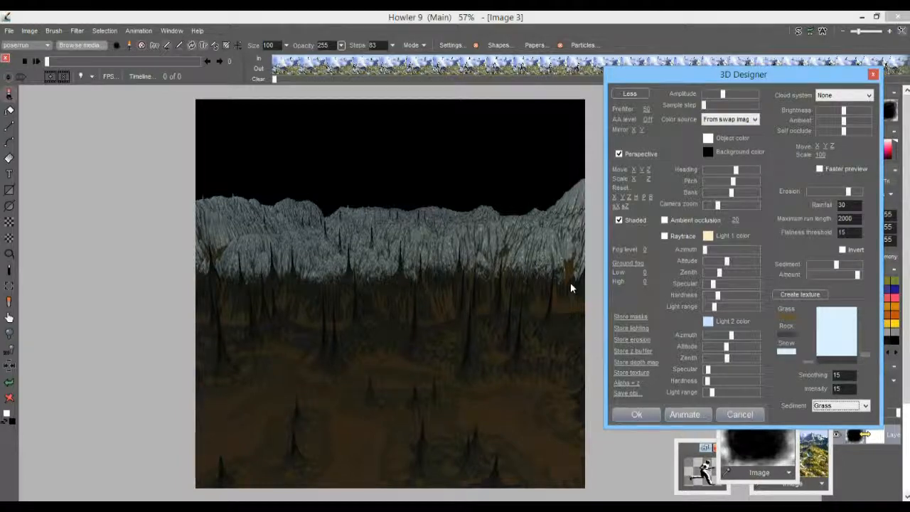
pyautogui.click(861, 406)
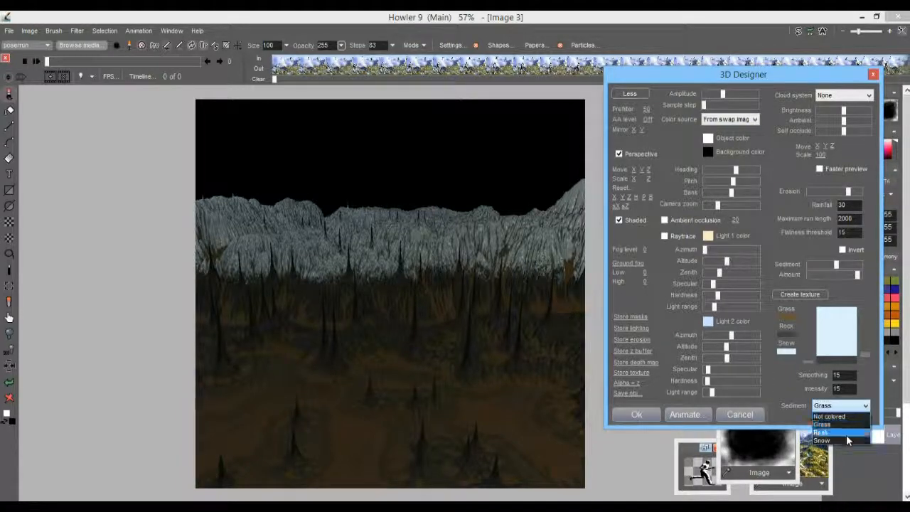
pyautogui.click(846, 441)
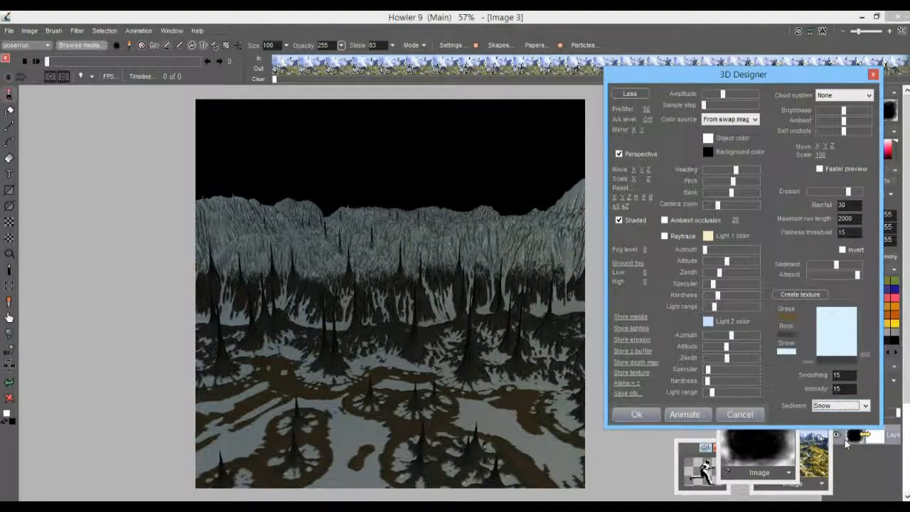
pyautogui.click(836, 405)
pyautogui.click(837, 432)
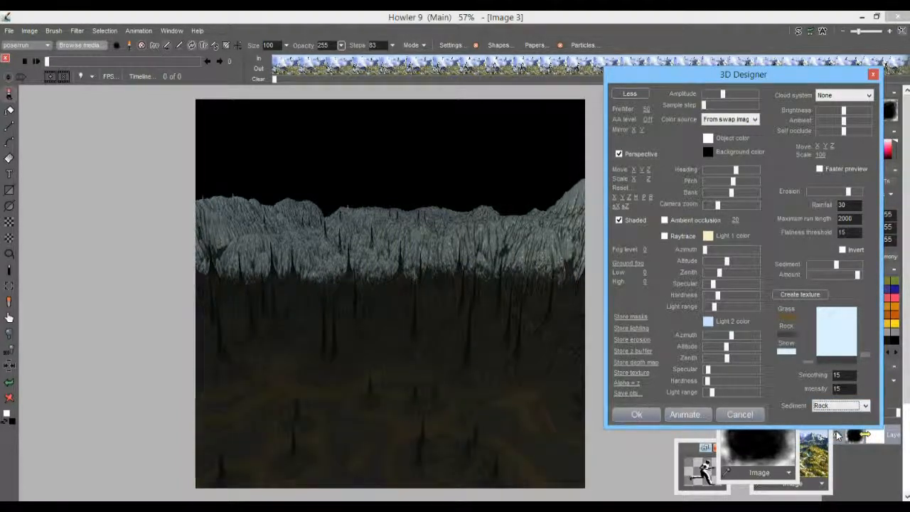
pyautogui.click(836, 410)
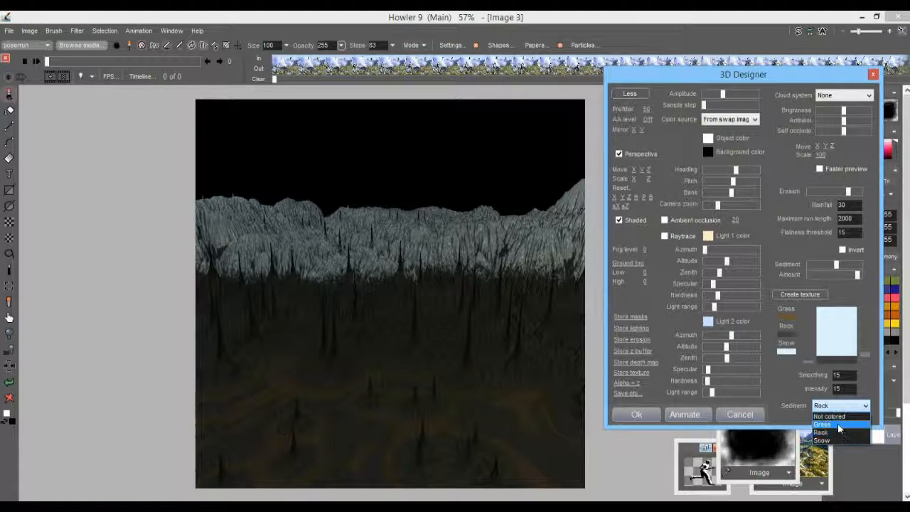
pyautogui.click(839, 424)
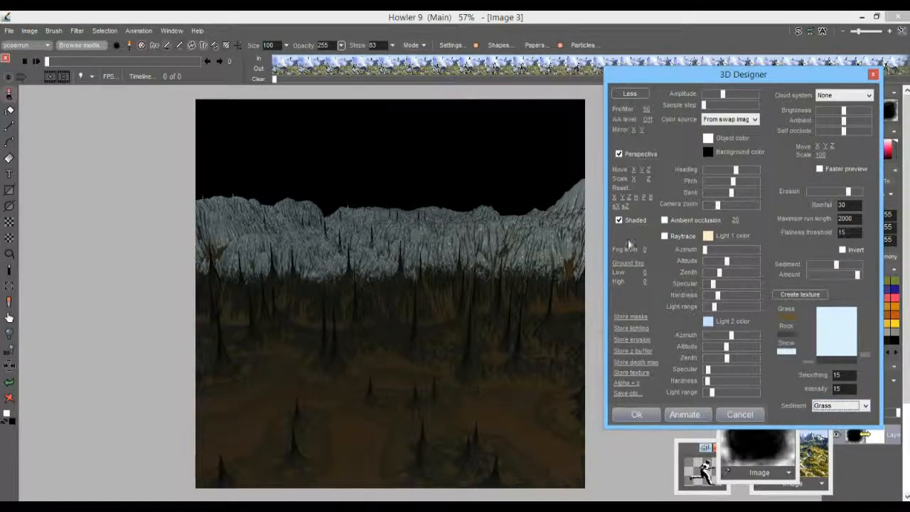
# Raise the second light's range slightly to brighten the terrain and enable raytracing.
pyautogui.moveTo(713, 392); pyautogui.dragTo(719, 392)
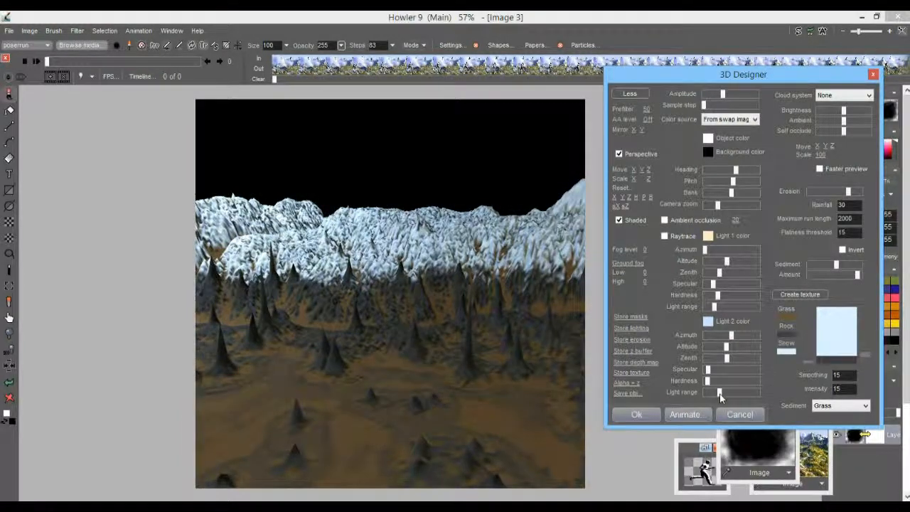
pyautogui.click(676, 236)
pyautogui.click(701, 244)
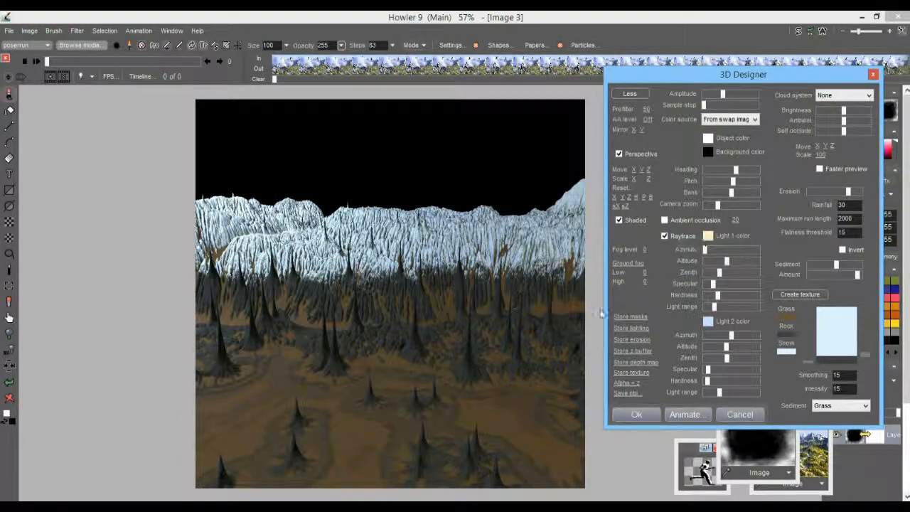
# Set light 1 to near-minimum azimuth, low altitude, maximum zenith and about two-thirds range, and reduce light 2's range.
pyautogui.moveTo(705, 250); pyautogui.dragTo(758, 273)
pyautogui.moveTo(714, 307); pyautogui.dragTo(741, 307)
pyautogui.moveTo(719, 392); pyautogui.dragTo(714, 395)
pyautogui.moveTo(722, 250)
pyautogui.mouseDown()
pyautogui.moveTo(743, 249)
pyautogui.moveTo(706, 250)
pyautogui.mouseUp()
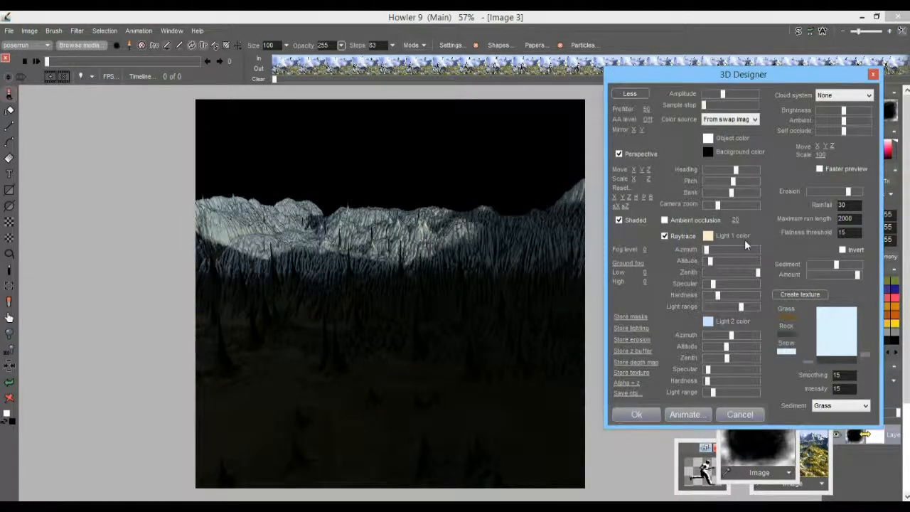
# Raise Light 1's altitude and slightly lower its zenith, checking the terrain's lighting from several camera headings.
pyautogui.moveTo(736, 177); pyautogui.dragTo(714, 174)
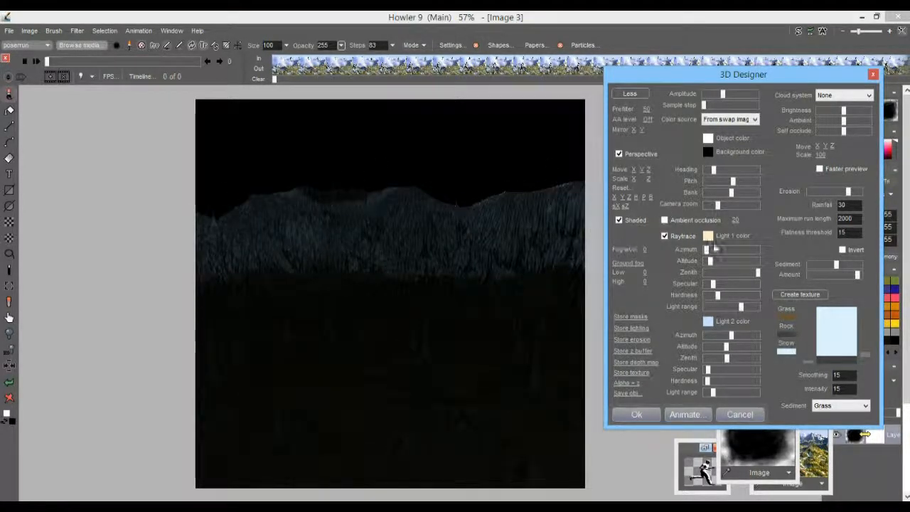
pyautogui.moveTo(713, 263); pyautogui.dragTo(742, 260)
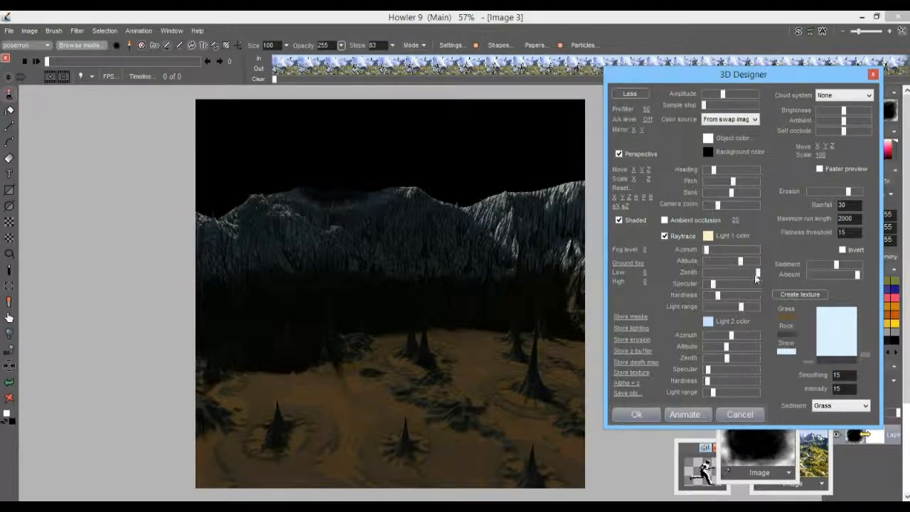
pyautogui.moveTo(754, 274); pyautogui.dragTo(749, 277)
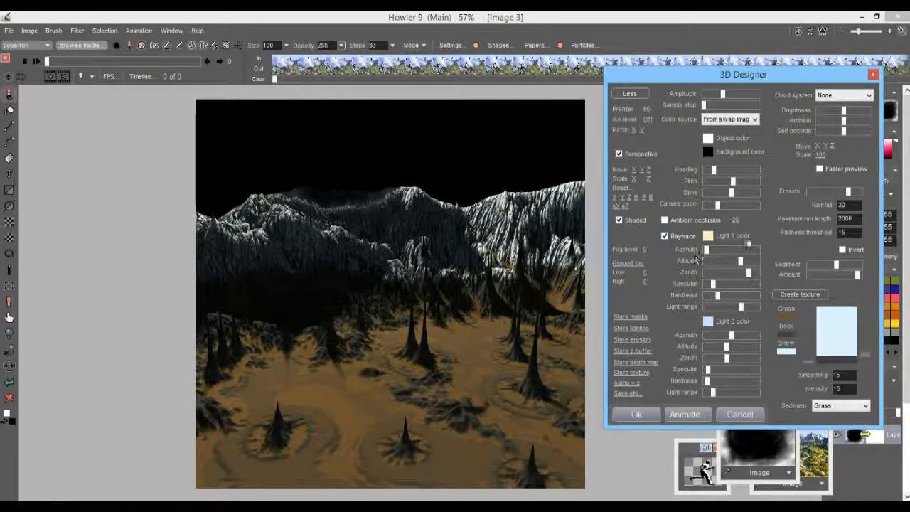
pyautogui.moveTo(713, 170); pyautogui.dragTo(747, 186)
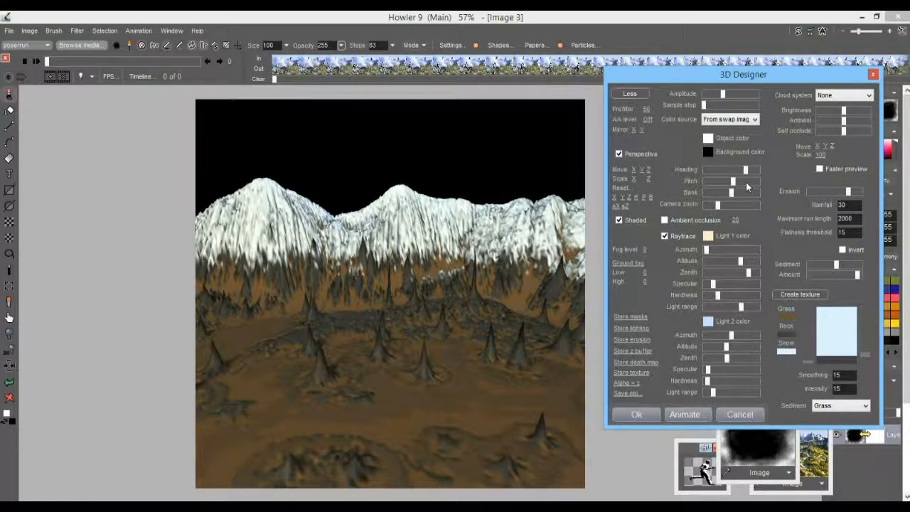
pyautogui.moveTo(746, 182); pyautogui.dragTo(720, 186)
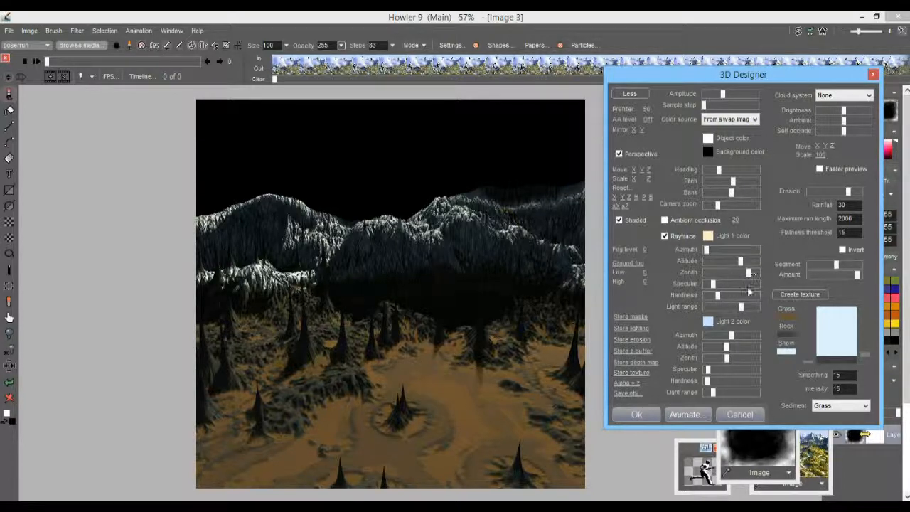
# Raise Light 1's specular, reduce its hardness to the minimum, and lower its altitude and zenith.
pyautogui.moveTo(715, 285)
pyautogui.mouseDown()
pyautogui.moveTo(753, 285)
pyautogui.moveTo(706, 300)
pyautogui.mouseUp()
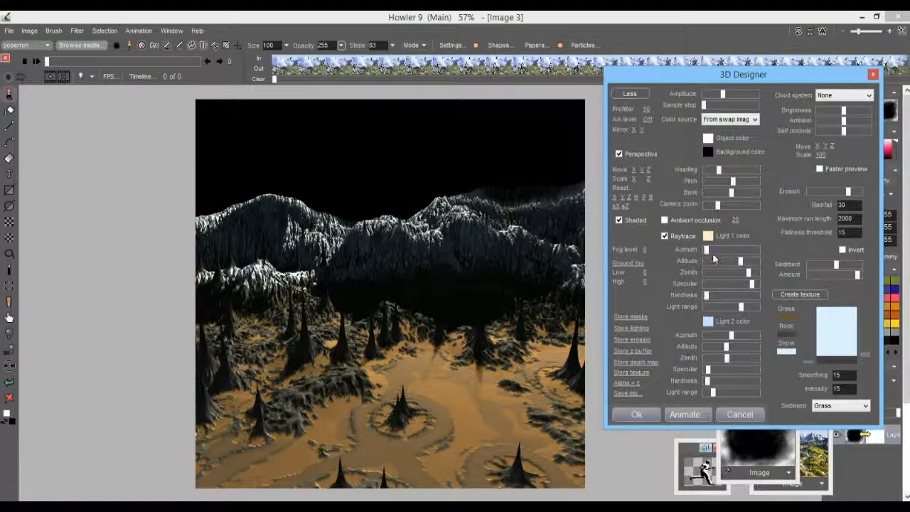
pyautogui.moveTo(740, 262); pyautogui.dragTo(738, 277)
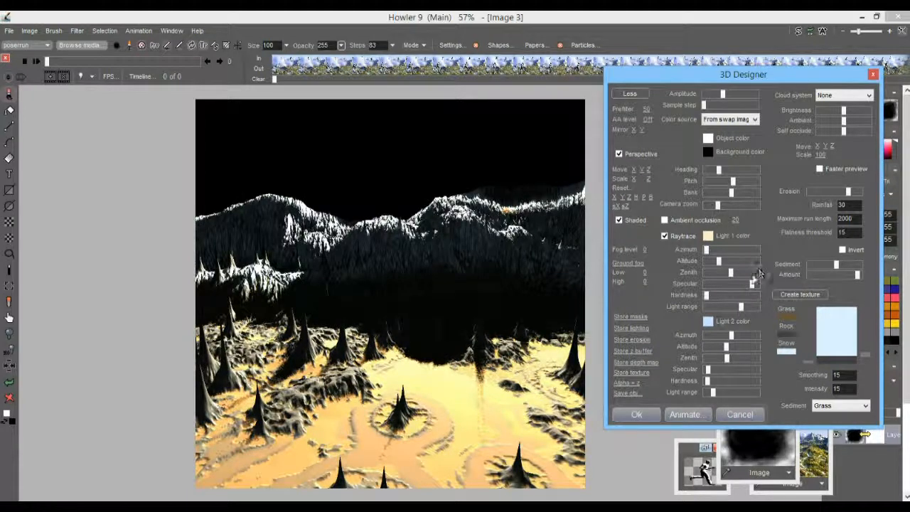
pyautogui.moveTo(719, 262)
pyautogui.mouseDown()
pyautogui.moveTo(710, 263)
pyautogui.moveTo(723, 270)
pyautogui.mouseUp()
# Turn the camera heading toward the sunlit snowy peaks, then lower Light 1's altitude and slightly increase its azimuth.
pyautogui.moveTo(719, 169); pyautogui.dragTo(747, 177)
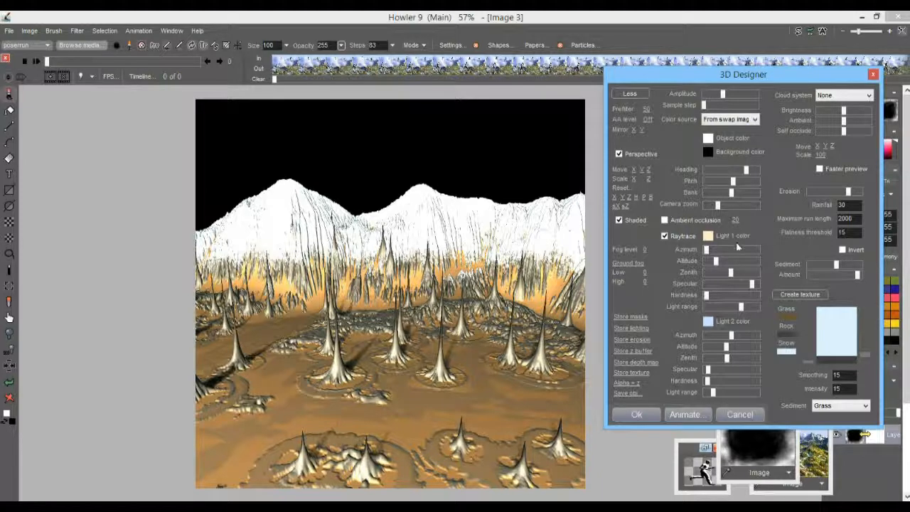
pyautogui.moveTo(715, 261); pyautogui.dragTo(712, 263)
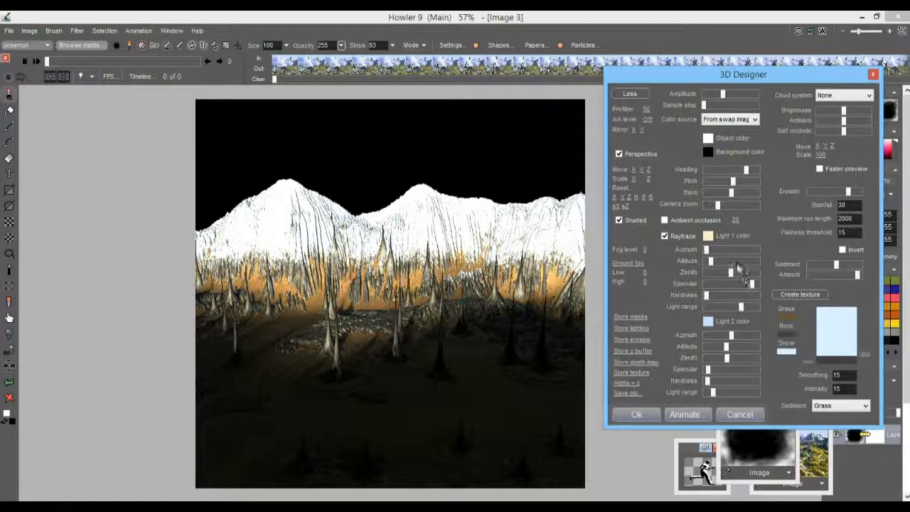
pyautogui.moveTo(706, 250); pyautogui.dragTo(716, 251)
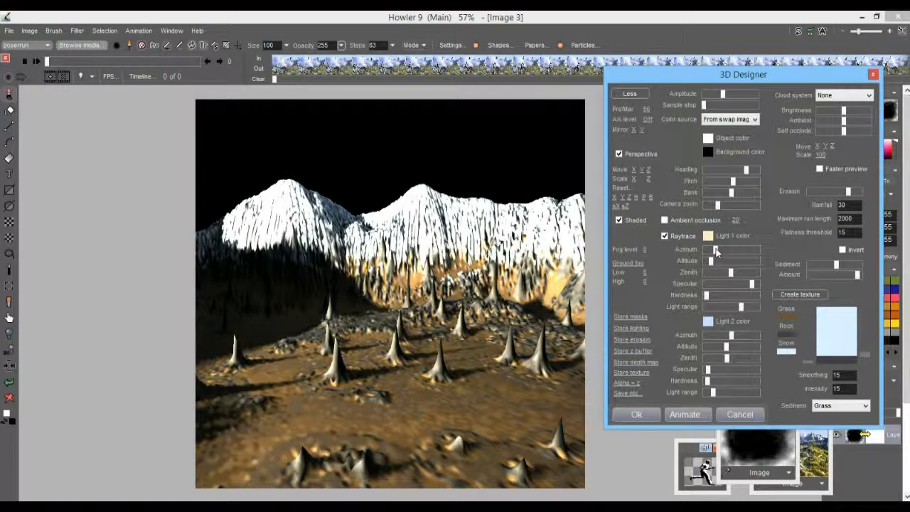
pyautogui.moveTo(716, 251); pyautogui.dragTo(718, 250)
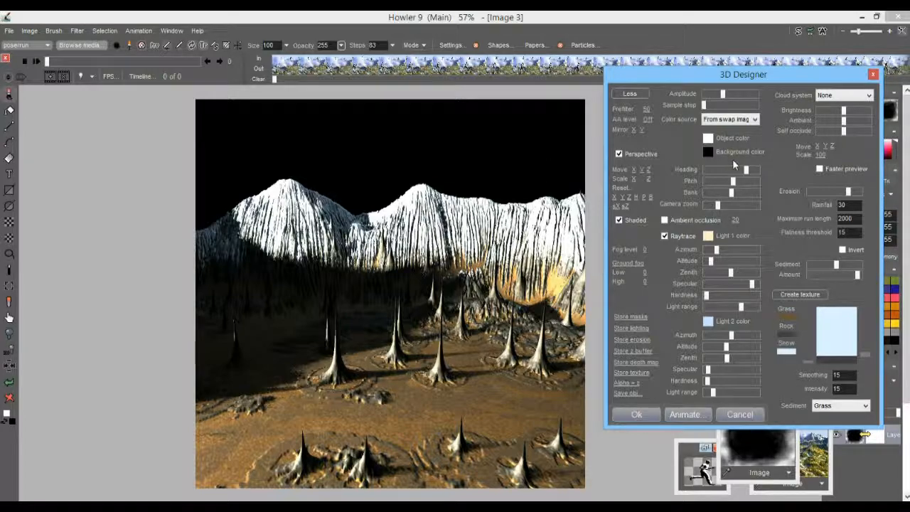
# Turn the heading to its minimum and fine-tune Light 1's azimuth and altitude for a low backlight with long foreground shadows.
pyautogui.moveTo(744, 171); pyautogui.dragTo(726, 177)
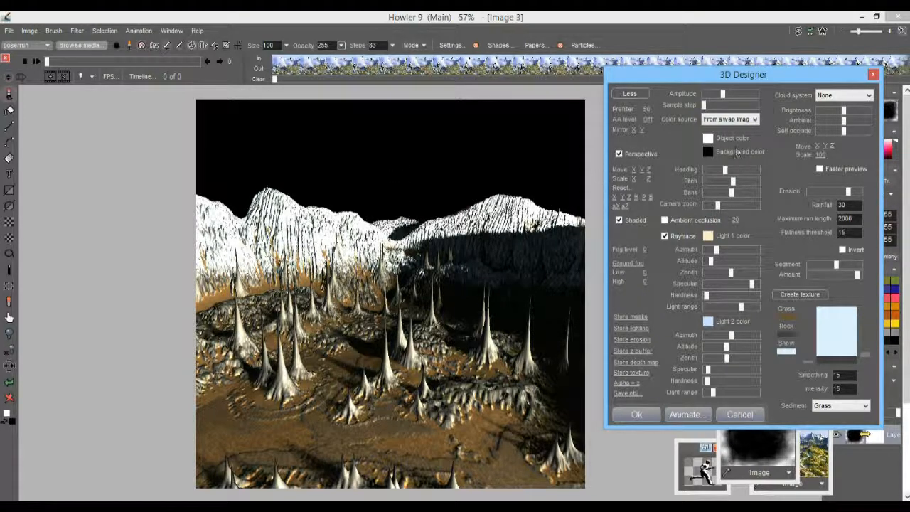
pyautogui.moveTo(725, 169); pyautogui.dragTo(705, 180)
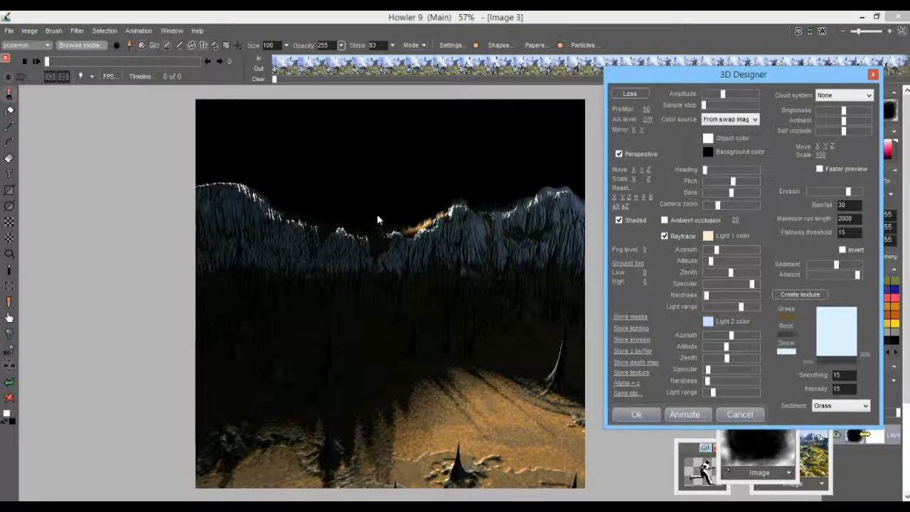
pyautogui.moveTo(717, 255)
pyautogui.mouseDown()
pyautogui.moveTo(724, 260)
pyautogui.moveTo(740, 245)
pyautogui.moveTo(723, 260)
pyautogui.moveTo(720, 245)
pyautogui.moveTo(723, 262)
pyautogui.moveTo(714, 261)
pyautogui.mouseUp()
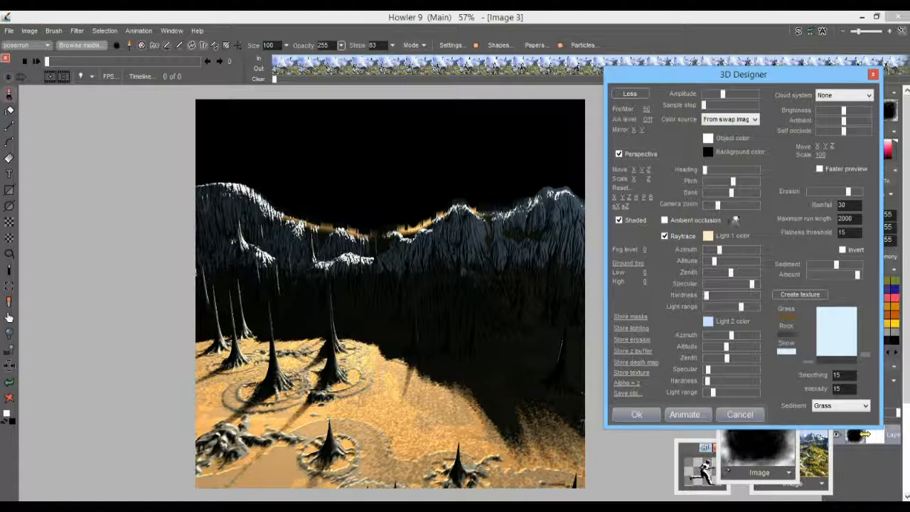
pyautogui.moveTo(719, 252); pyautogui.dragTo(711, 263)
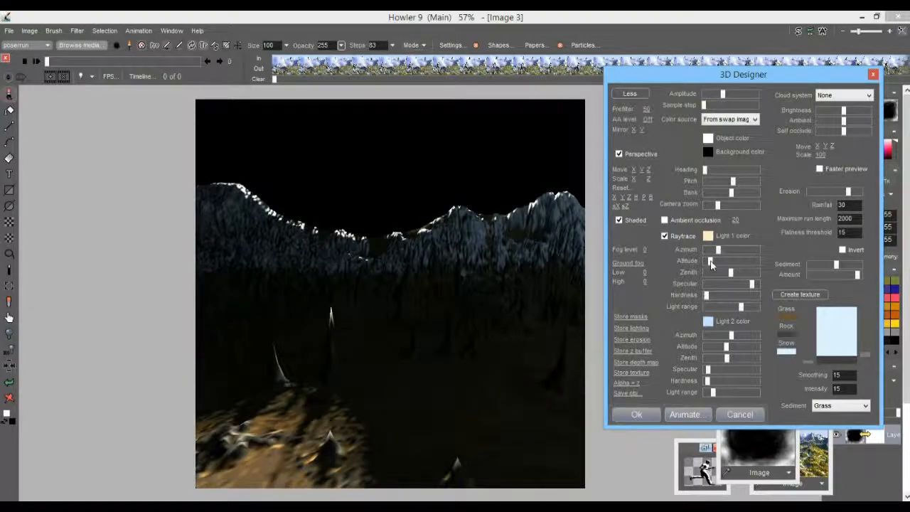
pyautogui.moveTo(711, 262); pyautogui.dragTo(712, 264)
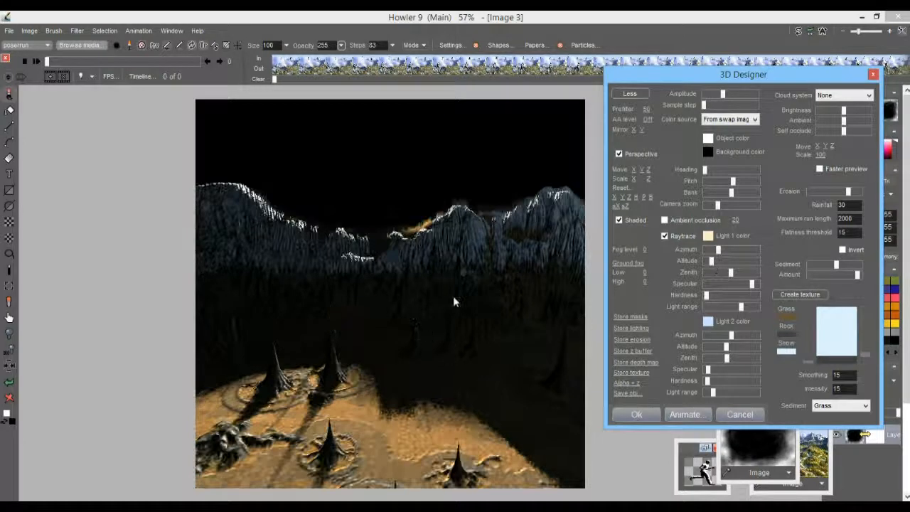
# Set Light 2's altitude to maximum and zenith to minimum, and moderately increase its light range.
pyautogui.moveTo(722, 392); pyautogui.dragTo(717, 393)
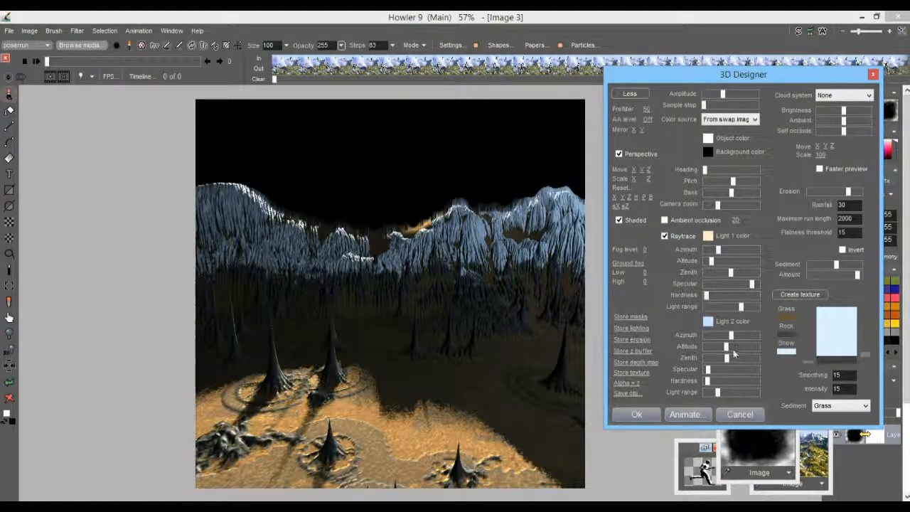
pyautogui.moveTo(735, 351); pyautogui.dragTo(758, 347)
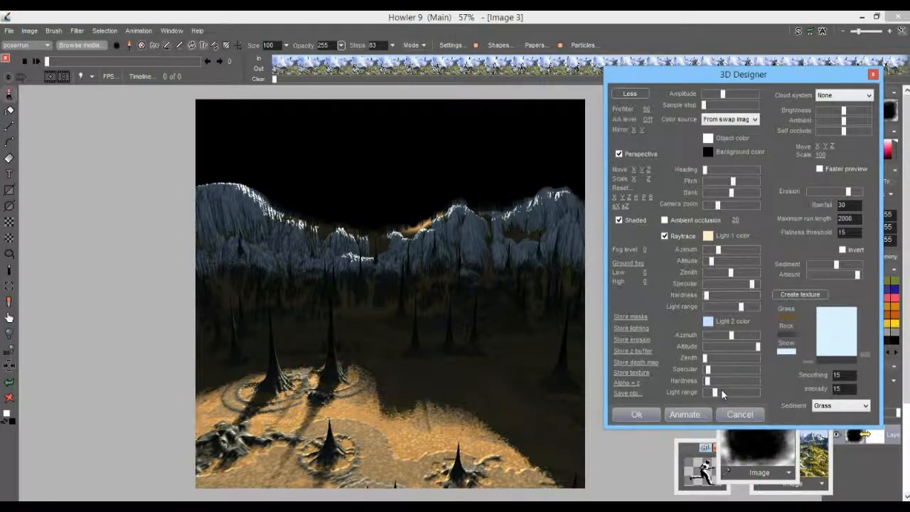
pyautogui.moveTo(734, 391); pyautogui.dragTo(725, 395)
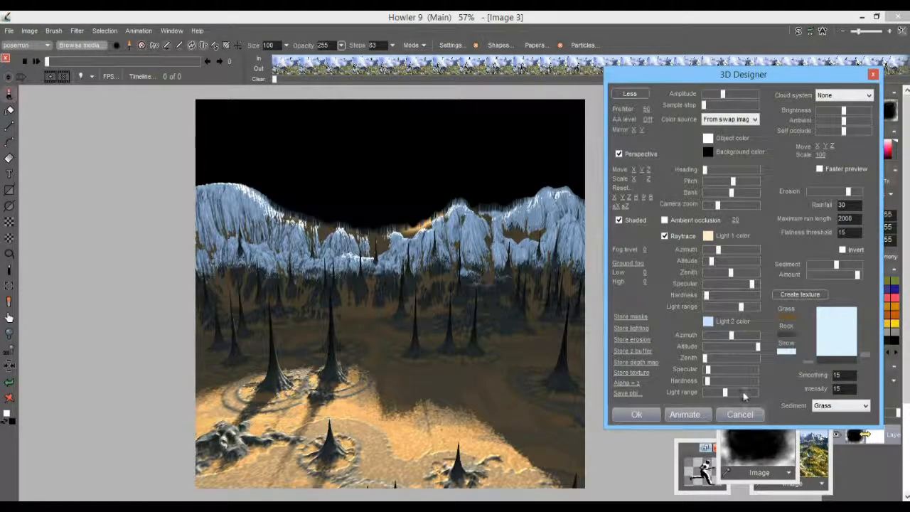
pyautogui.moveTo(726, 395); pyautogui.dragTo(720, 395)
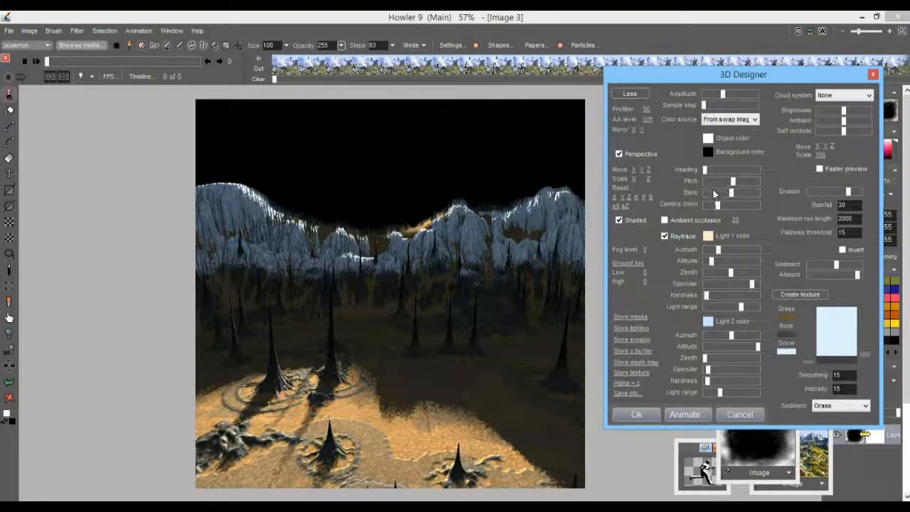
# Enable ambient occlusion in Multiply mode and increase Light 2's range to brighten the terrain.
pyautogui.click(677, 222)
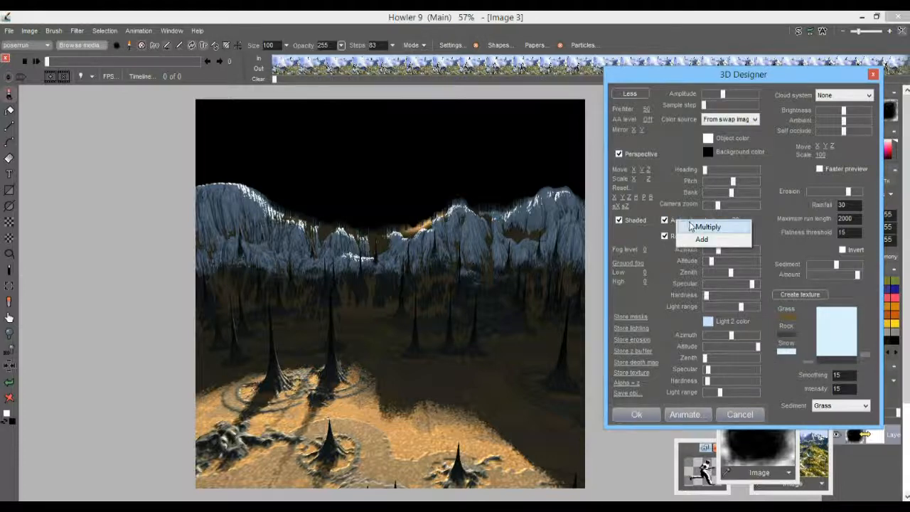
pyautogui.click(707, 227)
pyautogui.moveTo(720, 392); pyautogui.dragTo(727, 392)
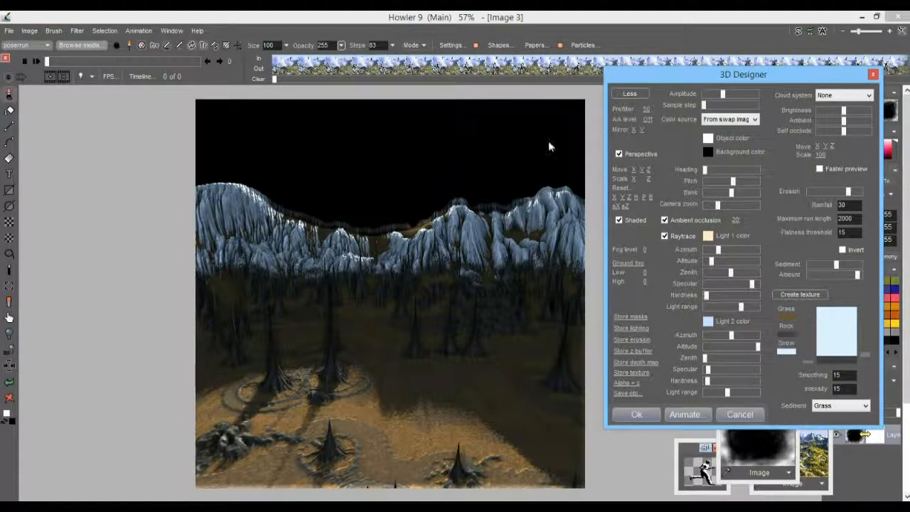
# Change the black background color to a muted teal blue for the sky.
pyautogui.click(708, 152)
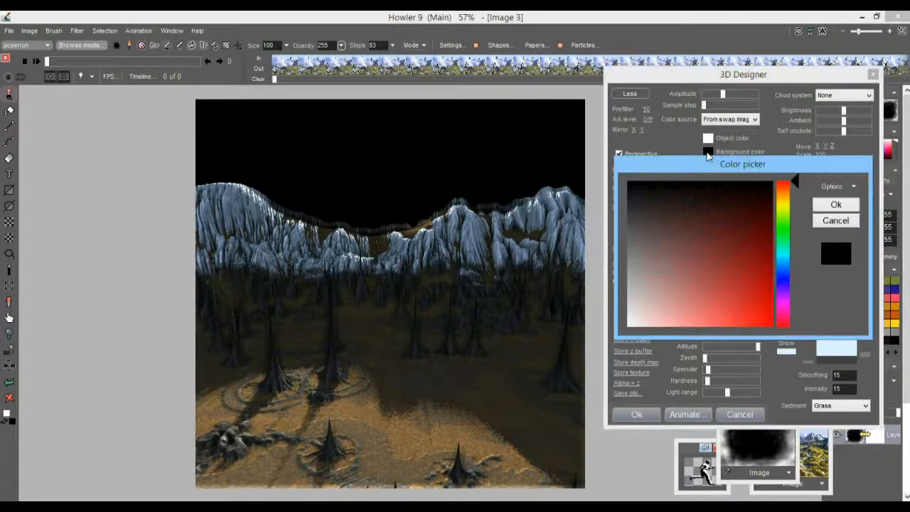
pyautogui.click(638, 310)
pyautogui.click(635, 312)
pyautogui.moveTo(781, 262); pyautogui.dragTo(782, 253)
pyautogui.moveTo(700, 284); pyautogui.dragTo(684, 221)
pyautogui.moveTo(676, 270); pyautogui.dragTo(670, 274)
pyautogui.click(841, 207)
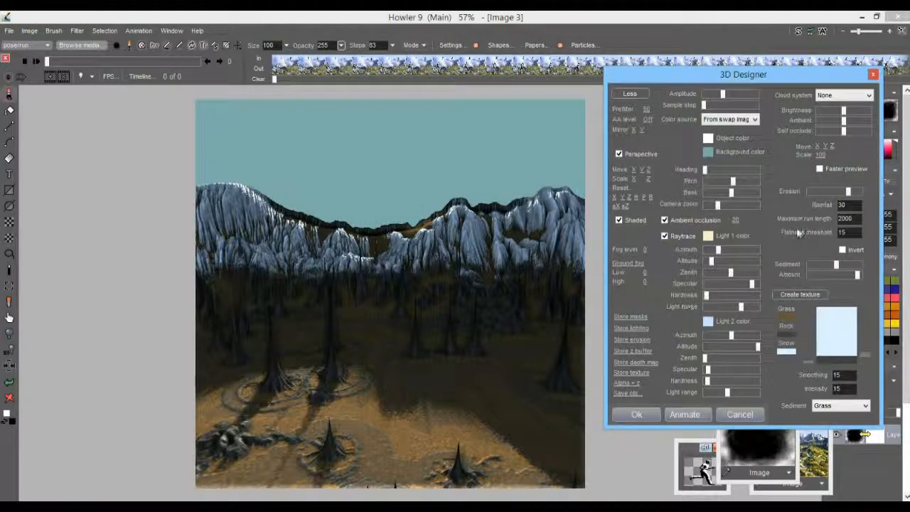
# Switch ambient occlusion to Add mode and slightly reduce Light 2's range.
pyautogui.click(692, 219)
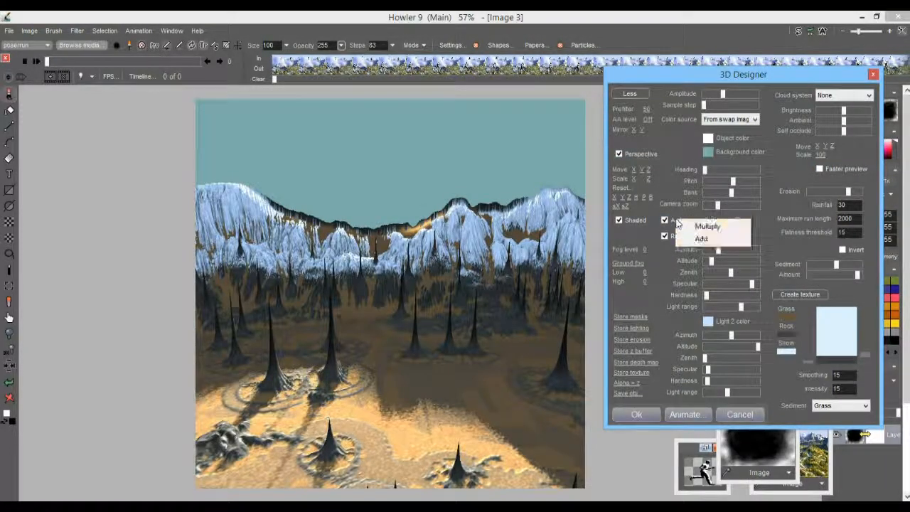
pyautogui.click(701, 239)
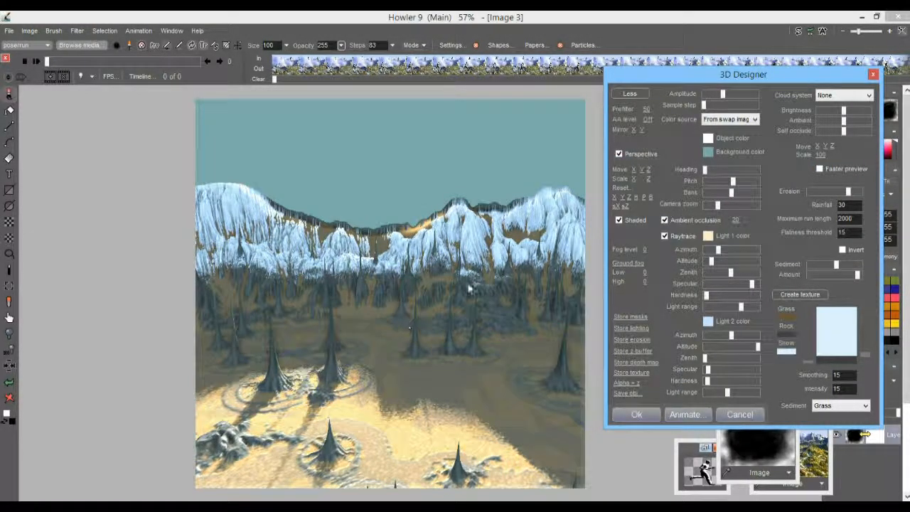
pyautogui.moveTo(726, 391); pyautogui.dragTo(723, 392)
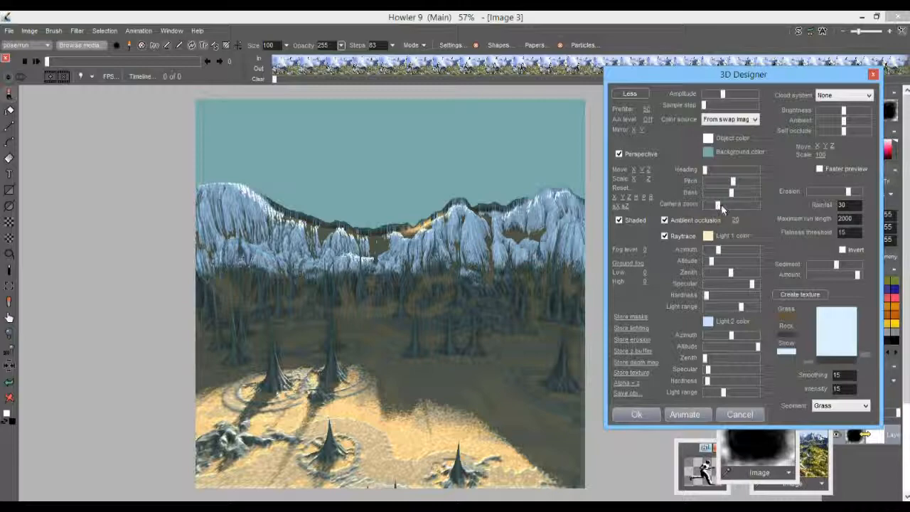
# Try a different camera zoom, slightly increase the pitch, and turn the heading back toward the brightly lit snowy peaks.
pyautogui.moveTo(720, 204); pyautogui.dragTo(728, 210)
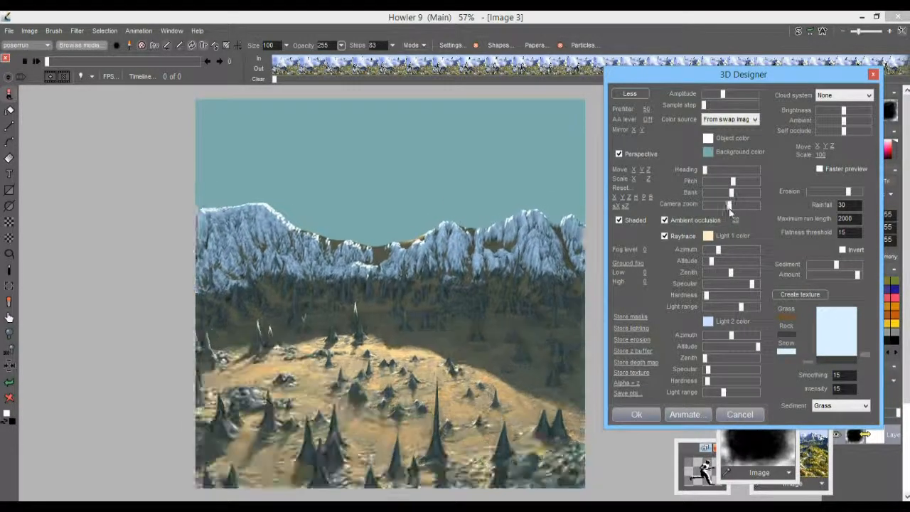
pyautogui.moveTo(725, 209)
pyautogui.mouseDown()
pyautogui.moveTo(713, 211)
pyautogui.moveTo(723, 214)
pyautogui.mouseUp()
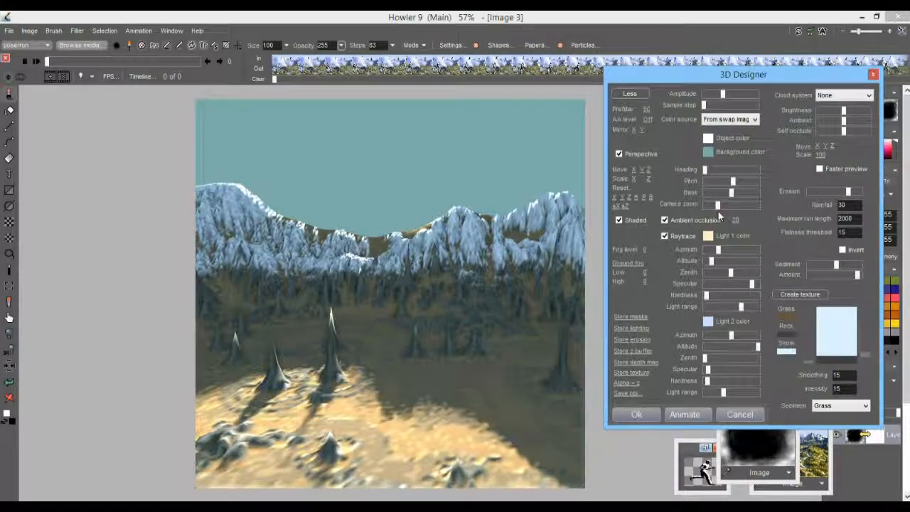
pyautogui.moveTo(733, 181)
pyautogui.mouseDown()
pyautogui.moveTo(746, 177)
pyautogui.moveTo(735, 186)
pyautogui.mouseUp()
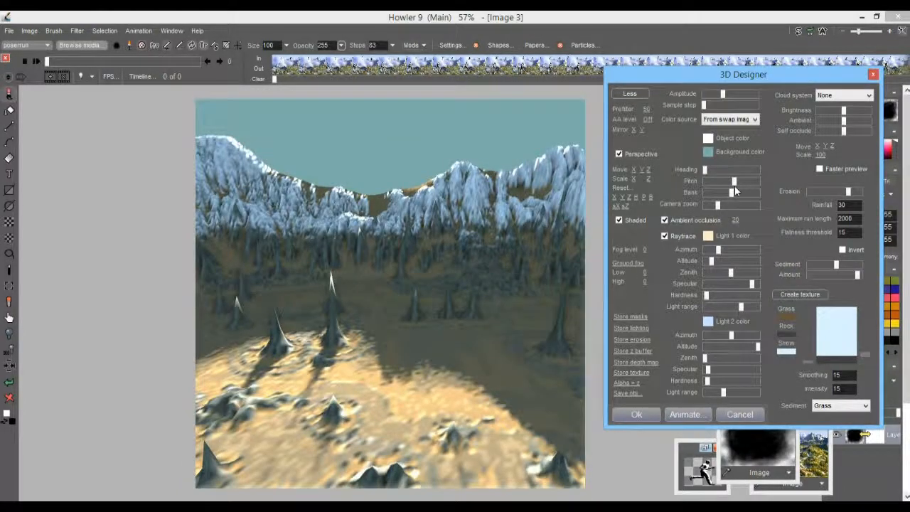
pyautogui.moveTo(706, 172); pyautogui.dragTo(729, 177)
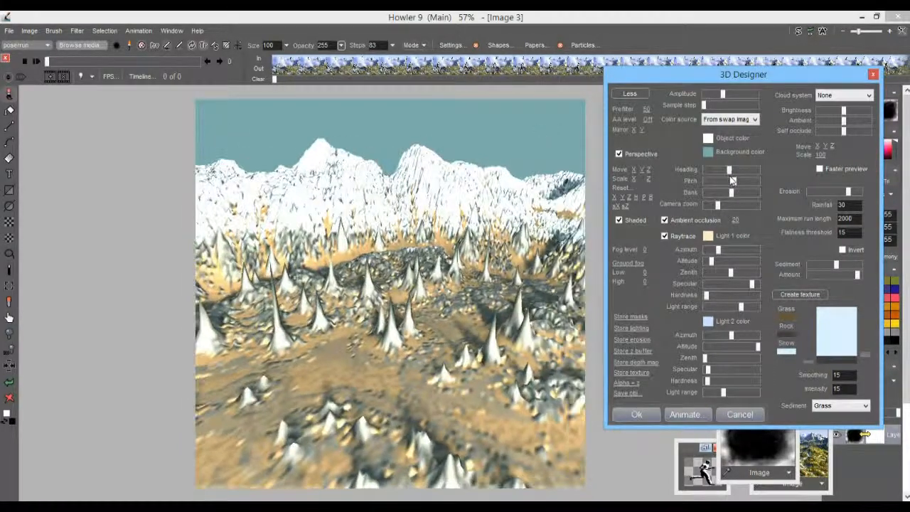
# Slightly reduce Light 2's range, set the AA level to 3, and turn off ambient occlusion.
pyautogui.click(722, 391)
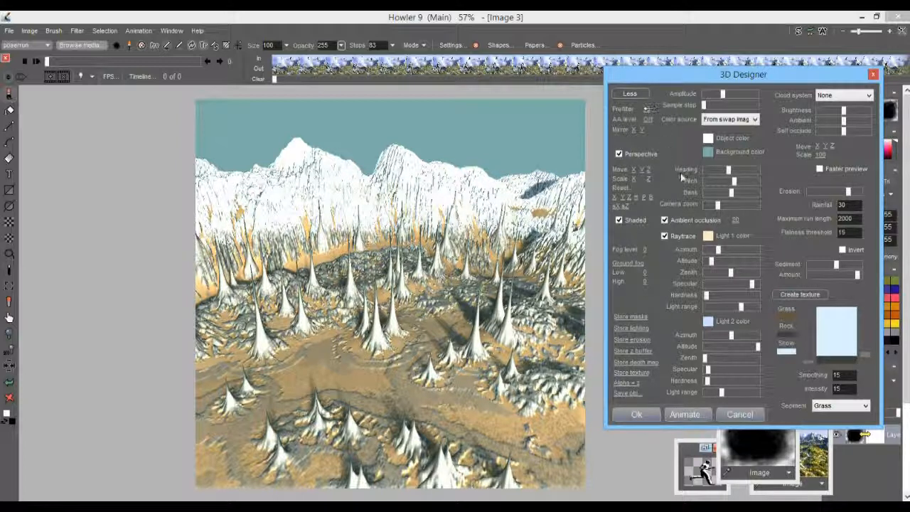
pyautogui.click(680, 221)
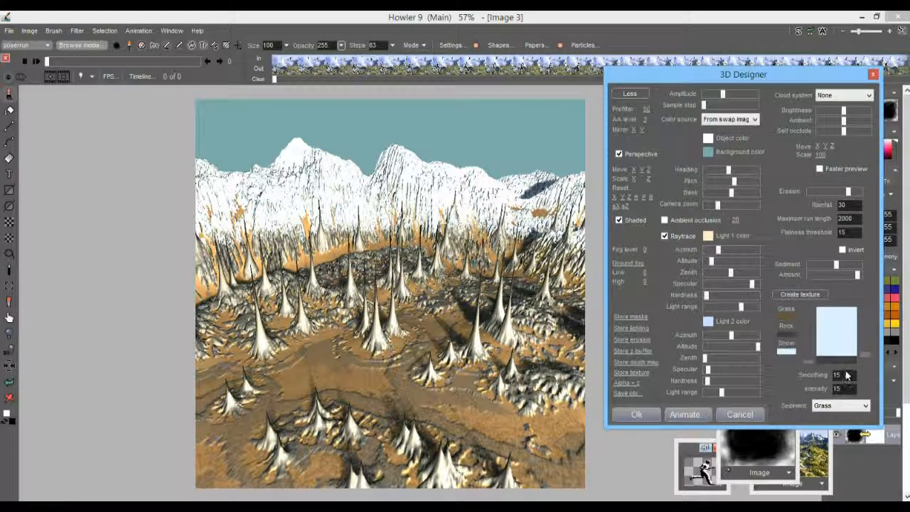
# Create a new terrain texture in place of the swap image and color its sediment as Snow.
pyautogui.click(807, 294)
pyautogui.click(507, 302)
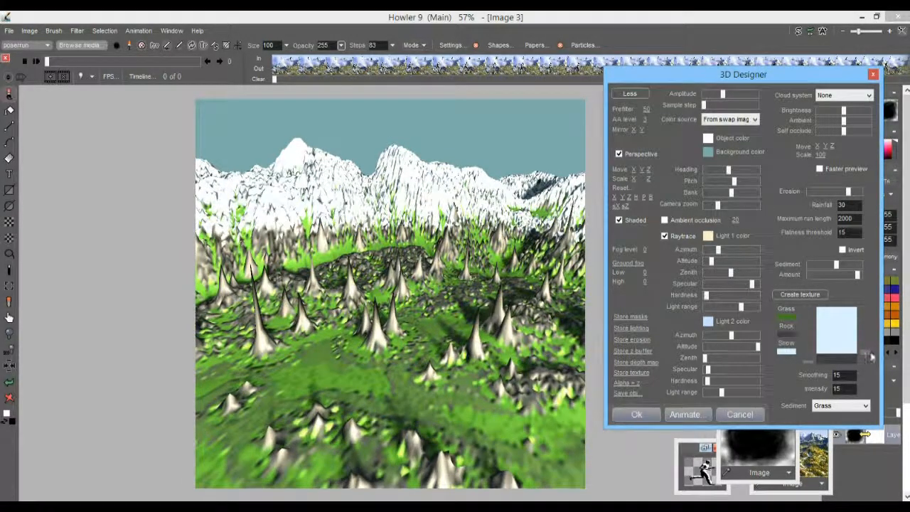
pyautogui.click(853, 406)
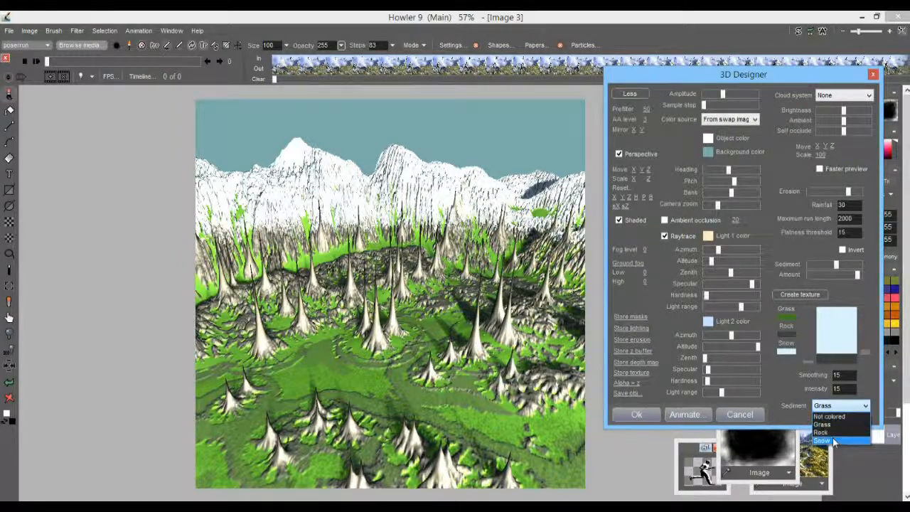
pyautogui.click(836, 440)
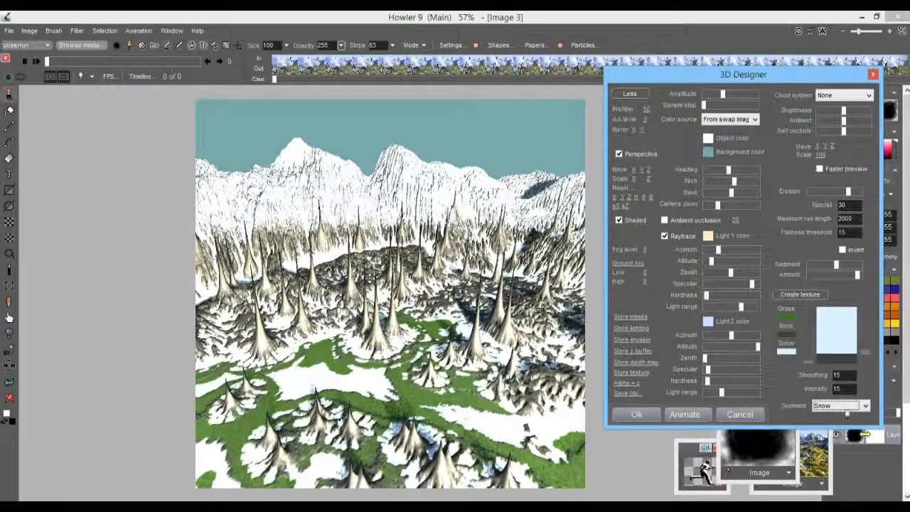
# Change the texture's grass color from green to orange and set the sediment coloring to Grass.
pyautogui.click(787, 317)
pyautogui.click(783, 193)
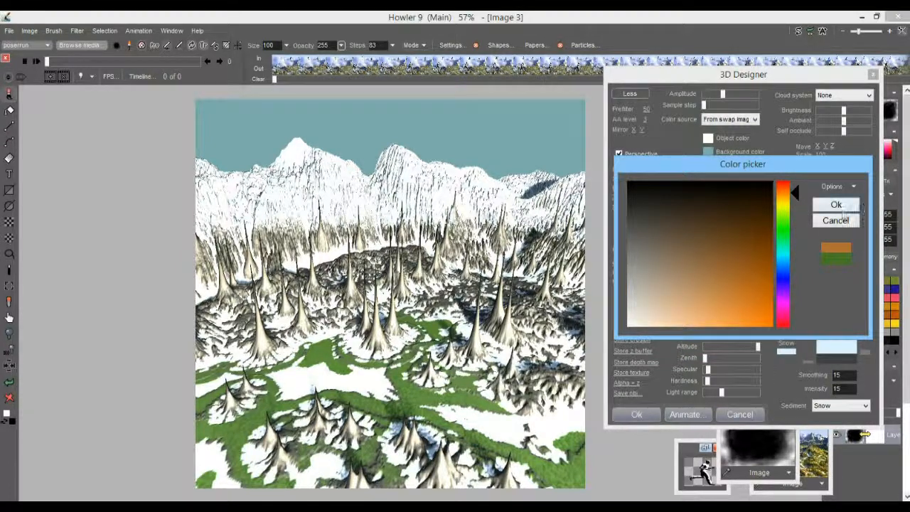
pyautogui.click(839, 207)
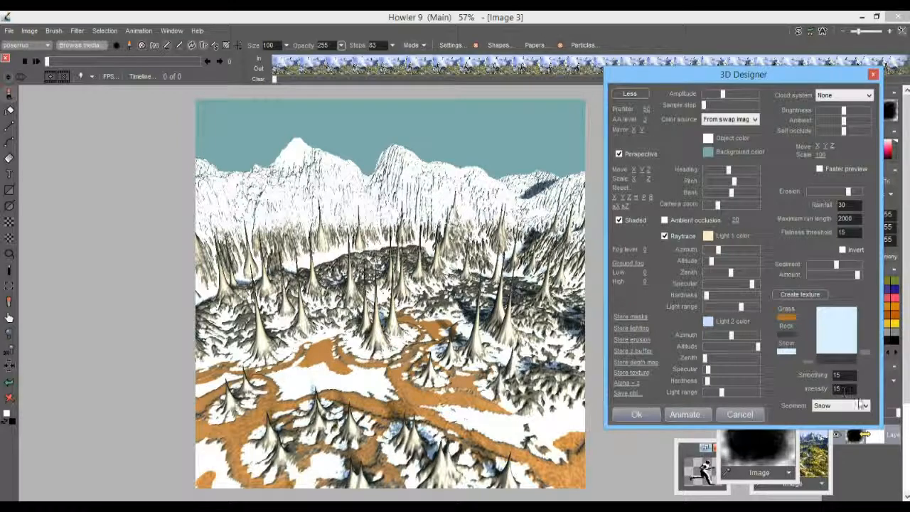
pyautogui.click(861, 404)
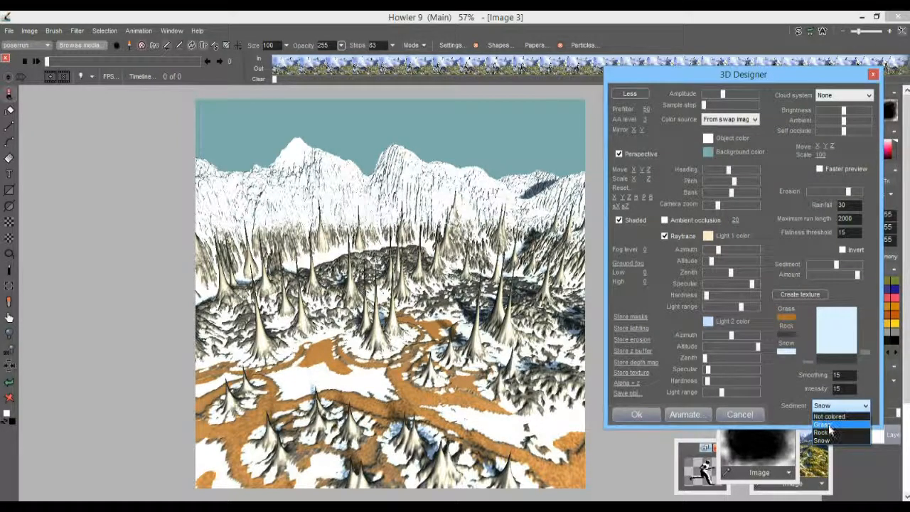
pyautogui.click(829, 425)
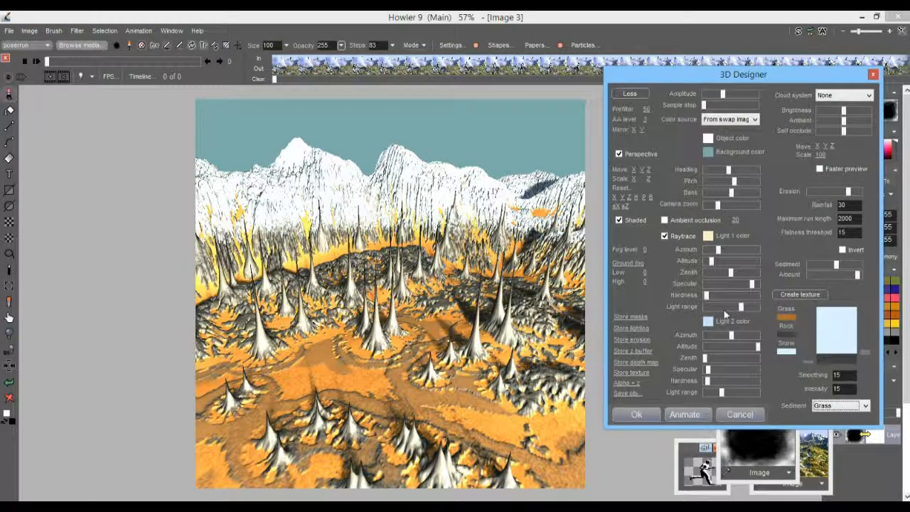
# Try a value of 1 for the texture's smoothing and intensity, and settle on 33 for both.
pyautogui.doubleClick(837, 375)
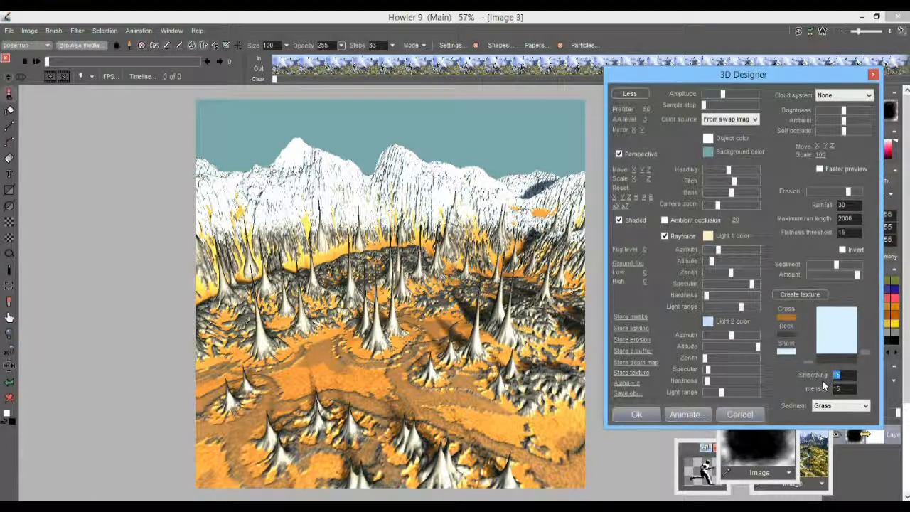
pyautogui.write('1')
pyautogui.doubleClick(845, 389)
pyautogui.write('1')
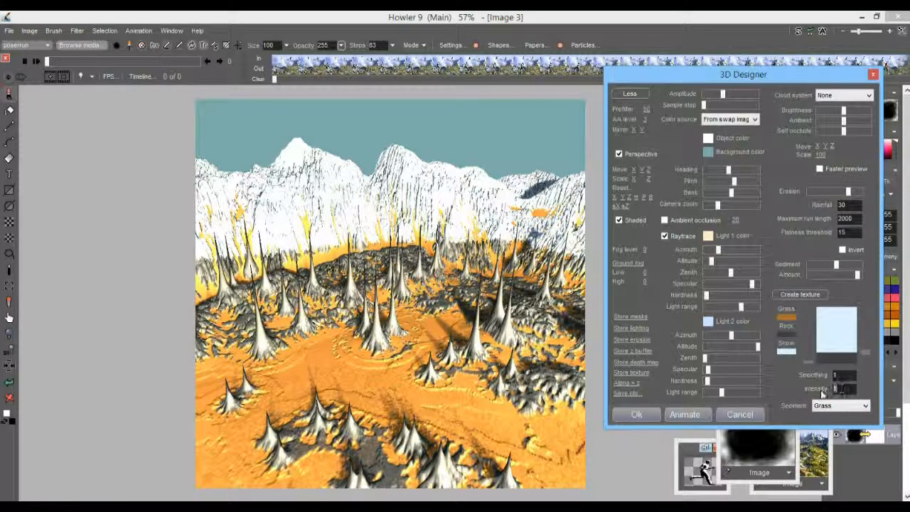
pyautogui.write('33')
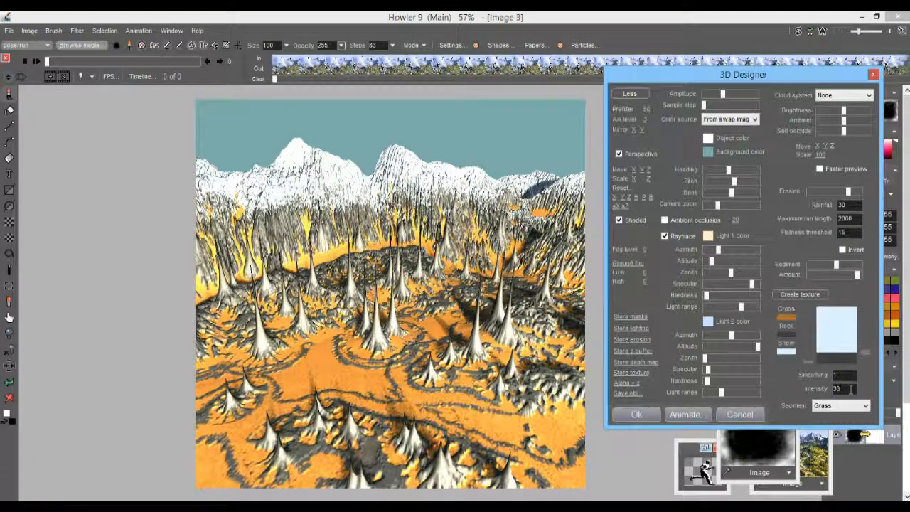
pyautogui.write('3')
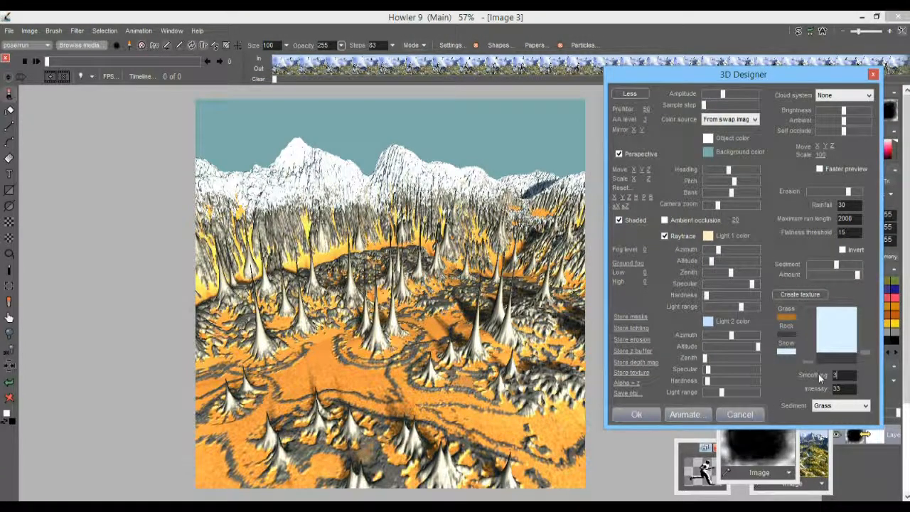
pyautogui.write('3')
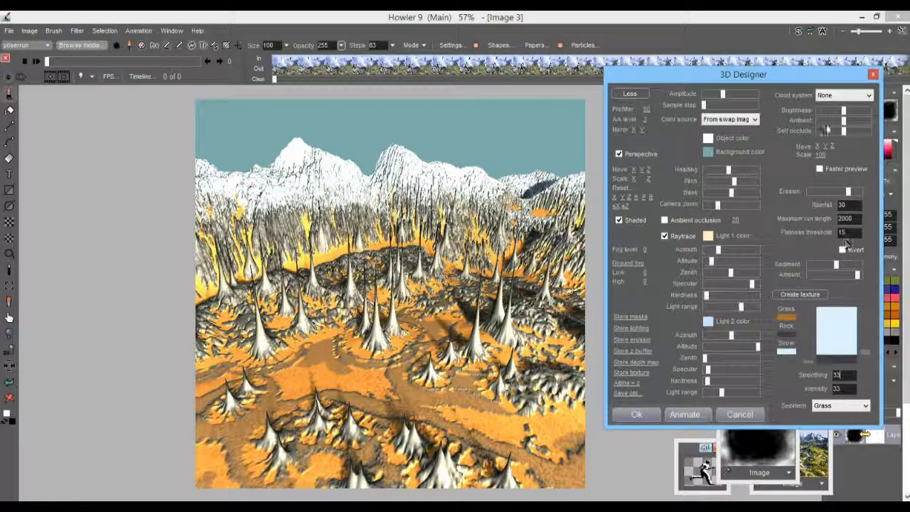
# Choose the Sky_Puffies.cld cloud system for the landscape's sky.
pyautogui.click(846, 96)
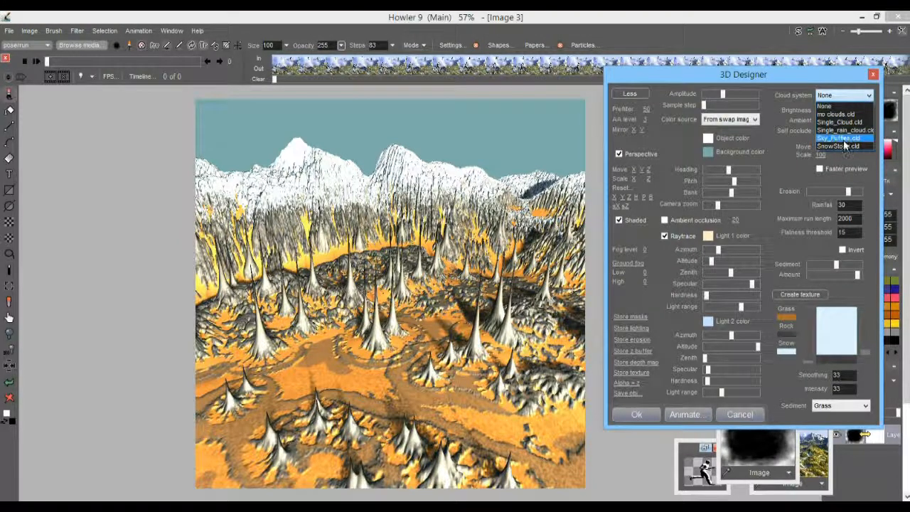
pyautogui.click(843, 138)
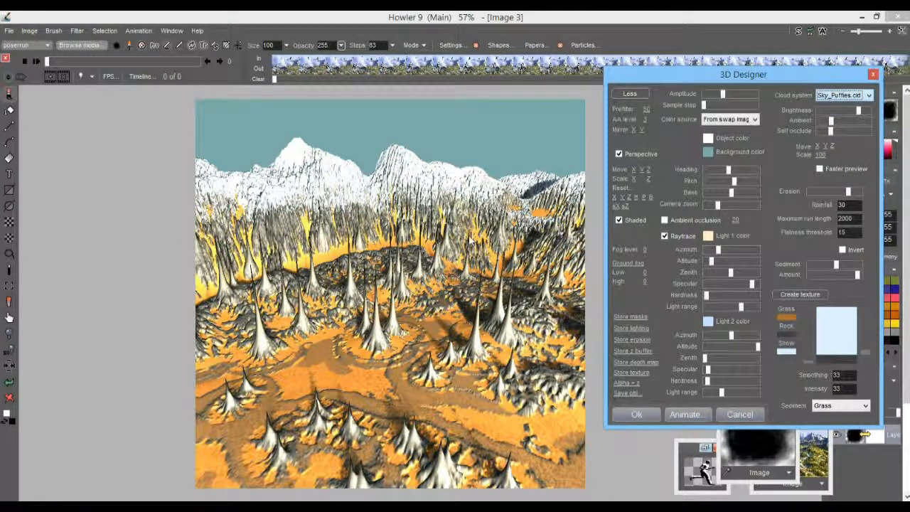
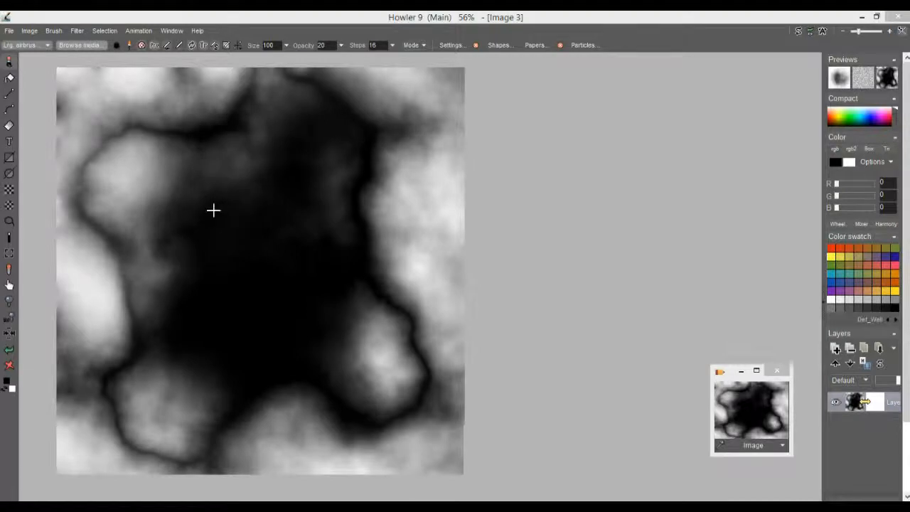
# Open the 3D Designer on the grayscale height map and place its window clear of the terrain preview.
pyautogui.click(158, 48)
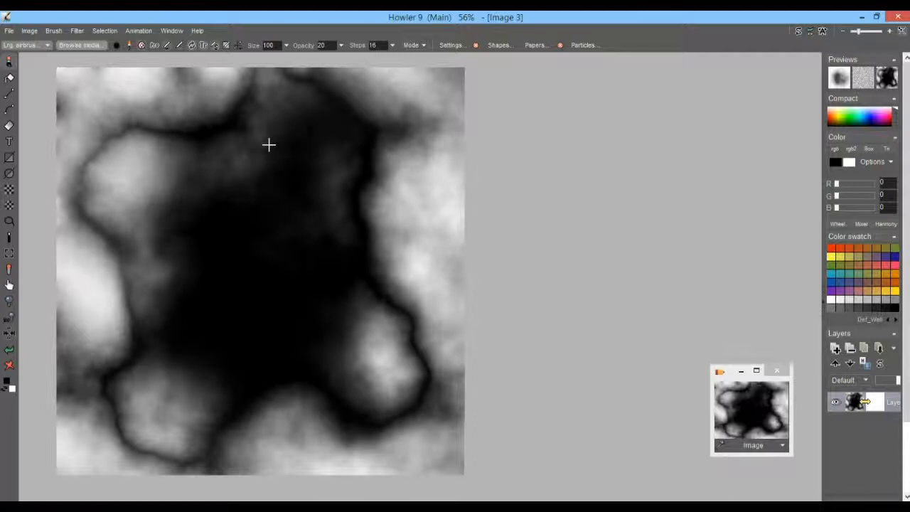
pyautogui.click(77, 30)
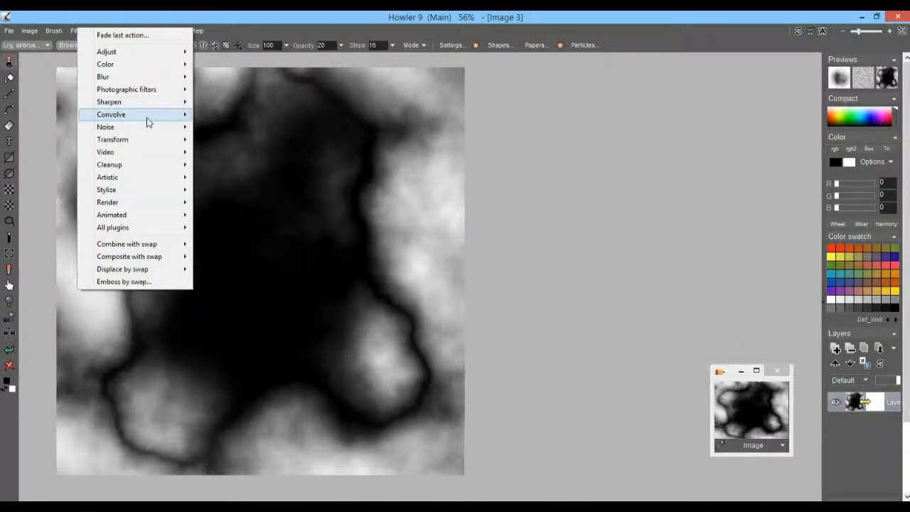
pyautogui.moveTo(150, 94)
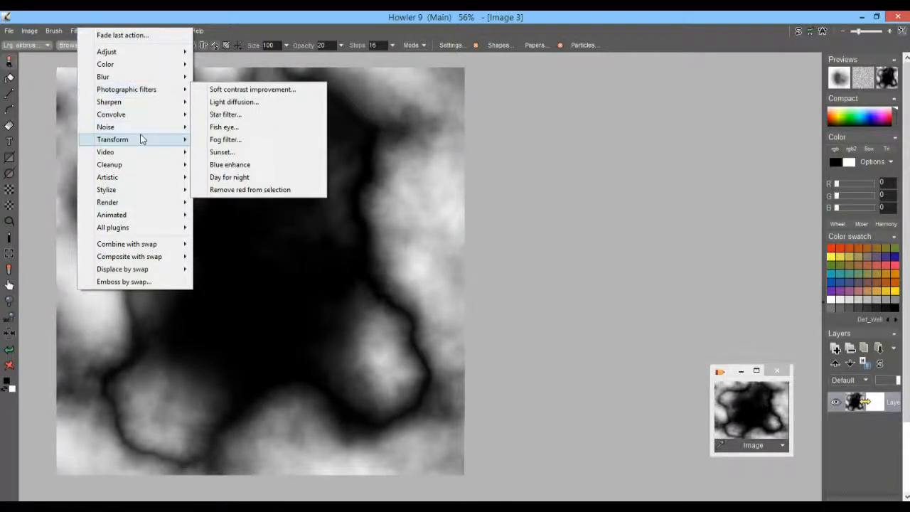
pyautogui.moveTo(142, 139)
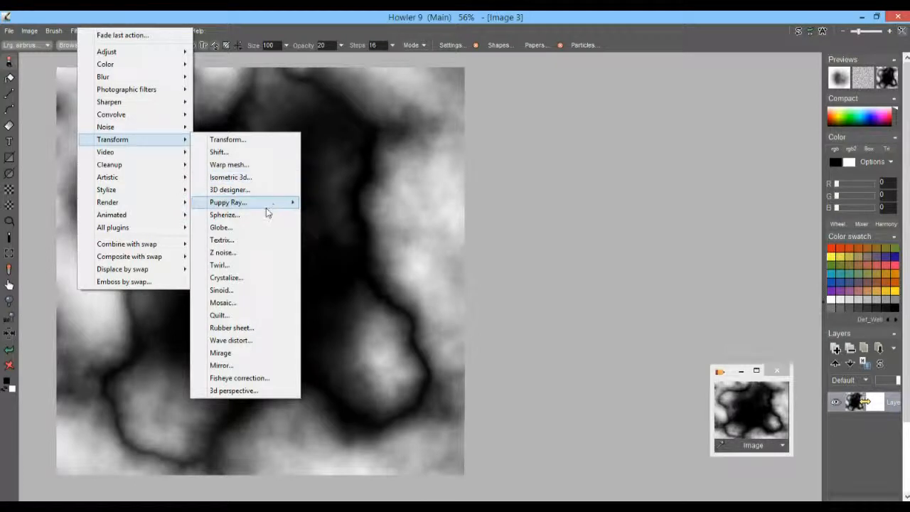
pyautogui.click(245, 189)
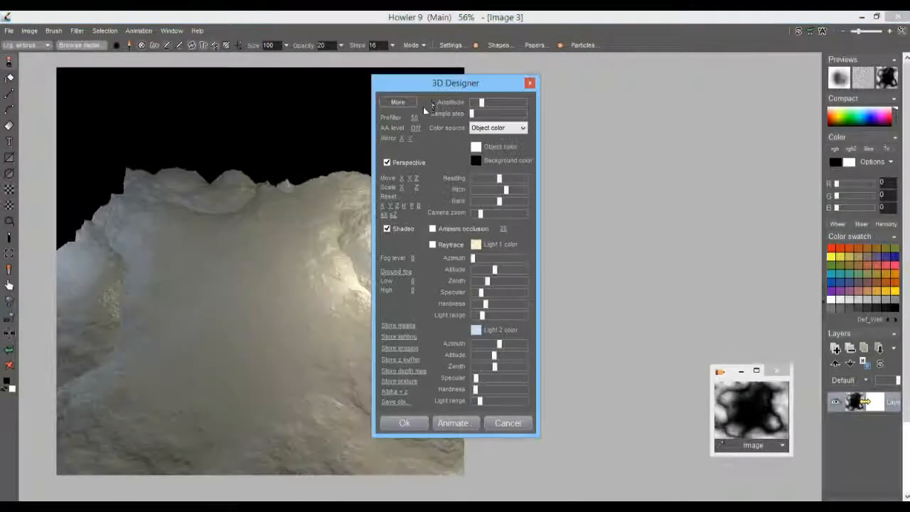
pyautogui.moveTo(417, 90); pyautogui.dragTo(646, 84)
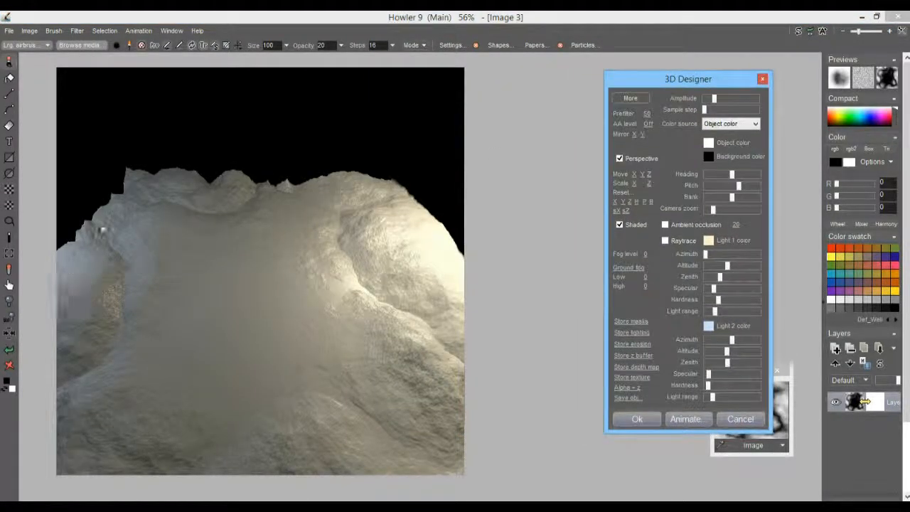
# Slightly increase the terrain's amplitude and apply strong erosion with a high sediment level and amount.
pyautogui.moveTo(714, 98); pyautogui.dragTo(721, 102)
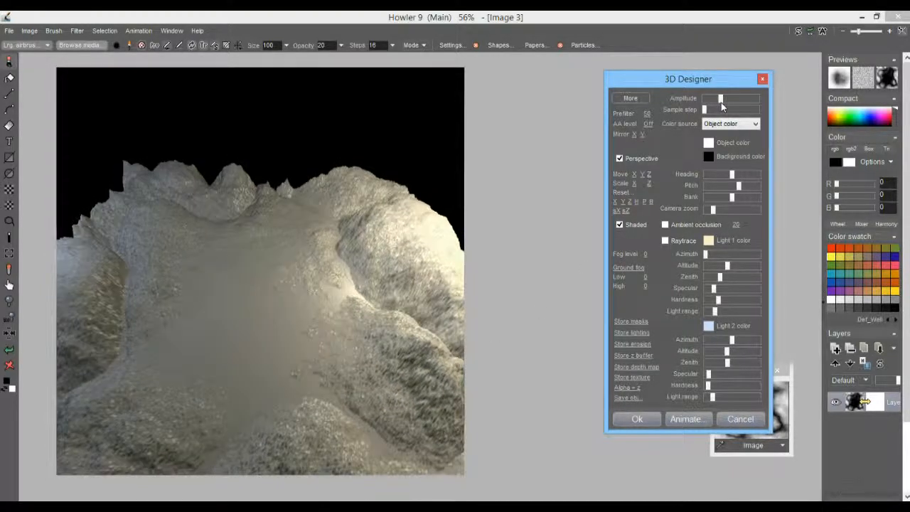
pyautogui.click(630, 98)
pyautogui.moveTo(809, 270); pyautogui.dragTo(854, 277)
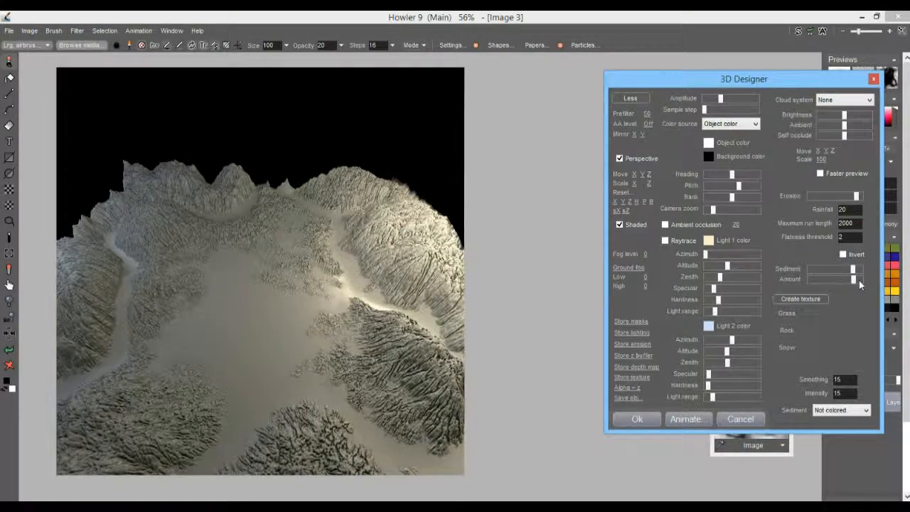
# Create a texture for the eroded terrain, replacing the swap image, and change its grass color to dark brown.
pyautogui.click(790, 299)
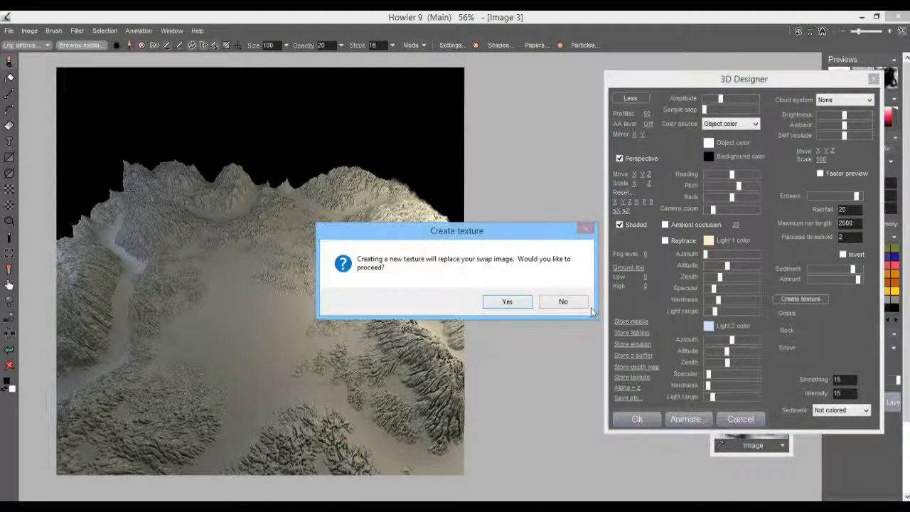
pyautogui.click(506, 304)
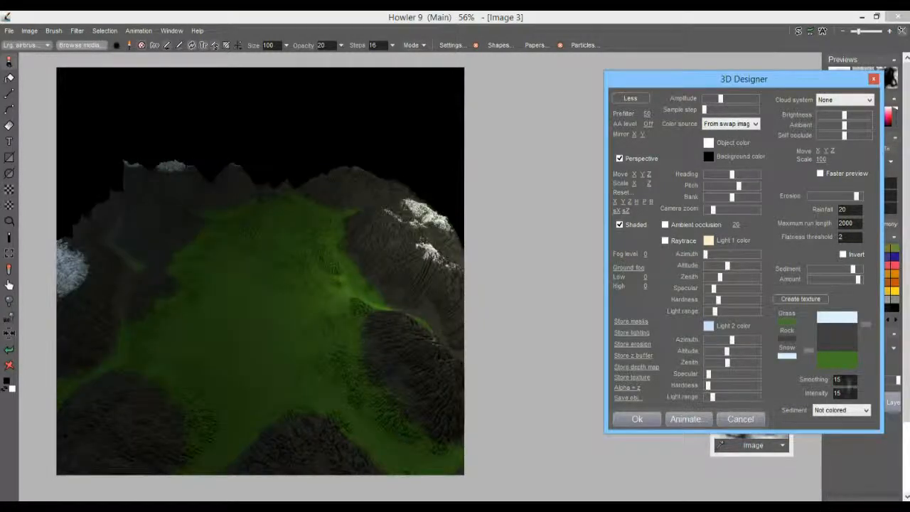
pyautogui.click(789, 323)
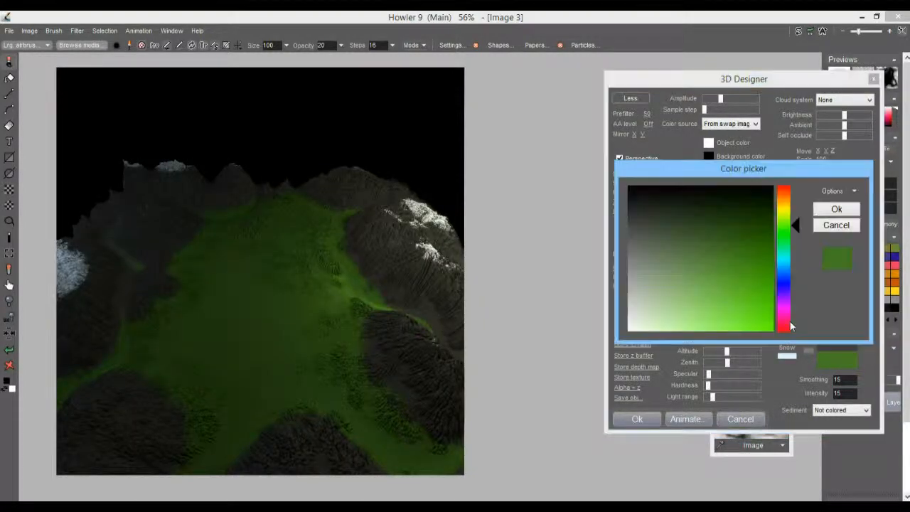
pyautogui.moveTo(787, 205); pyautogui.dragTo(787, 199)
pyautogui.moveTo(712, 268)
pyautogui.mouseDown()
pyautogui.moveTo(744, 290)
pyautogui.moveTo(725, 288)
pyautogui.moveTo(732, 235)
pyautogui.moveTo(728, 245)
pyautogui.mouseUp()
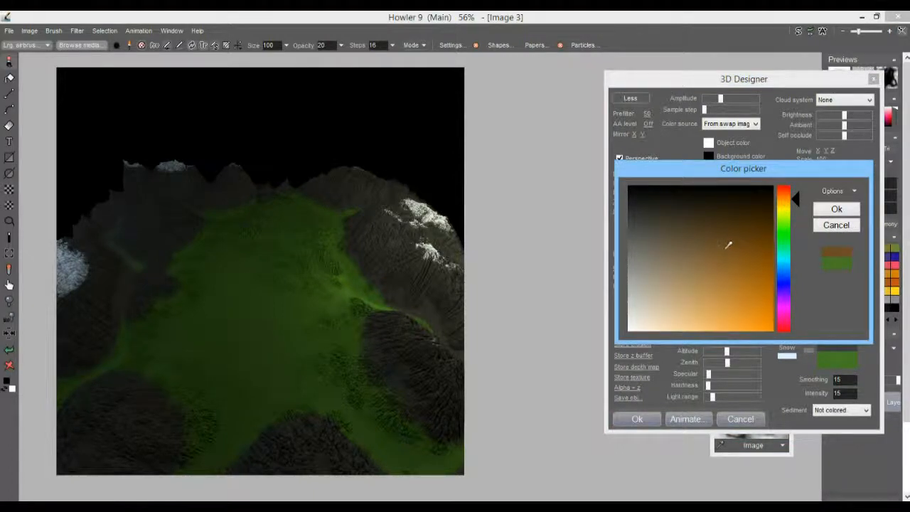
pyautogui.click(836, 209)
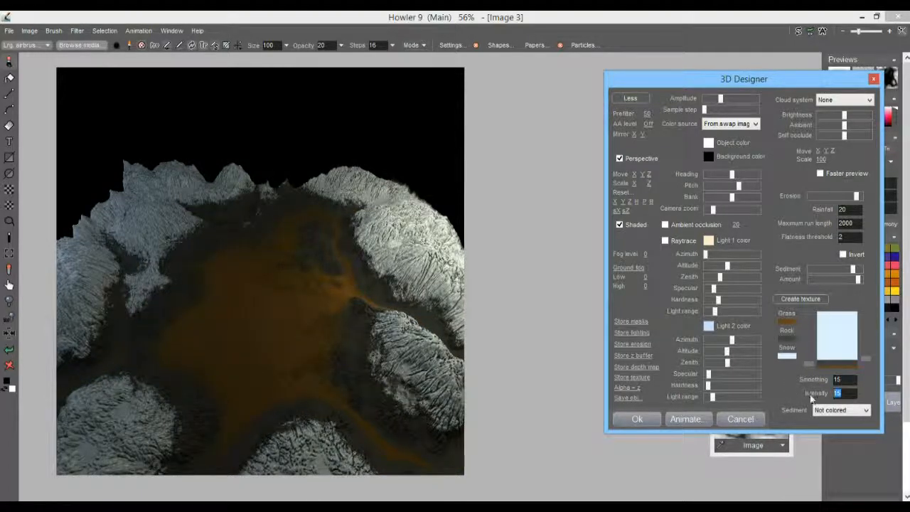
# Set both the intensity and the smoothing of the terrain texture to 22.
pyautogui.write('22')
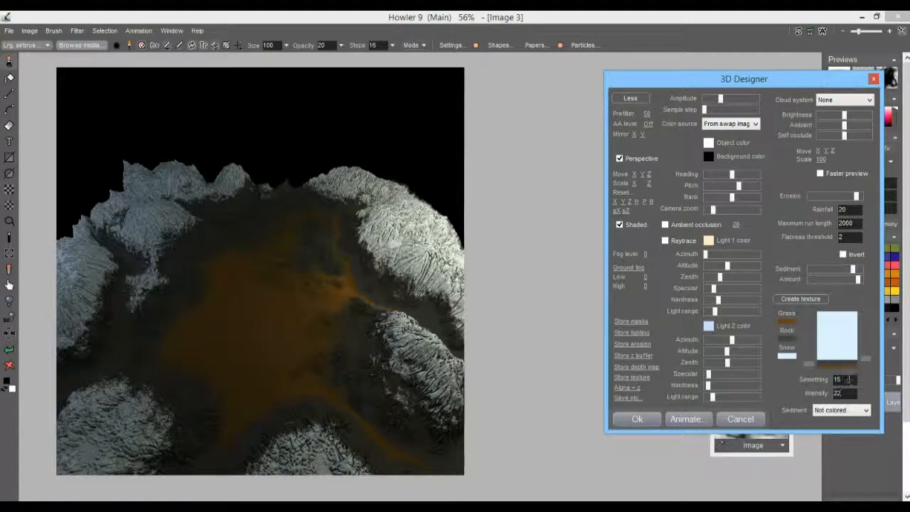
pyautogui.moveTo(849, 377); pyautogui.dragTo(824, 385)
pyautogui.write('22')
# Change the black background color to a light teal blue for the sky.
pyautogui.click(708, 156)
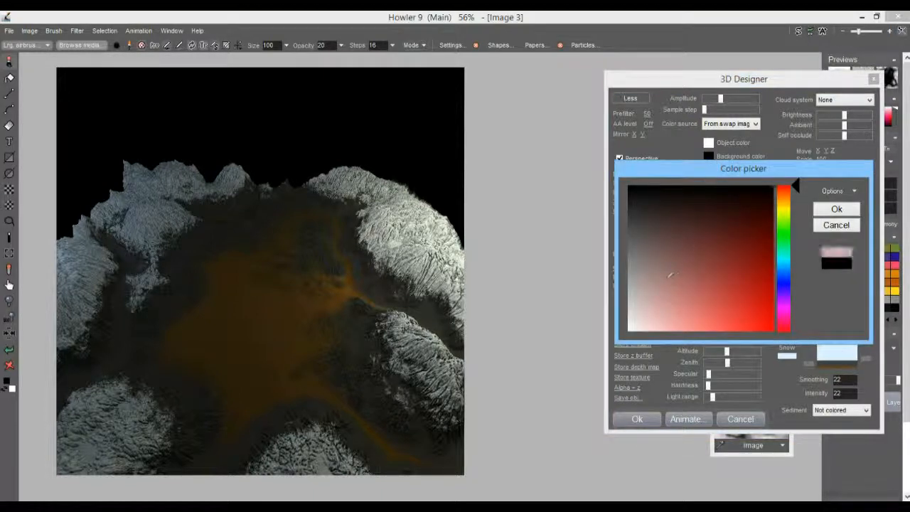
pyautogui.click(782, 261)
pyautogui.click(657, 301)
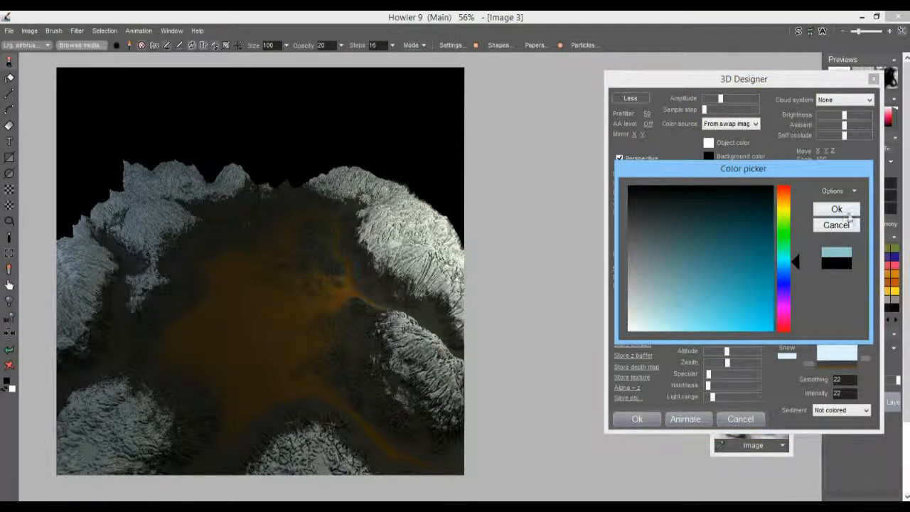
pyautogui.click(846, 211)
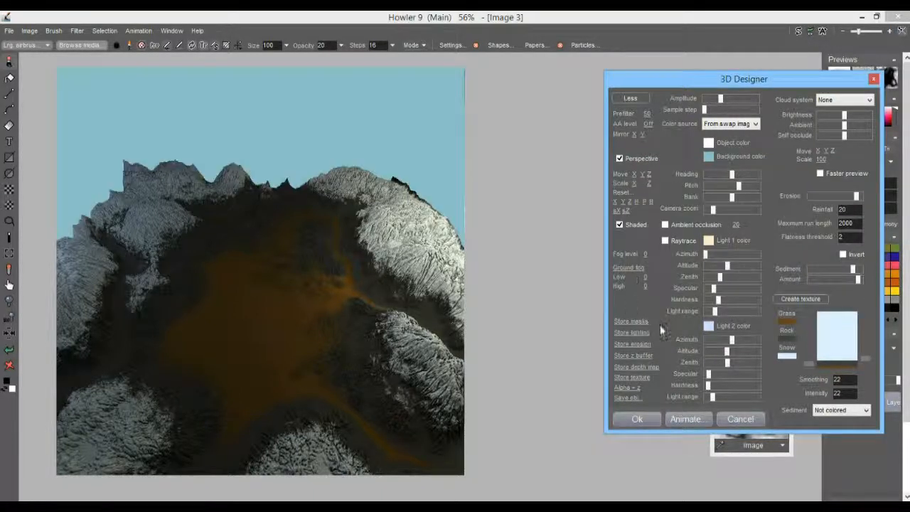
# Try ambient occlusion on the terrain and turn it back off.
pyautogui.click(683, 226)
pyautogui.click(727, 243)
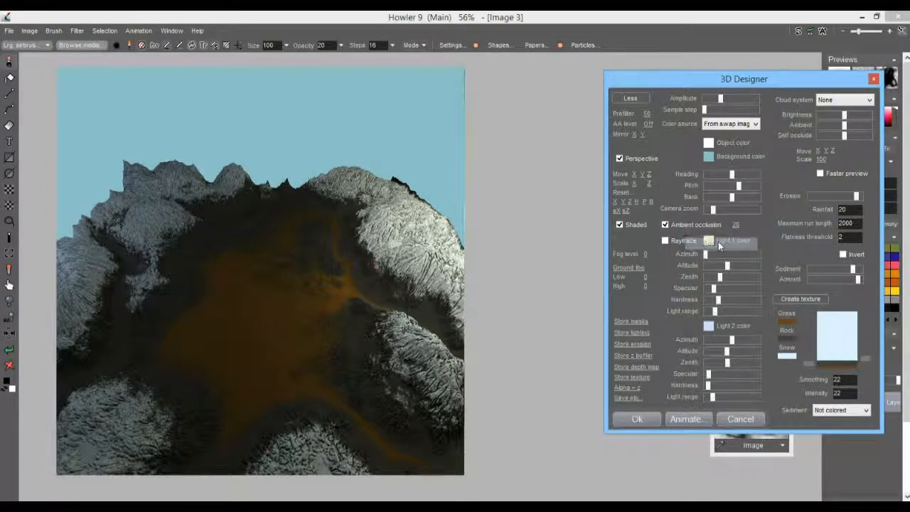
pyautogui.click(666, 225)
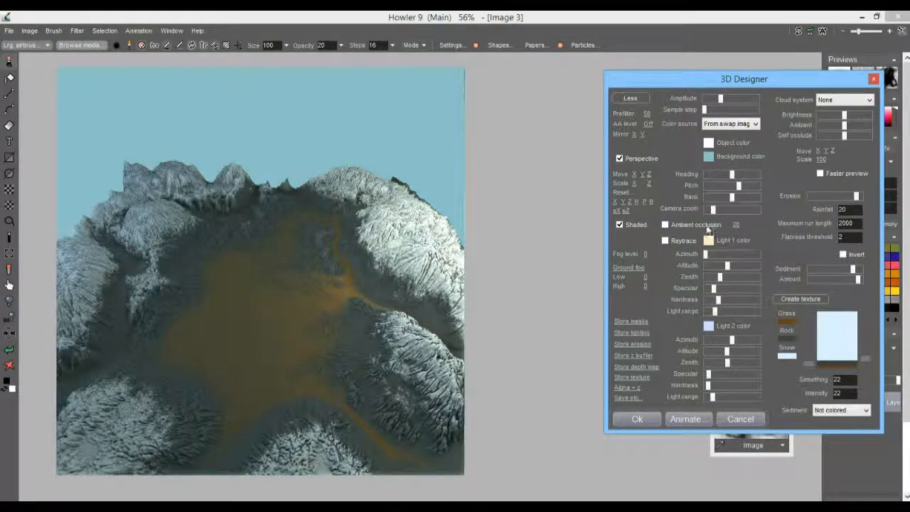
# Turn on raytracing for the terrain.
pyautogui.click(675, 241)
pyautogui.click(703, 253)
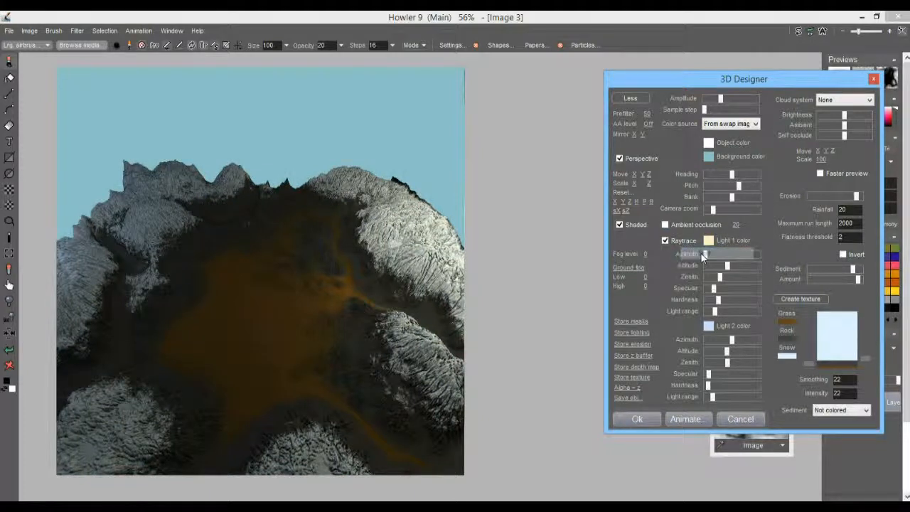
# Try different azimuth, altitude, zenith and light range settings for Light 1 and discard the 3D Designer changes.
pyautogui.moveTo(720, 277); pyautogui.dragTo(749, 279)
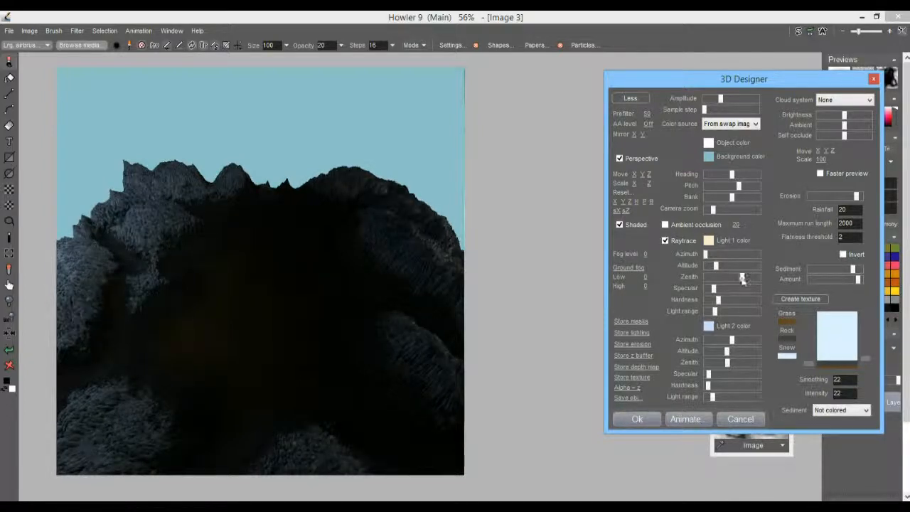
pyautogui.moveTo(718, 266)
pyautogui.mouseDown()
pyautogui.moveTo(749, 266)
pyautogui.moveTo(720, 268)
pyautogui.moveTo(749, 255)
pyautogui.moveTo(731, 254)
pyautogui.mouseUp()
pyautogui.moveTo(714, 310); pyautogui.dragTo(744, 311)
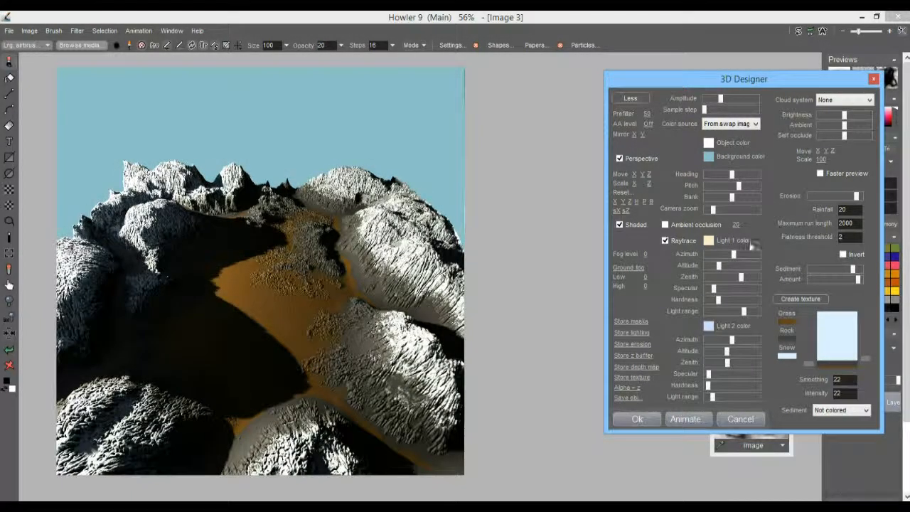
pyautogui.moveTo(735, 254); pyautogui.dragTo(747, 256)
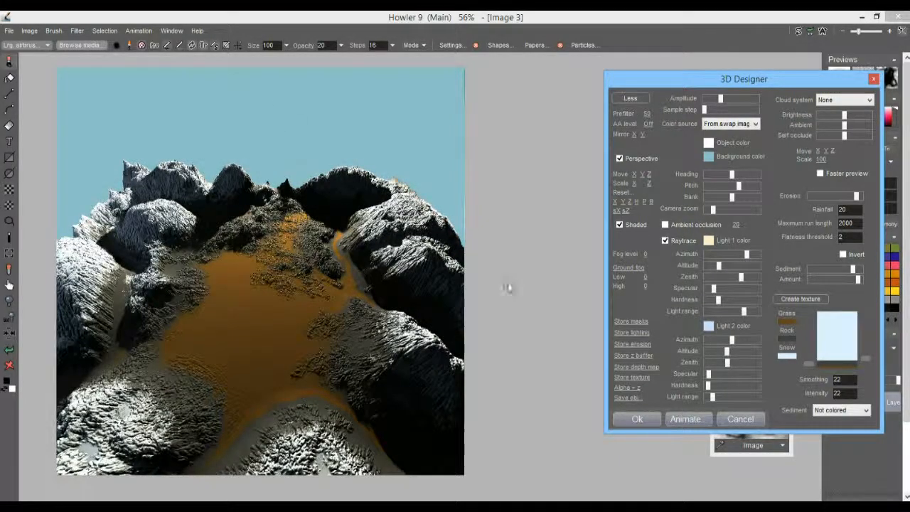
pyautogui.moveTo(715, 269); pyautogui.dragTo(710, 269)
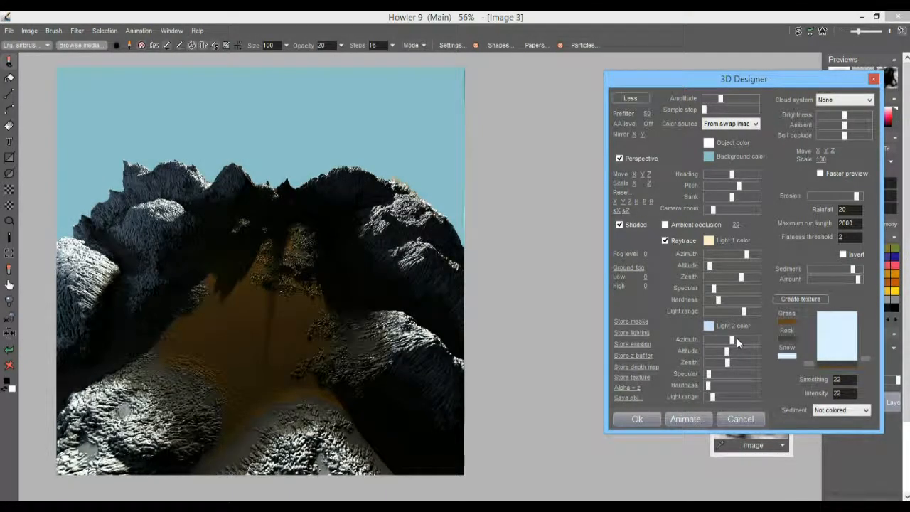
pyautogui.click(740, 418)
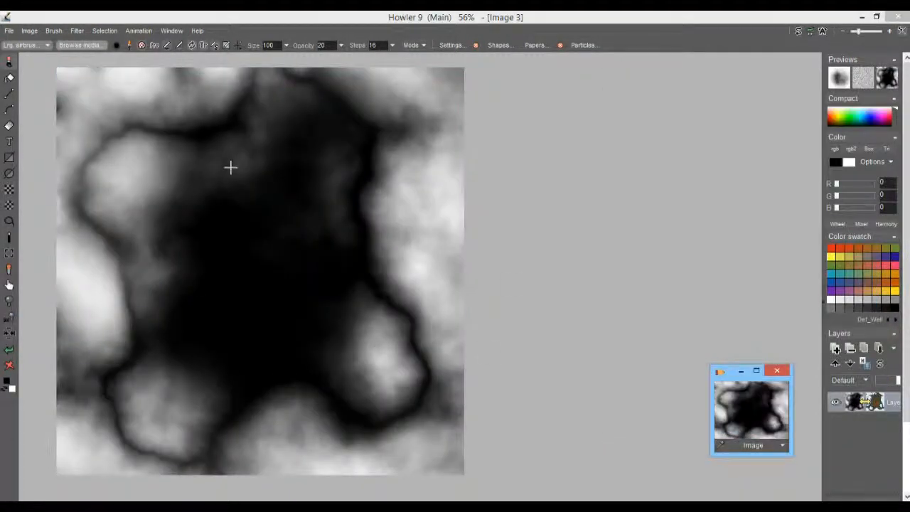
# Bring up the custom matte brush settings and shape the brush with a radius of 100 and a bias of 81.
pyautogui.click(452, 45)
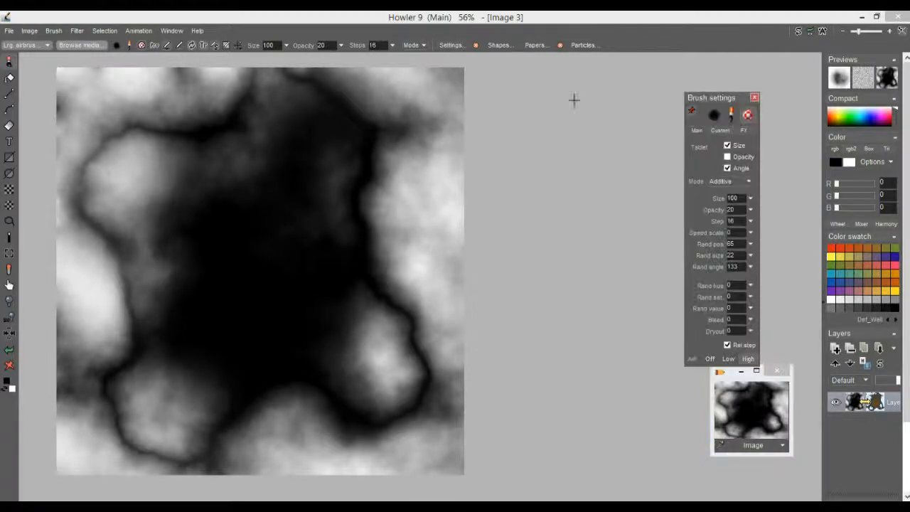
pyautogui.click(721, 131)
pyautogui.moveTo(727, 240)
pyautogui.mouseDown()
pyautogui.moveTo(752, 217)
pyautogui.moveTo(722, 265)
pyautogui.mouseUp()
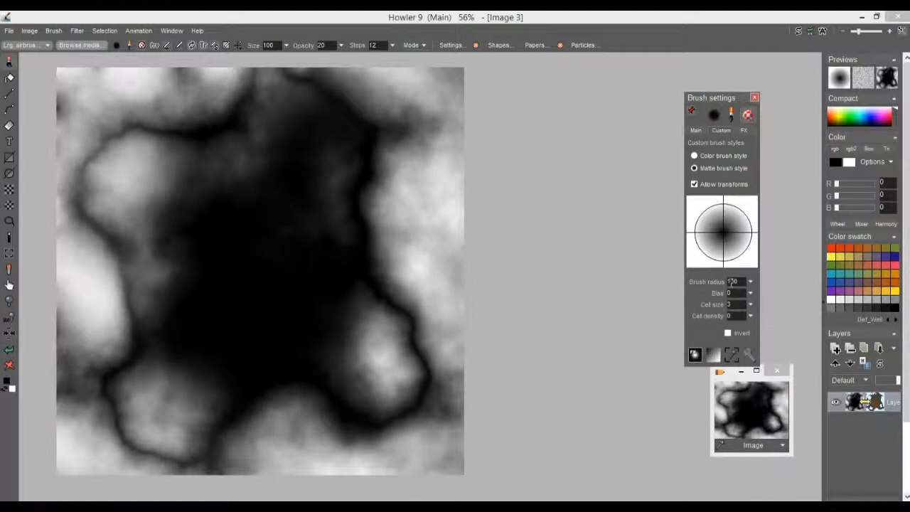
pyautogui.click(751, 293)
pyautogui.moveTo(718, 307); pyautogui.dragTo(743, 309)
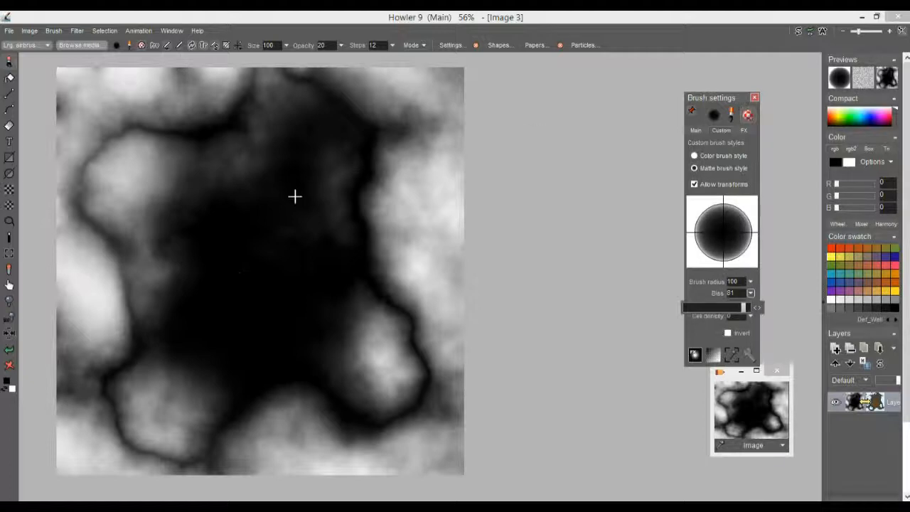
pyautogui.click(135, 167)
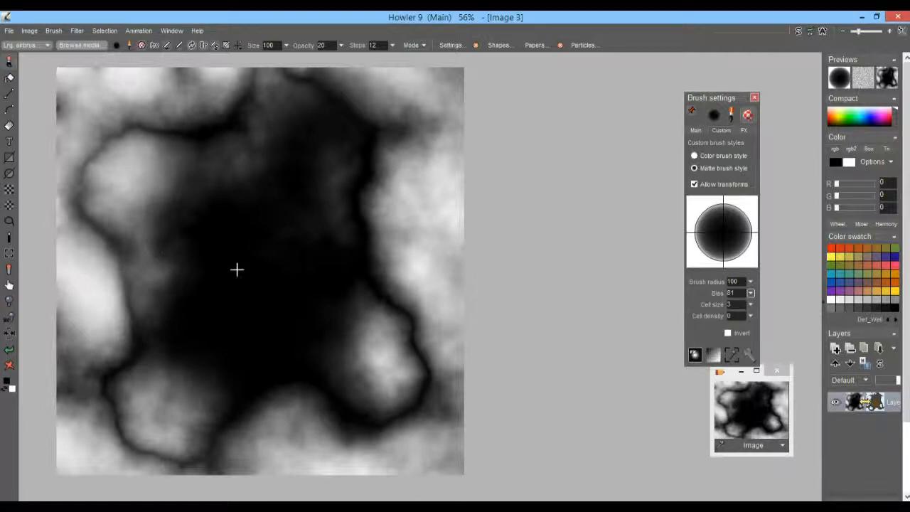
# Make white the paint color and raise the brush opacity to 255.
pyautogui.click(6, 390)
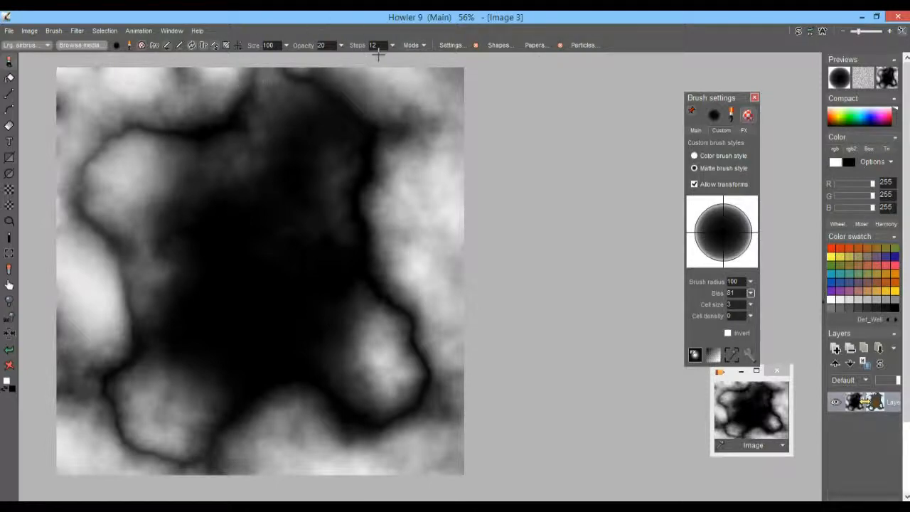
pyautogui.click(418, 46)
pyautogui.click(458, 64)
pyautogui.click(339, 46)
pyautogui.moveTo(340, 59); pyautogui.dragTo(375, 61)
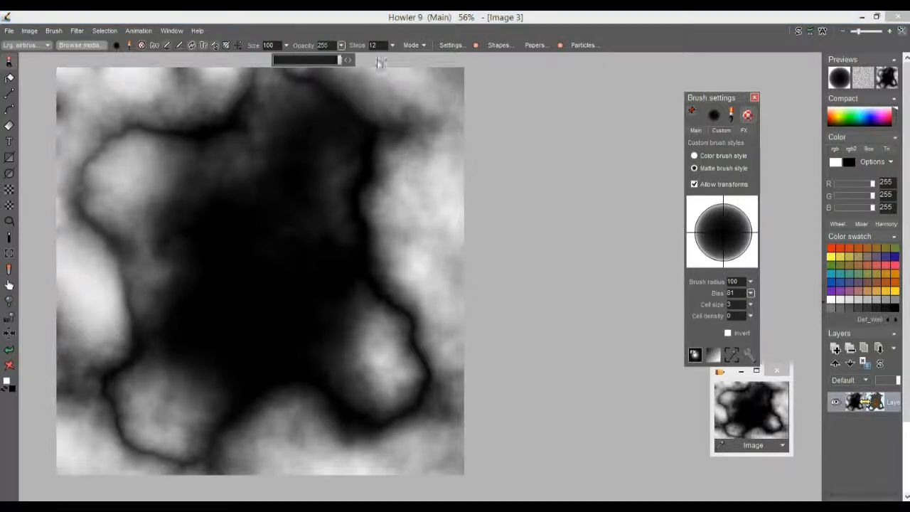
# Try a white stroke across the dark middle of the height map and undo it.
pyautogui.moveTo(280, 207)
pyautogui.mouseDown()
pyautogui.moveTo(211, 230)
pyautogui.moveTo(319, 282)
pyautogui.mouseUp()
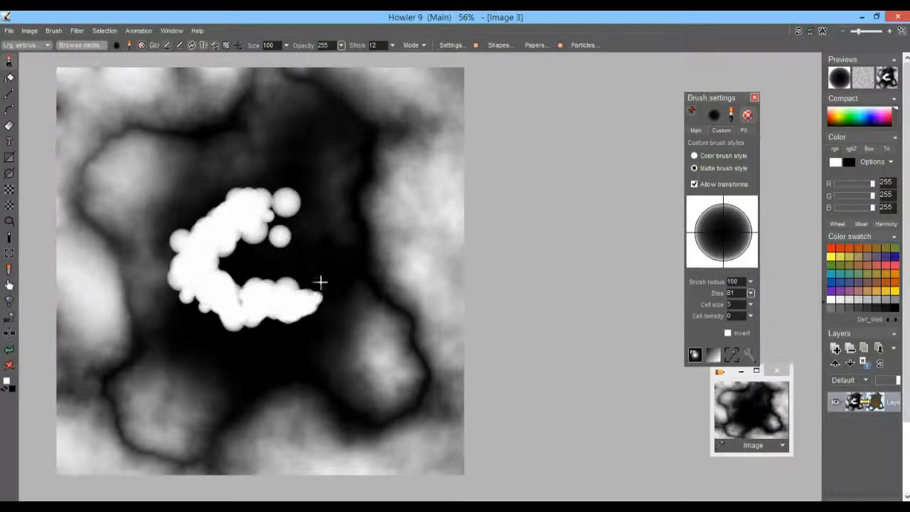
pyautogui.click(9, 350)
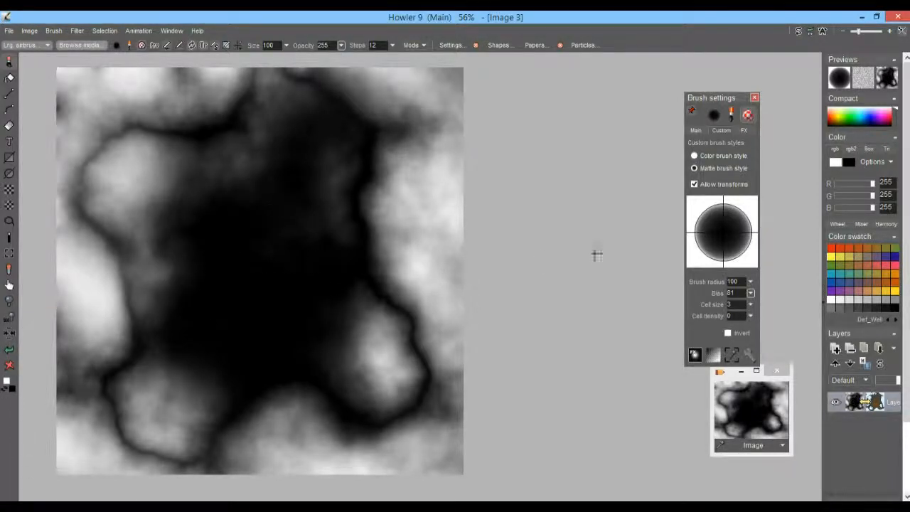
# Shrink the custom brush to radius 32 with bias -77, test it with a curved stroke and undo the stroke.
pyautogui.moveTo(720, 249); pyautogui.dragTo(725, 234)
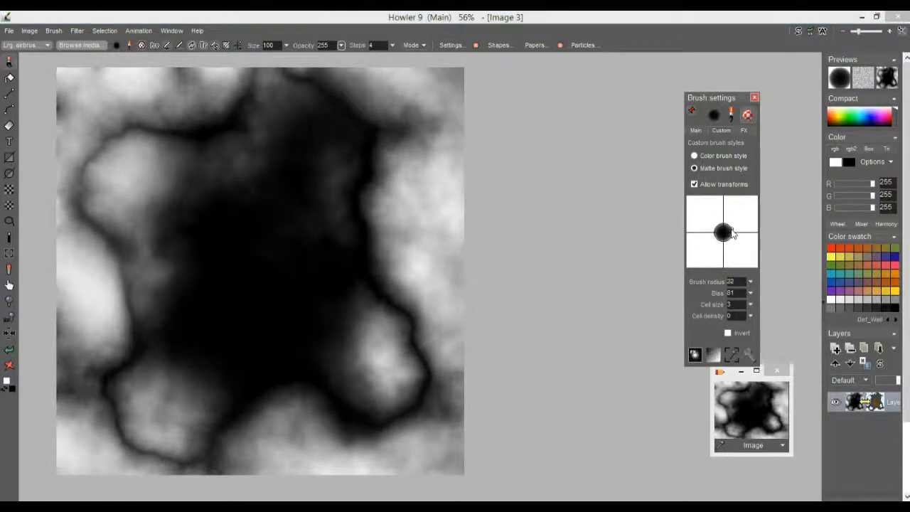
pyautogui.moveTo(750, 293); pyautogui.dragTo(691, 317)
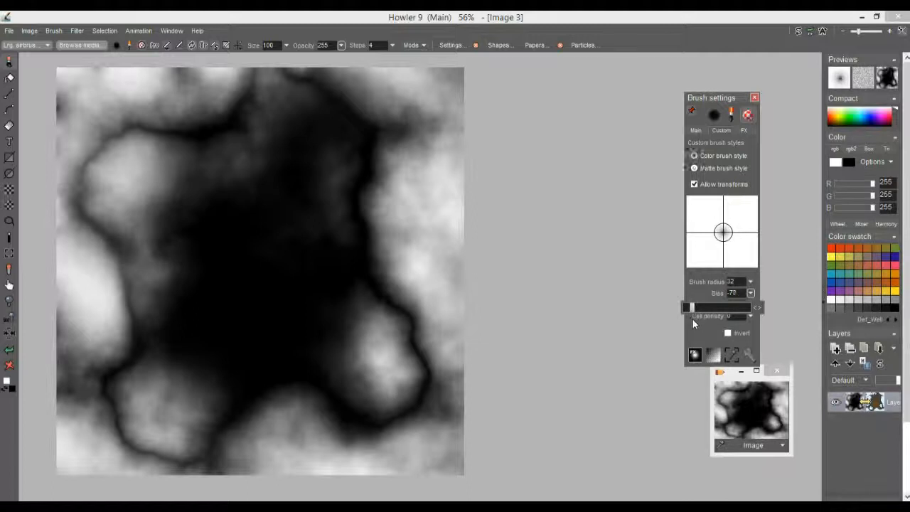
pyautogui.moveTo(268, 214)
pyautogui.mouseDown()
pyautogui.moveTo(303, 324)
pyautogui.moveTo(307, 188)
pyautogui.mouseUp()
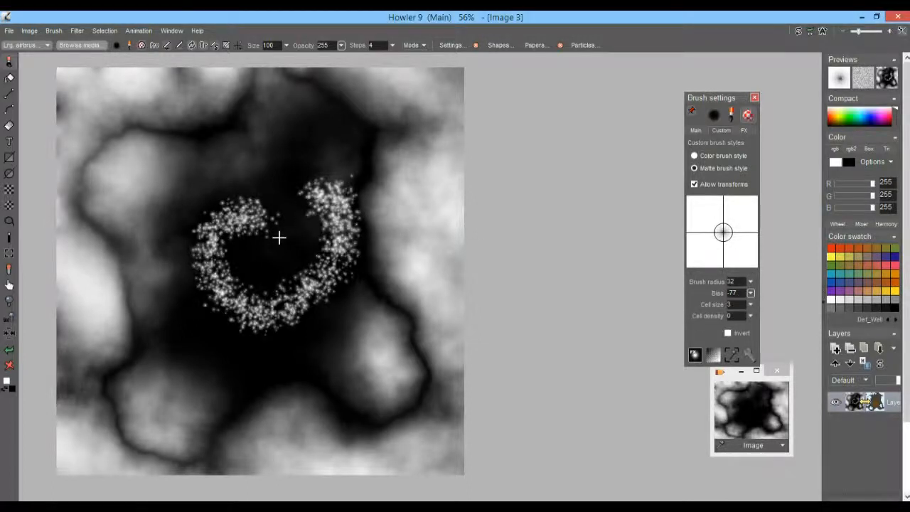
pyautogui.click(9, 361)
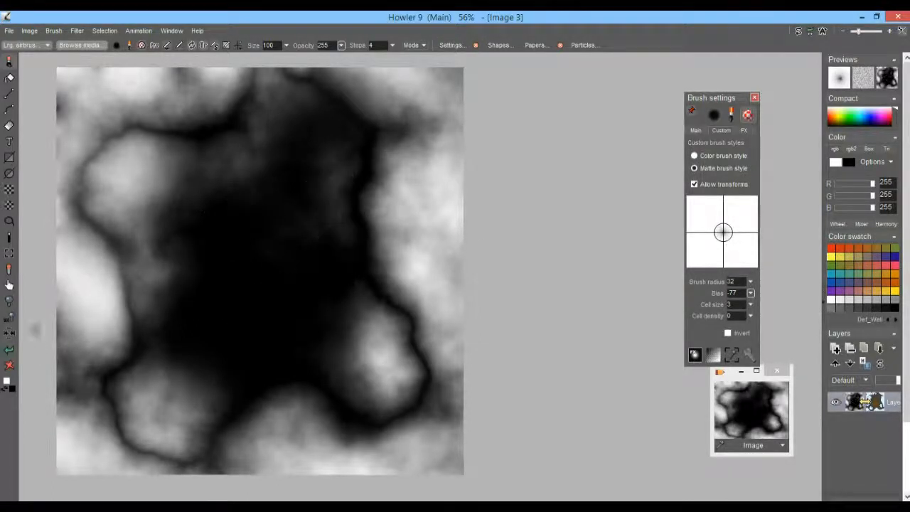
# Scatter white dots over the whole height map with the brush steps at 60 and fade them using interactive undo.
pyautogui.click(391, 46)
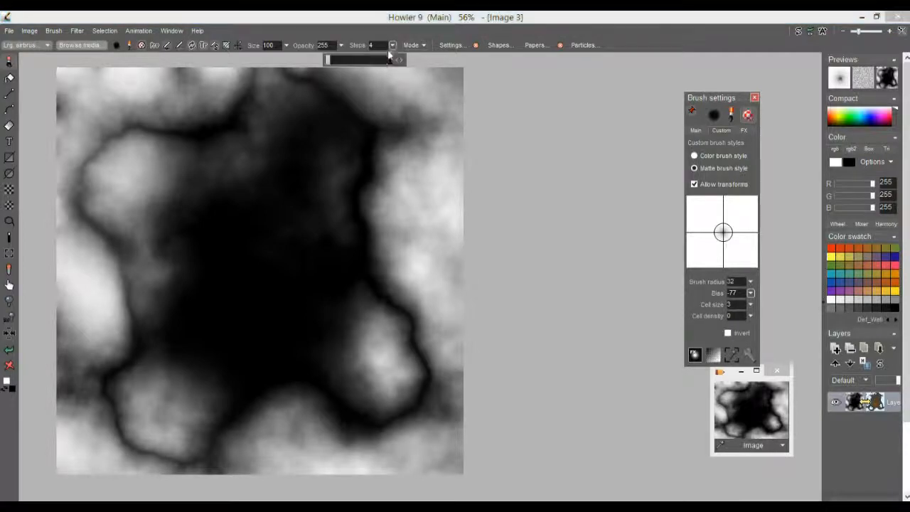
pyautogui.moveTo(352, 61); pyautogui.dragTo(361, 63)
pyautogui.moveTo(287, 224)
pyautogui.mouseDown()
pyautogui.moveTo(260, 321)
pyautogui.moveTo(178, 158)
pyautogui.moveTo(201, 372)
pyautogui.moveTo(349, 157)
pyautogui.moveTo(249, 118)
pyautogui.moveTo(107, 463)
pyautogui.moveTo(455, 177)
pyautogui.moveTo(362, 179)
pyautogui.moveTo(568, 197)
pyautogui.mouseUp()
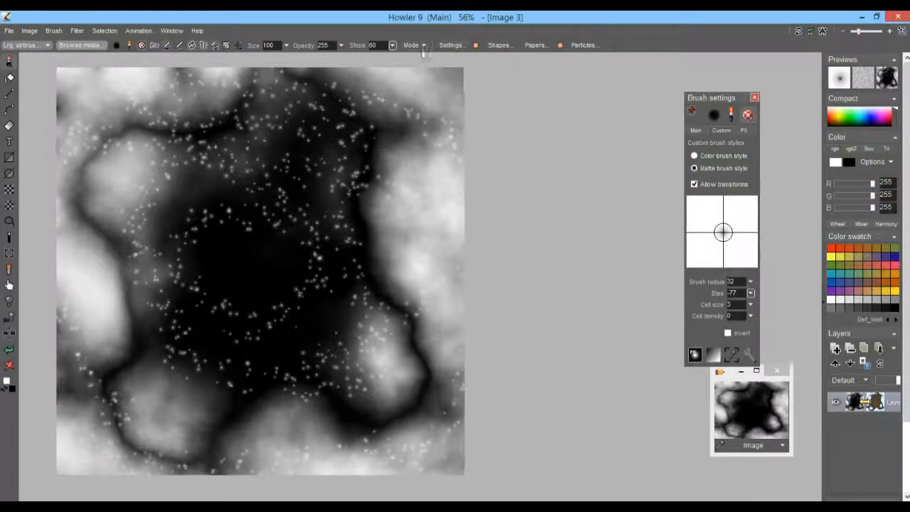
pyautogui.click(811, 31)
pyautogui.moveTo(846, 66)
pyautogui.mouseDown()
pyautogui.moveTo(759, 80)
pyautogui.moveTo(773, 78)
pyautogui.mouseUp()
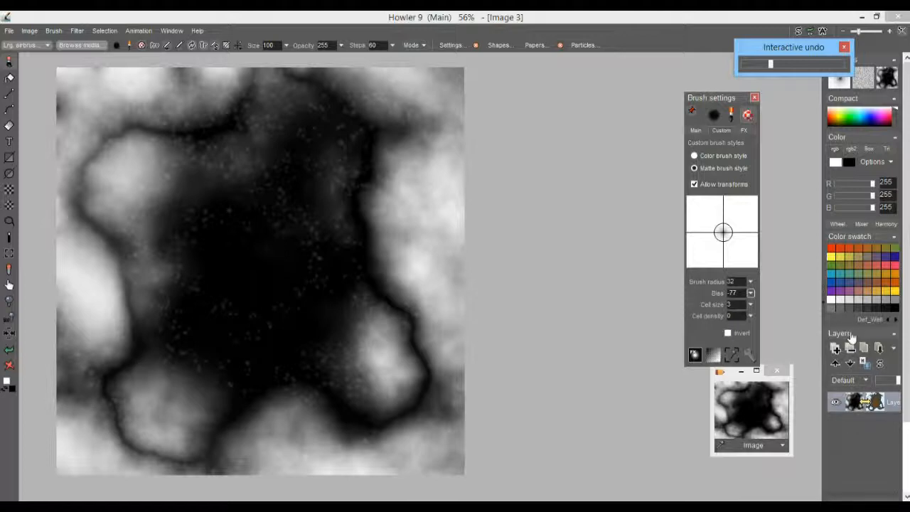
# Turn on the artist guides and invert the height map.
pyautogui.click(895, 338)
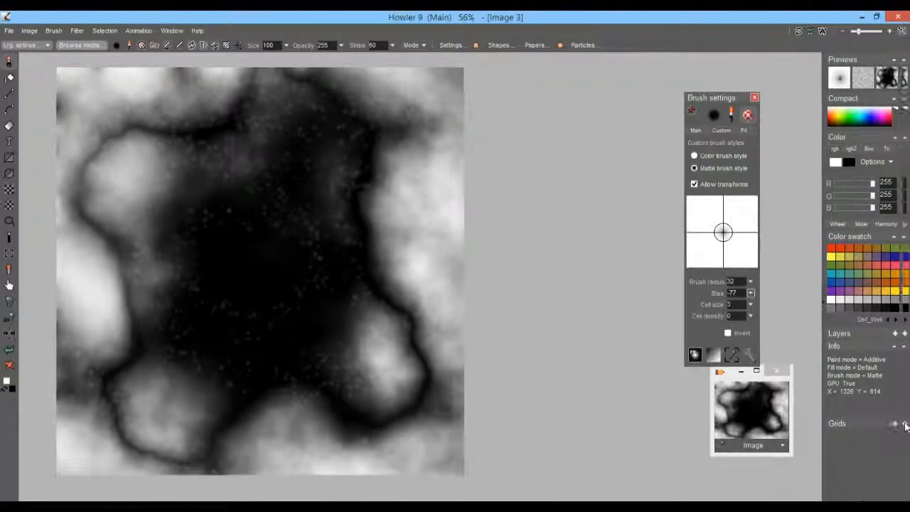
pyautogui.click(904, 424)
pyautogui.scroll(-3, 904, 412)
pyautogui.click(848, 461)
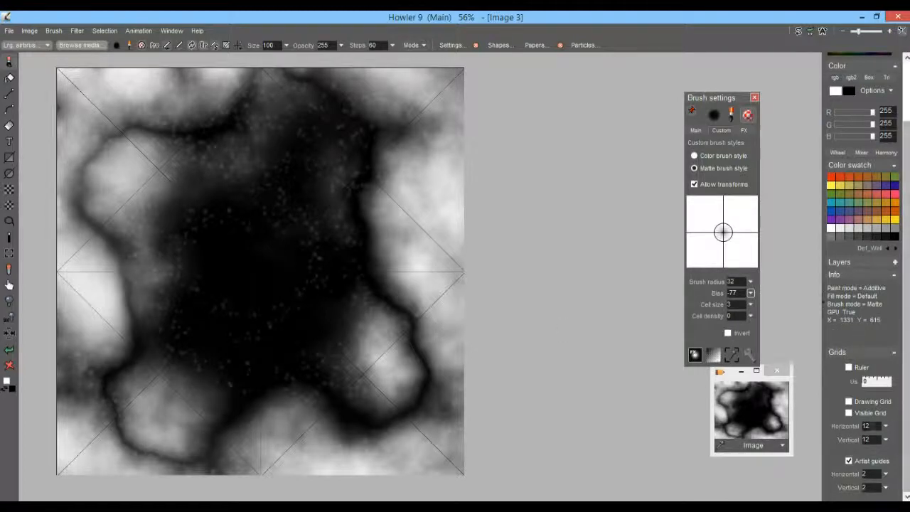
pyautogui.click(35, 30)
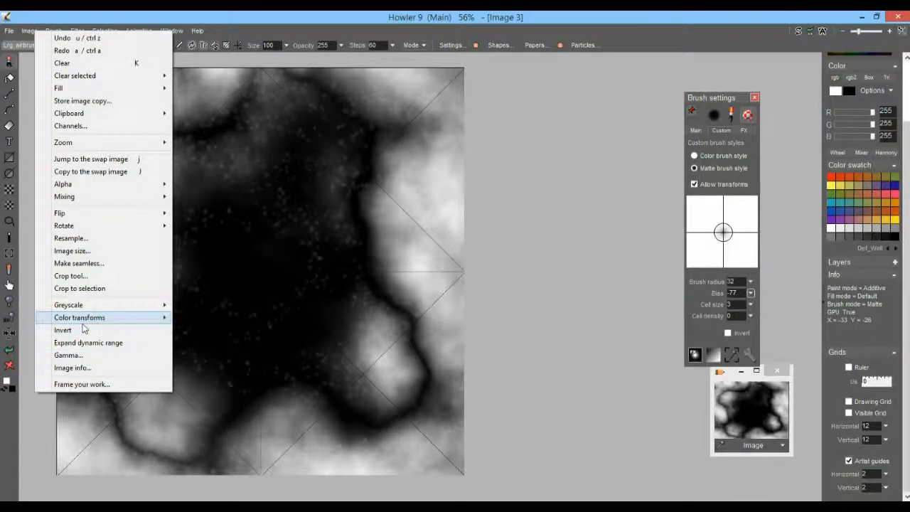
pyautogui.click(76, 331)
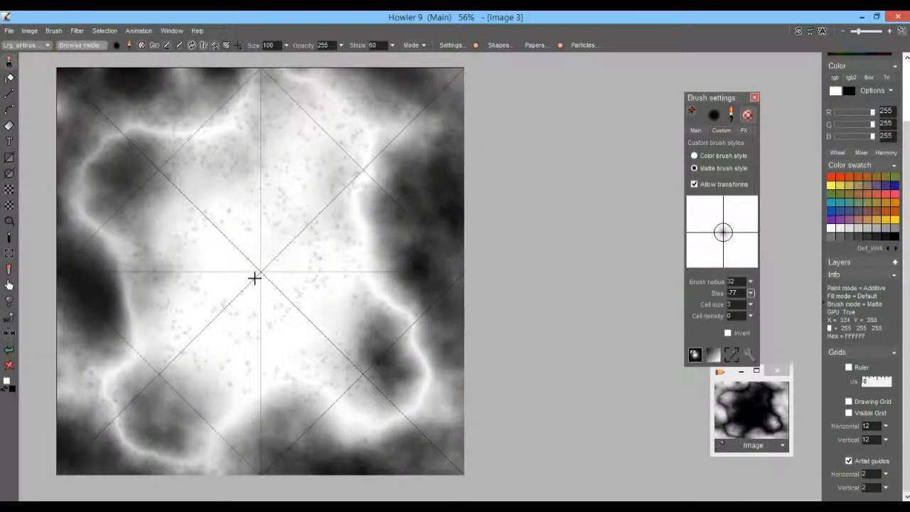
# Choose the medium airbrush and make black the paint color for work at the center of the guides.
pyautogui.scroll(3, 235, 267)
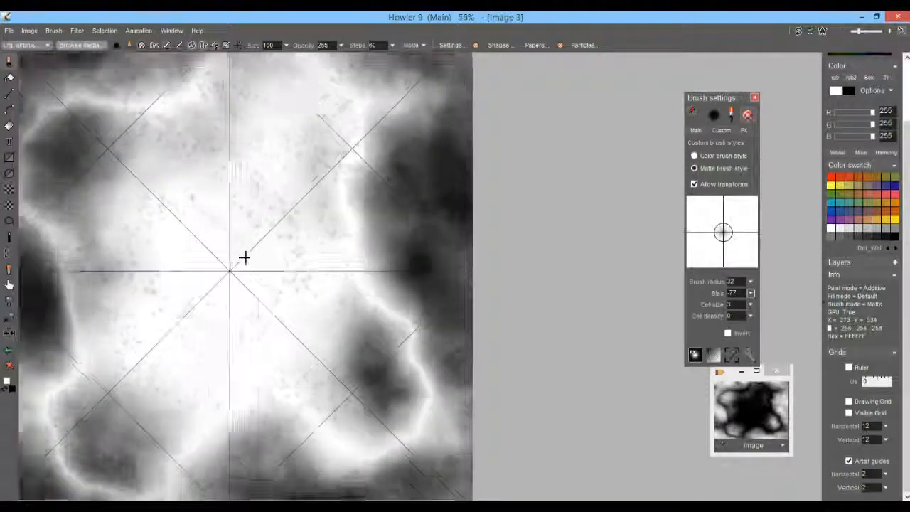
pyautogui.scroll(5, 313, 263)
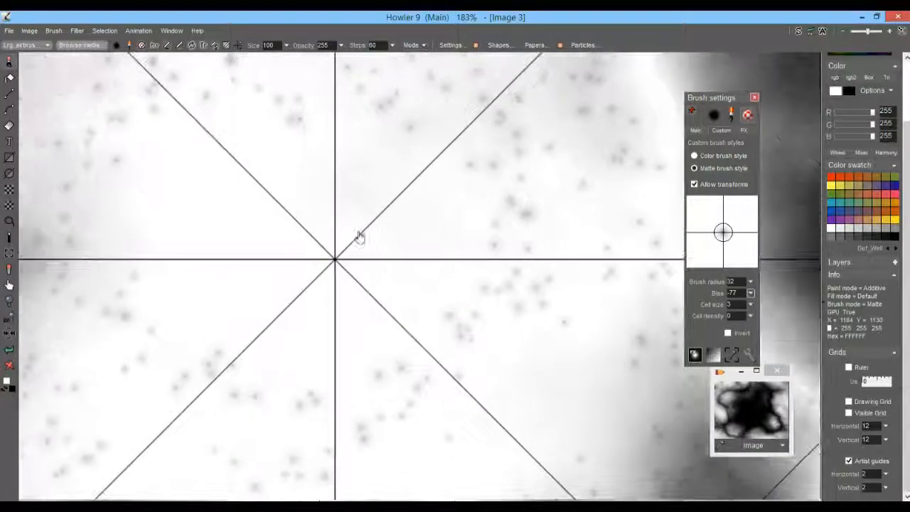
pyautogui.moveTo(313, 234); pyautogui.dragTo(406, 248)
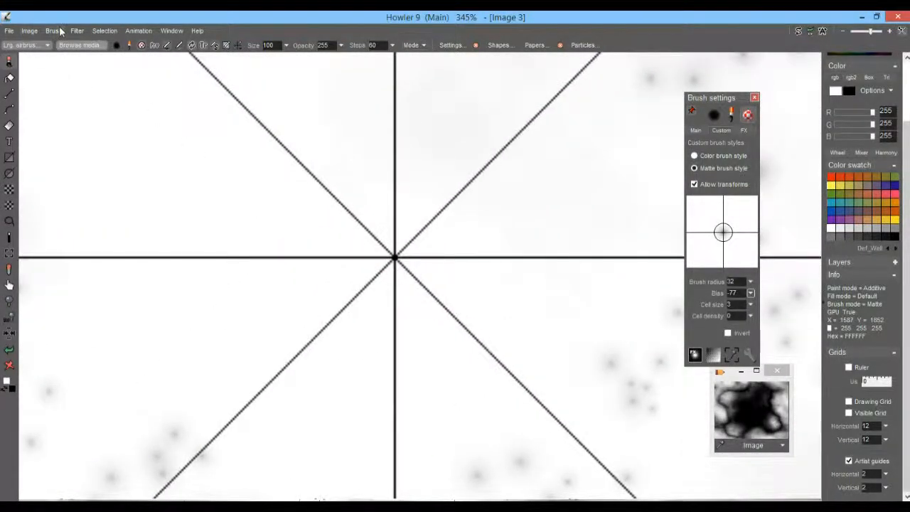
pyautogui.click(11, 61)
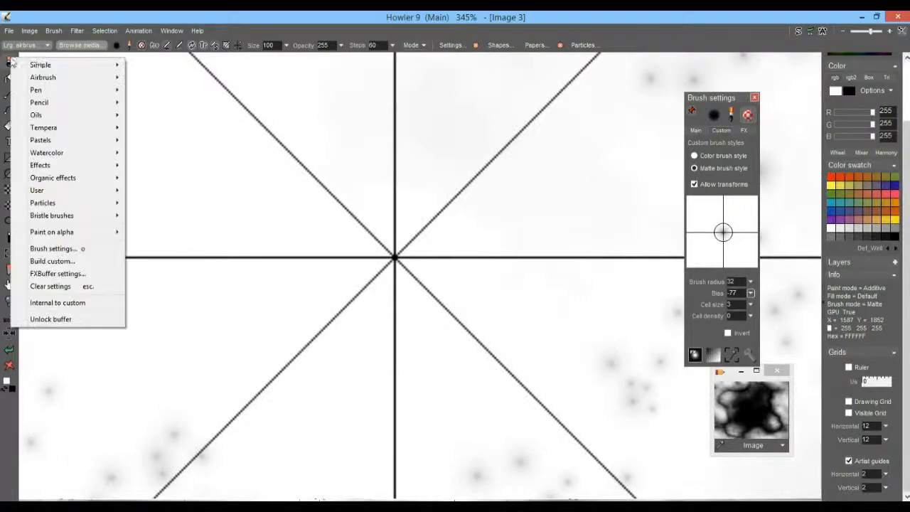
pyautogui.moveTo(46, 78)
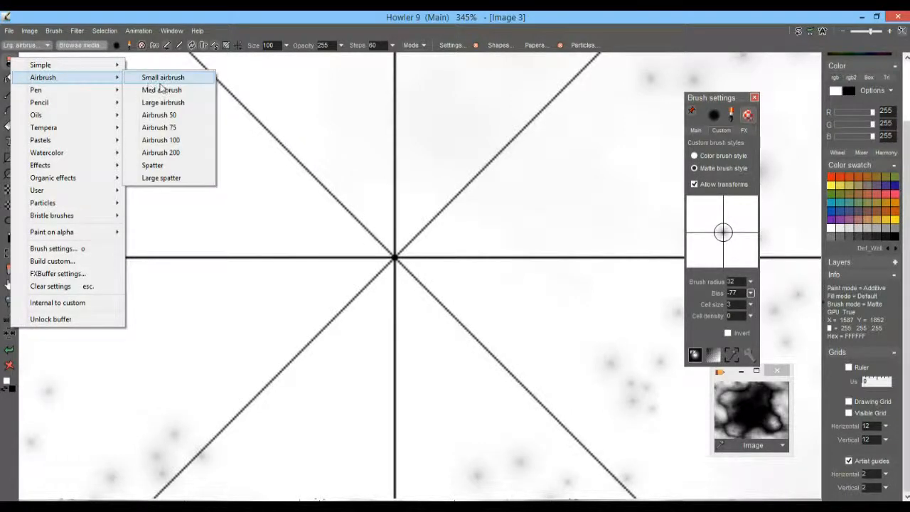
pyautogui.click(162, 89)
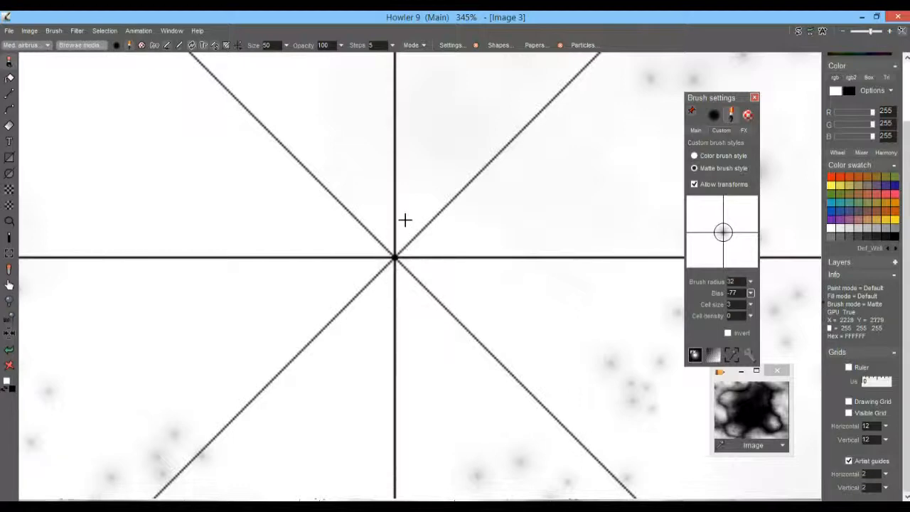
pyautogui.click(4, 390)
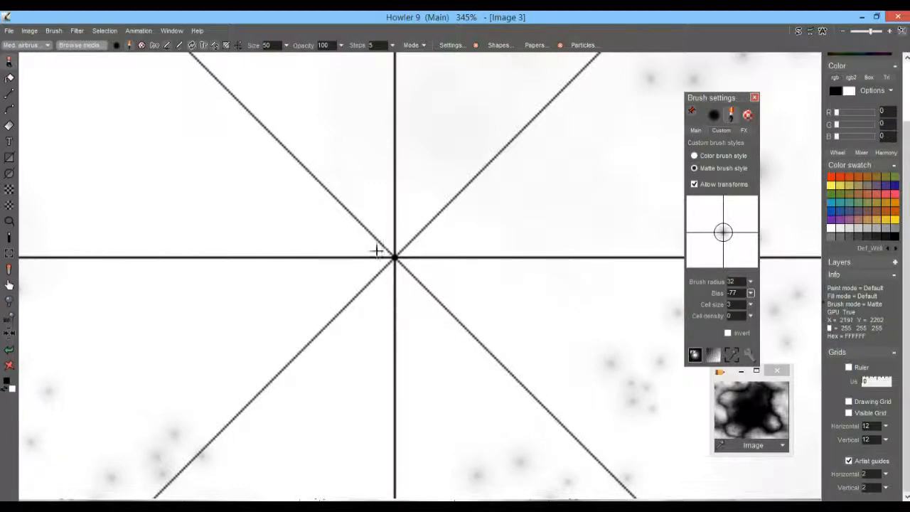
# Try a black dot and a cross at the intersection of the guides and undo all three strokes.
pyautogui.moveTo(392, 258)
pyautogui.mouseDown()
pyautogui.moveTo(393, 244)
pyautogui.moveTo(400, 266)
pyautogui.mouseUp()
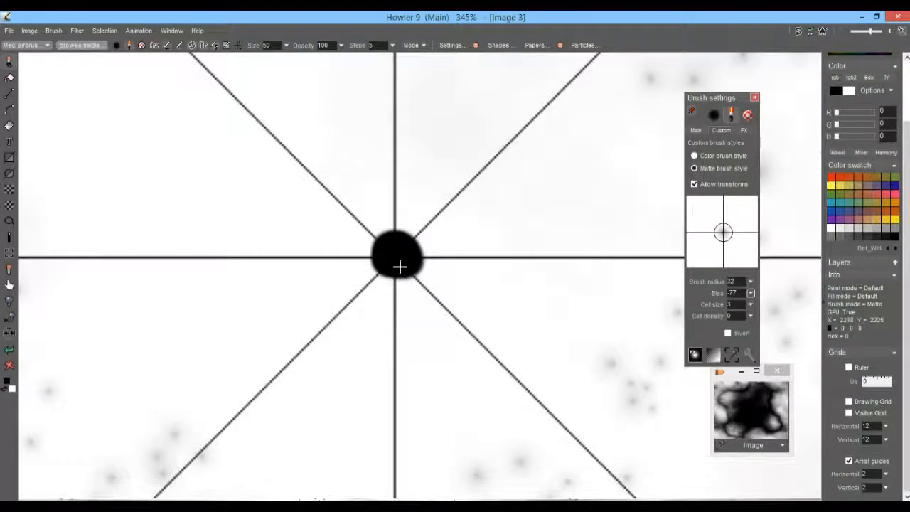
pyautogui.moveTo(392, 184); pyautogui.dragTo(390, 334)
pyautogui.moveTo(311, 260); pyautogui.dragTo(496, 260)
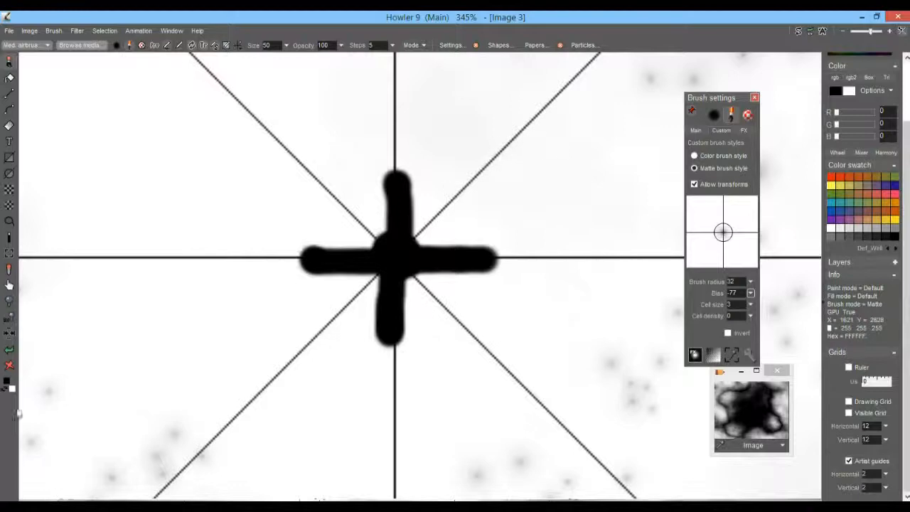
pyautogui.hotkey('ctrl', 'z')
pyautogui.hotkey('ctrl', 'z')
pyautogui.hotkey('ctrl', 'z')
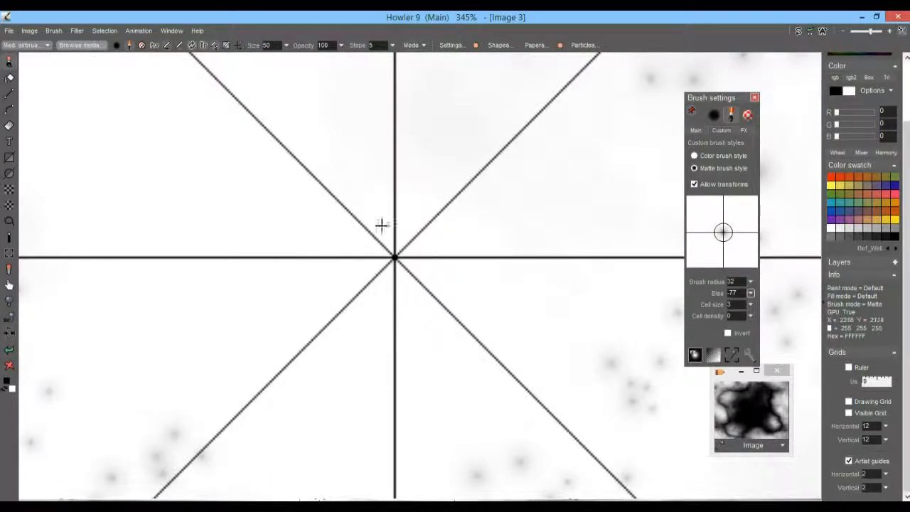
# Paint a vertical and a horizontal black stroke crossing at the intersection of the guides.
pyautogui.moveTo(394, 196); pyautogui.dragTo(384, 361)
pyautogui.moveTo(321, 261); pyautogui.dragTo(502, 261)
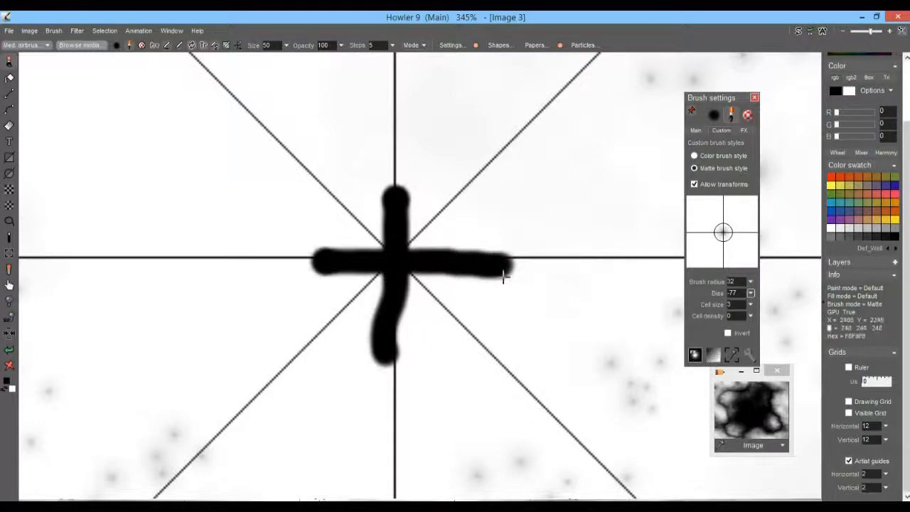
# Select a circular area around the black cross, centered on the guide intersection, and turn on the alpha overlay.
pyautogui.moveTo(551, 270); pyautogui.dragTo(368, 271)
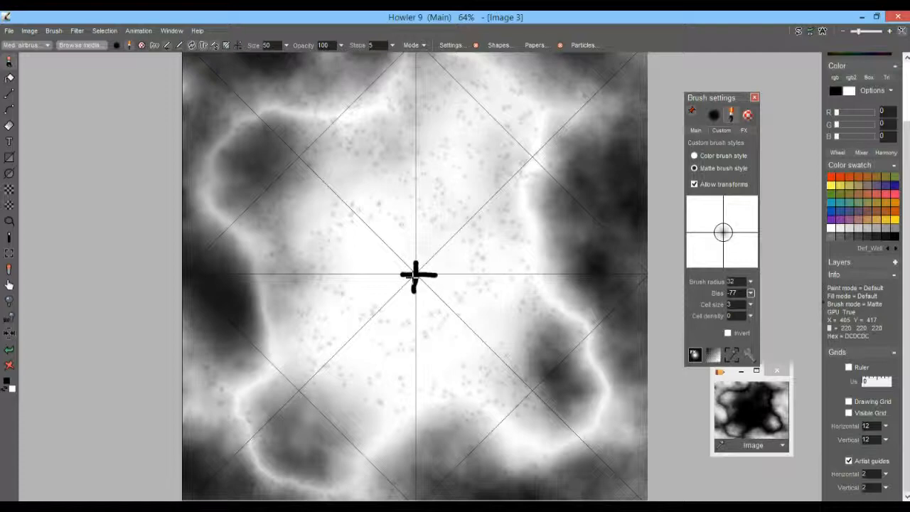
pyautogui.moveTo(443, 305)
pyautogui.mouseDown()
pyautogui.moveTo(480, 270)
pyautogui.moveTo(625, 277)
pyautogui.mouseUp()
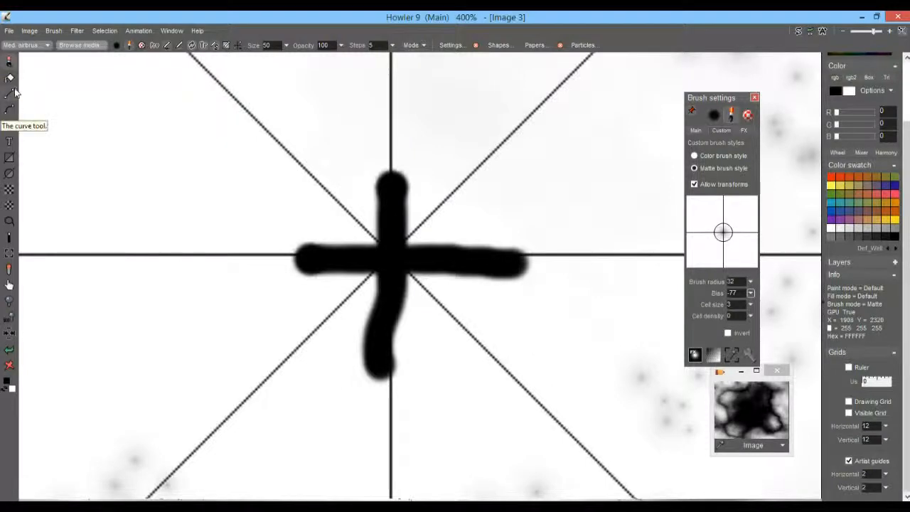
pyautogui.click(9, 206)
pyautogui.moveTo(386, 260); pyautogui.dragTo(571, 83)
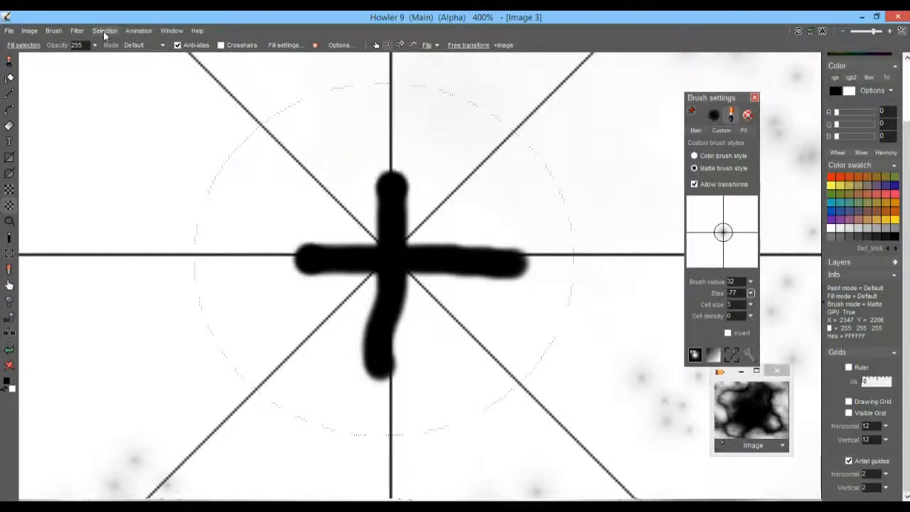
pyautogui.click(104, 31)
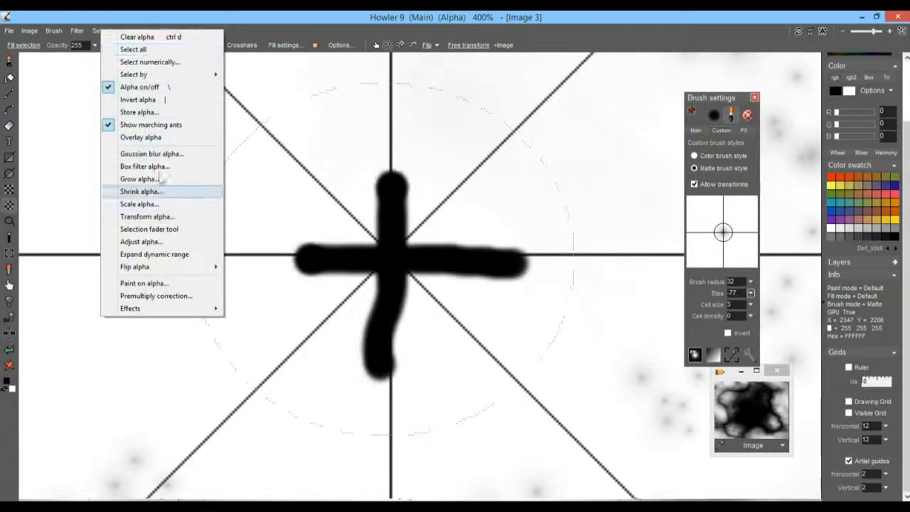
pyautogui.click(128, 136)
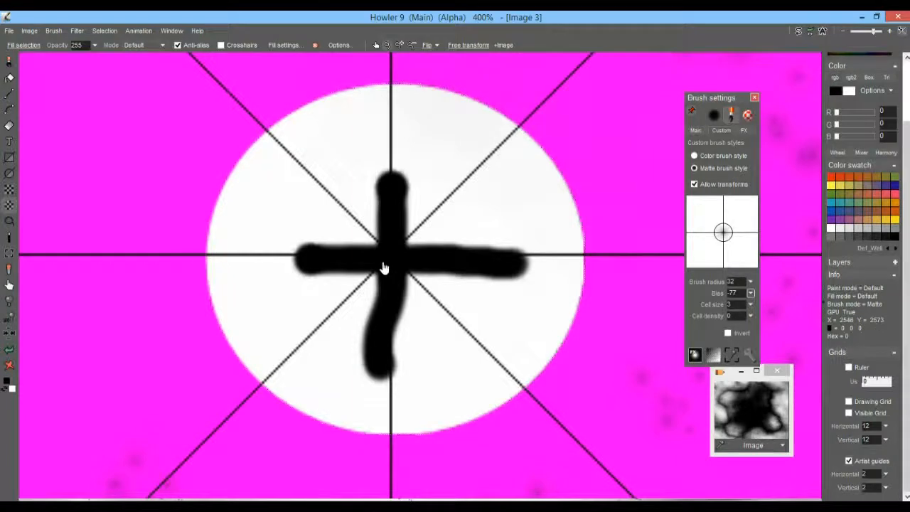
# Apply a Gaussian blur to the black cross inside the selection and clear the selection.
pyautogui.click(75, 30)
pyautogui.moveTo(107, 80)
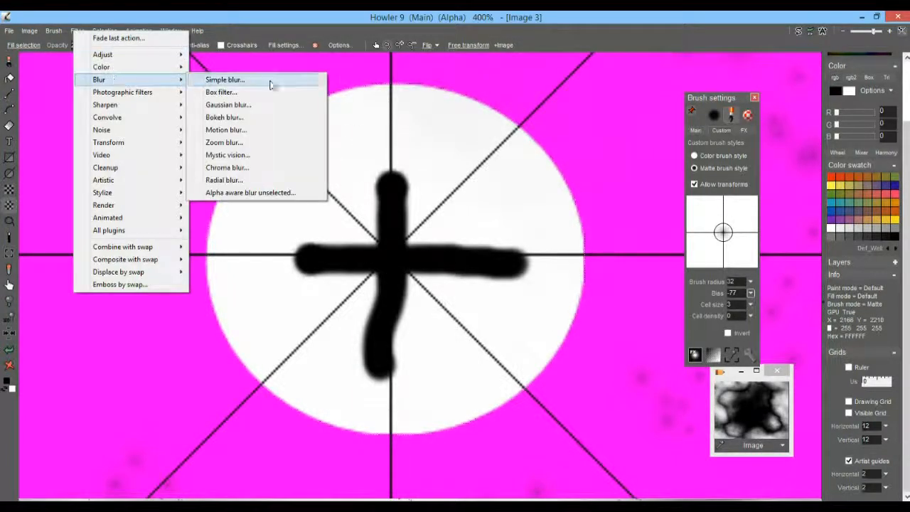
pyautogui.click(229, 104)
pyautogui.moveTo(462, 235); pyautogui.dragTo(447, 248)
pyautogui.click(424, 324)
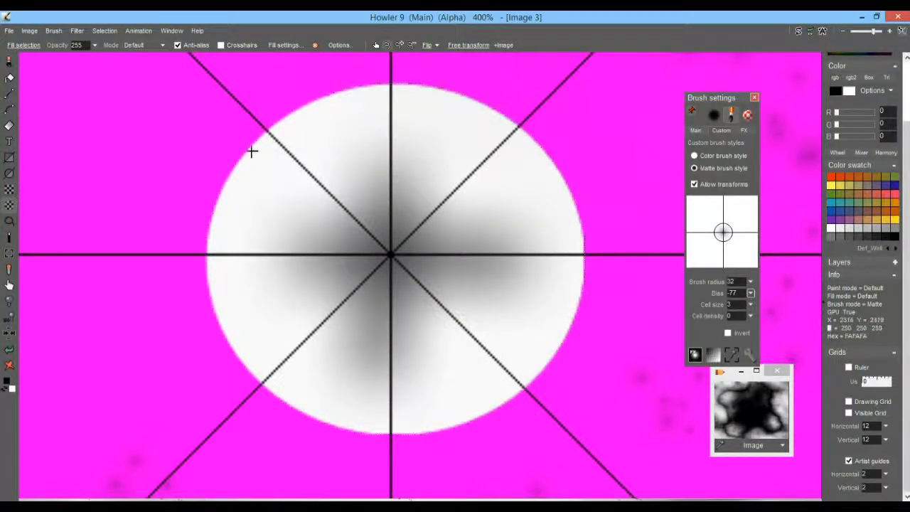
pyautogui.hotkey('ctrl', 'd')
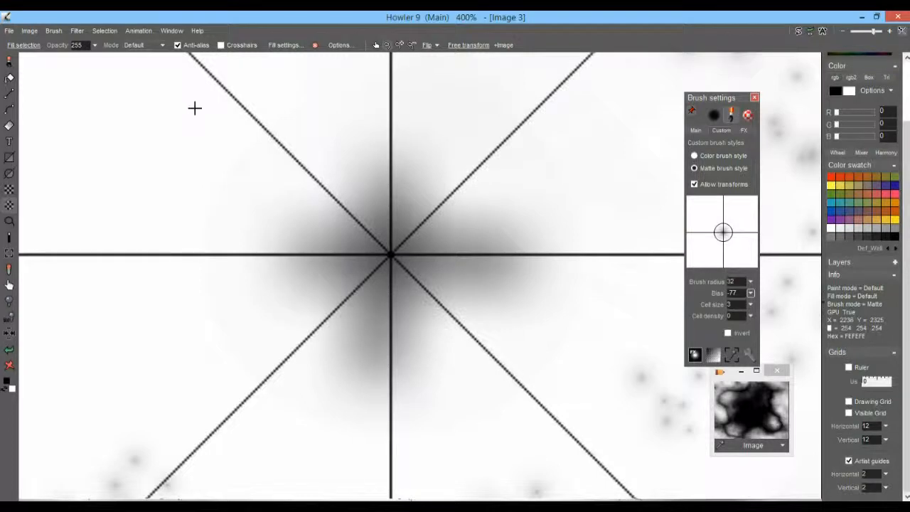
# Invert the height map so the blurred cross turns bright on dark ground.
pyautogui.click(29, 30)
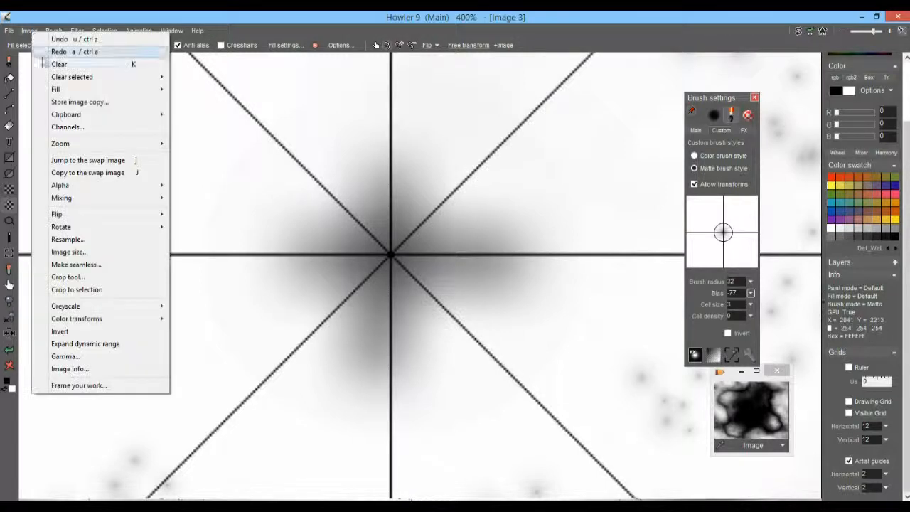
pyautogui.click(64, 330)
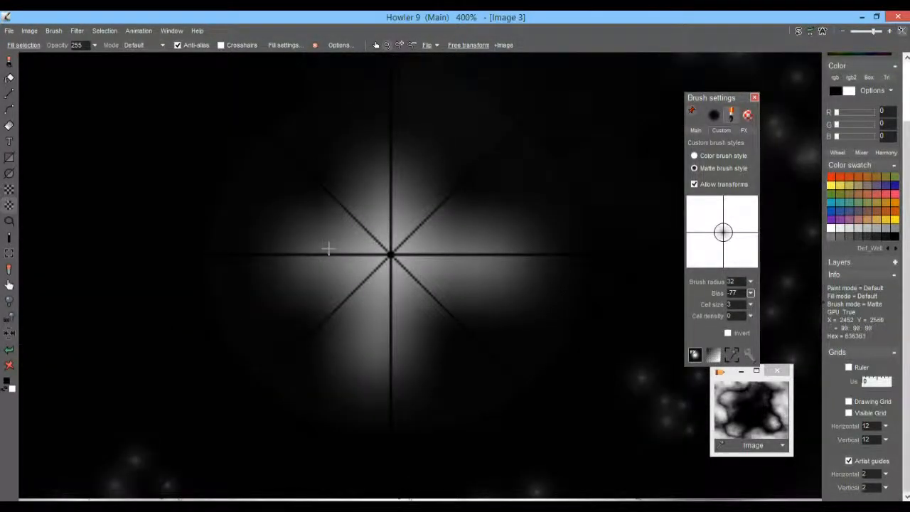
pyautogui.scroll(-5, 386, 239)
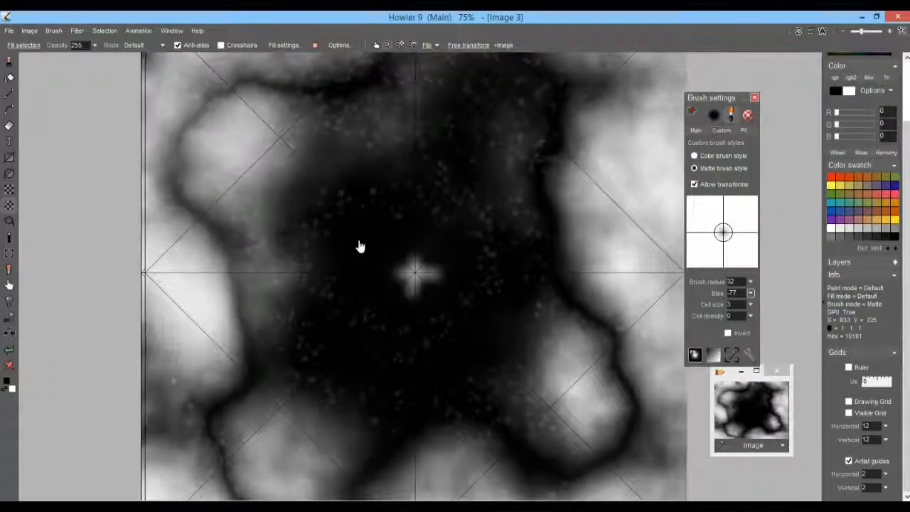
pyautogui.scroll(-2, 357, 246)
pyautogui.moveTo(354, 246); pyautogui.dragTo(361, 242)
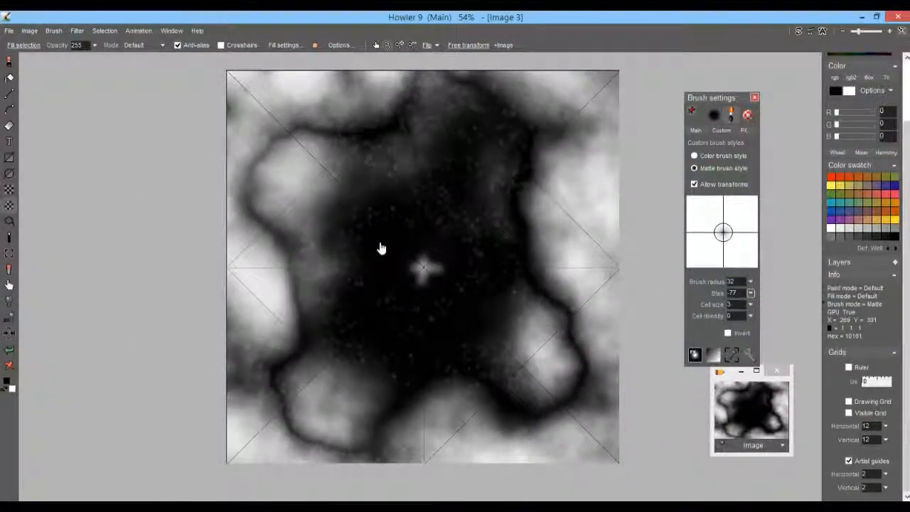
pyautogui.scroll(4, 413, 249)
pyautogui.scroll(1, 472, 252)
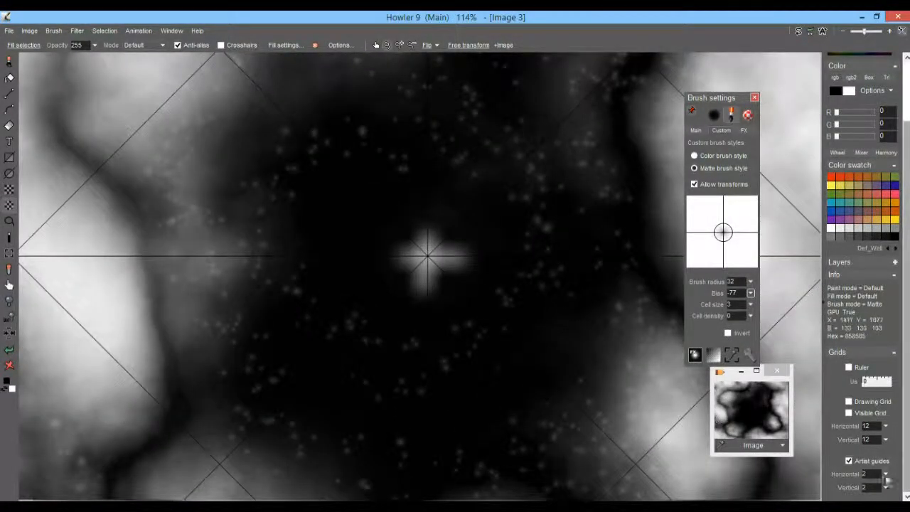
# Turn off the artist guides and collapse the grid settings.
pyautogui.click(862, 460)
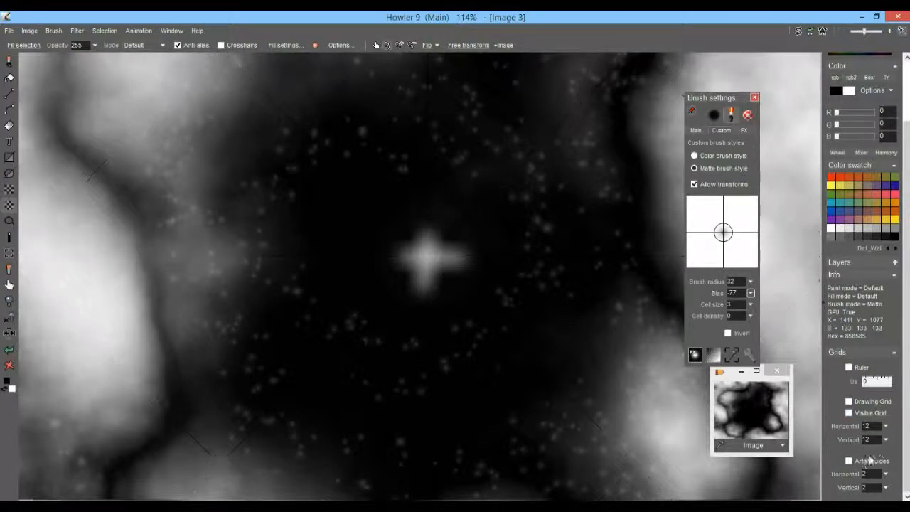
pyautogui.click(896, 354)
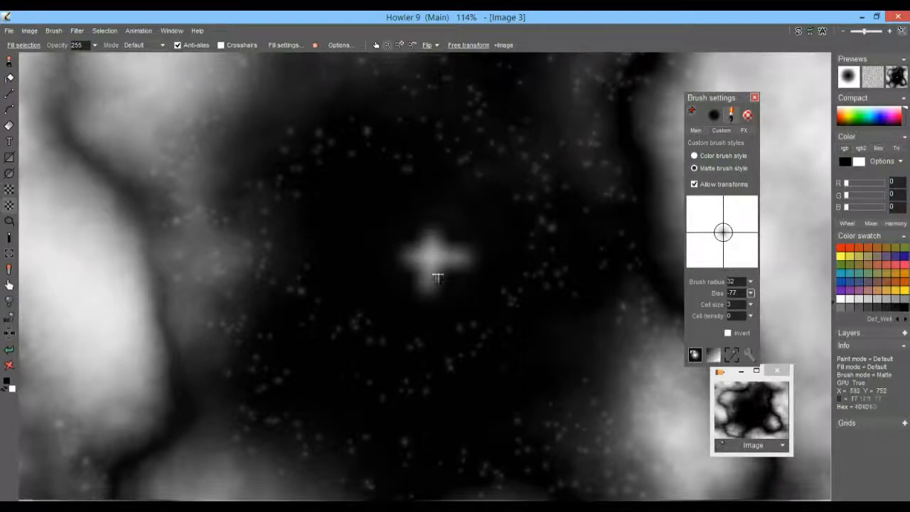
pyautogui.scroll(3, 429, 265)
pyautogui.scroll(3, 538, 240)
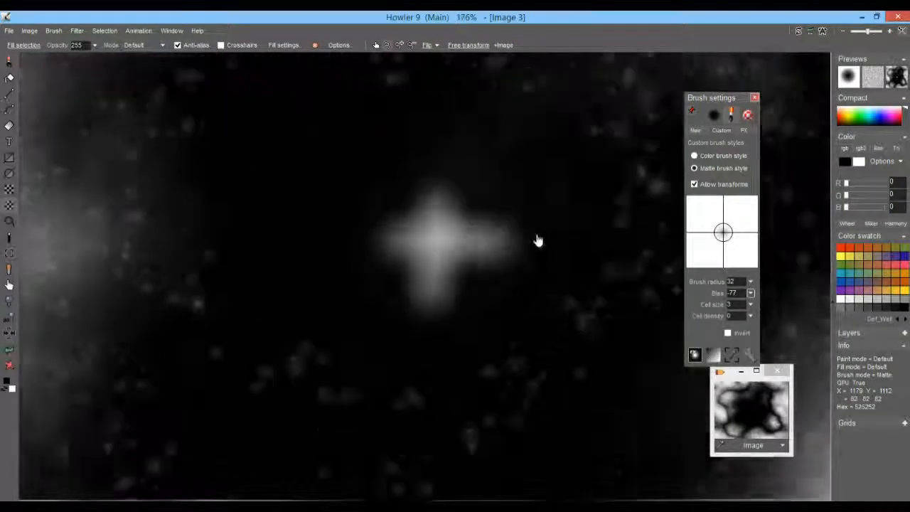
pyautogui.scroll(-2, 497, 241)
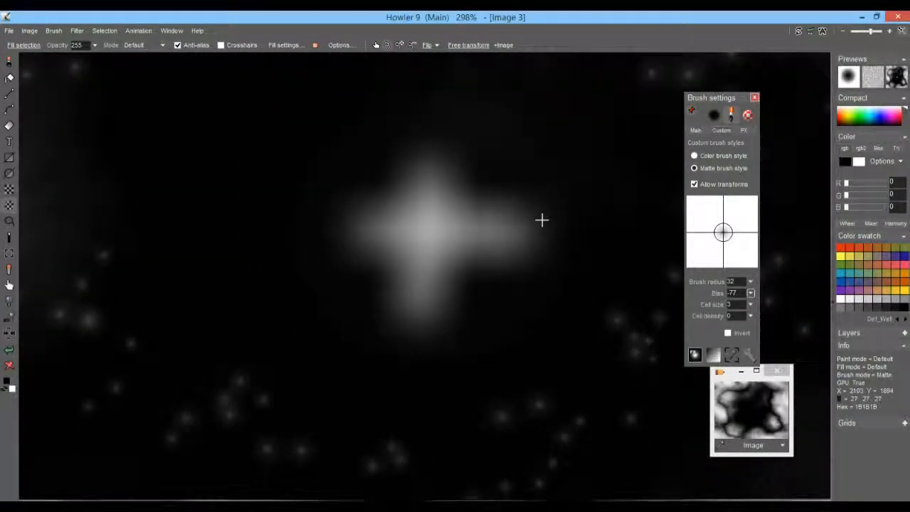
pyautogui.scroll(-4, 455, 223)
pyautogui.scroll(1, 398, 231)
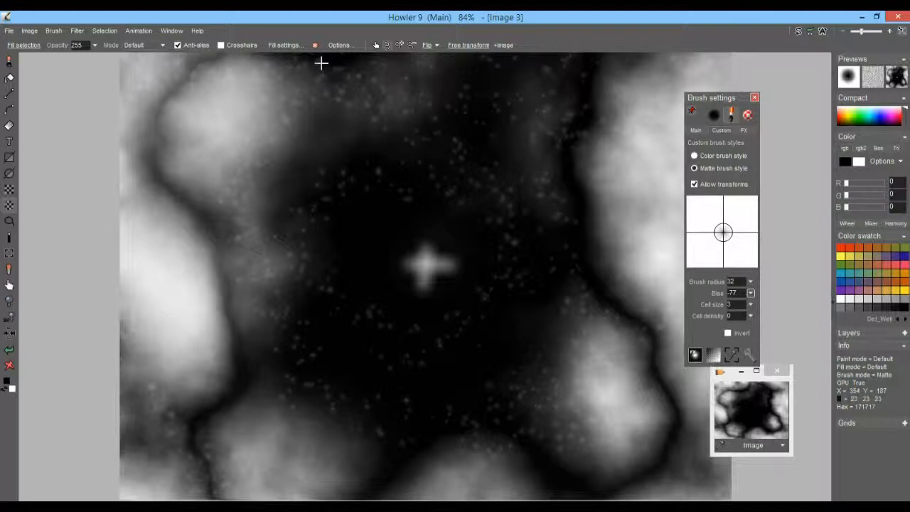
# Preview the height map as raytraced terrain in the 3D Designer, adjust the pitch, and cancel without rendering.
pyautogui.click(77, 31)
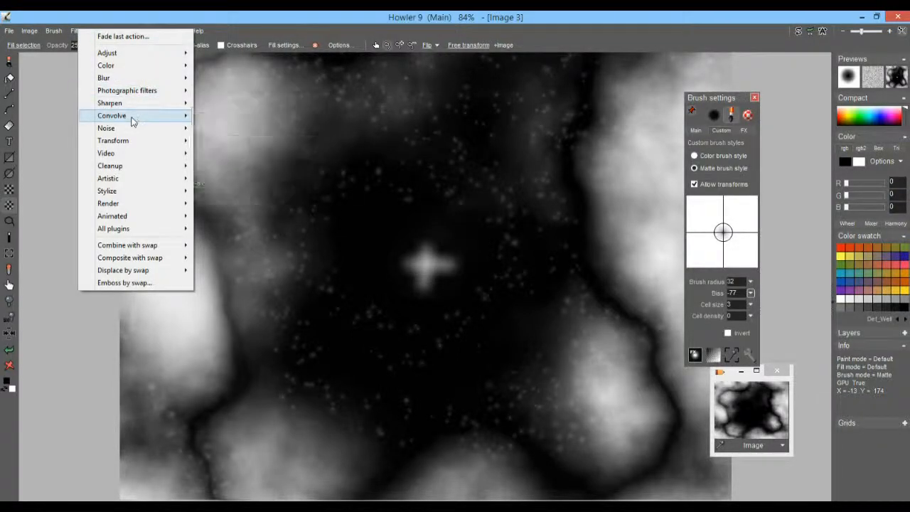
pyautogui.moveTo(140, 142)
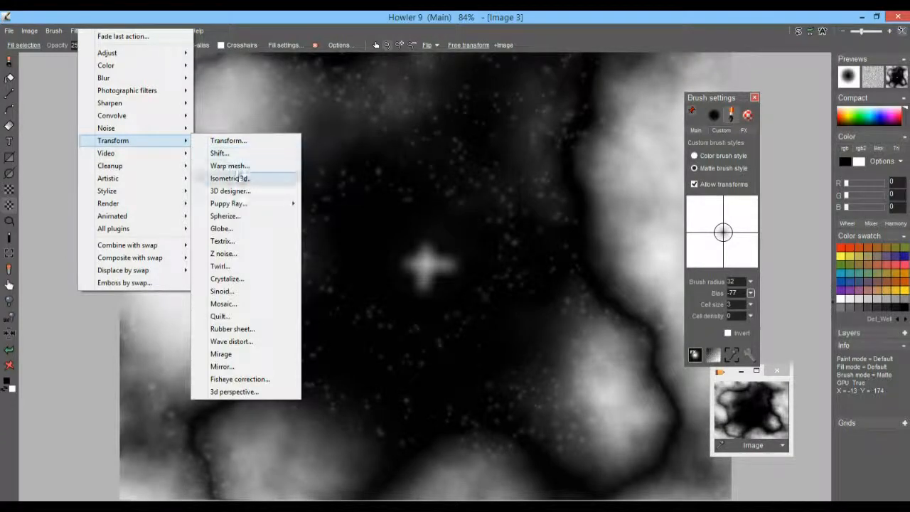
pyautogui.click(255, 192)
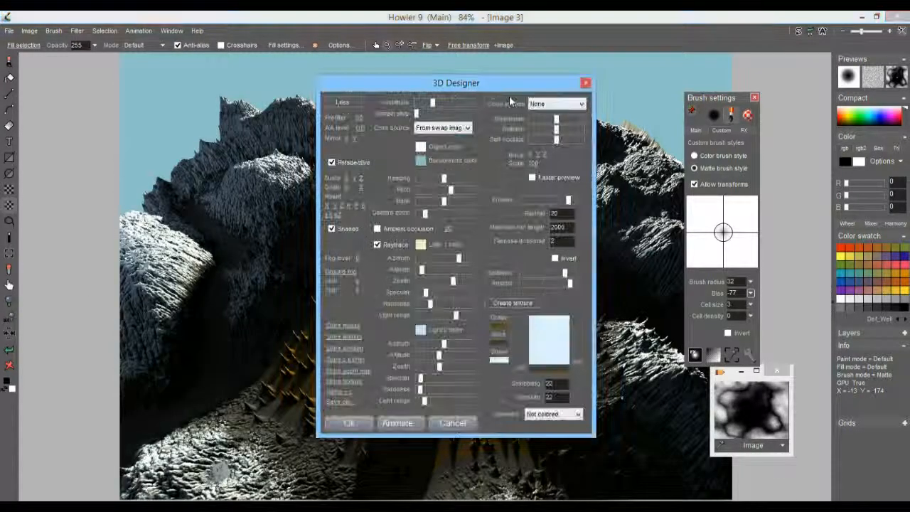
pyautogui.moveTo(462, 83); pyautogui.dragTo(780, 85)
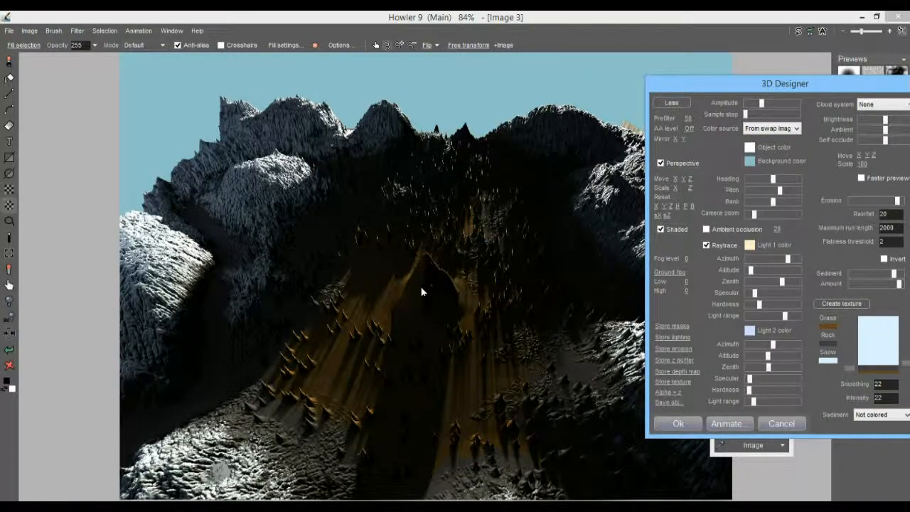
pyautogui.moveTo(779, 191)
pyautogui.mouseDown()
pyautogui.moveTo(774, 201)
pyautogui.moveTo(783, 201)
pyautogui.mouseUp()
pyautogui.click(793, 425)
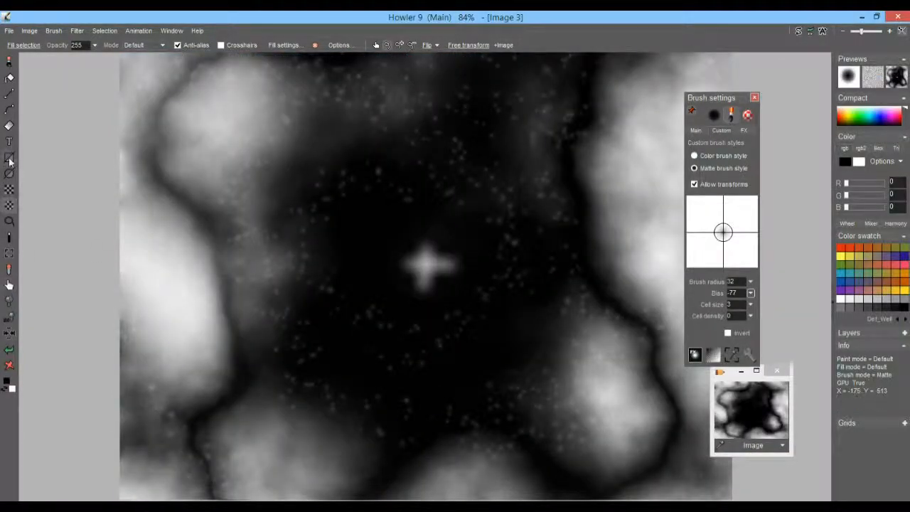
# Choose the Airbrush 100 brush with opacity 65 and Subtractive paint mode.
pyautogui.click(8, 64)
pyautogui.moveTo(50, 84)
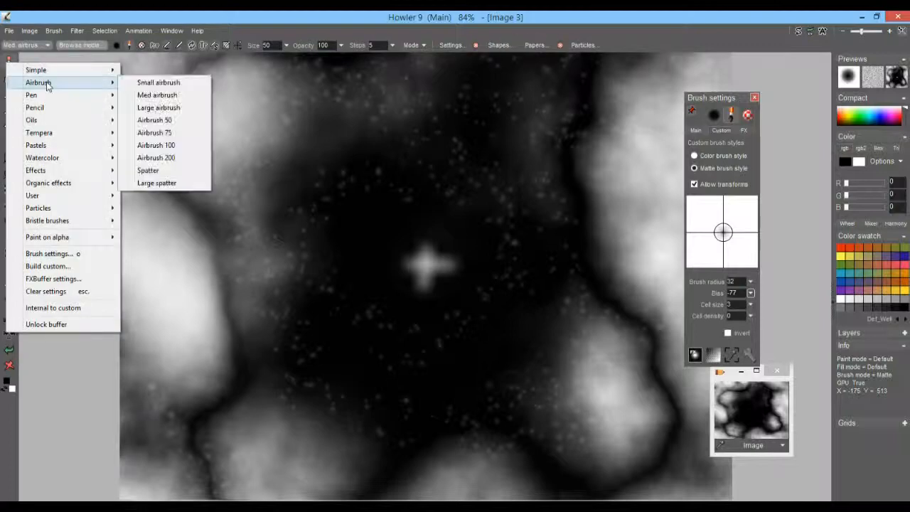
pyautogui.click(170, 146)
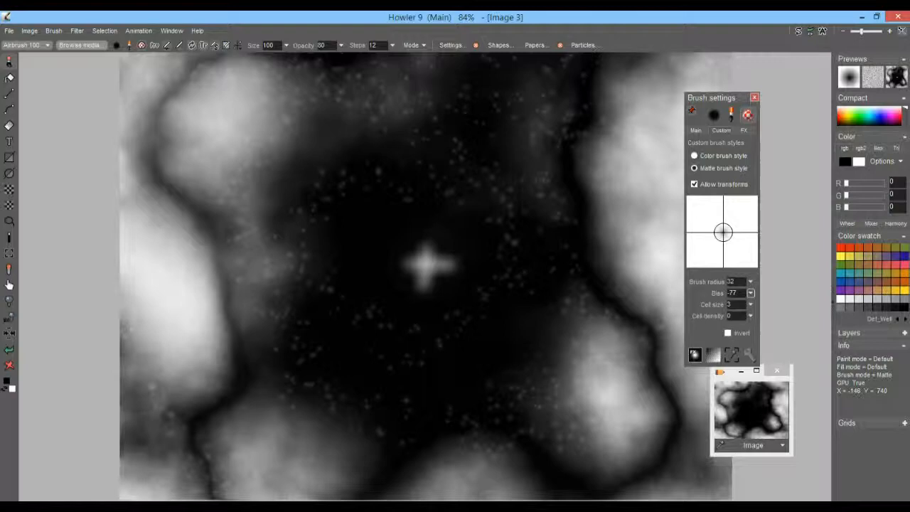
pyautogui.click(341, 47)
pyautogui.moveTo(291, 63); pyautogui.dragTo(317, 61)
pyautogui.click(416, 45)
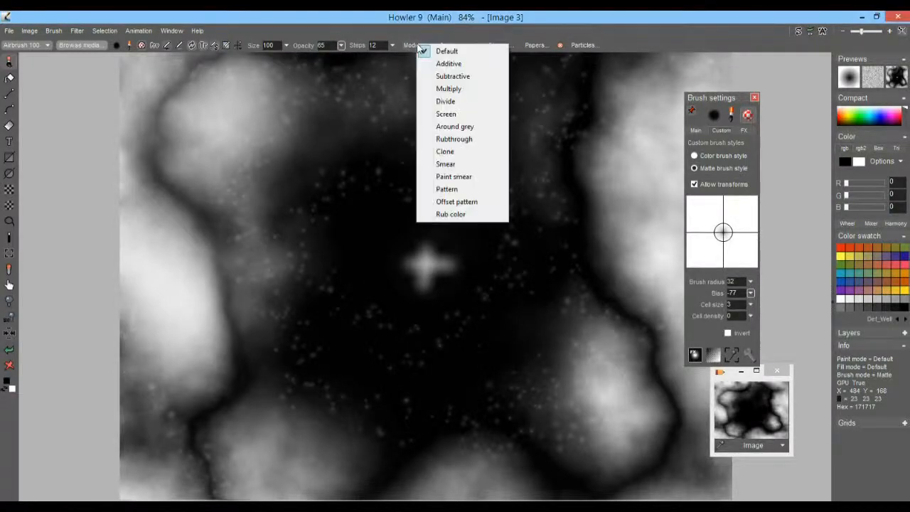
pyautogui.click(450, 76)
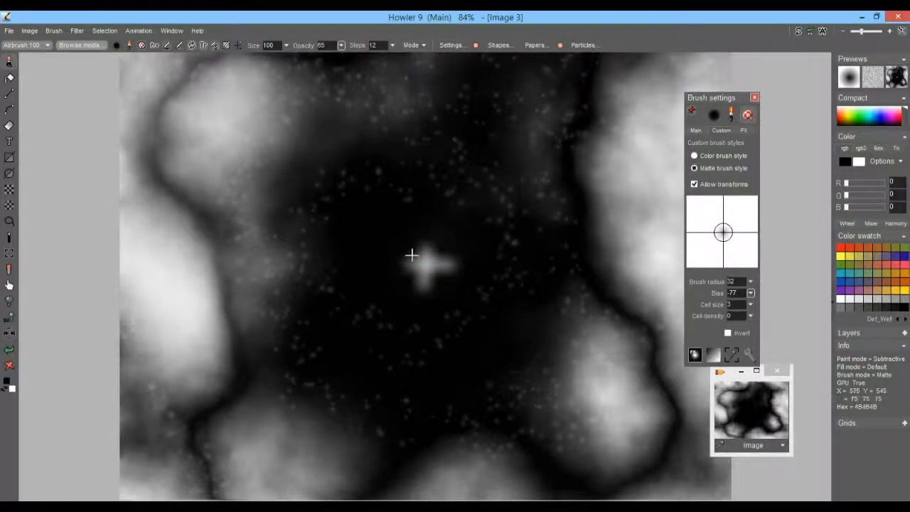
# Set the airbrush opacity to 108 in Subtractive mode and swap the paint color to white.
pyautogui.click(340, 45)
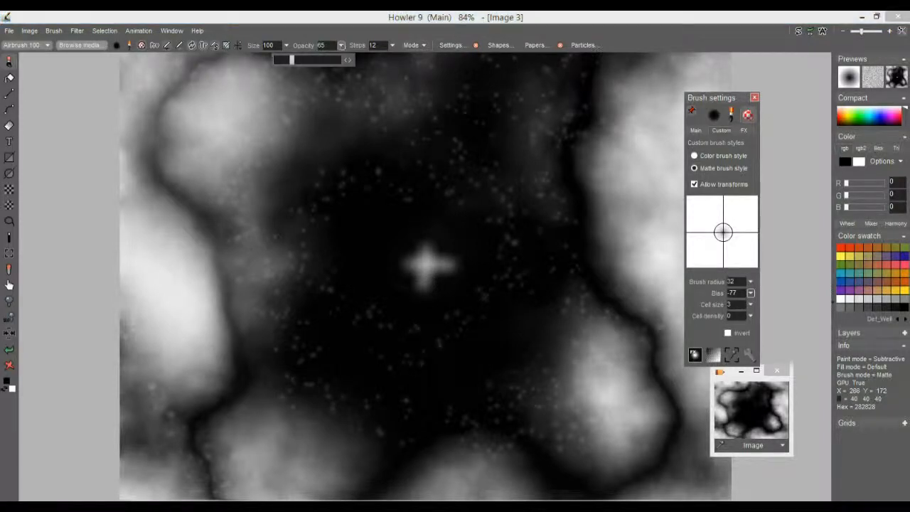
pyautogui.click(418, 45)
pyautogui.click(445, 75)
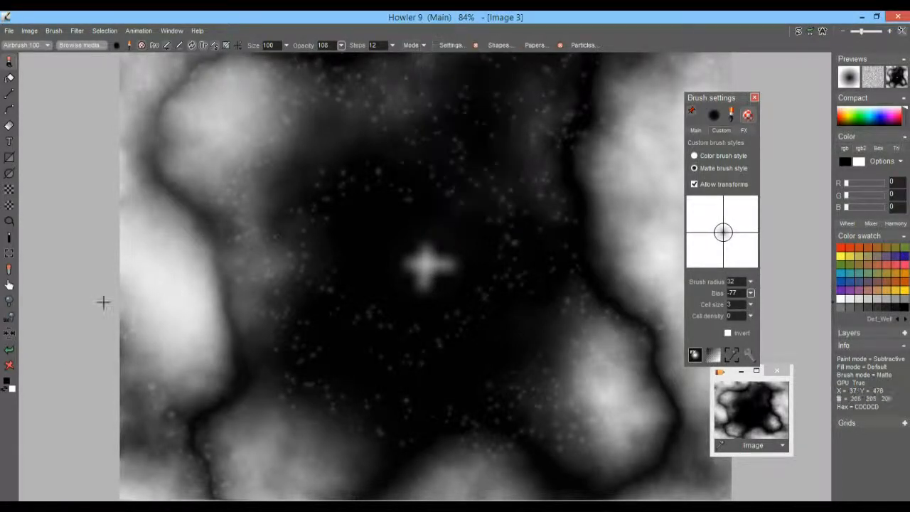
pyautogui.click(10, 388)
# Try a subtractive stroke on the bright cross, undo it, and brush the whole cross away with broader strokes.
pyautogui.moveTo(412, 258); pyautogui.dragTo(440, 273)
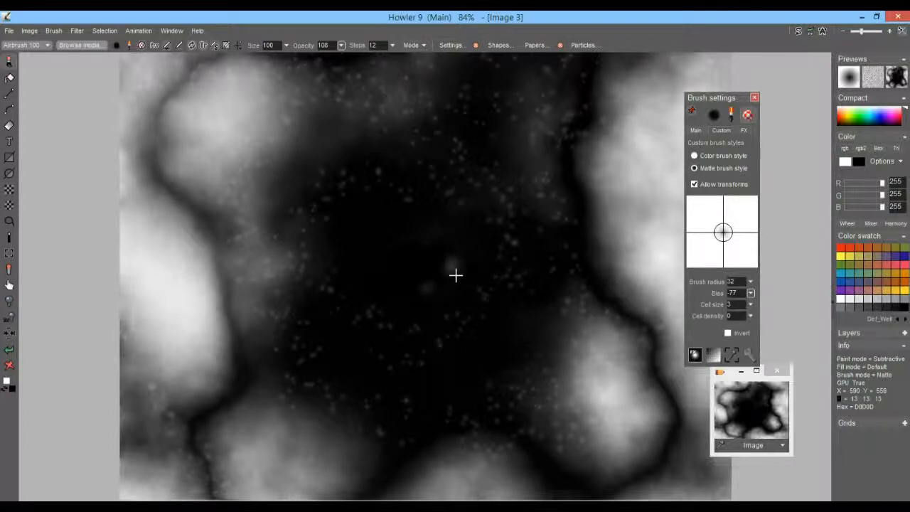
pyautogui.hotkey('ctrl', 'z')
pyautogui.scroll(3, 428, 269)
pyautogui.moveTo(554, 259); pyautogui.dragTo(399, 262)
pyautogui.moveTo(301, 168)
pyautogui.mouseDown()
pyautogui.moveTo(337, 299)
pyautogui.moveTo(301, 331)
pyautogui.moveTo(348, 326)
pyautogui.mouseUp()
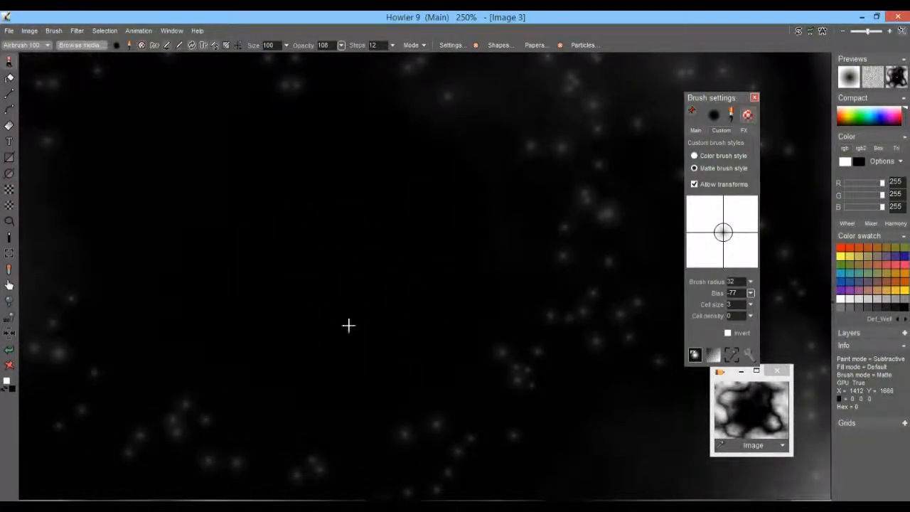
# Fade the last subtractive stroke slightly with interactive undo to bring back a faint trace of the cross.
pyautogui.click(811, 31)
pyautogui.moveTo(794, 62); pyautogui.dragTo(829, 67)
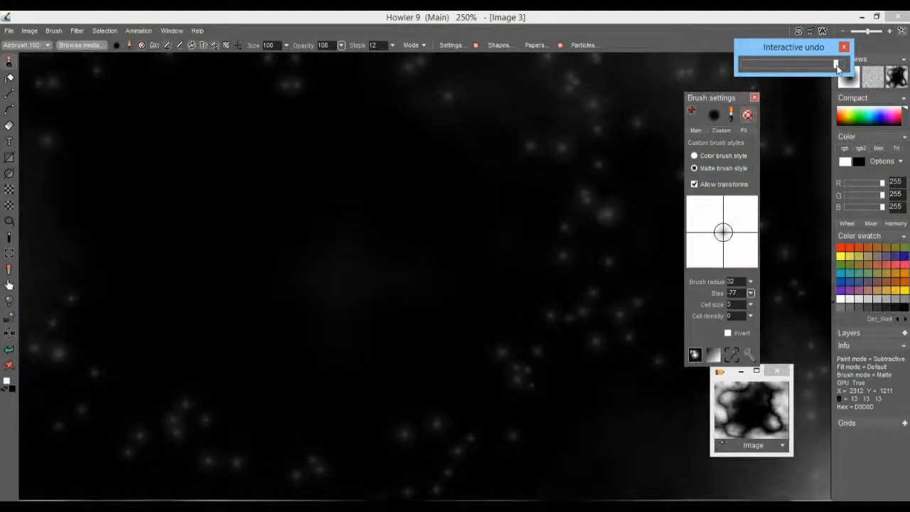
pyautogui.moveTo(847, 71); pyautogui.dragTo(839, 74)
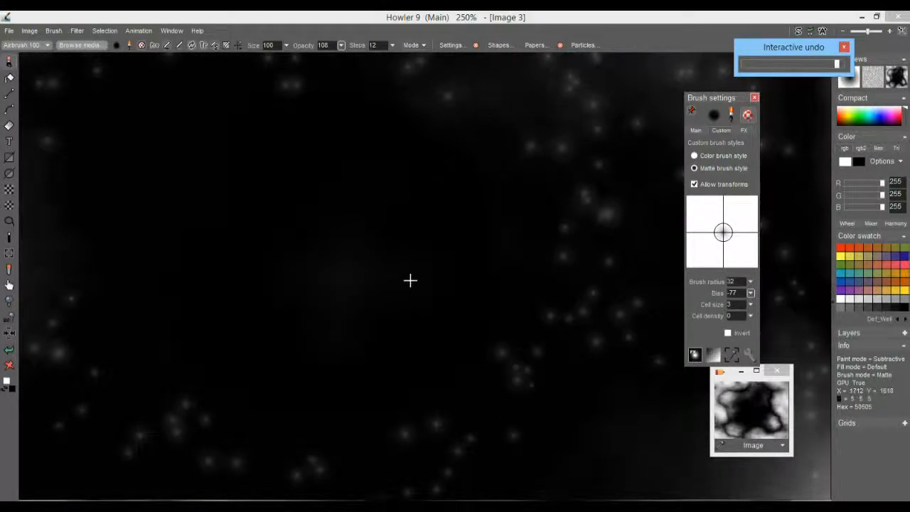
pyautogui.click(728, 14)
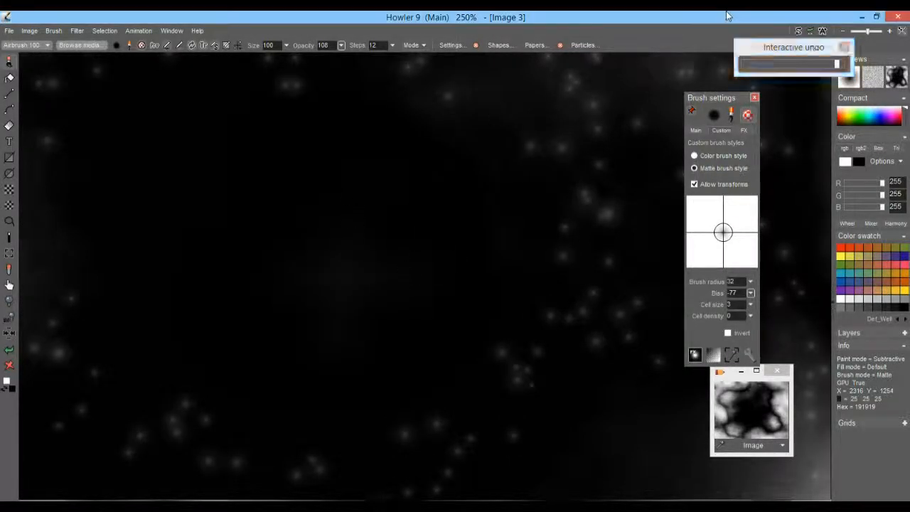
pyautogui.scroll(-5, 528, 256)
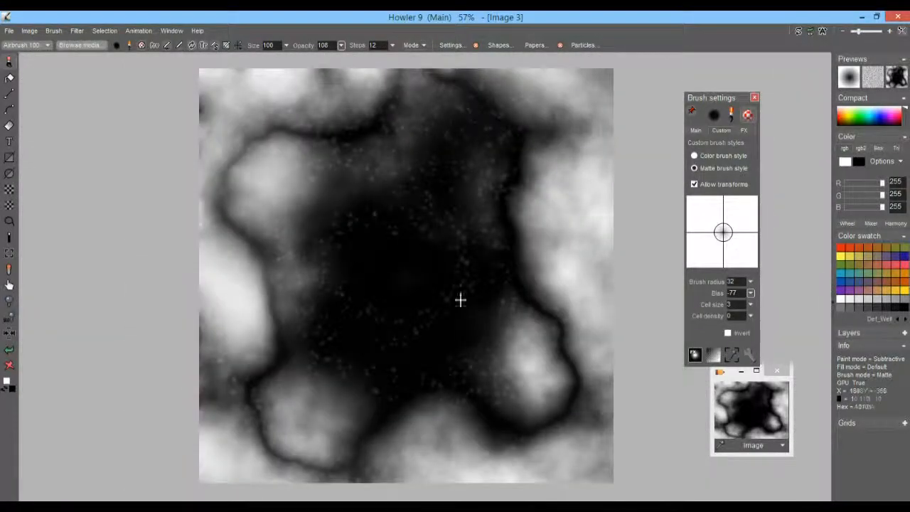
# Copy the edited height map to the clipboard.
pyautogui.scroll(-1, 462, 252)
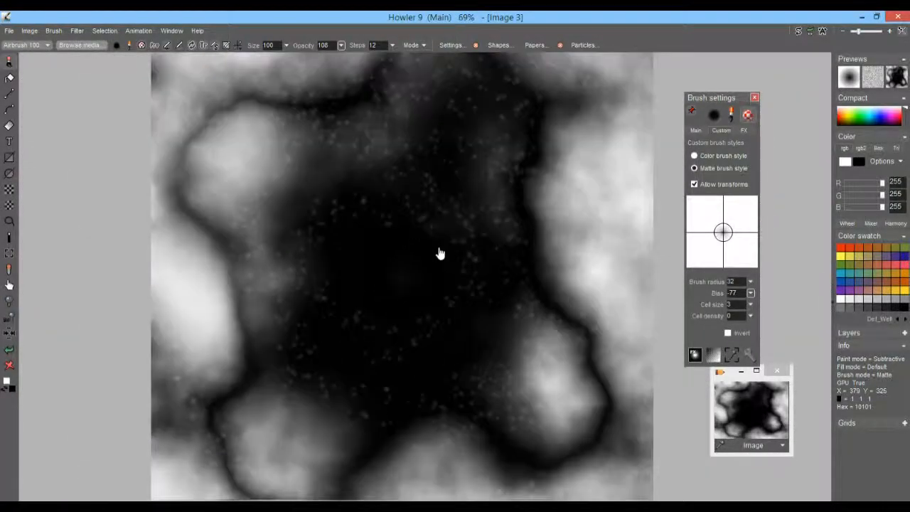
pyautogui.click(30, 31)
pyautogui.moveTo(74, 114)
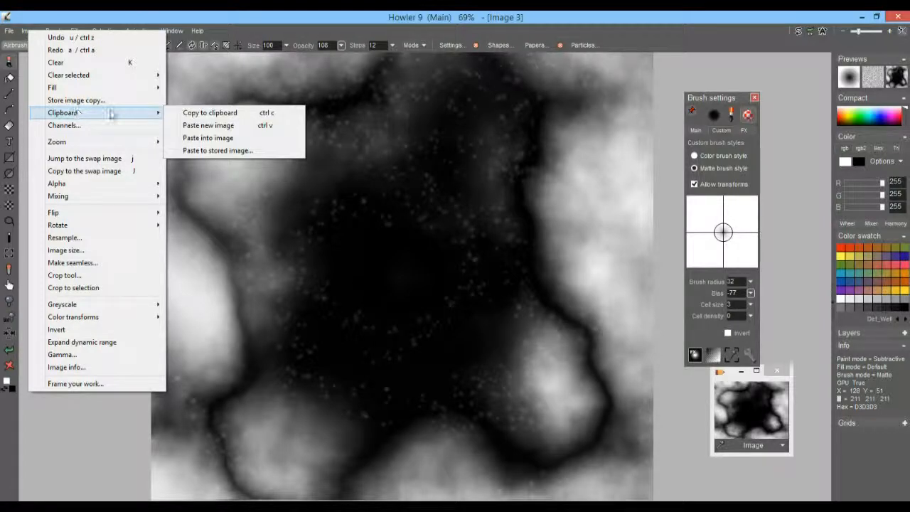
pyautogui.click(227, 115)
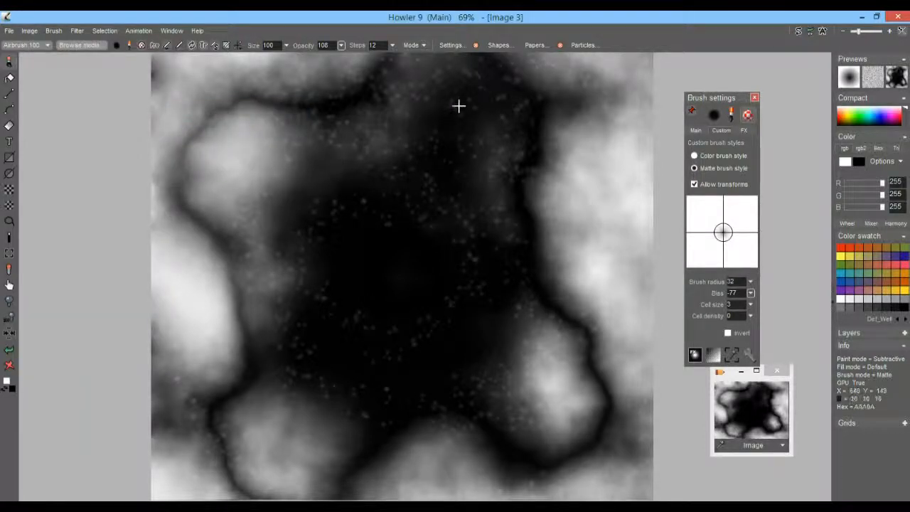
# Store a copy of the edited height map and place its thumbnail beside the earlier stored image.
pyautogui.click(792, 408)
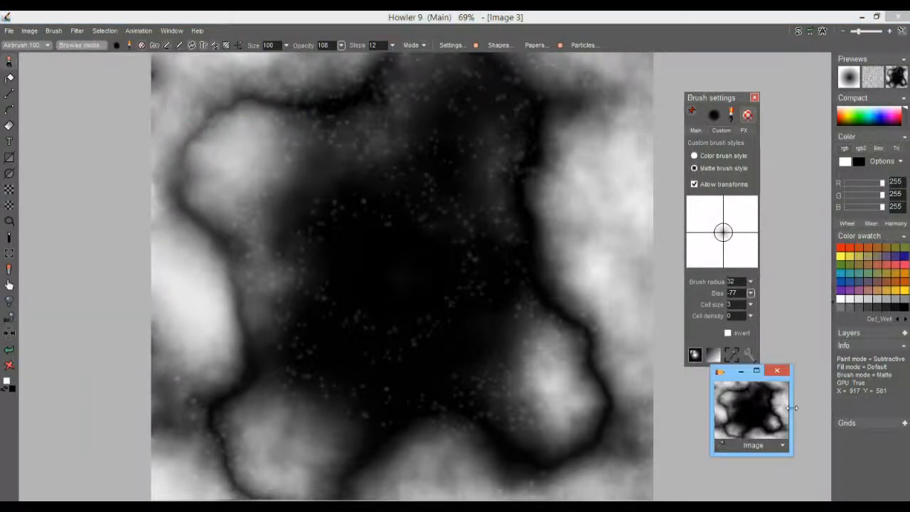
pyautogui.click(31, 33)
pyautogui.click(78, 98)
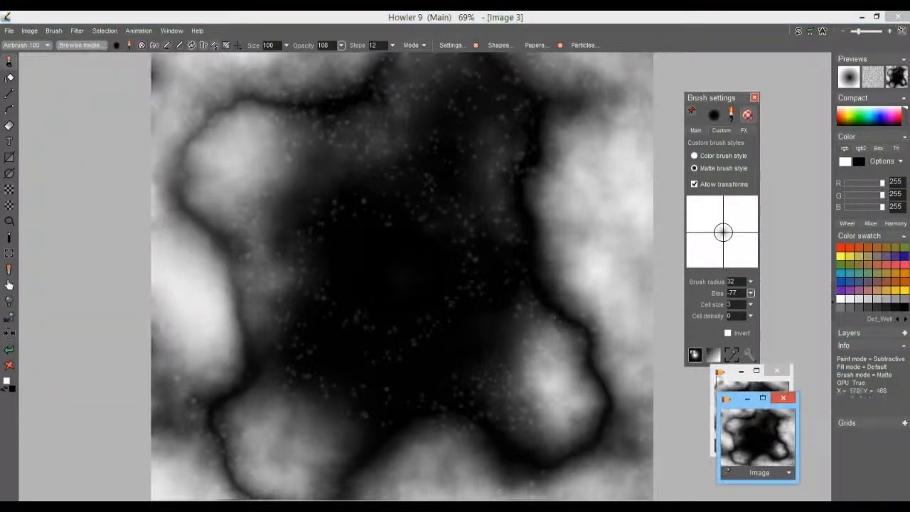
pyautogui.moveTo(736, 410); pyautogui.dragTo(761, 415)
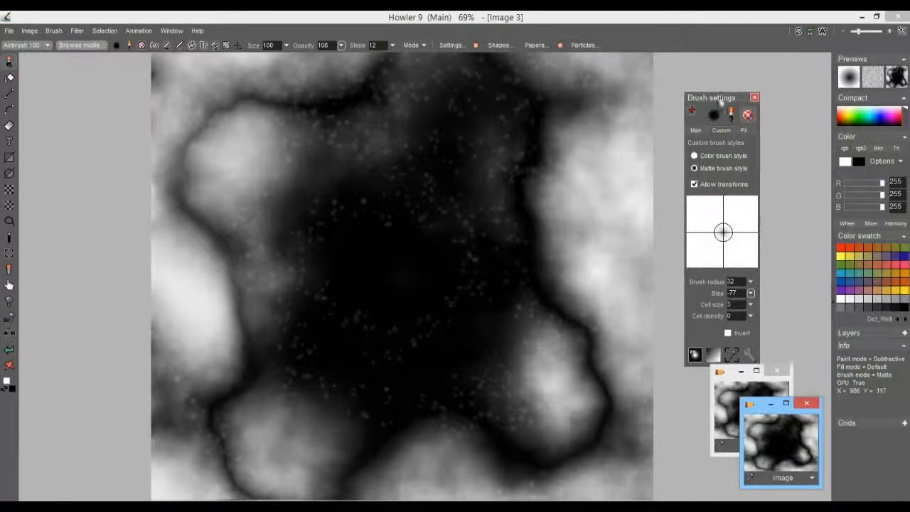
# Close the brush settings and open the height map in the 3D Designer, with its dialog clear of the preview.
pyautogui.click(754, 97)
pyautogui.scroll(-1, 509, 204)
pyautogui.scroll(-2, 510, 203)
pyautogui.moveTo(510, 204); pyautogui.dragTo(386, 205)
pyautogui.scroll(4, 410, 206)
pyautogui.scroll(-2, 410, 206)
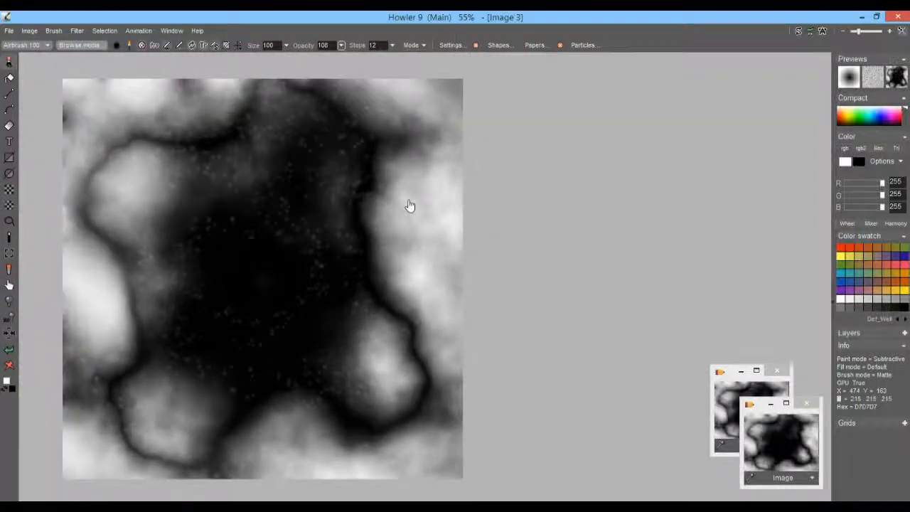
pyautogui.click(76, 31)
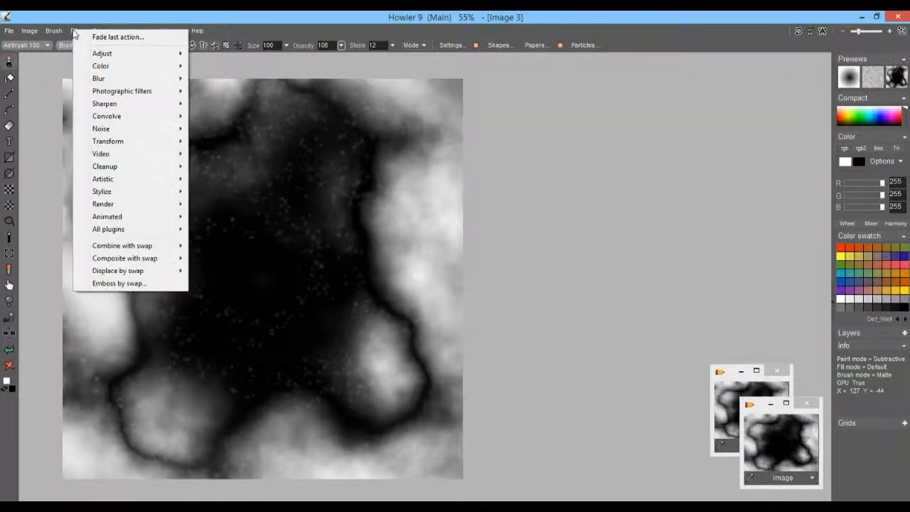
pyautogui.moveTo(128, 142)
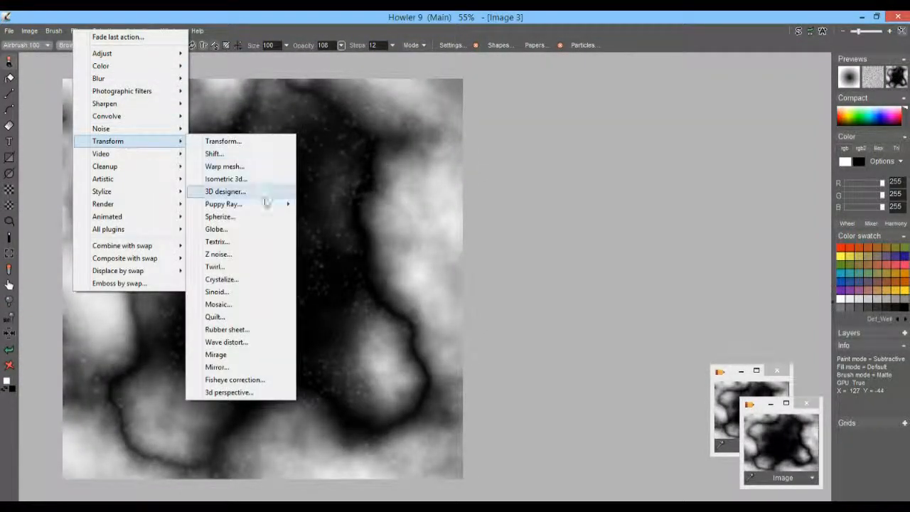
pyautogui.click(256, 194)
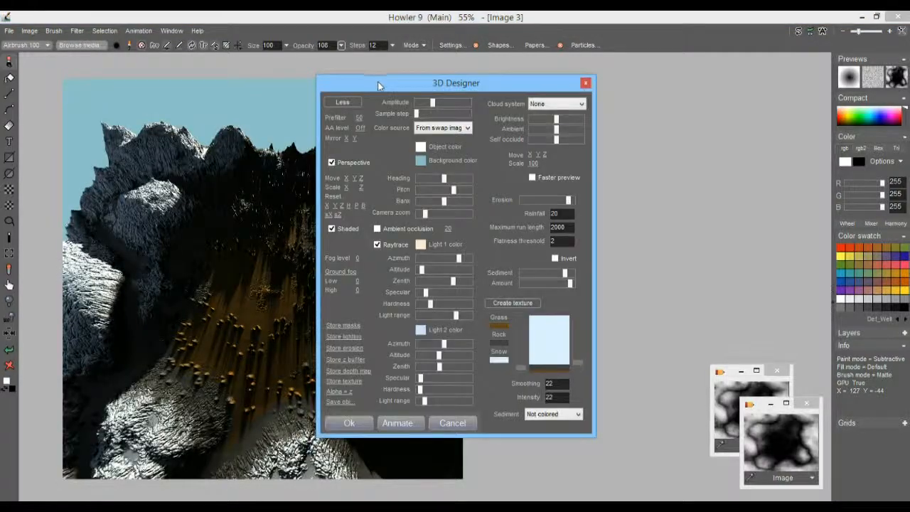
pyautogui.moveTo(378, 86); pyautogui.dragTo(608, 62)
# Frame the terrain from a low camera pitch with camera zoom at minimum, shifting it in depth to bring the foreground hills into view.
pyautogui.moveTo(682, 171); pyautogui.dragTo(675, 179)
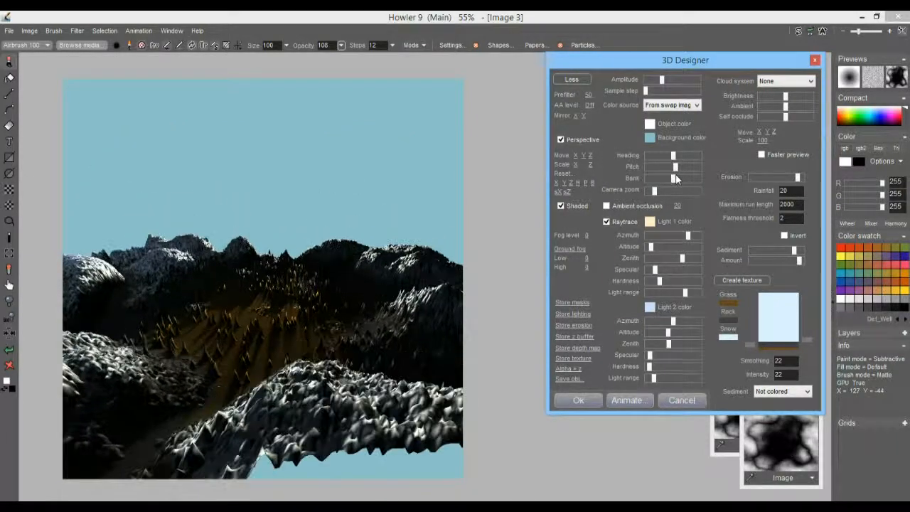
pyautogui.moveTo(591, 156); pyautogui.dragTo(593, 199)
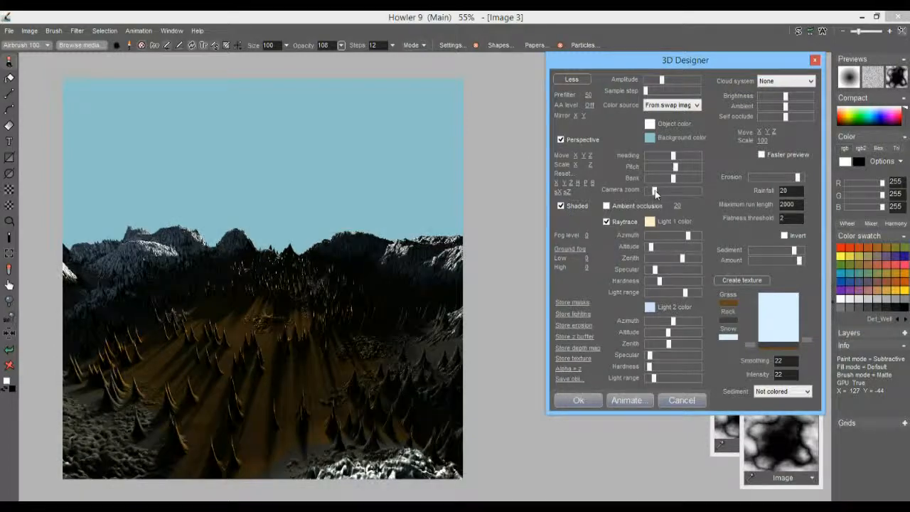
pyautogui.moveTo(654, 192); pyautogui.dragTo(646, 192)
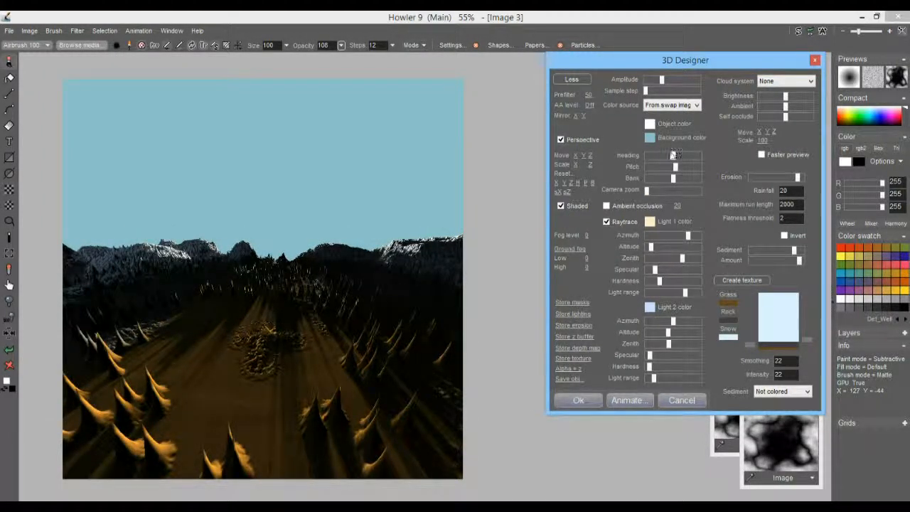
pyautogui.moveTo(590, 155); pyautogui.dragTo(488, 161)
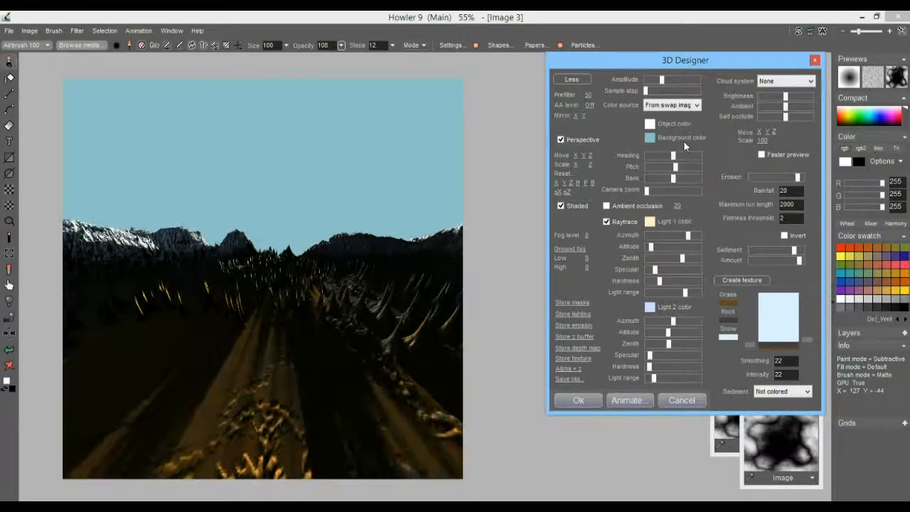
pyautogui.moveTo(675, 169)
pyautogui.mouseDown()
pyautogui.moveTo(687, 168)
pyautogui.moveTo(675, 170)
pyautogui.moveTo(686, 158)
pyautogui.moveTo(707, 165)
pyautogui.moveTo(638, 177)
pyautogui.moveTo(674, 181)
pyautogui.mouseUp()
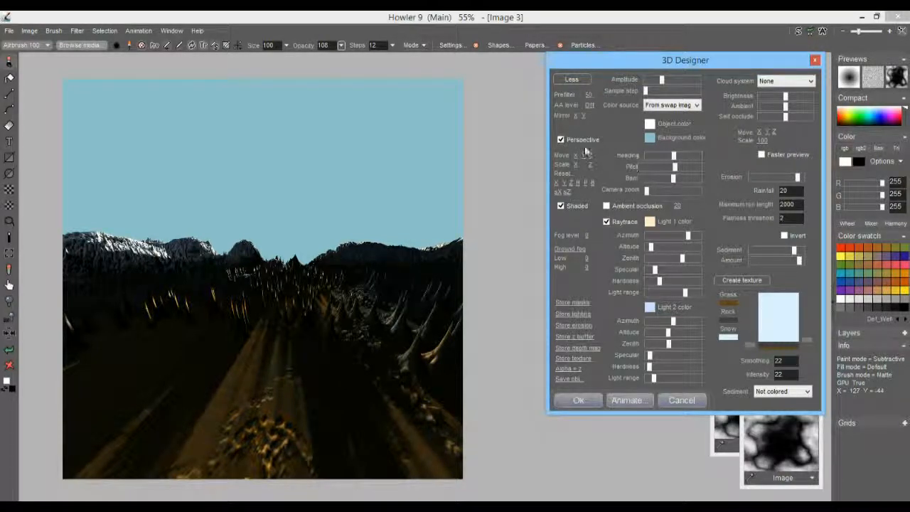
pyautogui.moveTo(590, 156); pyautogui.dragTo(711, 149)
# Add the Sky_Puffies.cld cloud system and reduce its brightness, ambient, self occlude and scale to 0.79.
pyautogui.click(790, 81)
pyautogui.click(782, 124)
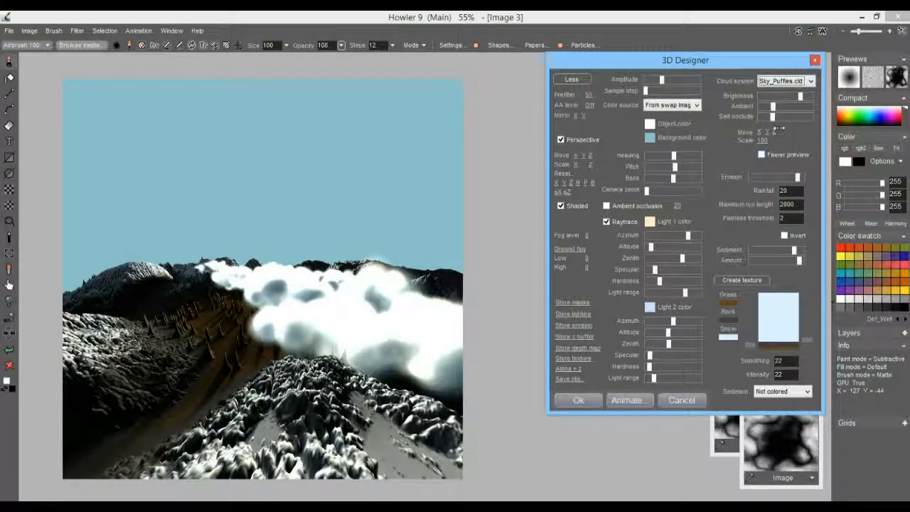
pyautogui.moveTo(782, 97); pyautogui.dragTo(909, 161)
pyautogui.click(772, 107)
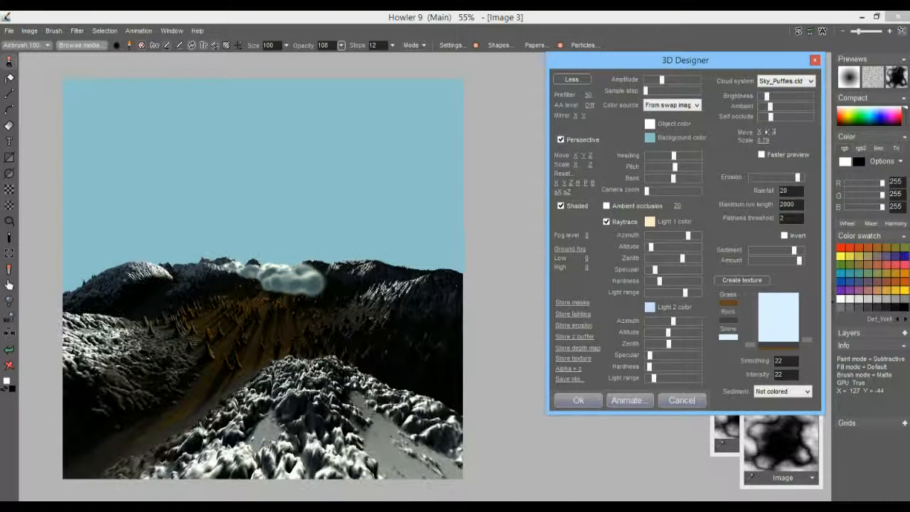
# Move the clouds back behind the ridge and set their scale to 1.11.
pyautogui.moveTo(767, 133); pyautogui.dragTo(772, 132)
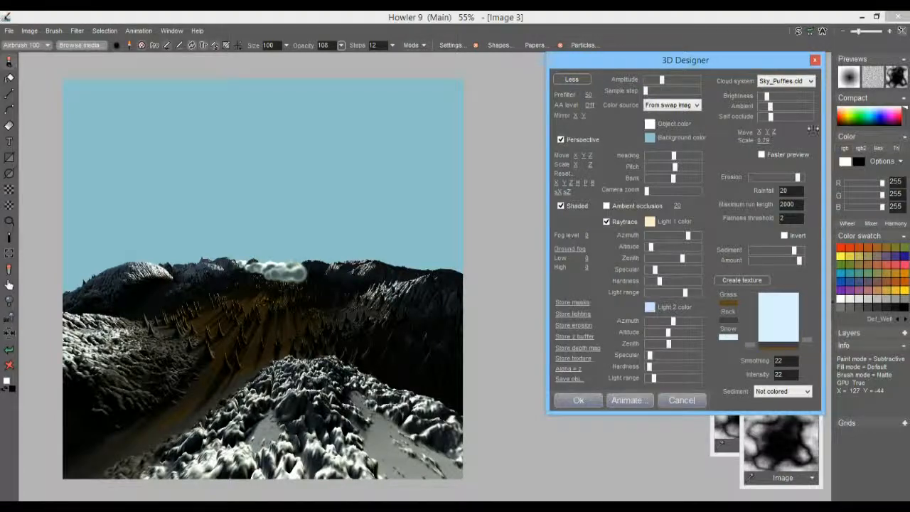
pyautogui.moveTo(769, 132); pyautogui.dragTo(906, 140)
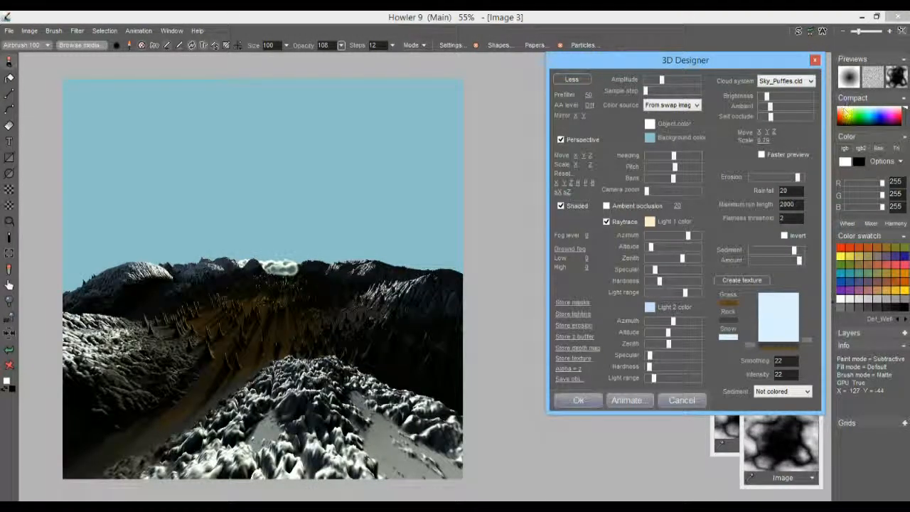
pyautogui.moveTo(763, 141)
pyautogui.mouseDown()
pyautogui.moveTo(809, 143)
pyautogui.moveTo(755, 146)
pyautogui.mouseUp()
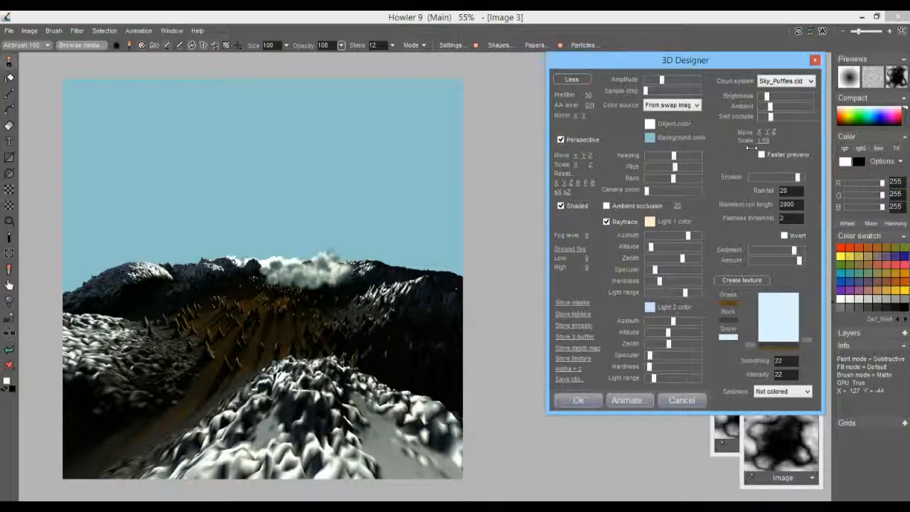
pyautogui.moveTo(731, 152); pyautogui.dragTo(725, 150)
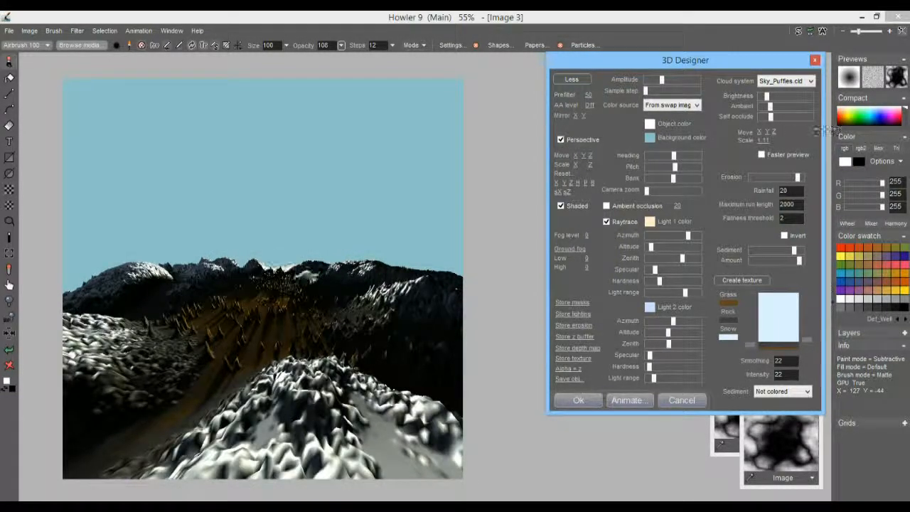
pyautogui.moveTo(726, 137); pyautogui.dragTo(746, 139)
# Shift the terrain in depth to view across the plain and turn the heading to its minimum.
pyautogui.moveTo(646, 212); pyautogui.dragTo(650, 212)
pyautogui.moveTo(591, 155); pyautogui.dragTo(353, 248)
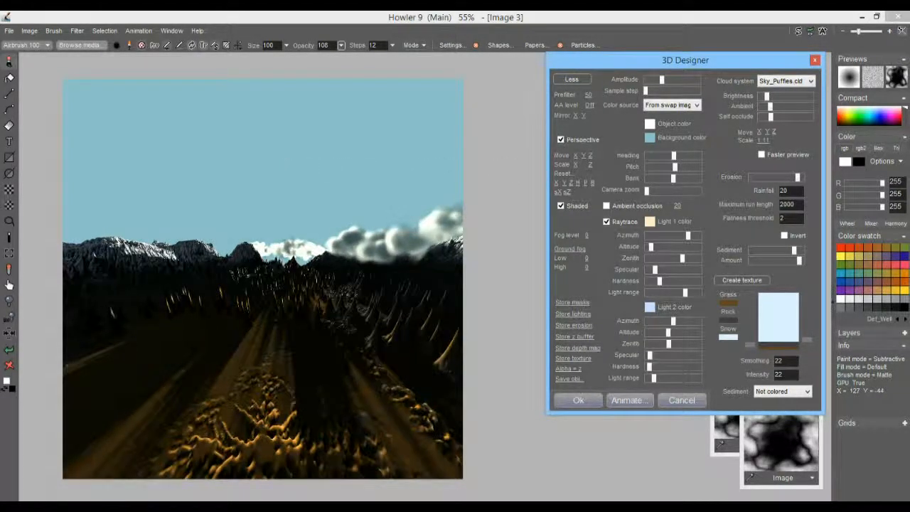
pyautogui.moveTo(673, 155); pyautogui.dragTo(643, 158)
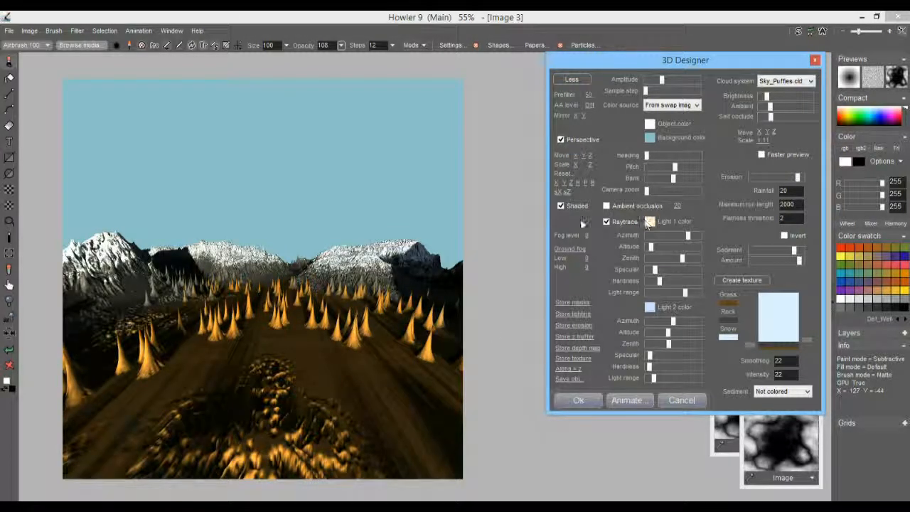
# Set the fog level to 1.719 to haze the distant mountains.
pyautogui.moveTo(586, 235); pyautogui.dragTo(722, 235)
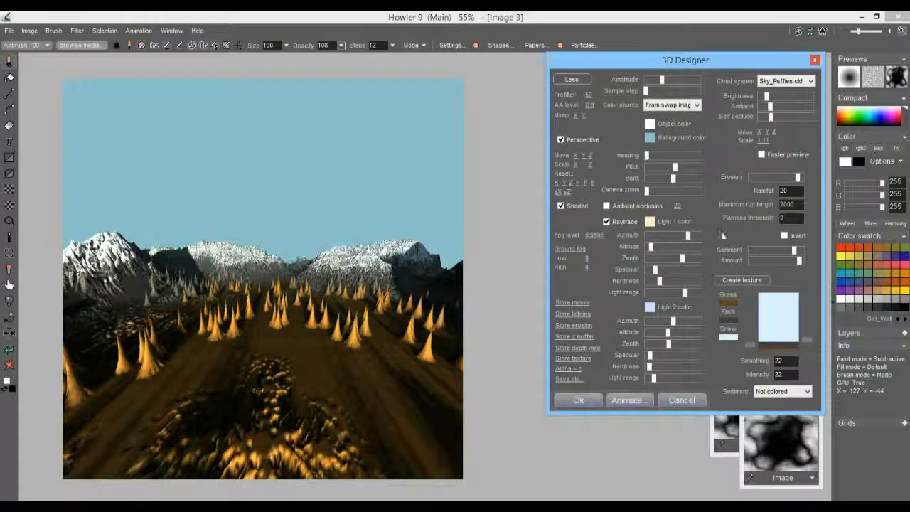
pyautogui.moveTo(593, 235); pyautogui.dragTo(612, 237)
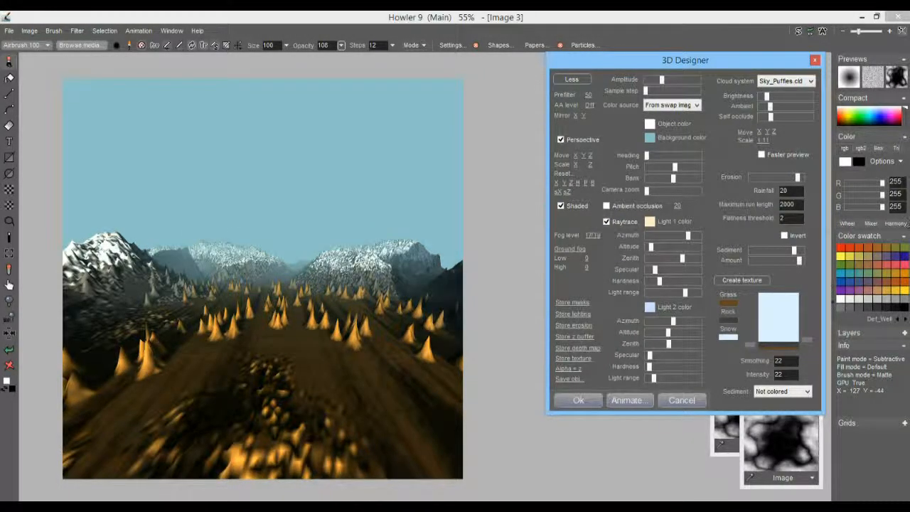
# Try non-linear and linear ground fog on the terrain, adjusting its height limit, and switch ground fog back off.
pyautogui.click(580, 250)
pyautogui.click(607, 281)
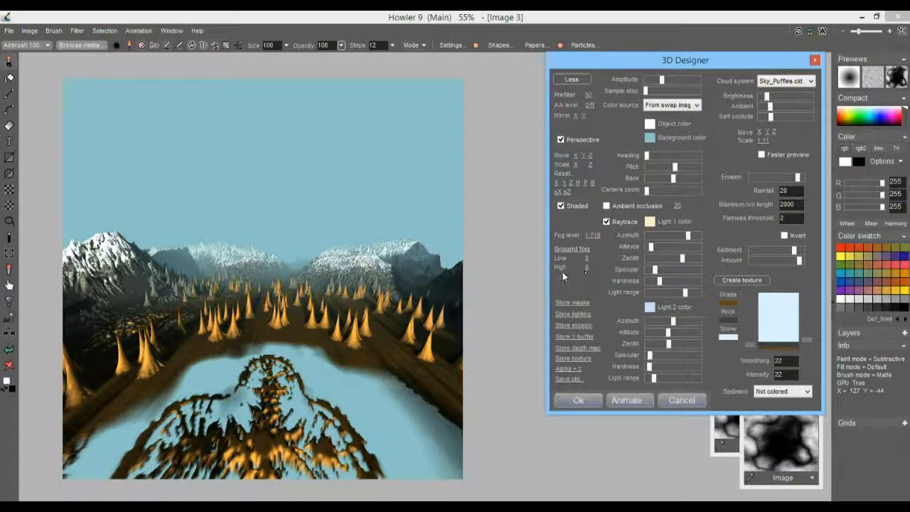
pyautogui.moveTo(588, 265); pyautogui.dragTo(551, 281)
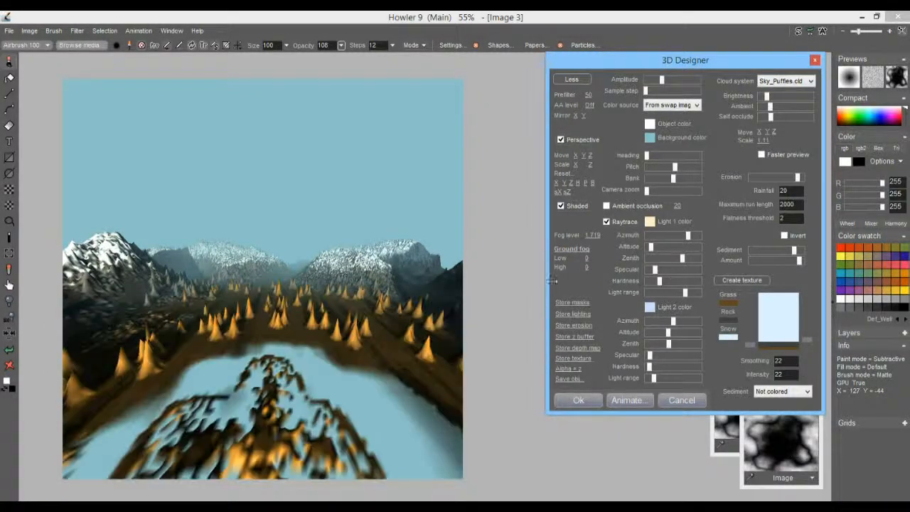
pyautogui.click(584, 253)
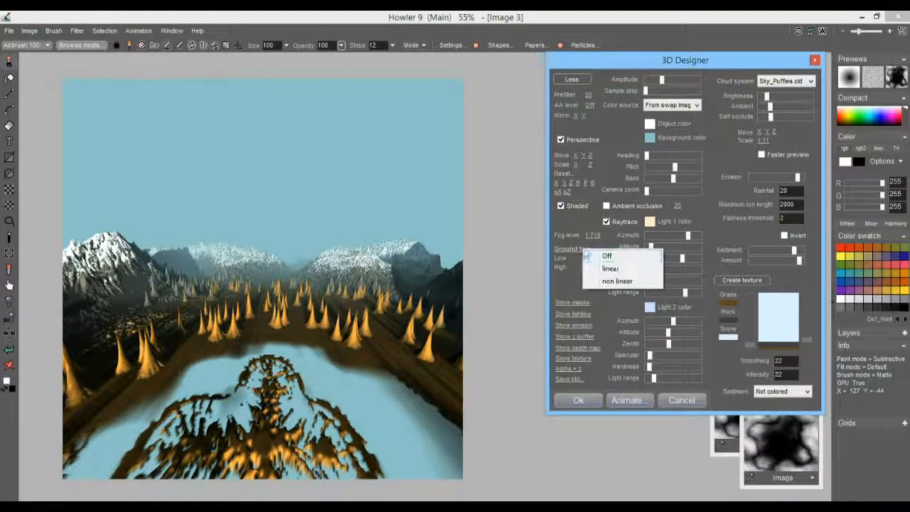
pyautogui.click(613, 269)
pyautogui.click(582, 250)
pyautogui.click(603, 259)
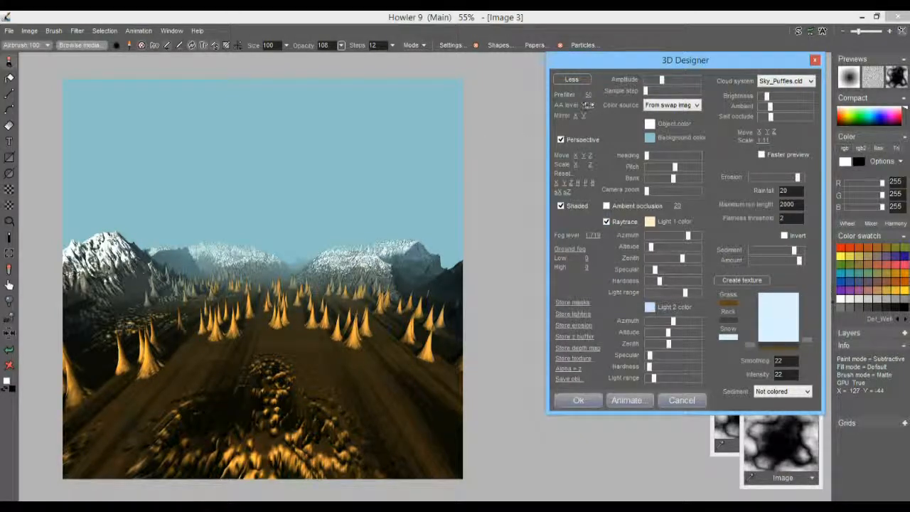
# Set the prefilter to 100 and AA level to 3, and reframe the terrain with a lower viewpoint and a new heading.
pyautogui.moveTo(590, 96); pyautogui.dragTo(740, 104)
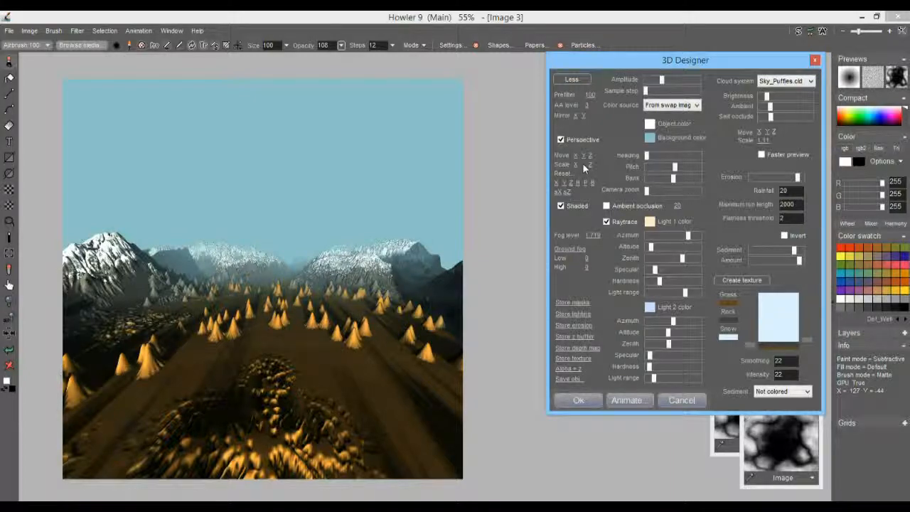
pyautogui.moveTo(585, 157); pyautogui.dragTo(538, 154)
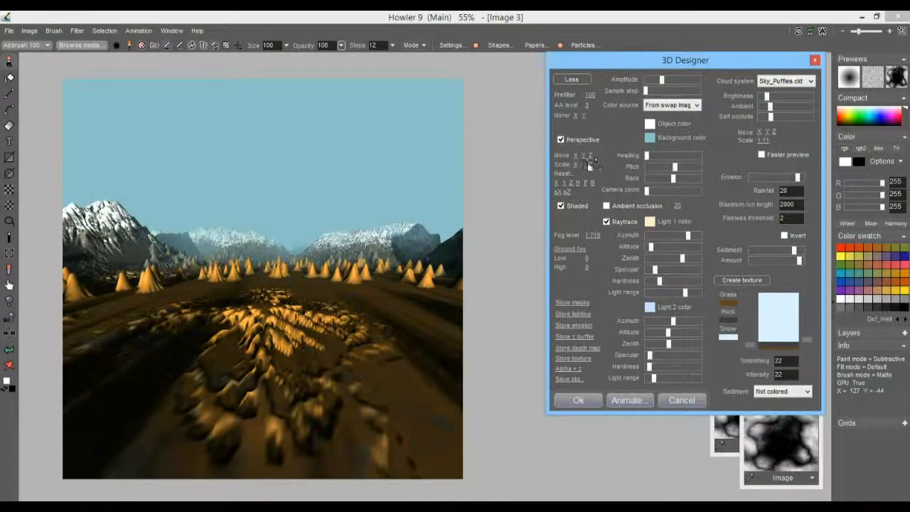
pyautogui.moveTo(593, 155); pyautogui.dragTo(685, 157)
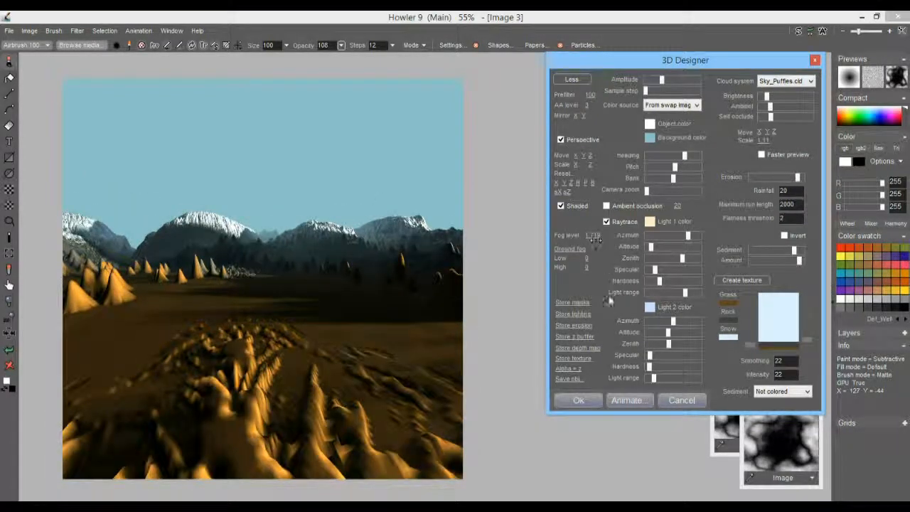
# Raise the second light's range slightly and compare the scene with ambient occlusion on and off, leaving it off.
pyautogui.click(623, 205)
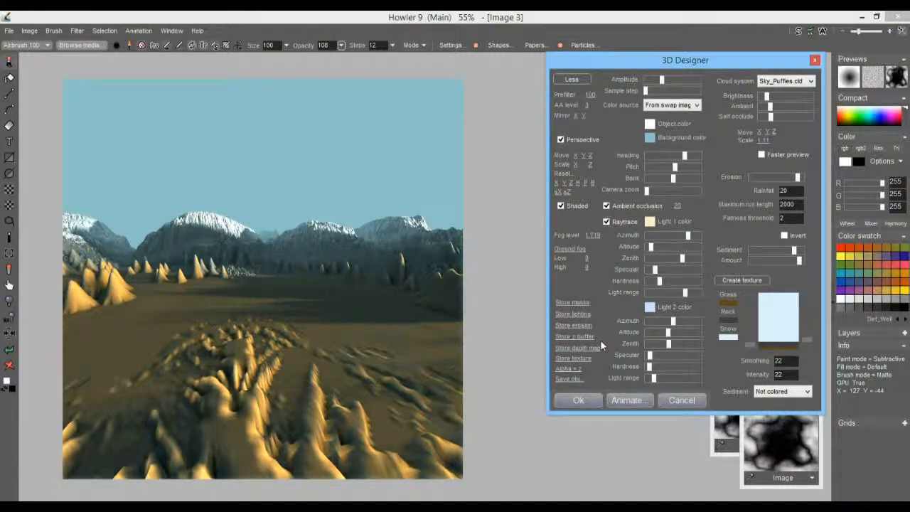
pyautogui.click(660, 379)
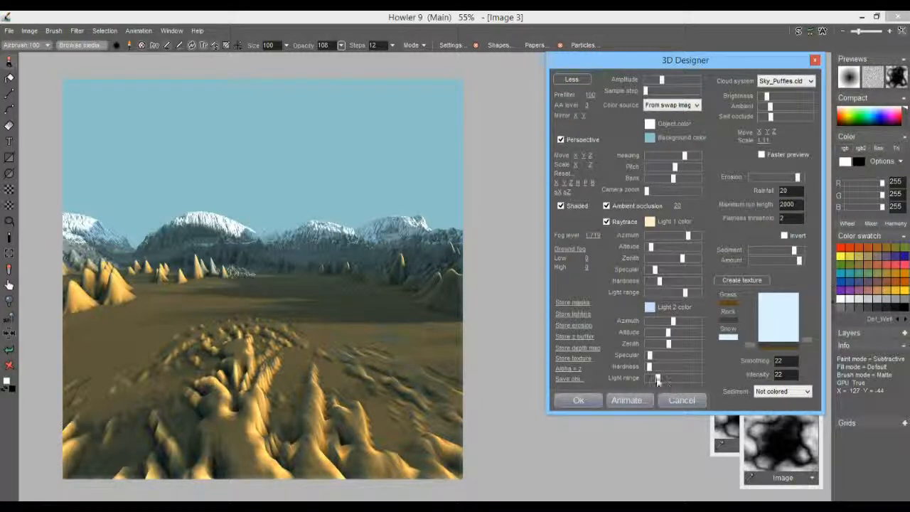
pyautogui.click(623, 206)
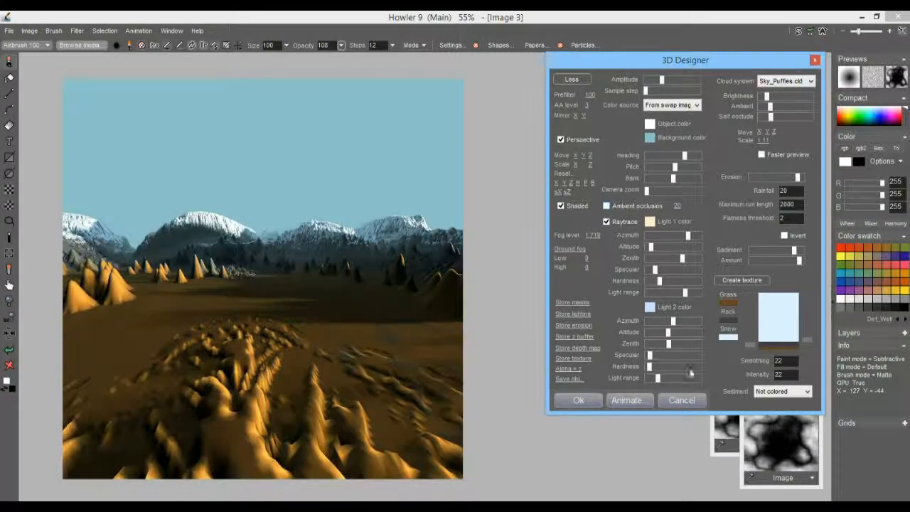
# Set the second light's altitude to maximum and zenith to minimum, and raise its specular level slightly.
pyautogui.moveTo(662, 378); pyautogui.dragTo(661, 378)
pyautogui.moveTo(669, 332); pyautogui.dragTo(725, 333)
pyautogui.moveTo(667, 346)
pyautogui.mouseDown()
pyautogui.moveTo(615, 349)
pyautogui.moveTo(655, 358)
pyautogui.mouseUp()
pyautogui.click(655, 356)
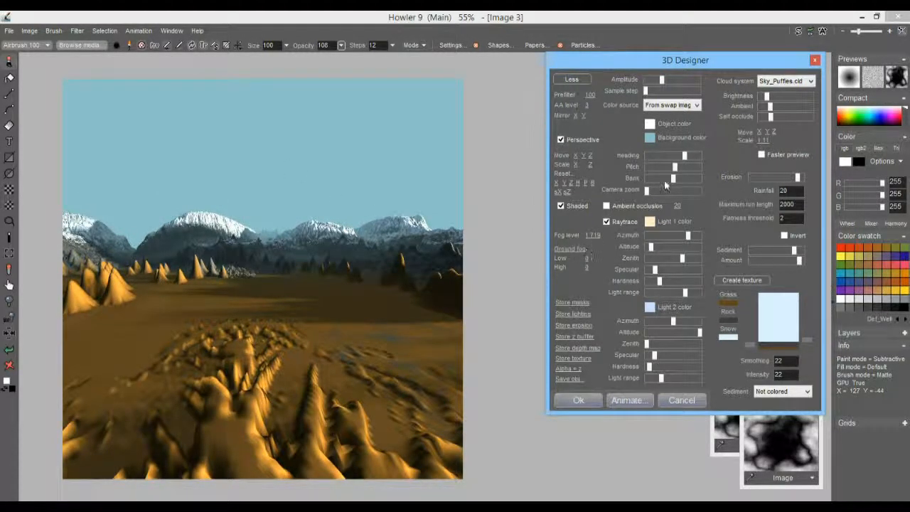
# Reframe the terrain with a new heading, a higher camera zoom value and a pitch that looks down over the valley.
pyautogui.moveTo(674, 168); pyautogui.dragTo(672, 176)
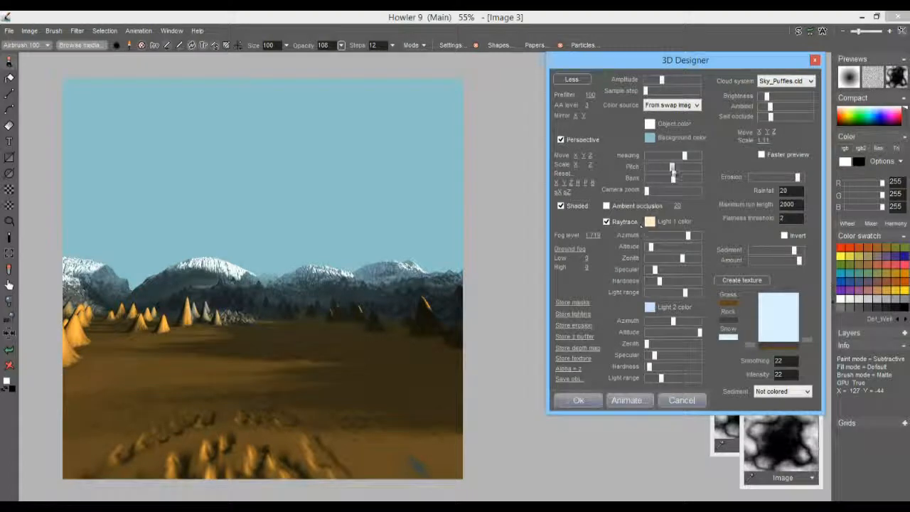
pyautogui.moveTo(685, 158)
pyautogui.mouseDown()
pyautogui.moveTo(653, 162)
pyautogui.moveTo(669, 161)
pyautogui.mouseUp()
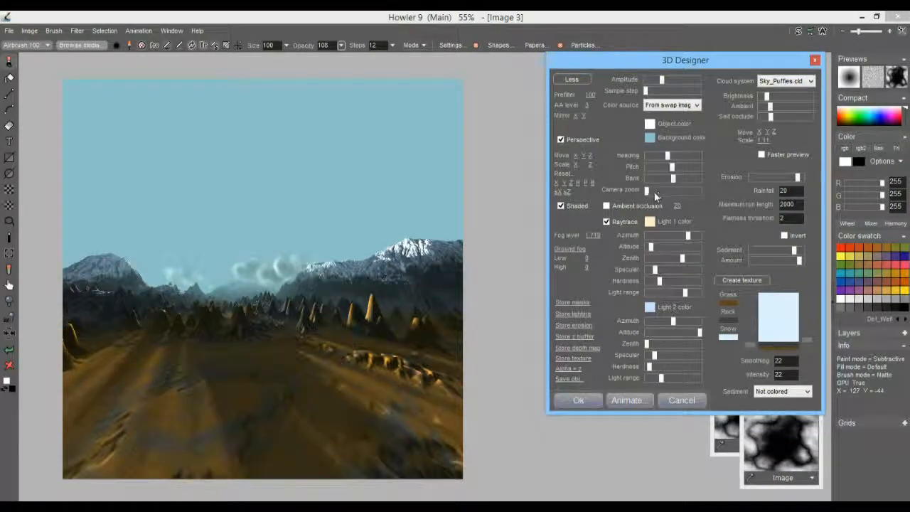
pyautogui.moveTo(648, 191); pyautogui.dragTo(661, 189)
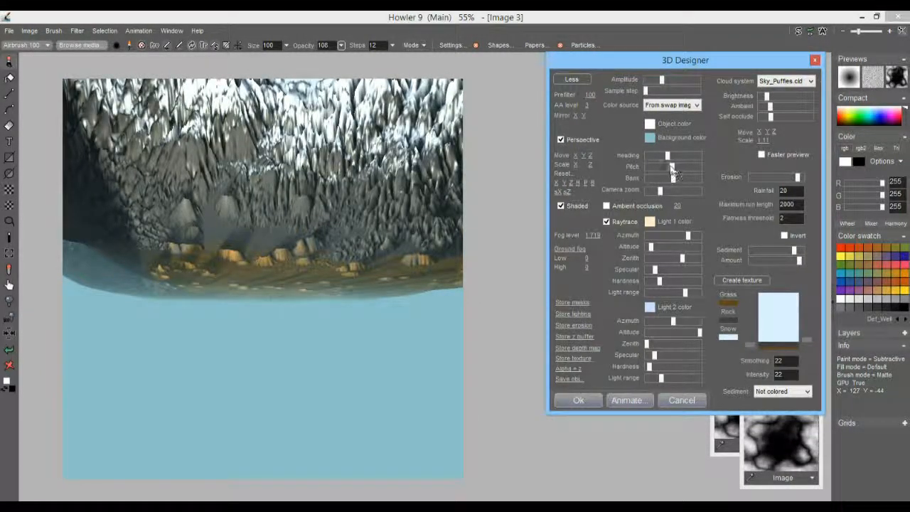
pyautogui.moveTo(672, 169); pyautogui.dragTo(676, 168)
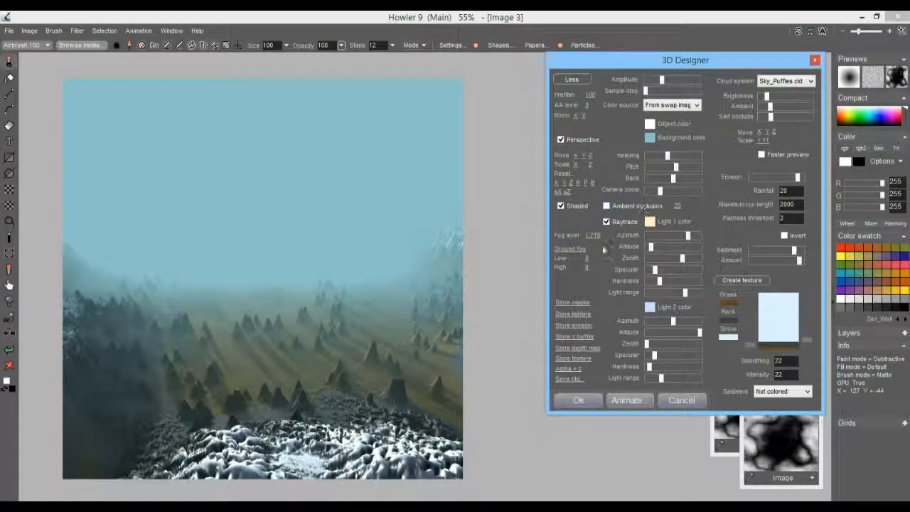
# Set the fog level to 0.735 and increase the camera zoom value a little further.
pyautogui.moveTo(596, 235); pyautogui.dragTo(400, 241)
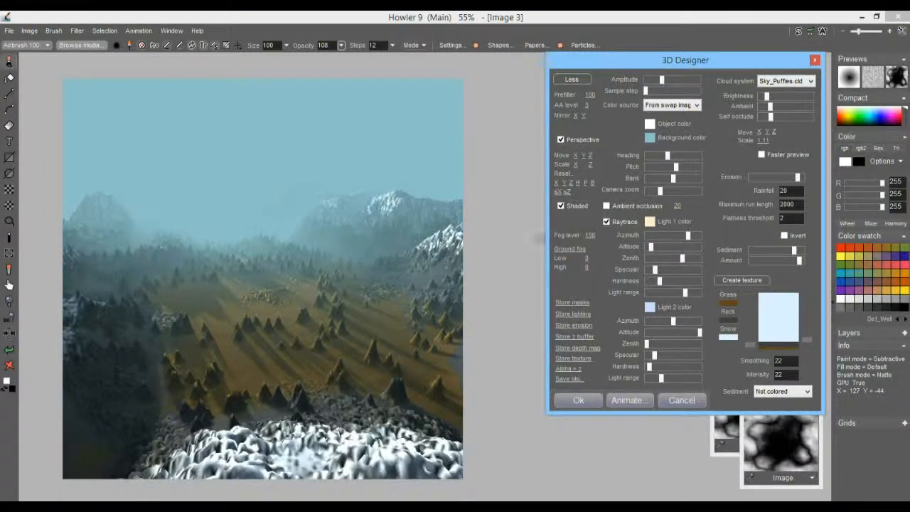
pyautogui.moveTo(588, 236); pyautogui.dragTo(455, 245)
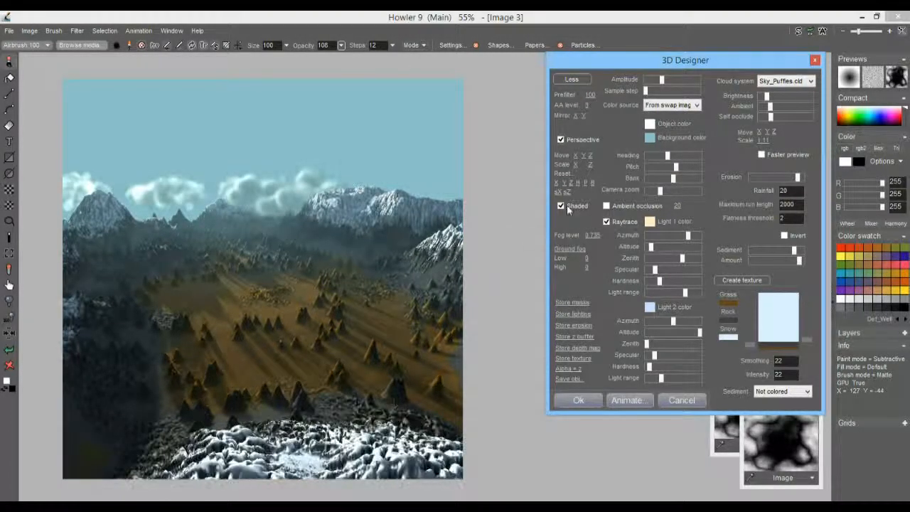
pyautogui.moveTo(663, 190); pyautogui.dragTo(668, 191)
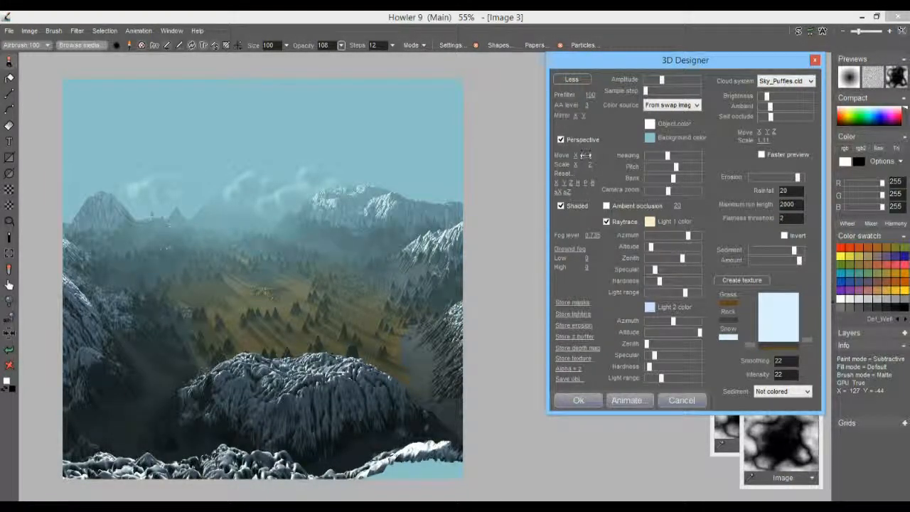
# Move the camera closer and lower among the valley peaks, and adjust the pitch to bring the snowy ridge and clouds into frame.
pyautogui.moveTo(629, 153); pyautogui.dragTo(321, 199)
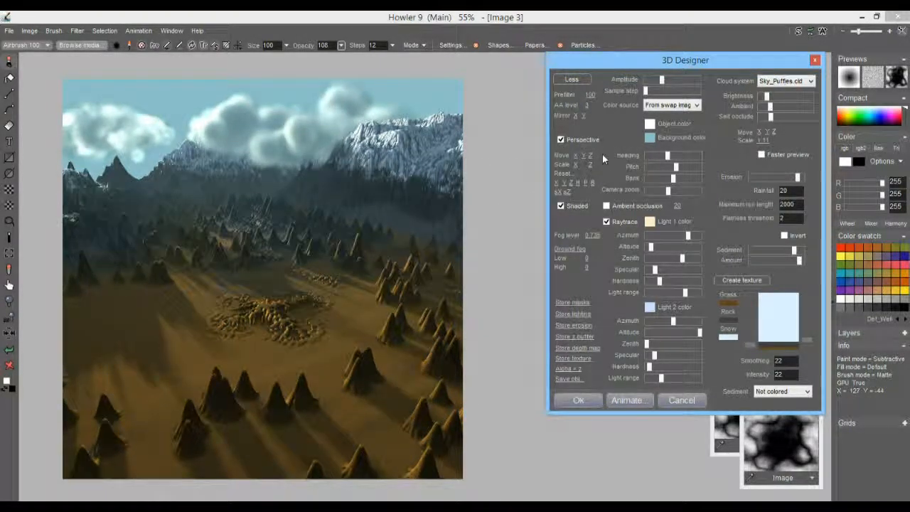
pyautogui.moveTo(592, 155); pyautogui.dragTo(374, 173)
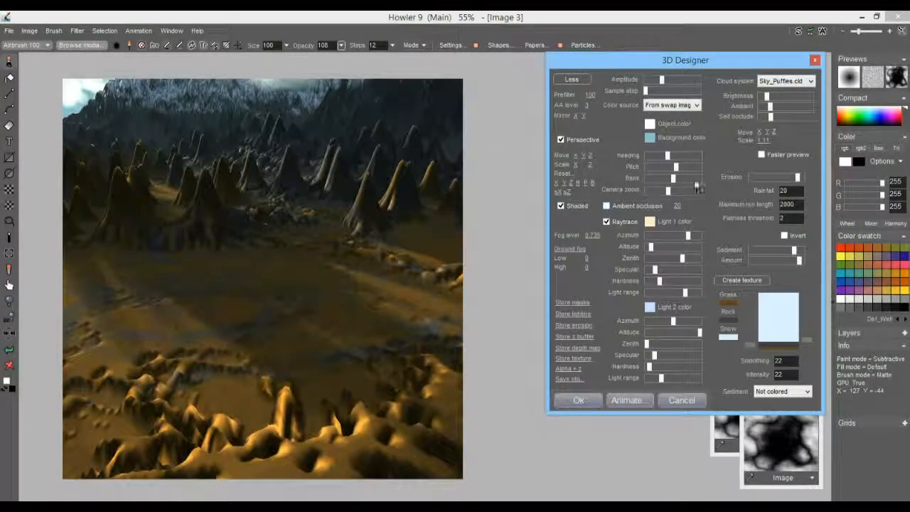
pyautogui.moveTo(676, 165); pyautogui.dragTo(673, 166)
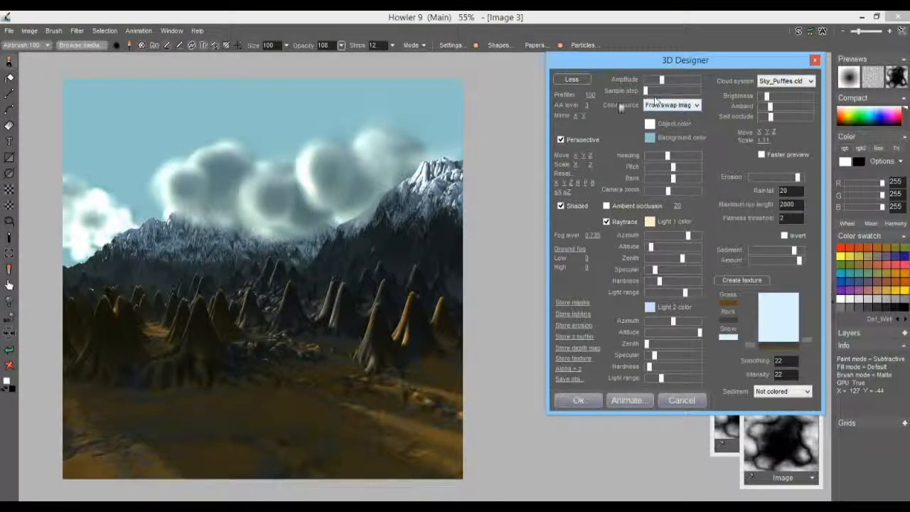
# Set the prefilter to 26, turn the heading slightly toward the snowy ridge, and close the 3D Designer without rendering.
pyautogui.moveTo(601, 95); pyautogui.dragTo(527, 104)
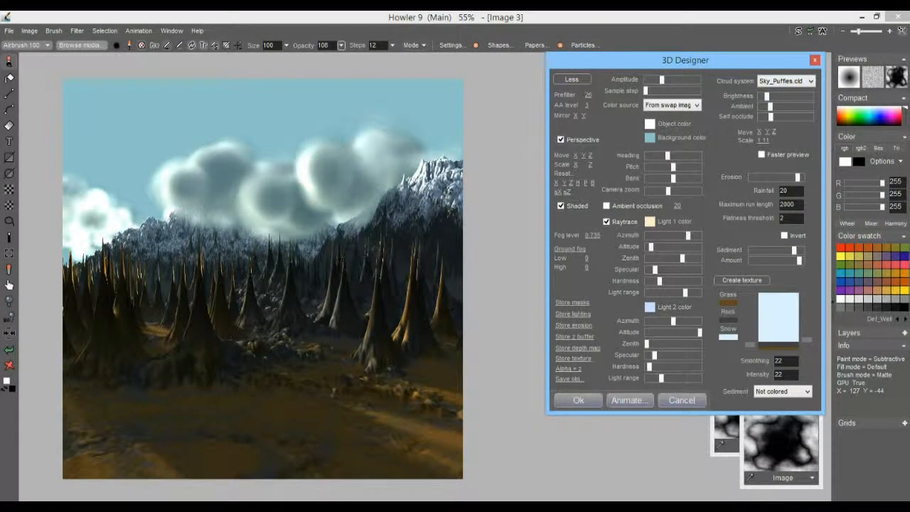
pyautogui.moveTo(668, 155)
pyautogui.mouseDown()
pyautogui.moveTo(705, 156)
pyautogui.moveTo(663, 158)
pyautogui.mouseUp()
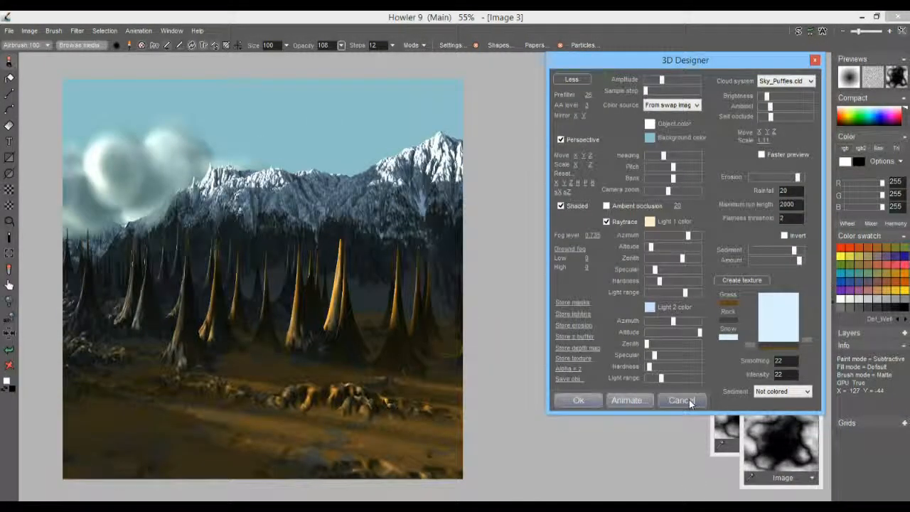
pyautogui.click(689, 399)
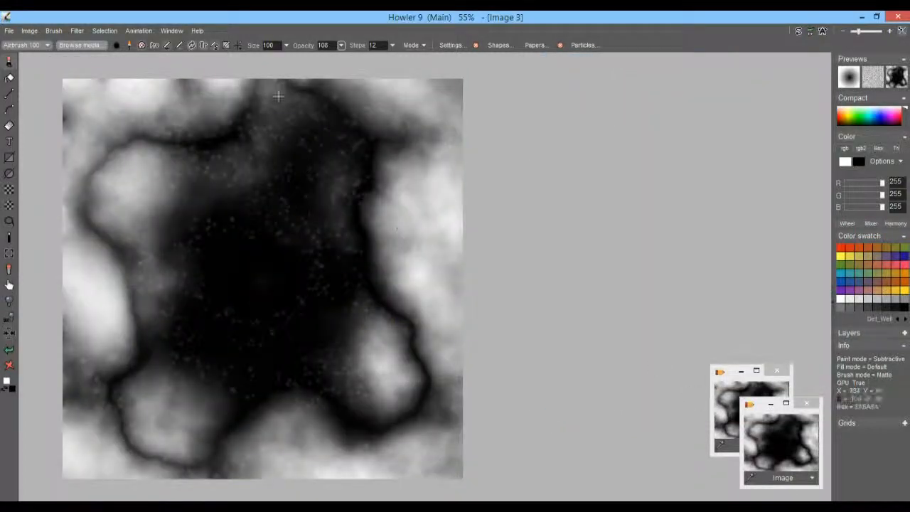
# Create a 360-frame animation at 30 fps initialized with copies of the current frame.
pyautogui.click(138, 32)
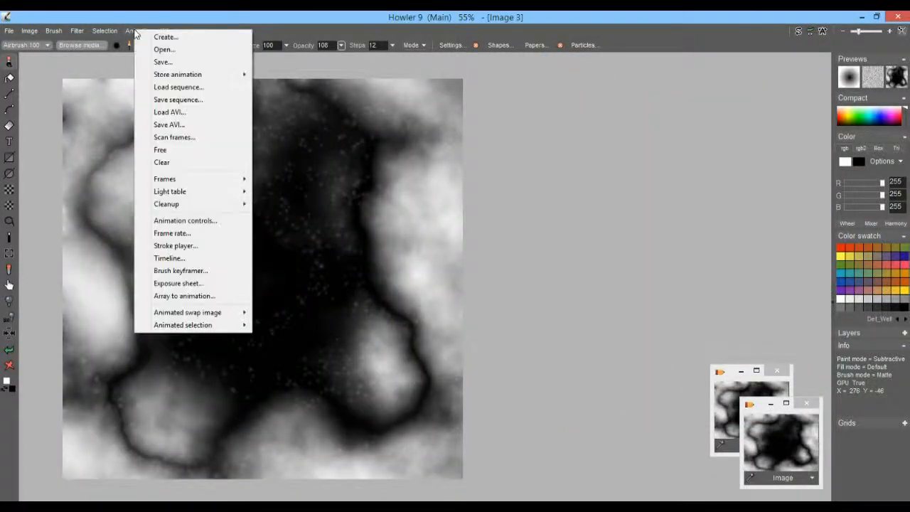
pyautogui.click(171, 36)
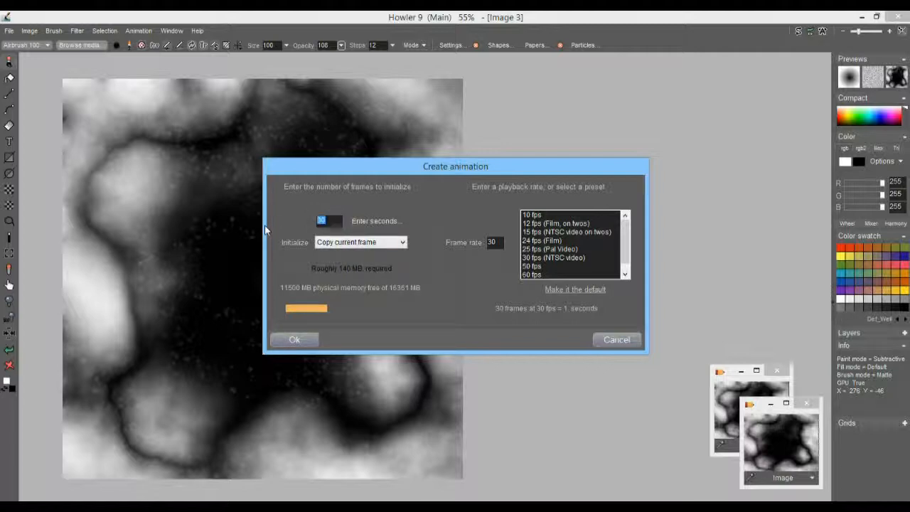
pyautogui.write('360')
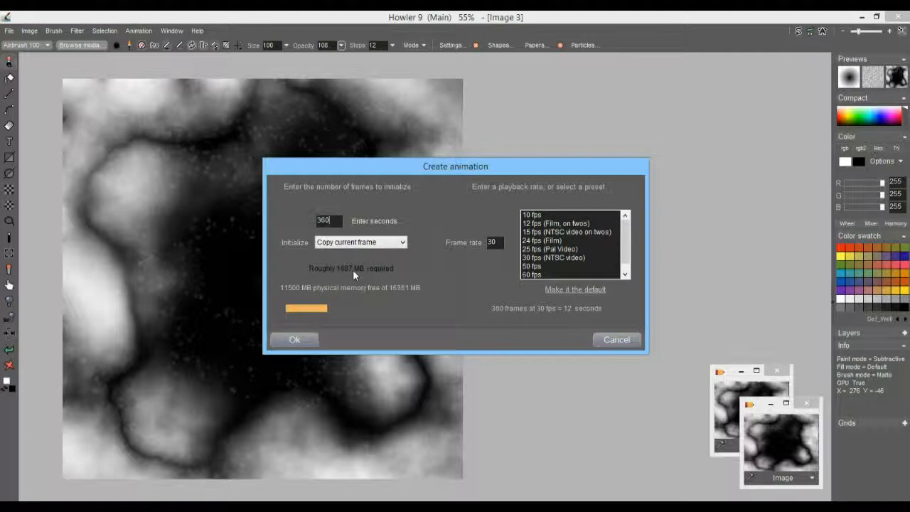
pyautogui.click(295, 340)
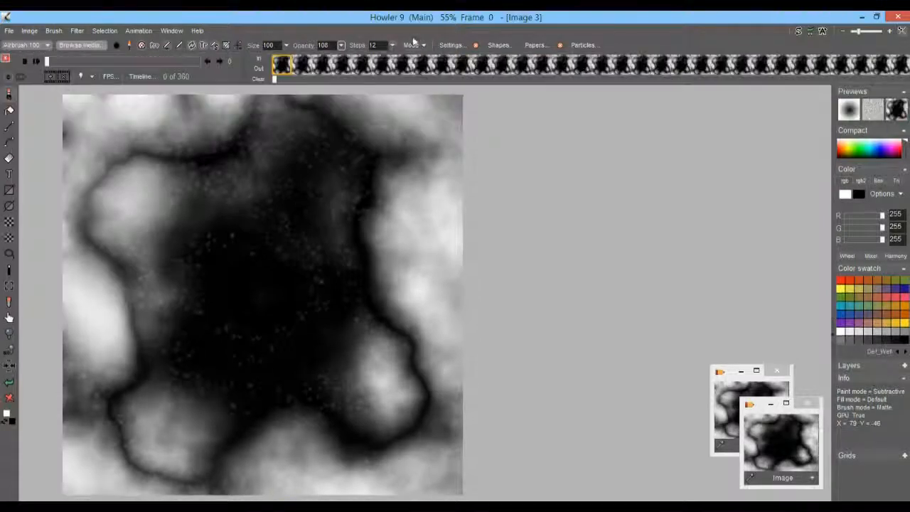
# Open the timeline editor and choose the 3D designer filter for the animation.
pyautogui.click(142, 76)
pyautogui.moveTo(172, 97); pyautogui.dragTo(546, 97)
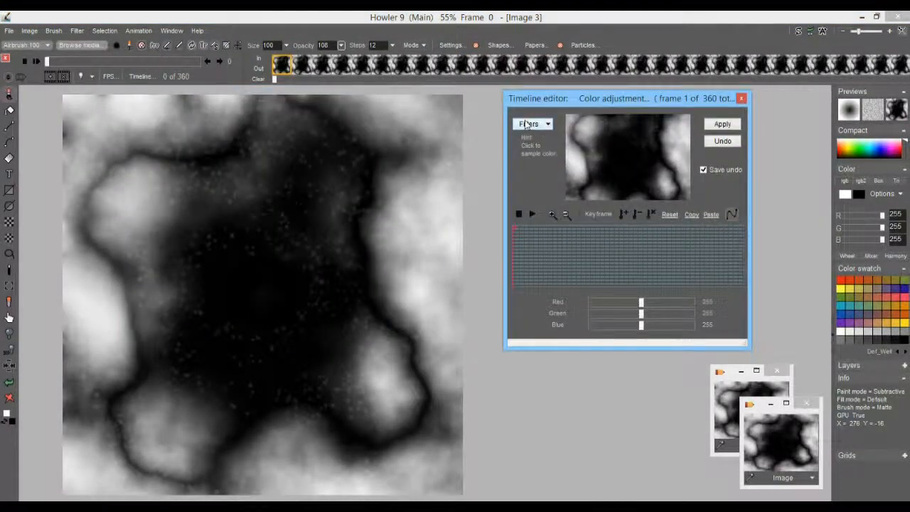
pyautogui.click(526, 124)
pyautogui.moveTo(689, 139); pyautogui.dragTo(695, 196)
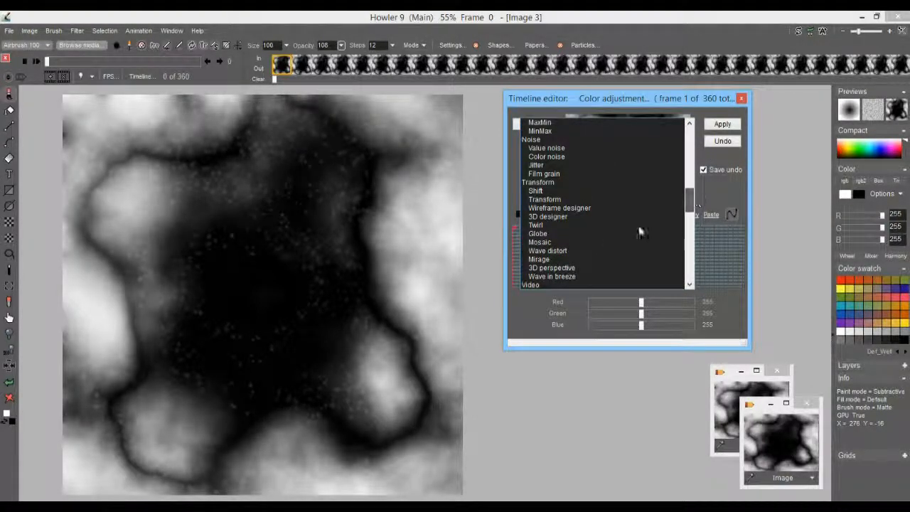
pyautogui.click(546, 217)
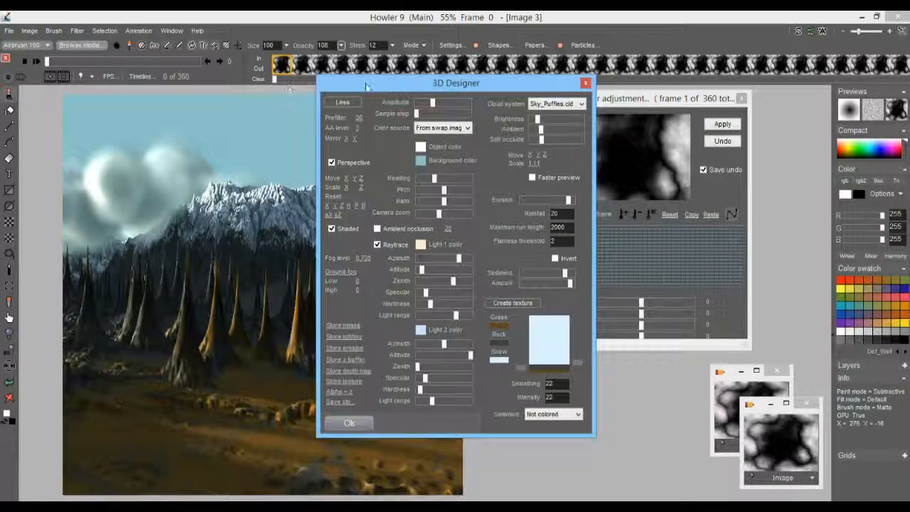
# Set the AA level to 4, raise the second light's range slightly, and accept the 3D Designer settings.
pyautogui.moveTo(366, 86); pyautogui.dragTo(582, 96)
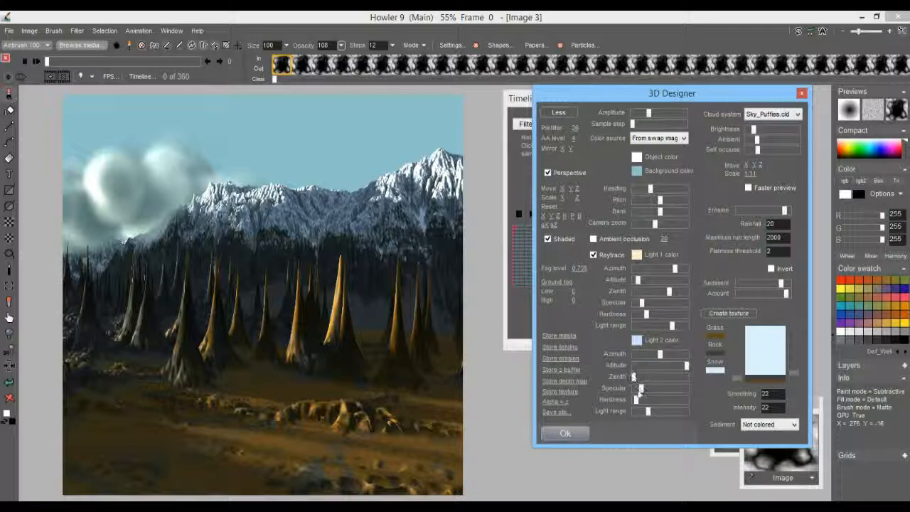
pyautogui.click(650, 412)
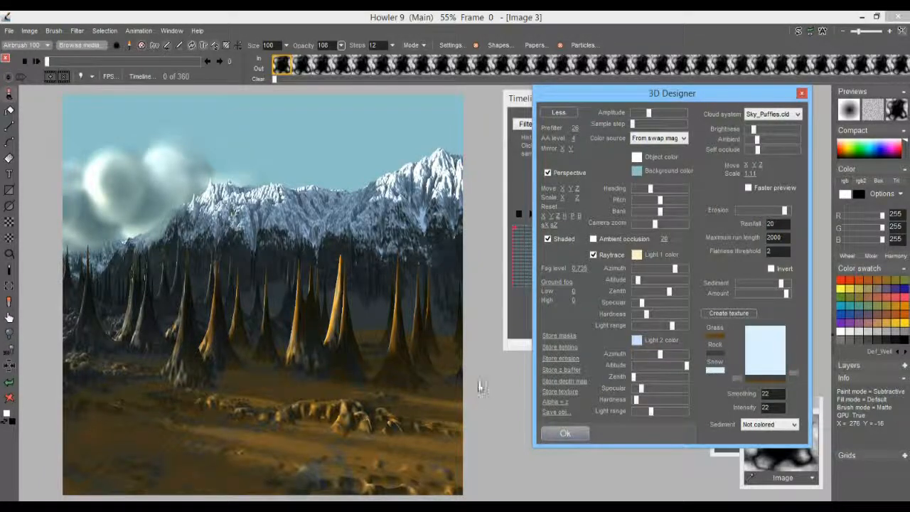
pyautogui.click(565, 434)
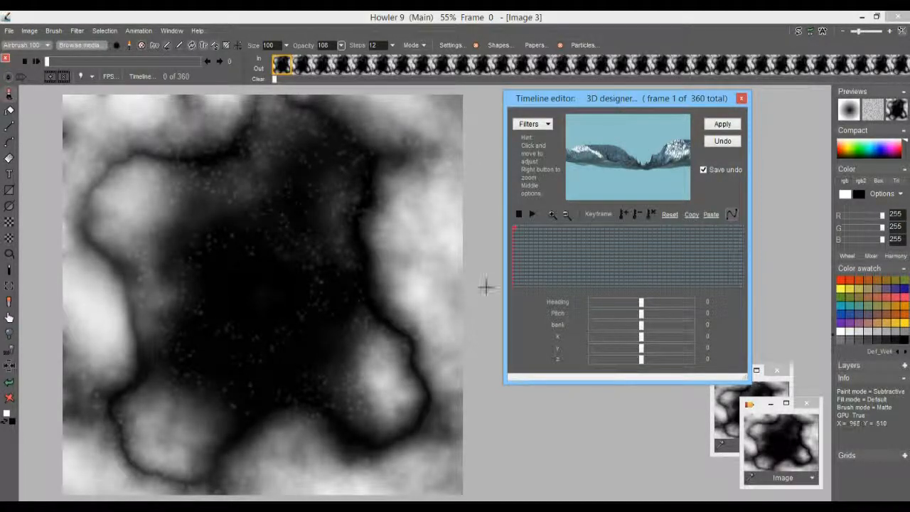
# Widen the timeline editor and move the first frame's camera in the preview to a z value of about -1134.
pyautogui.moveTo(509, 283); pyautogui.dragTo(148, 266)
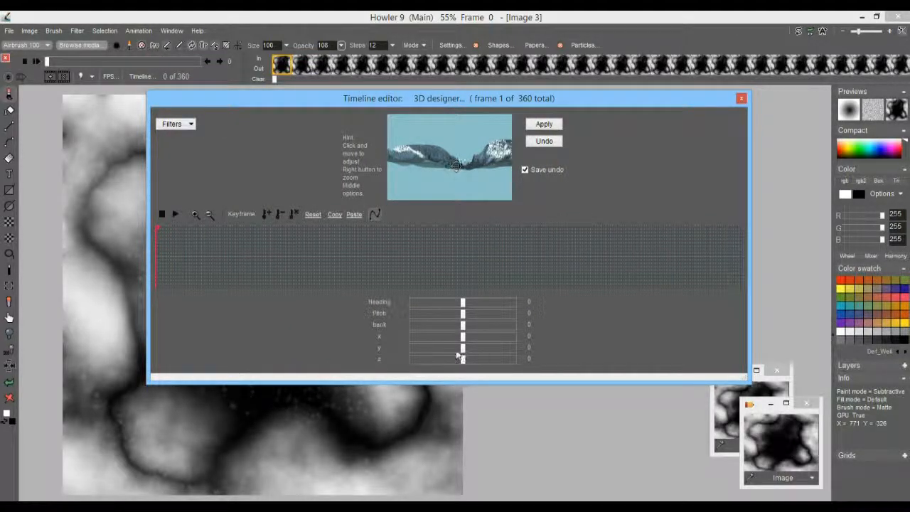
pyautogui.rightClick(455, 162)
pyautogui.moveTo(448, 163); pyautogui.dragTo(213, 179)
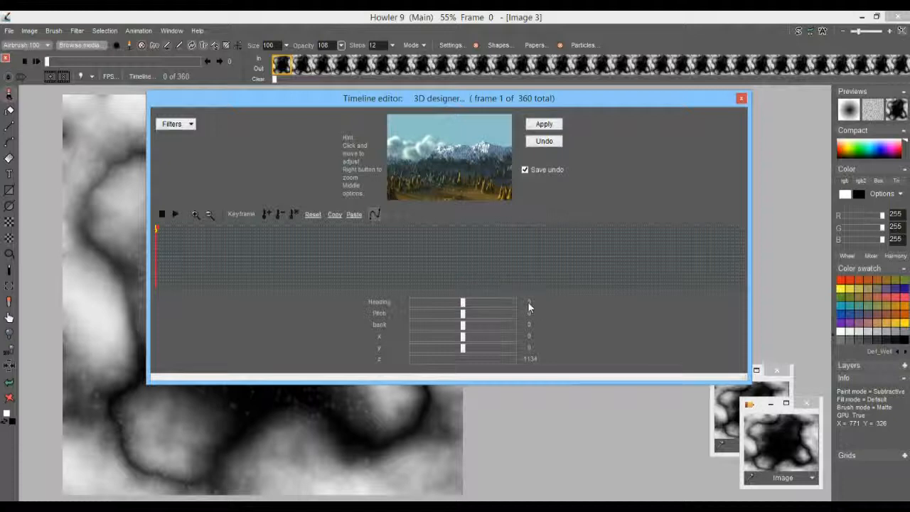
# Add a keyframe on the last frame with the heading set to 360 for a full camera rotation.
pyautogui.click(560, 234)
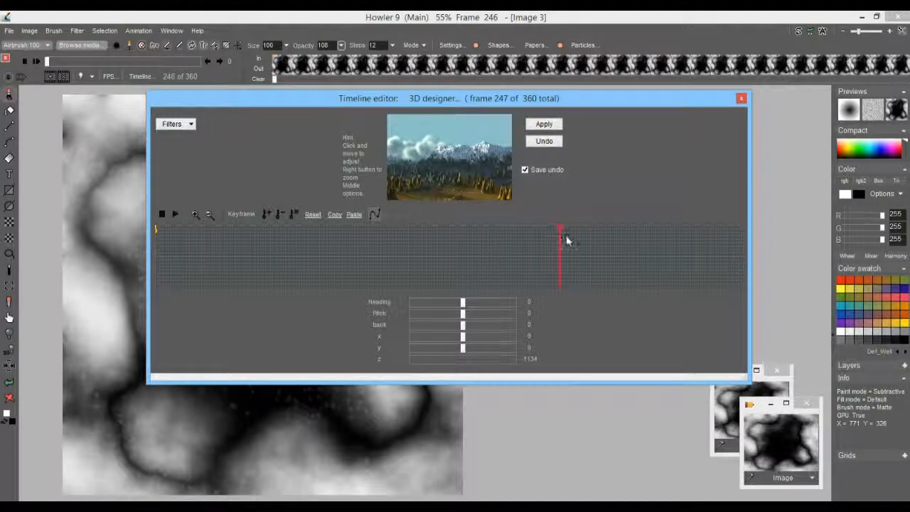
pyautogui.moveTo(561, 233); pyautogui.dragTo(748, 240)
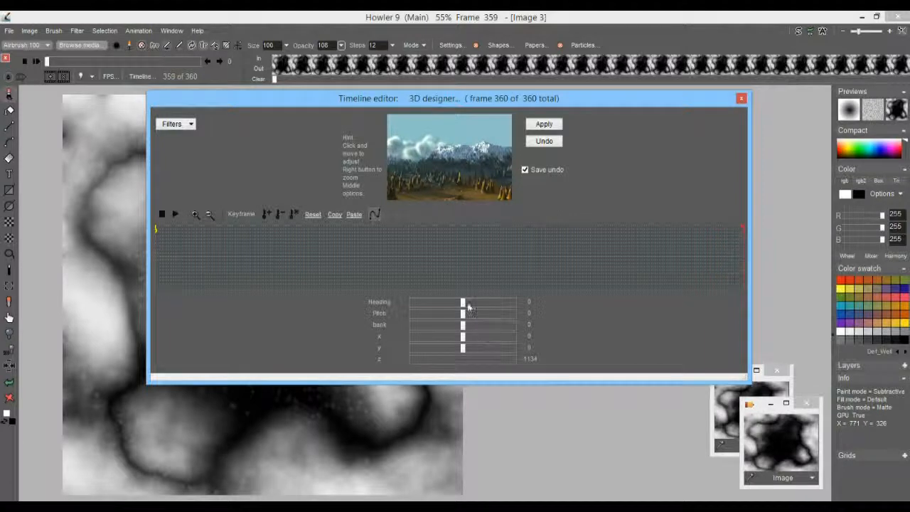
pyautogui.moveTo(463, 304); pyautogui.dragTo(489, 306)
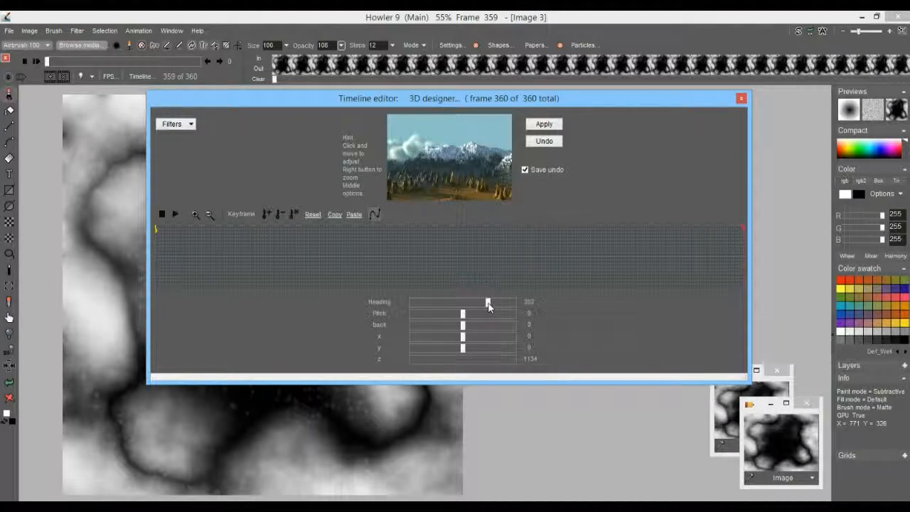
pyautogui.moveTo(488, 303); pyautogui.dragTo(489, 304)
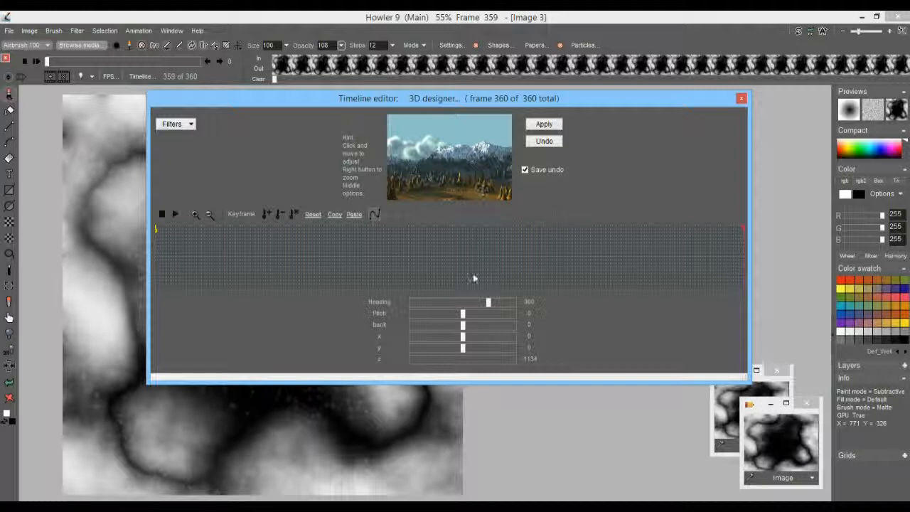
pyautogui.click(267, 215)
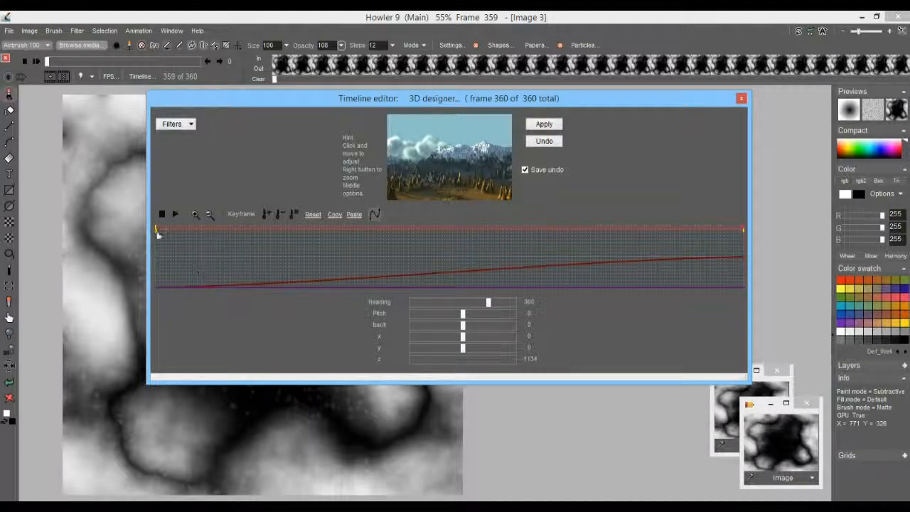
# Check the camera rotation at several frames along the timeline and apply the 3D designer filter to the whole animation.
pyautogui.click(156, 230)
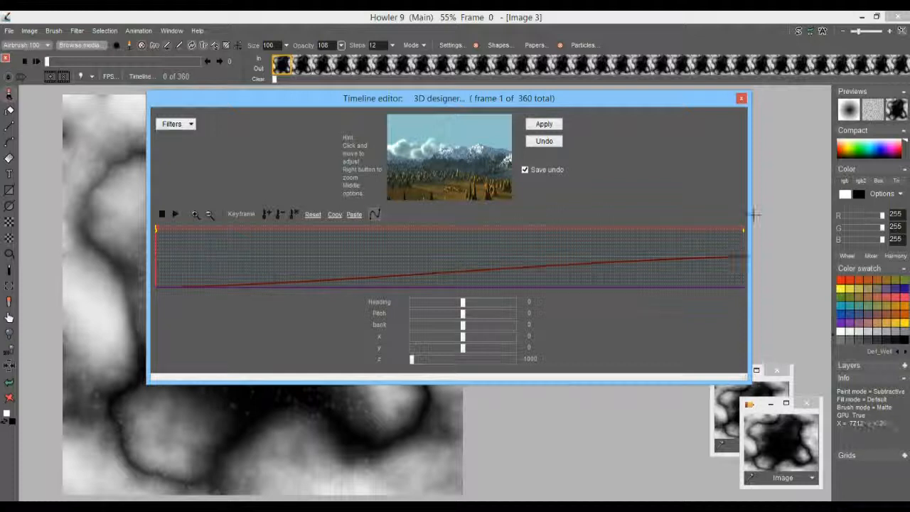
pyautogui.click(376, 214)
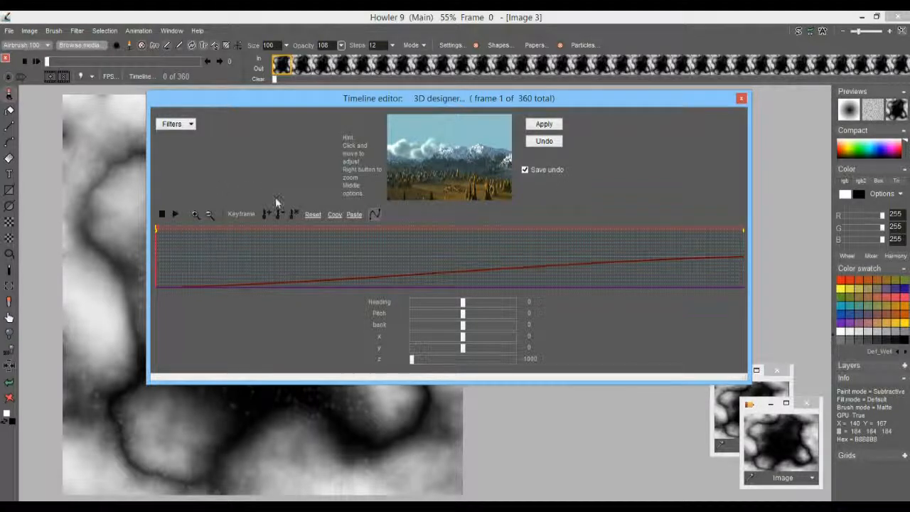
pyautogui.moveTo(285, 97); pyautogui.dragTo(260, 112)
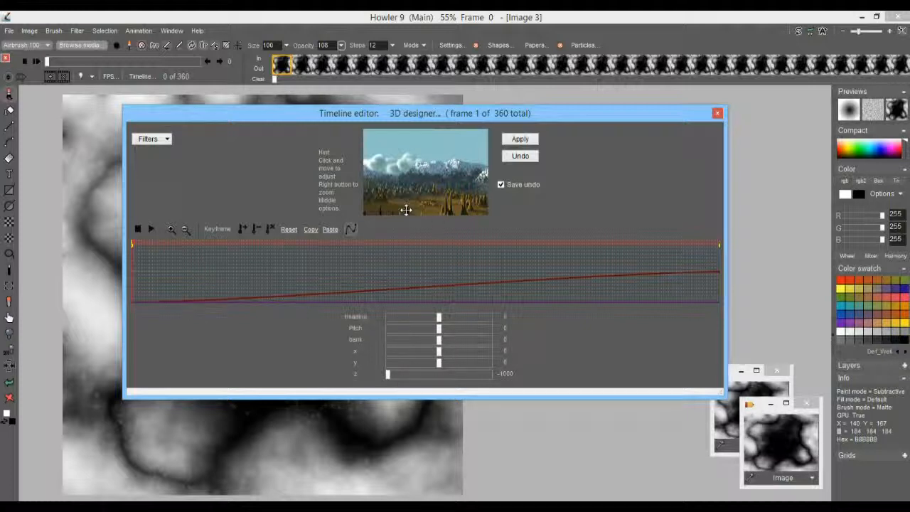
pyautogui.click(380, 268)
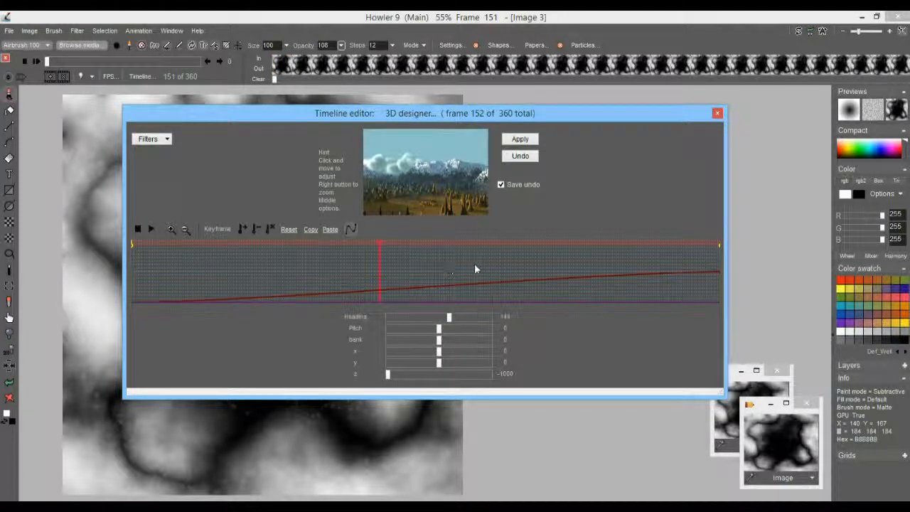
pyautogui.moveTo(553, 268); pyautogui.dragTo(694, 267)
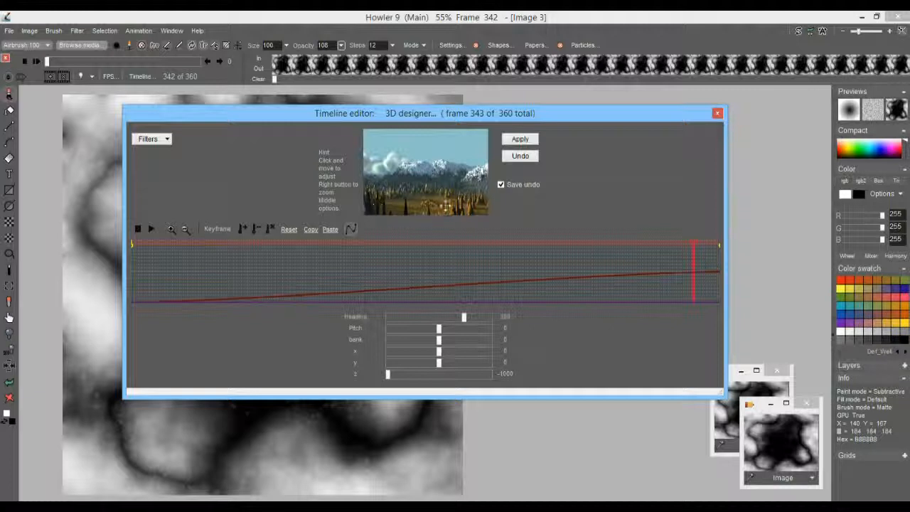
pyautogui.click(403, 266)
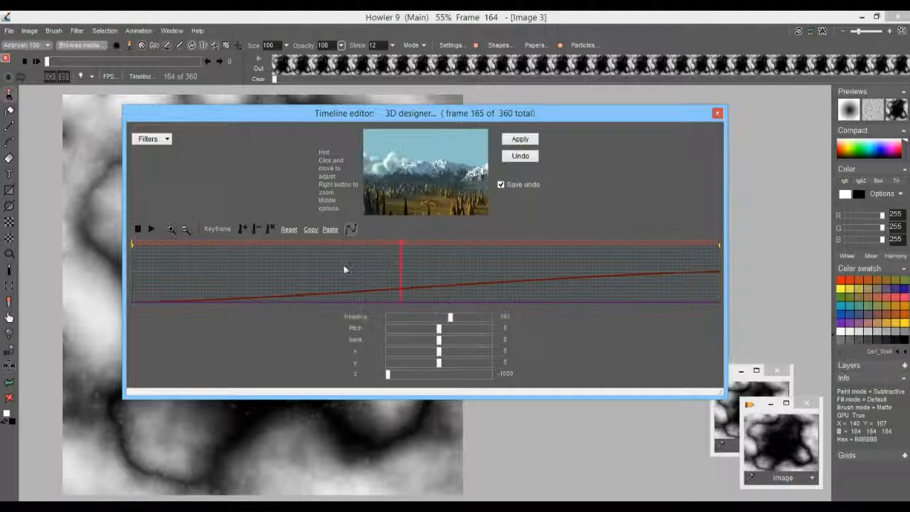
pyautogui.click(231, 275)
pyautogui.click(299, 269)
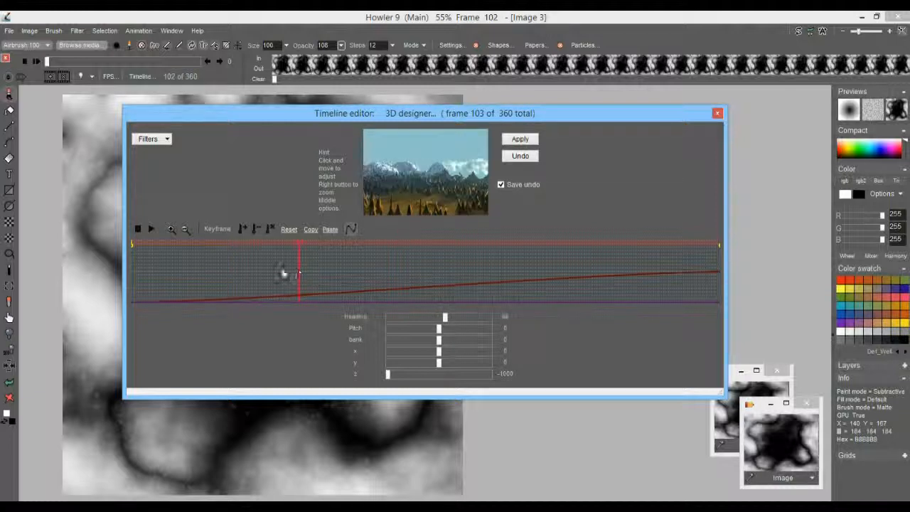
pyautogui.click(282, 268)
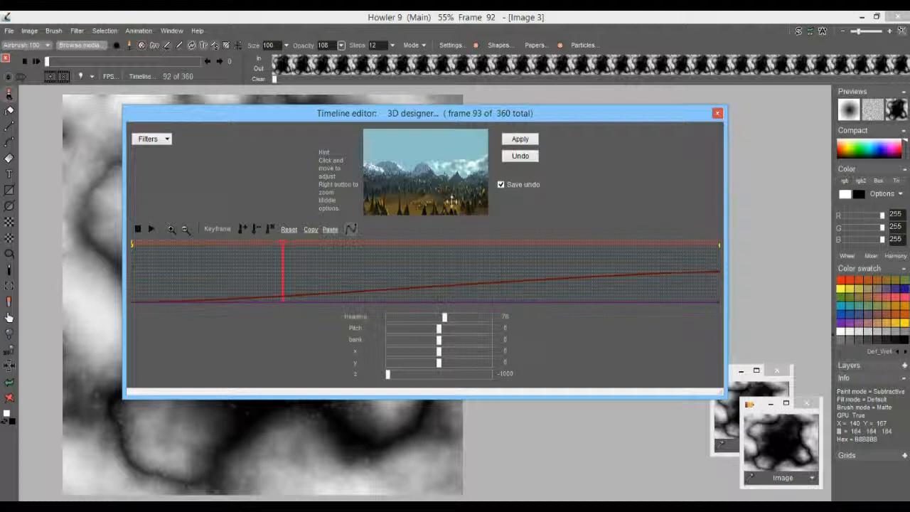
pyautogui.click(533, 139)
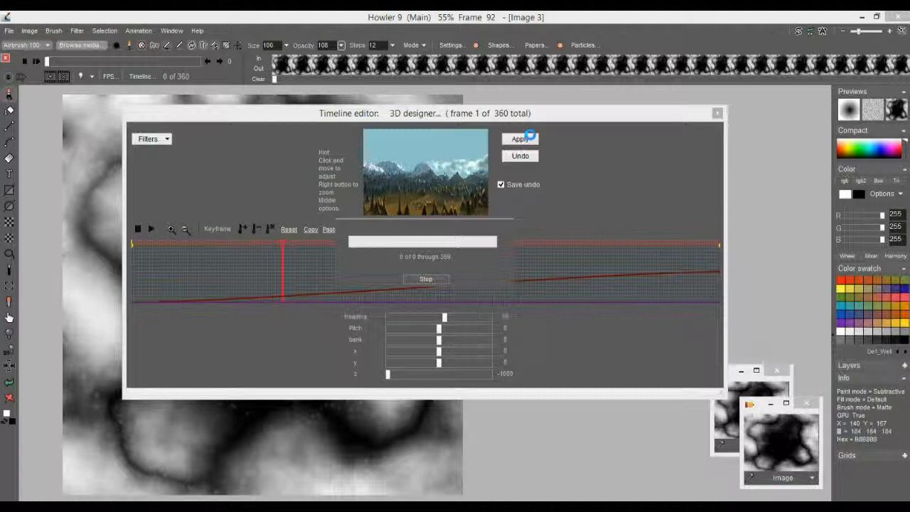